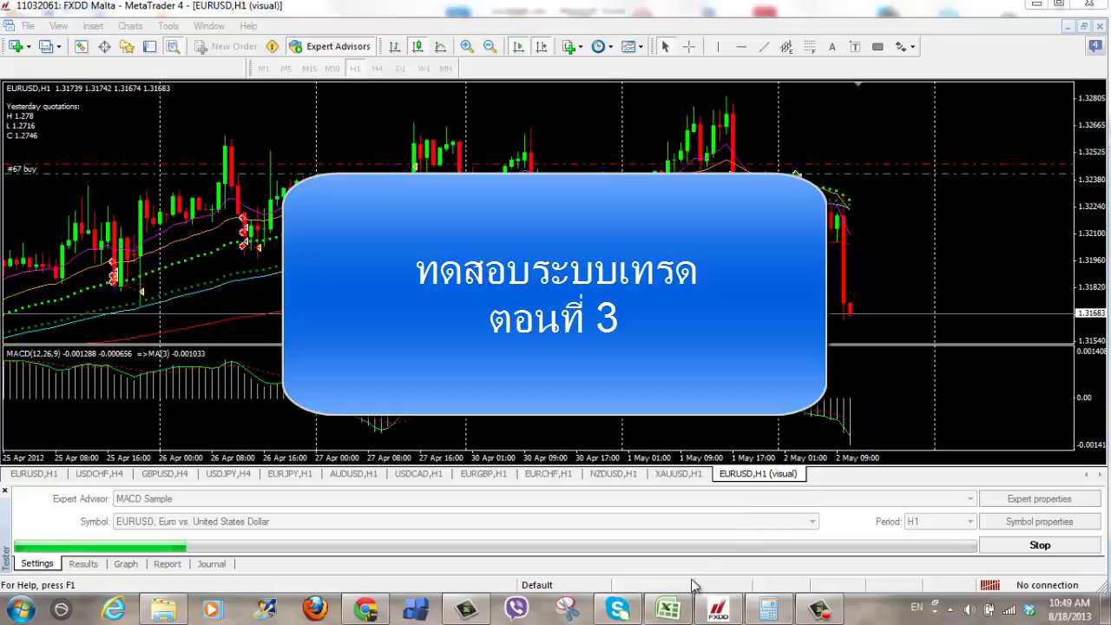
# - Switch to Excel to review orders 1 to 13 in backtest.xlsx, and return to the EURUSD chart in MetaTrader
pyautogui.click(668, 609)
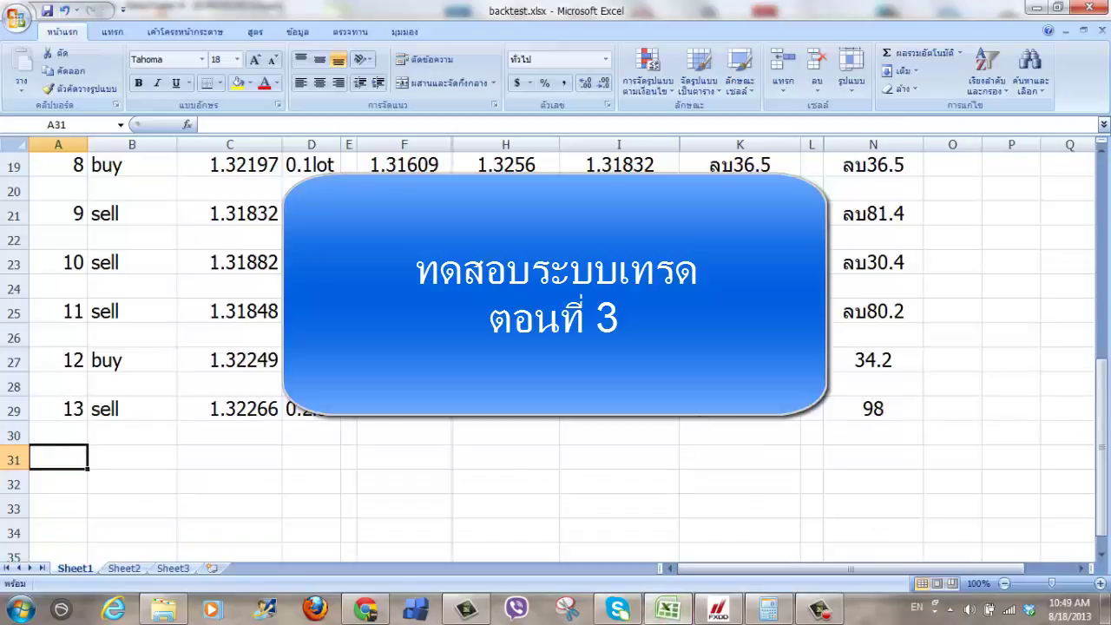
pyautogui.scroll(6, 685, 338)
pyautogui.scroll(-3, 752, 330)
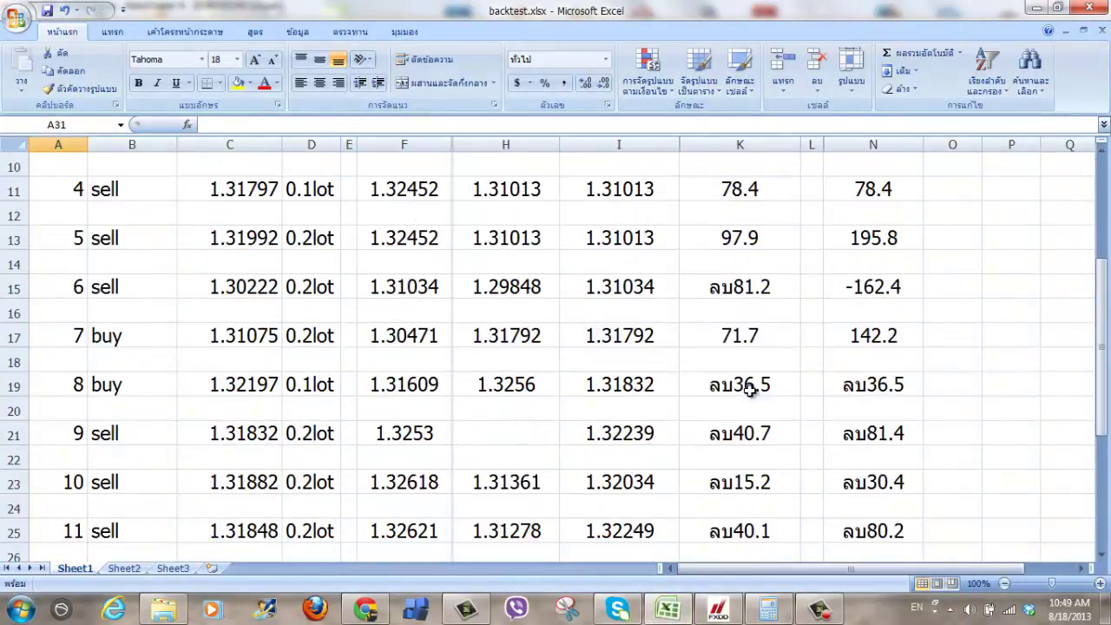
pyautogui.scroll(-3, 750, 389)
pyautogui.scroll(6, 757, 391)
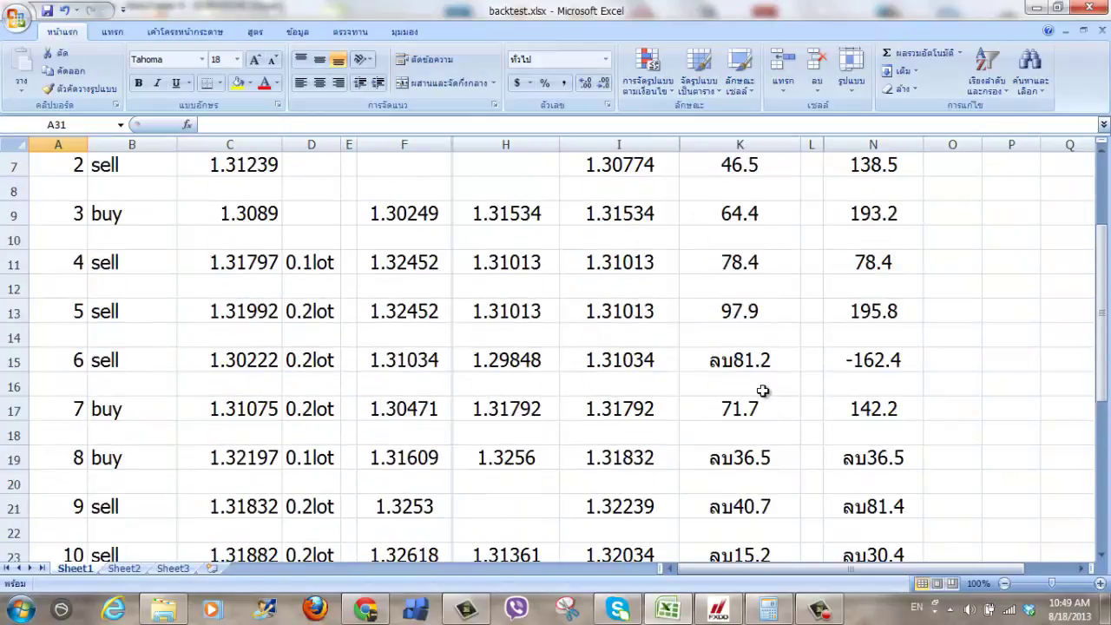
pyautogui.scroll(-4, 764, 388)
pyautogui.scroll(-3, 769, 386)
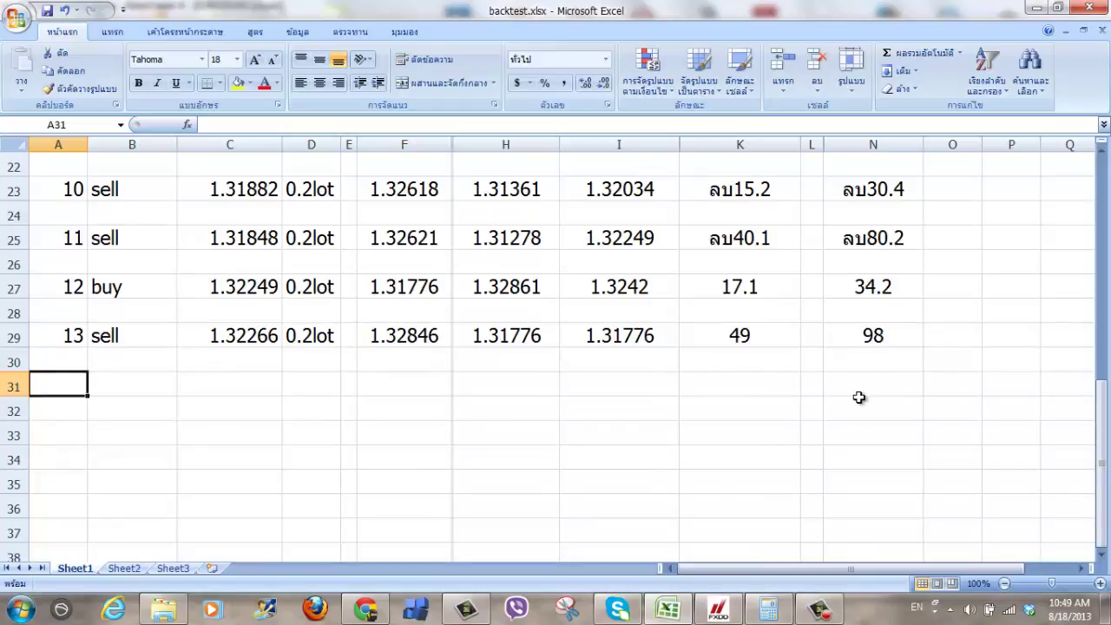
pyautogui.scroll(7, 846, 396)
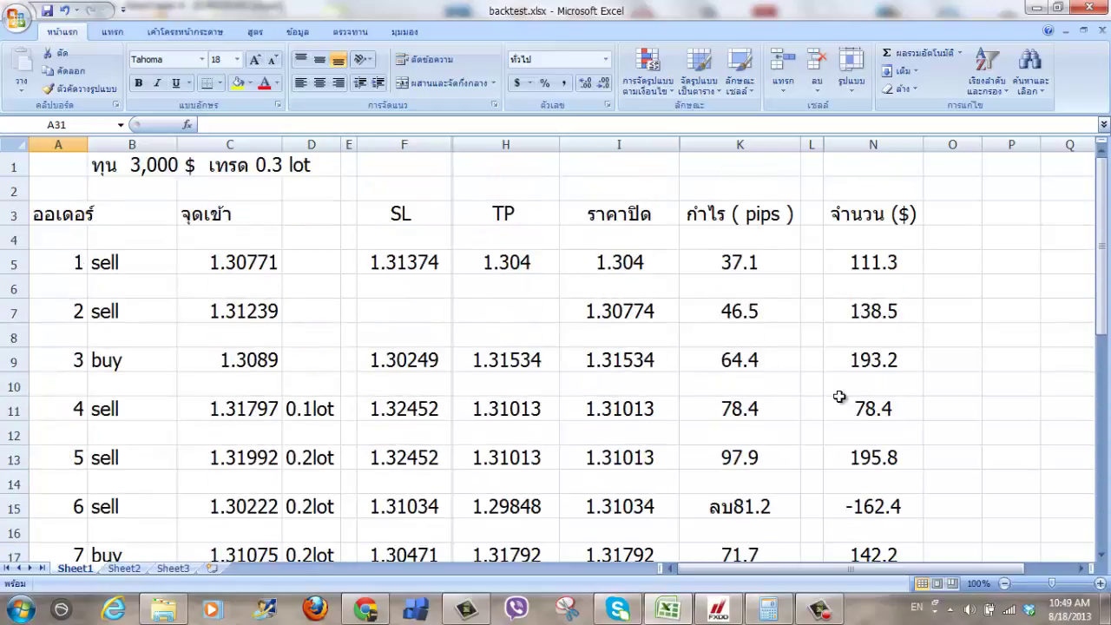
pyautogui.scroll(-7, 839, 397)
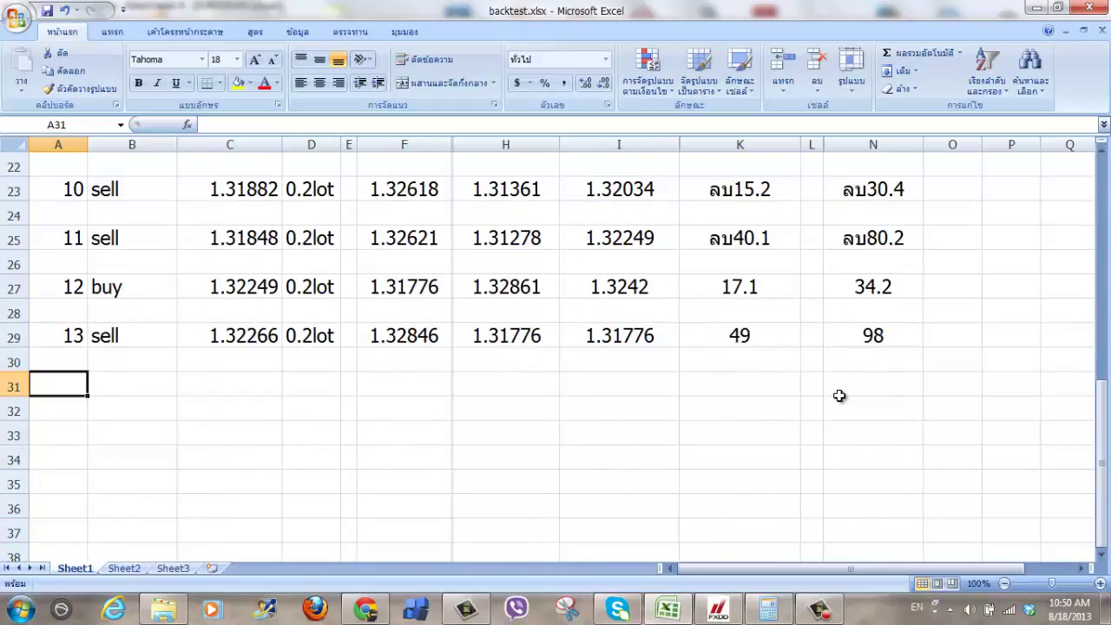
pyautogui.scroll(7, 842, 393)
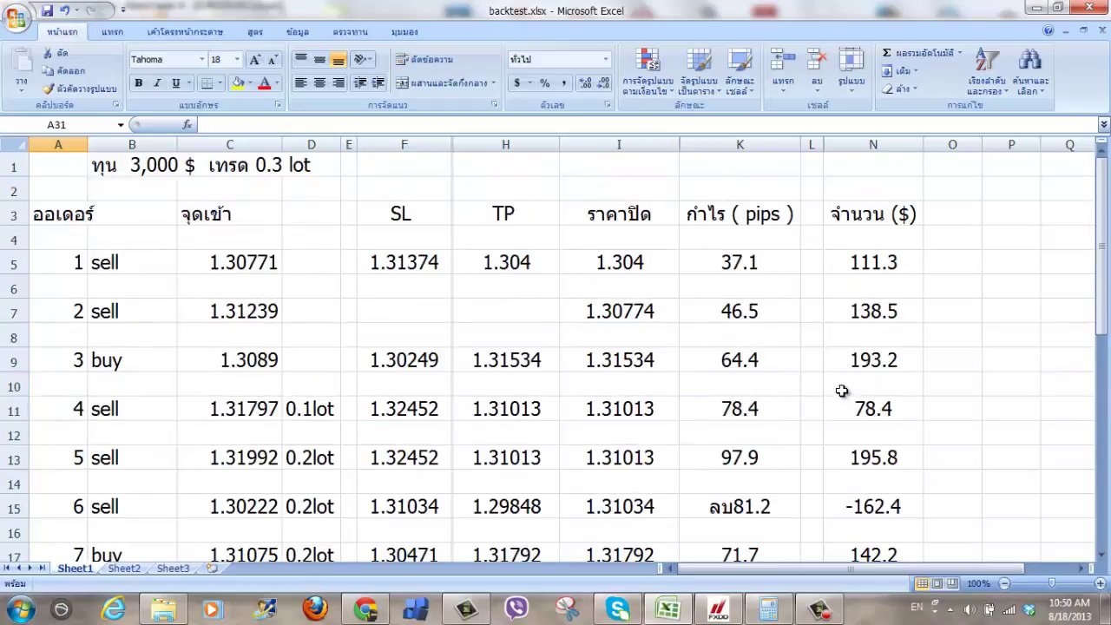
pyautogui.click(719, 611)
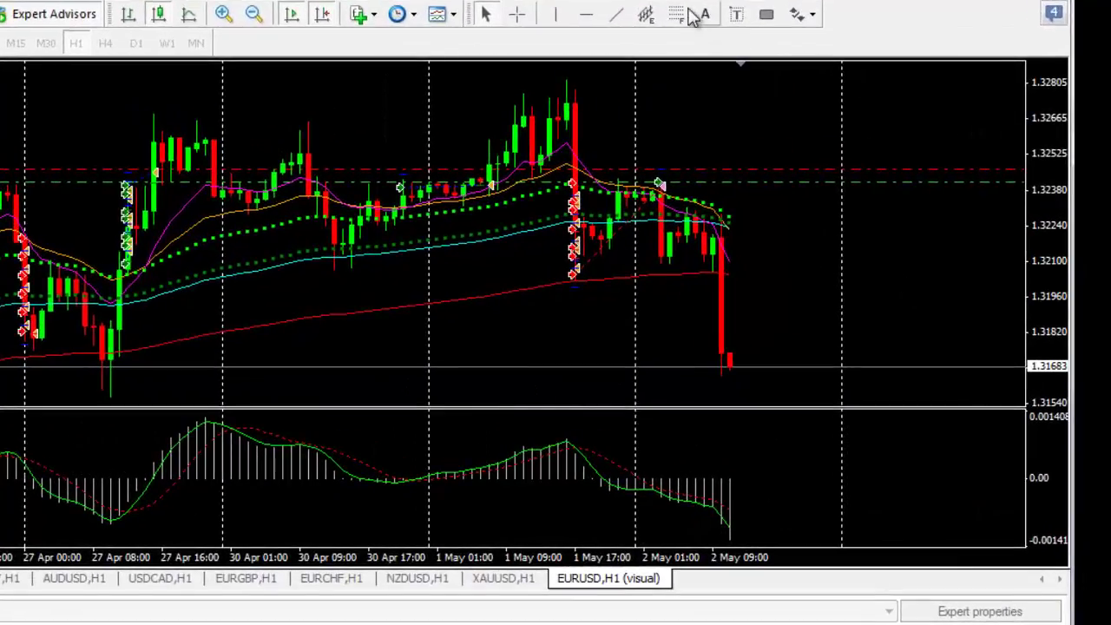
# - Draw a Fibonacci retracement from the 1 May sell-off low at 1.32030 up to the swing high at 1.32814
pyautogui.moveTo(583, 290)
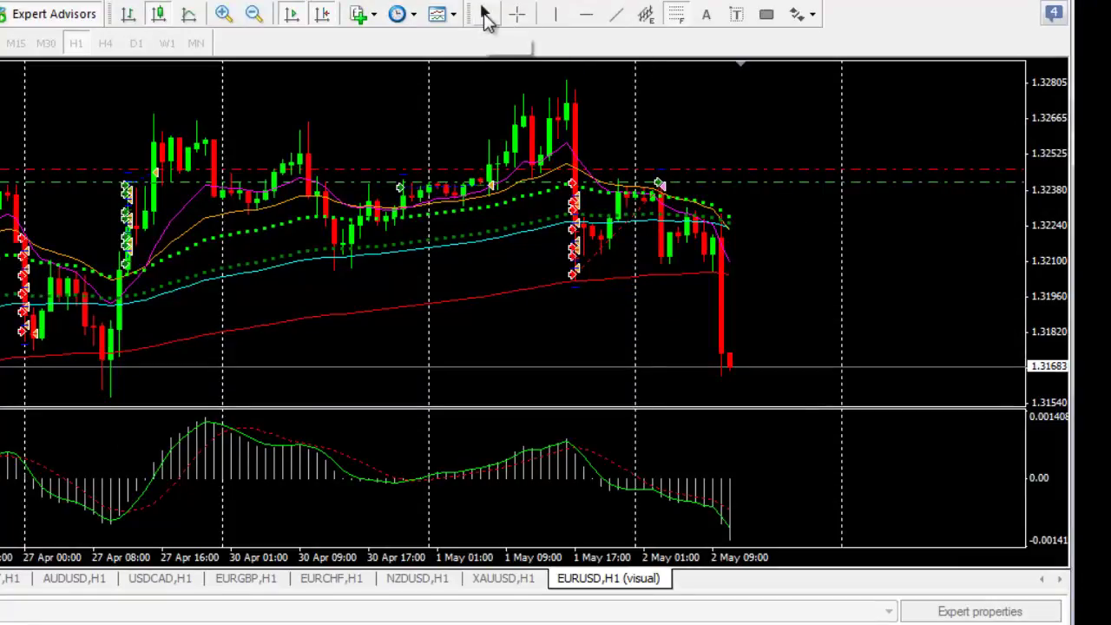
pyautogui.click(486, 15)
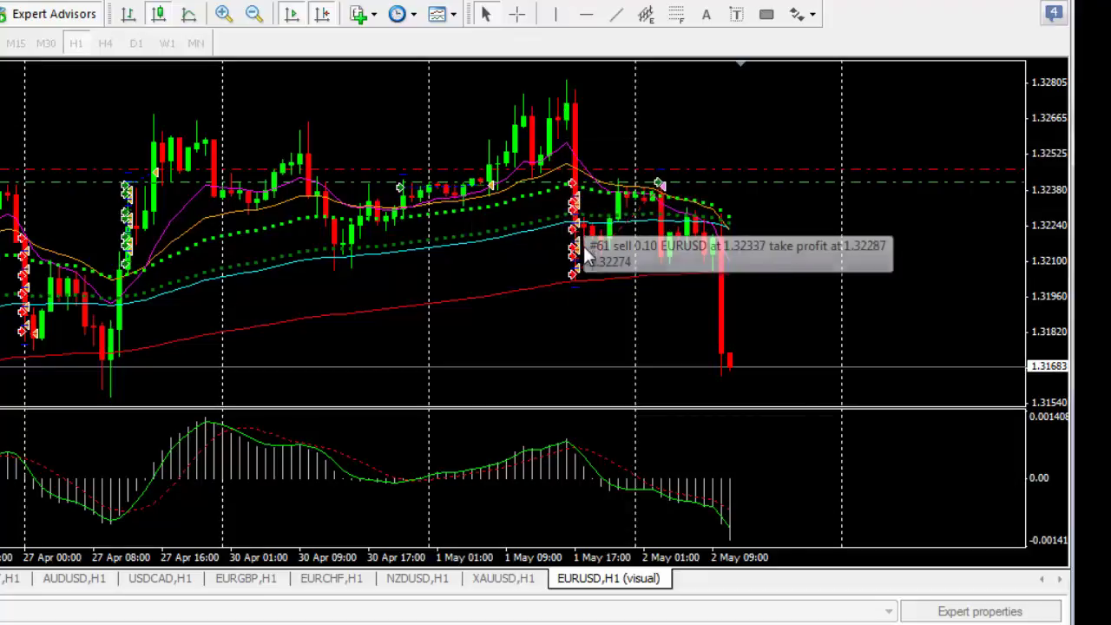
pyautogui.click(675, 14)
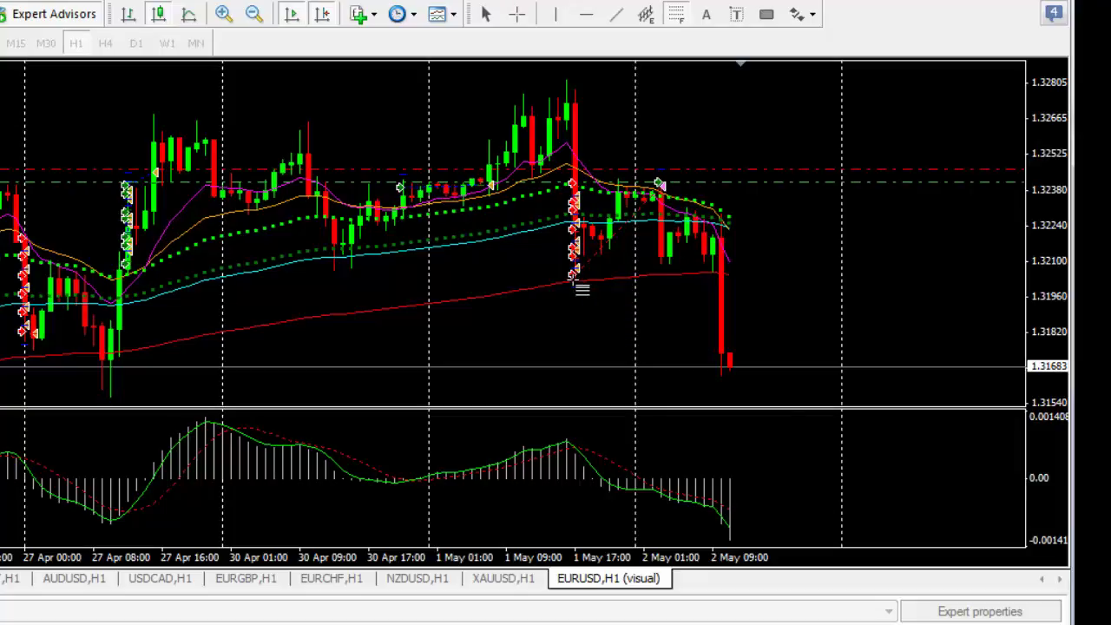
pyautogui.moveTo(574, 279)
pyautogui.mouseDown()
pyautogui.moveTo(488, 121)
pyautogui.moveTo(453, 82)
pyautogui.moveTo(430, 81)
pyautogui.mouseUp()
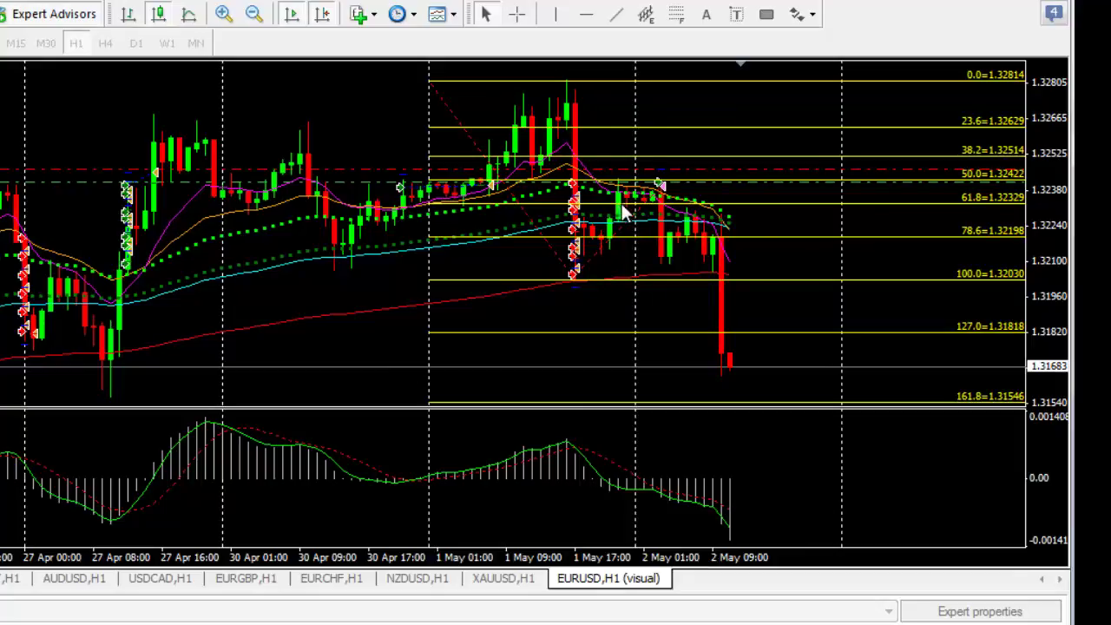
# - Measure the price distance from about 1.3237 above the 2 May candles down to near the 127.0 Fibonacci level
pyautogui.moveTo(632, 203)
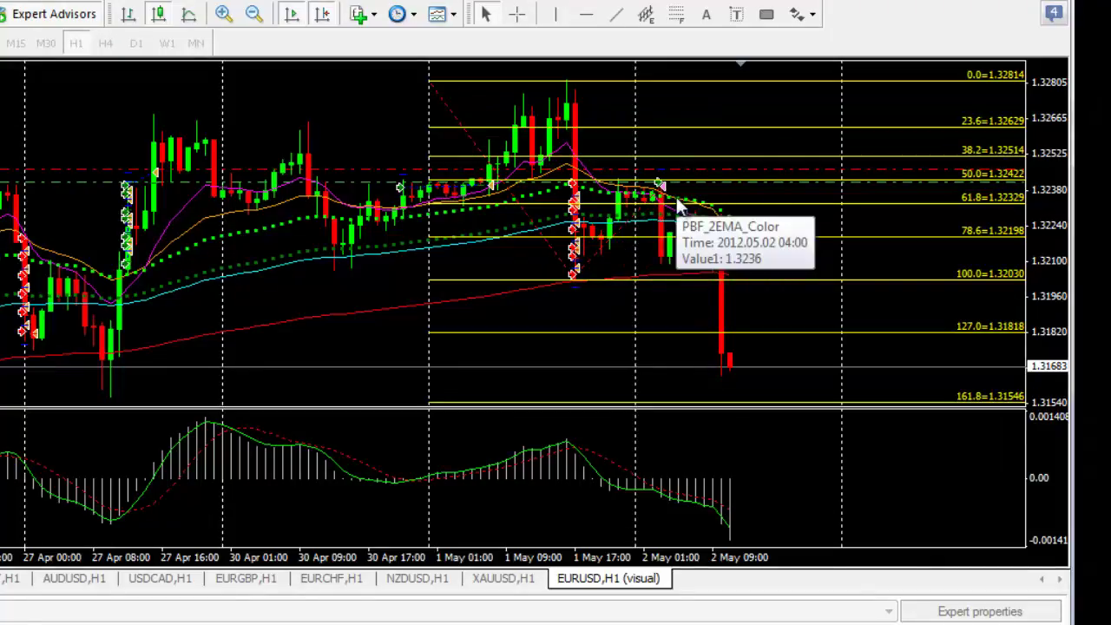
pyautogui.click(516, 18)
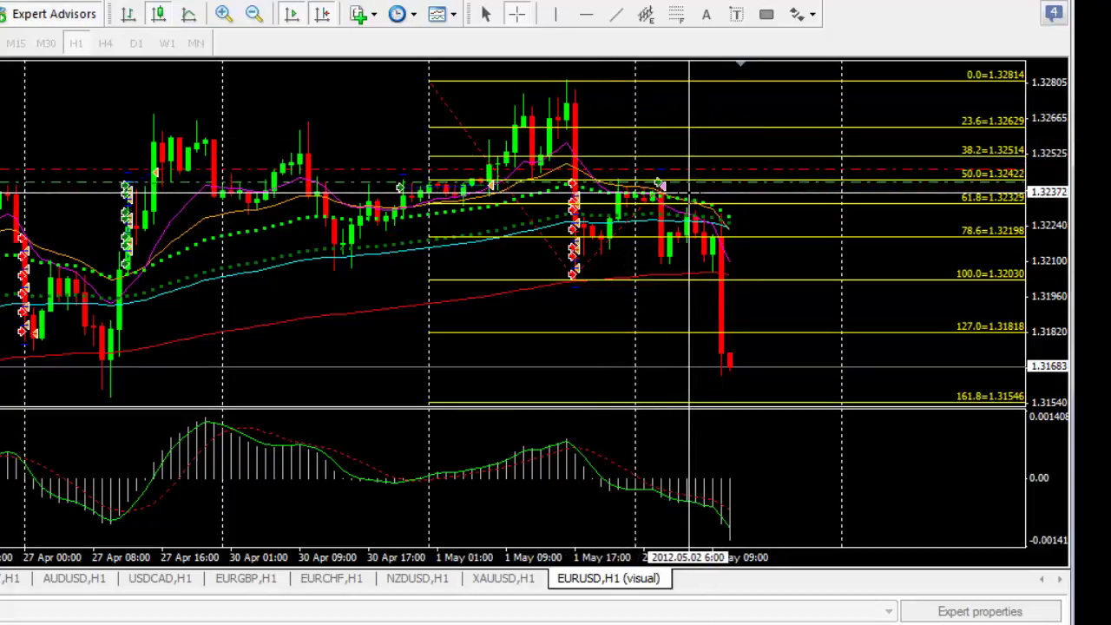
pyautogui.moveTo(690, 191); pyautogui.dragTo(742, 320)
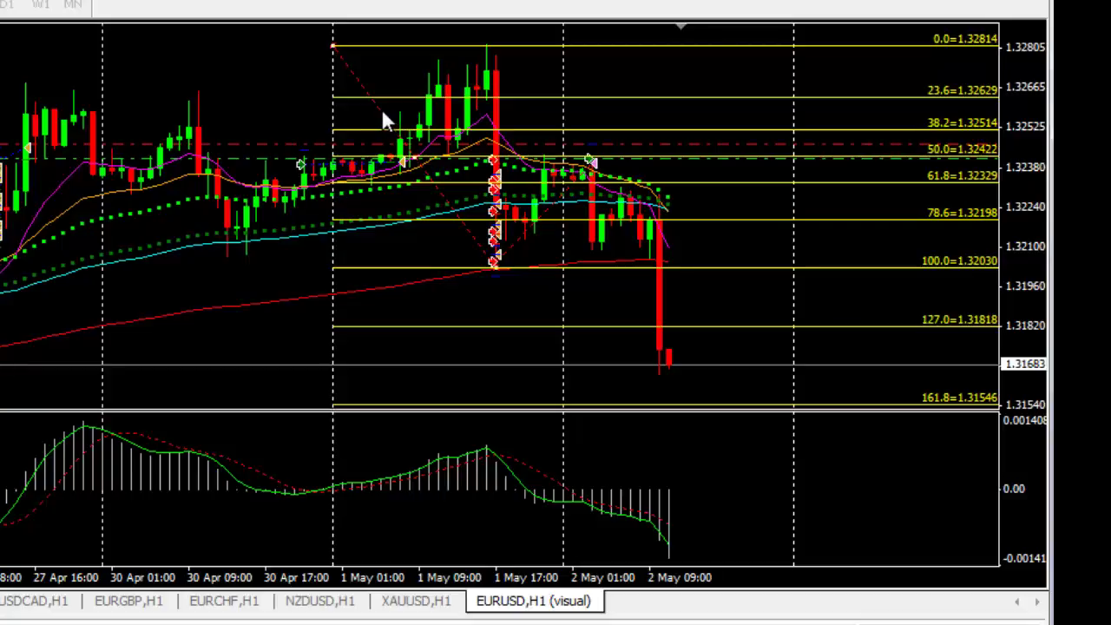
# - Delete the Fibonacci retracement spanning the 1 May swing from the EURUSD chart
pyautogui.rightClick(381, 110)
pyautogui.click(425, 189)
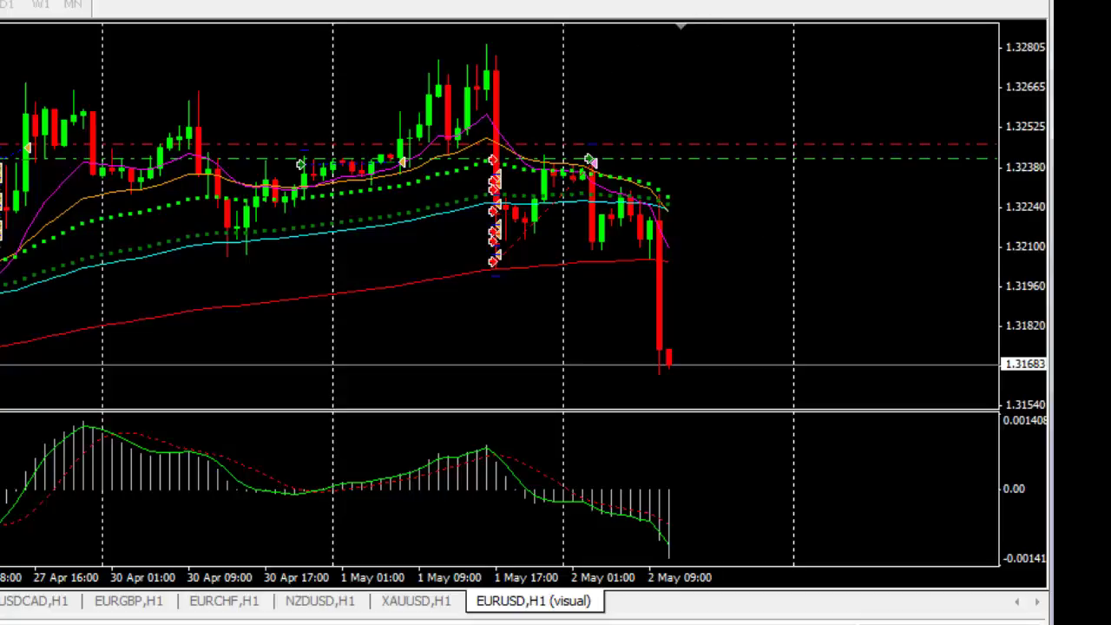
# - Draw a blue rectangle from about 1.3246 to 1.3177 in the empty area beyond the latest candle, and delete it
pyautogui.moveTo(803, 144); pyautogui.dragTo(996, 340)
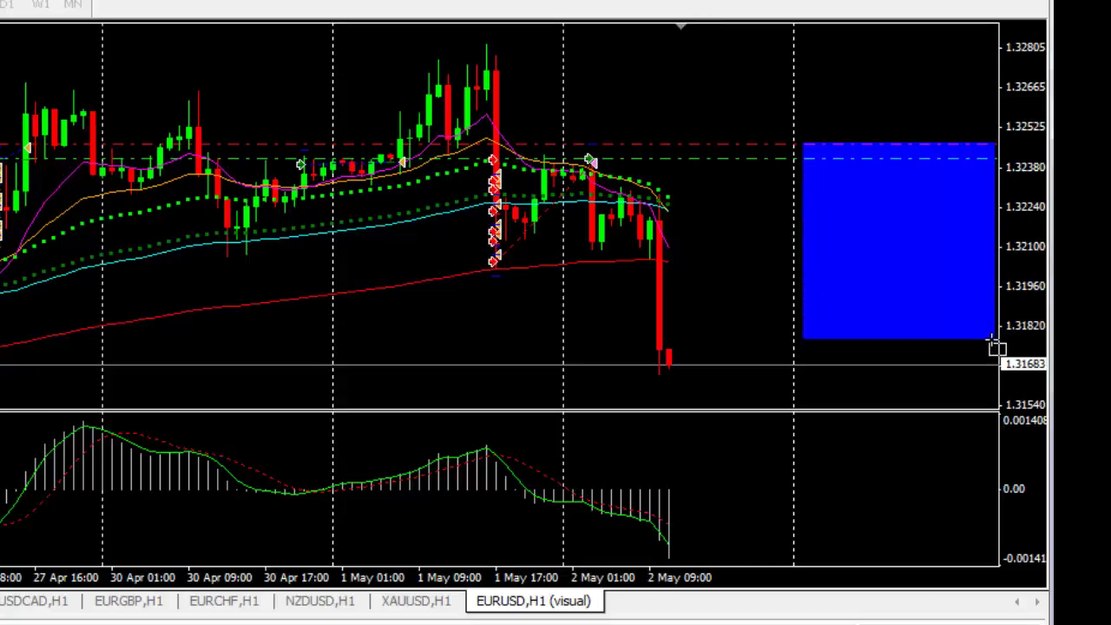
pyautogui.doubleClick(896, 230)
pyautogui.rightClick(900, 231)
pyautogui.click(923, 312)
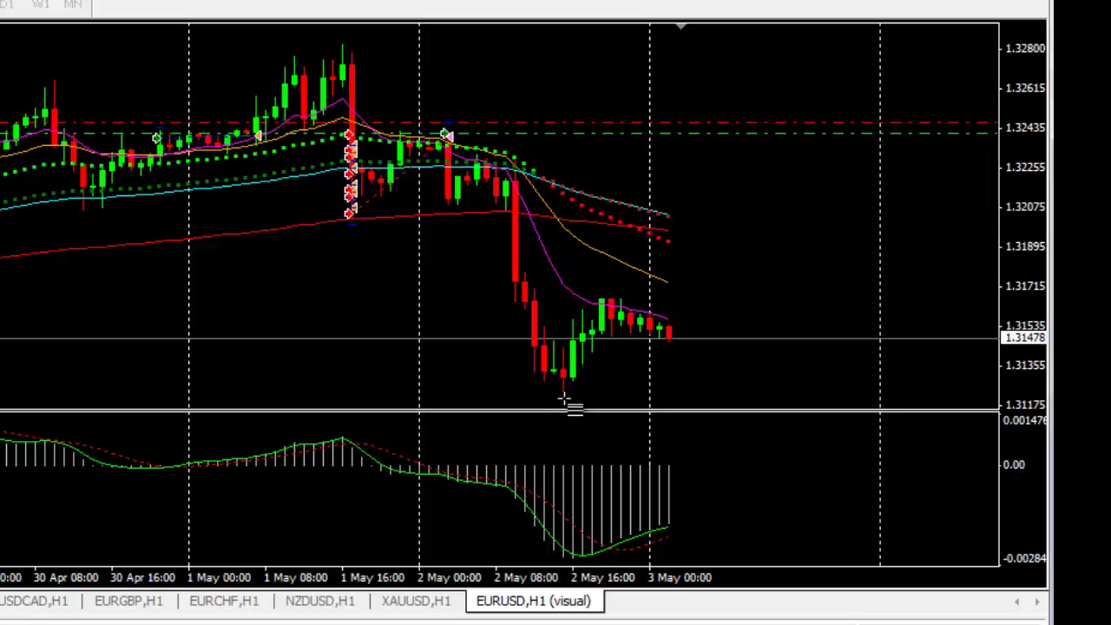
# - Draw a Fibonacci retracement from the 2 May low at 1.31210 up to the earlier price level of 1.32376
pyautogui.moveTo(563, 399); pyautogui.dragTo(414, 141)
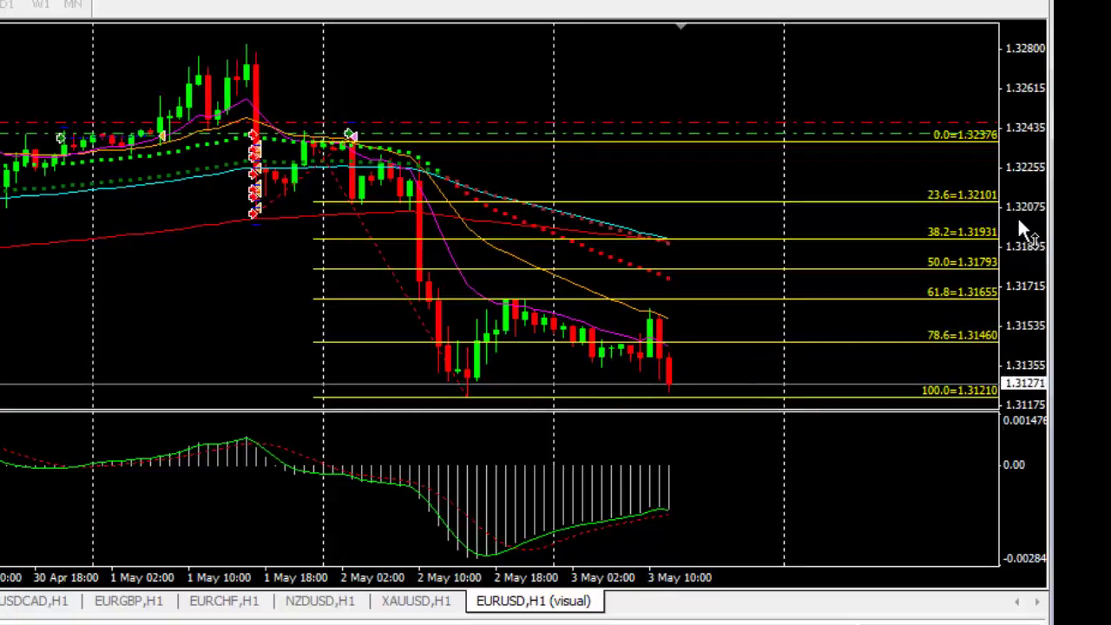
pyautogui.moveTo(1022, 228)
pyautogui.mouseDown()
pyautogui.moveTo(1022, 290)
pyautogui.moveTo(1016, 218)
pyautogui.moveTo(1021, 226)
pyautogui.mouseUp()
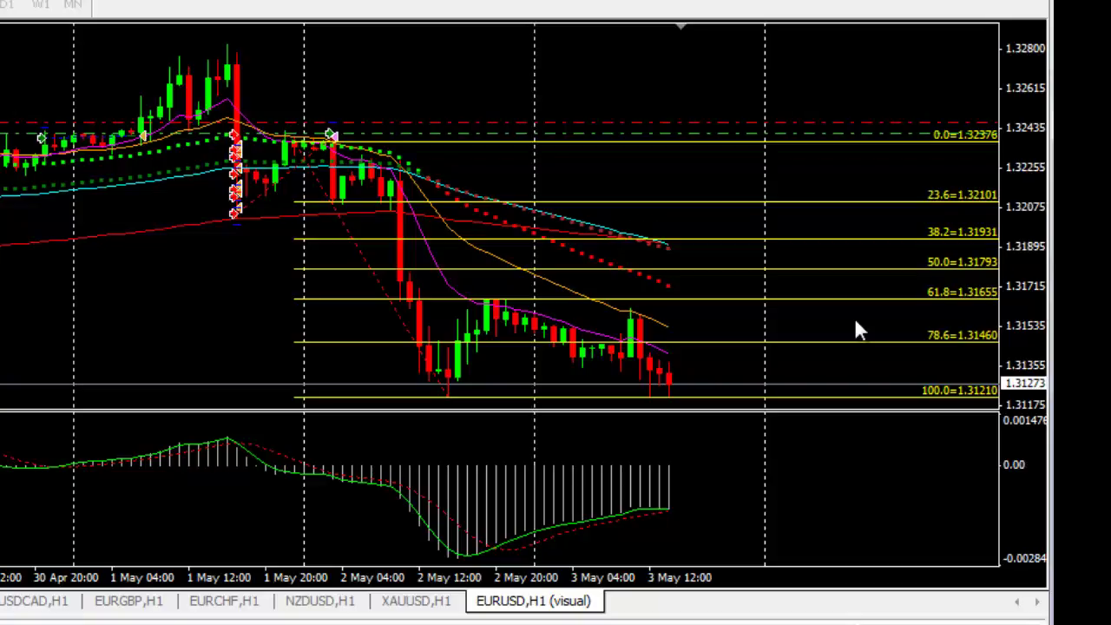
# - Measure the 3 May drop down to the 100.0 Fibonacci level, and rescale the price axis to check the 127.0 level
pyautogui.hotkey('ctrl', 'f')
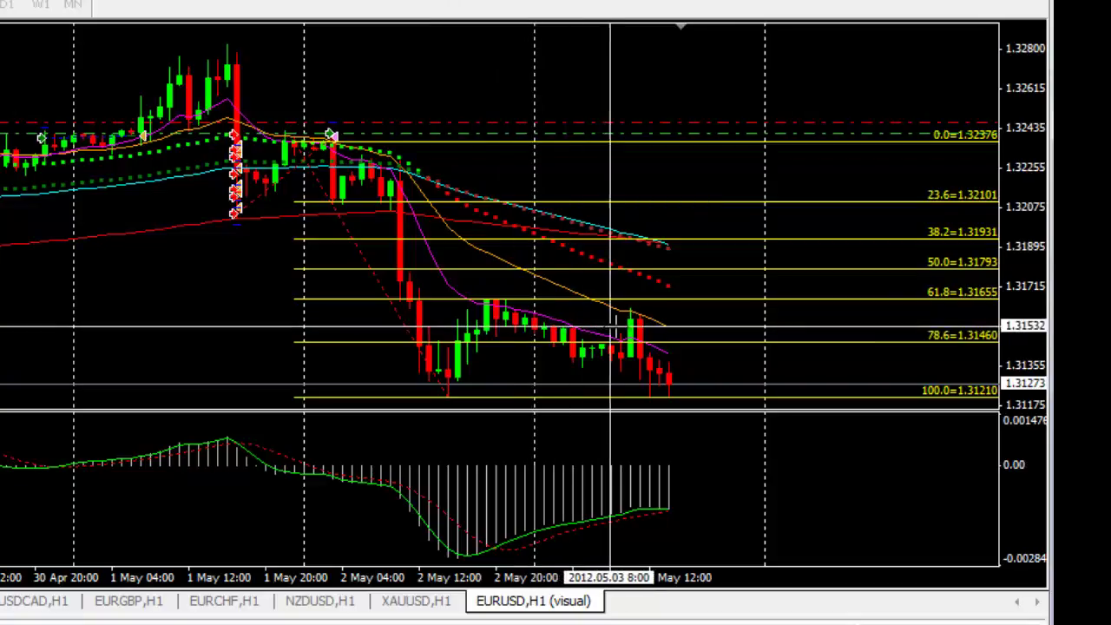
pyautogui.moveTo(627, 322); pyautogui.dragTo(694, 390)
pyautogui.moveTo(1007, 208); pyautogui.dragTo(1017, 246)
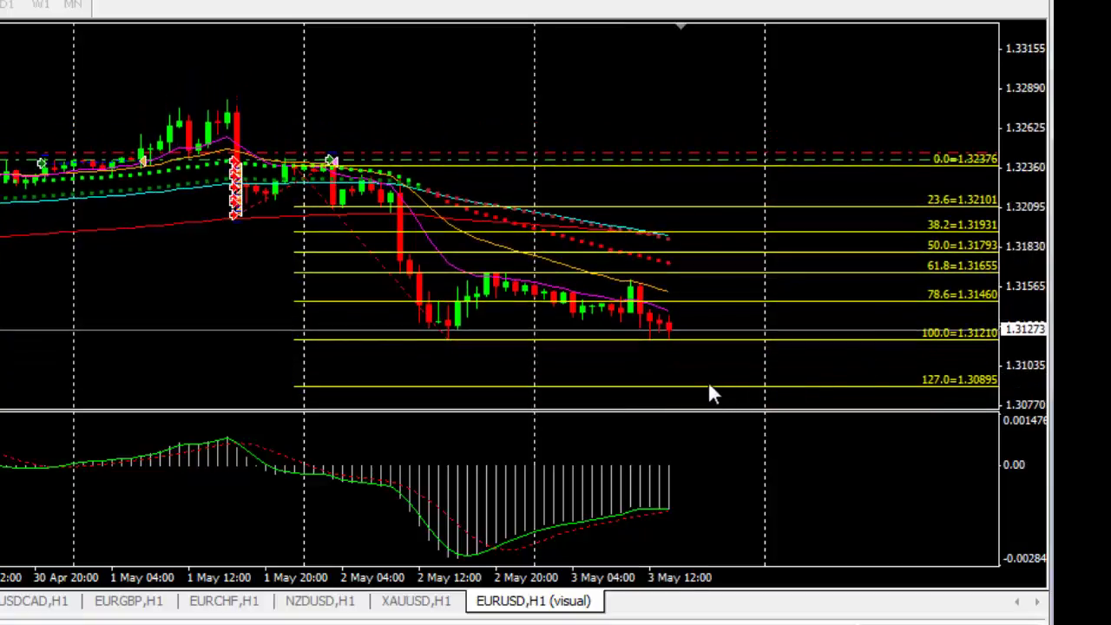
pyautogui.moveTo(1015, 266); pyautogui.dragTo(1012, 25)
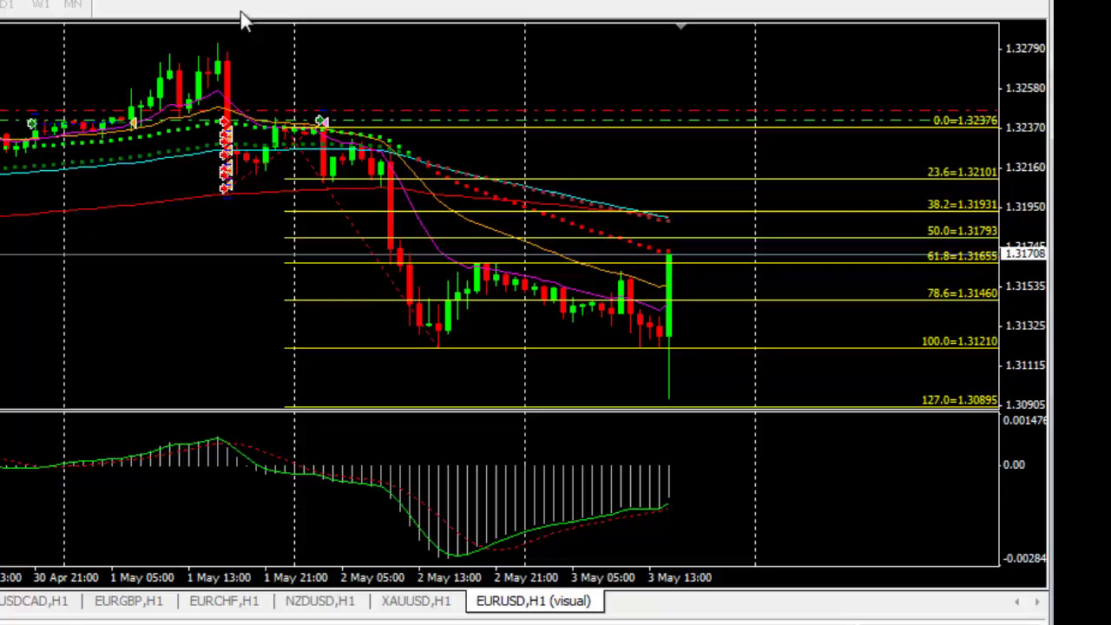
# - Draw a rising trendline beneath the late-April lows, touching the 27 April low, and delete it
pyautogui.press('-')
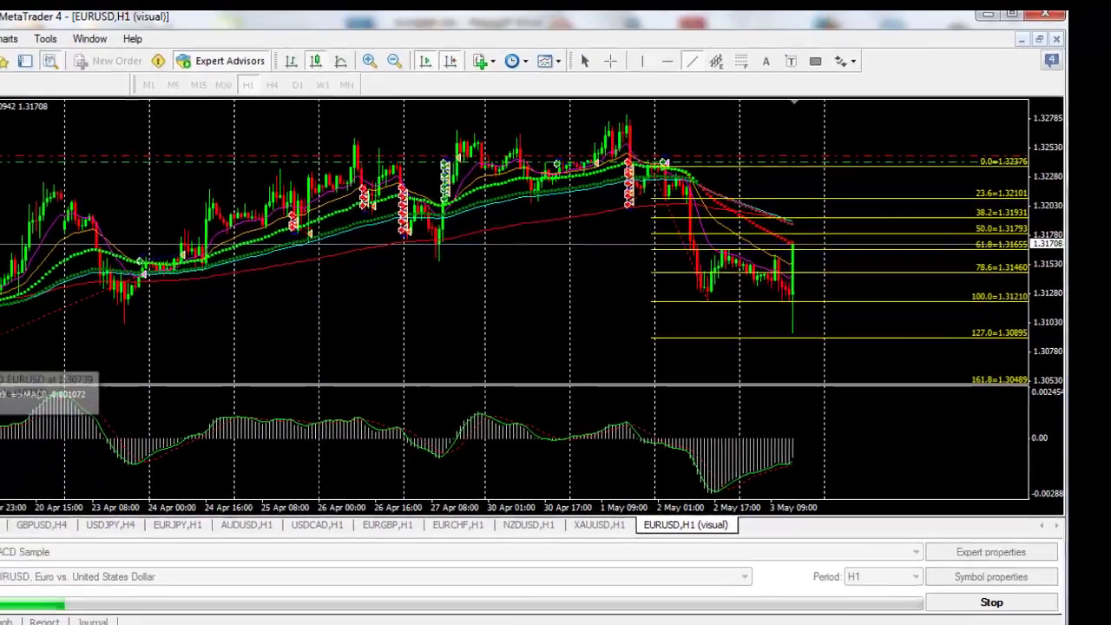
pyautogui.moveTo(138, 318); pyautogui.dragTo(453, 251)
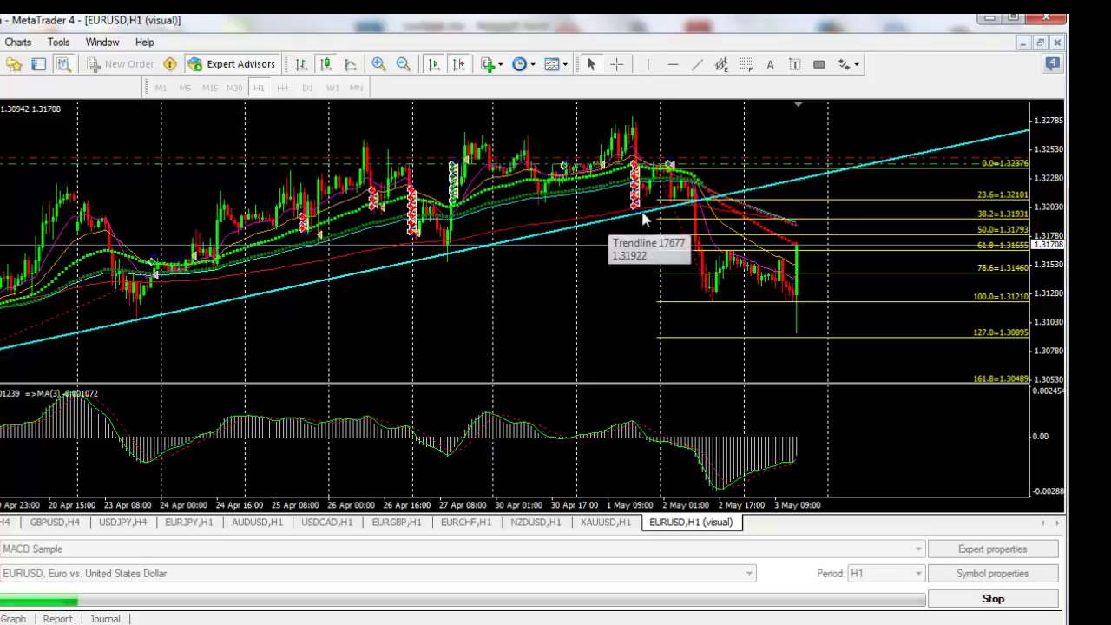
pyautogui.rightClick(599, 220)
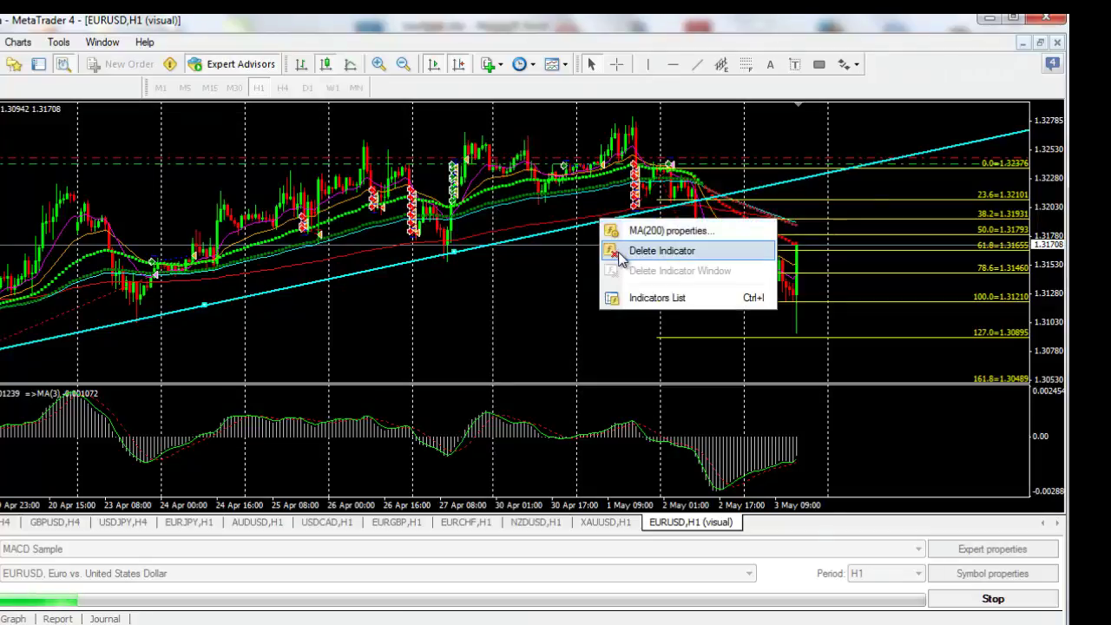
pyautogui.click(496, 299)
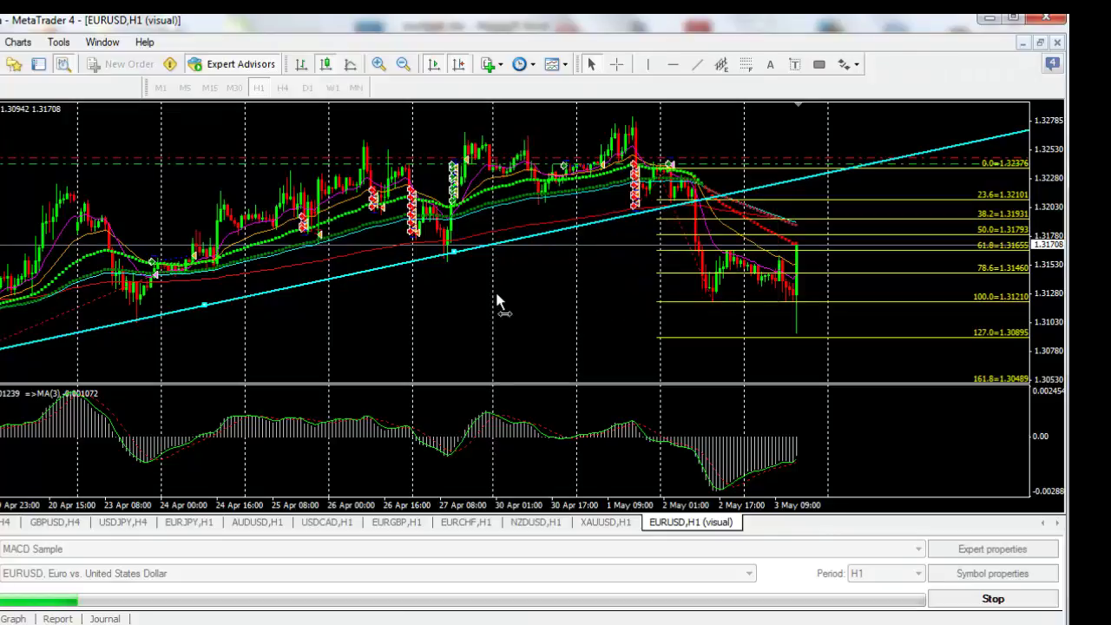
pyautogui.rightClick(385, 266)
pyautogui.click(416, 328)
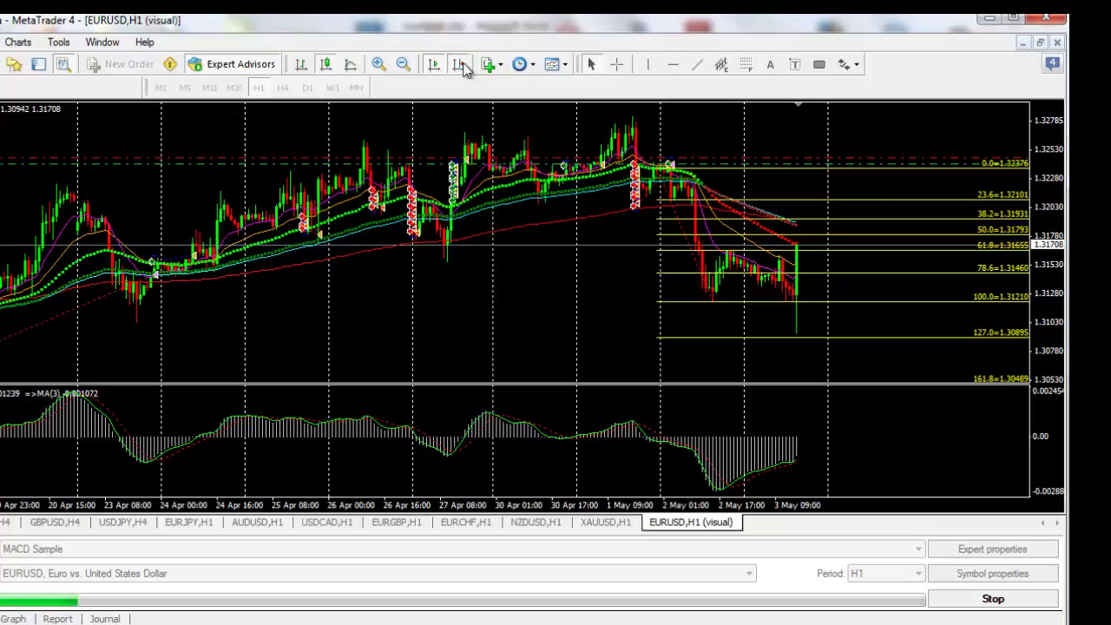
# - Draw a steep falling trendline from the 1 May high down through the 2 May decline
pyautogui.click(378, 64)
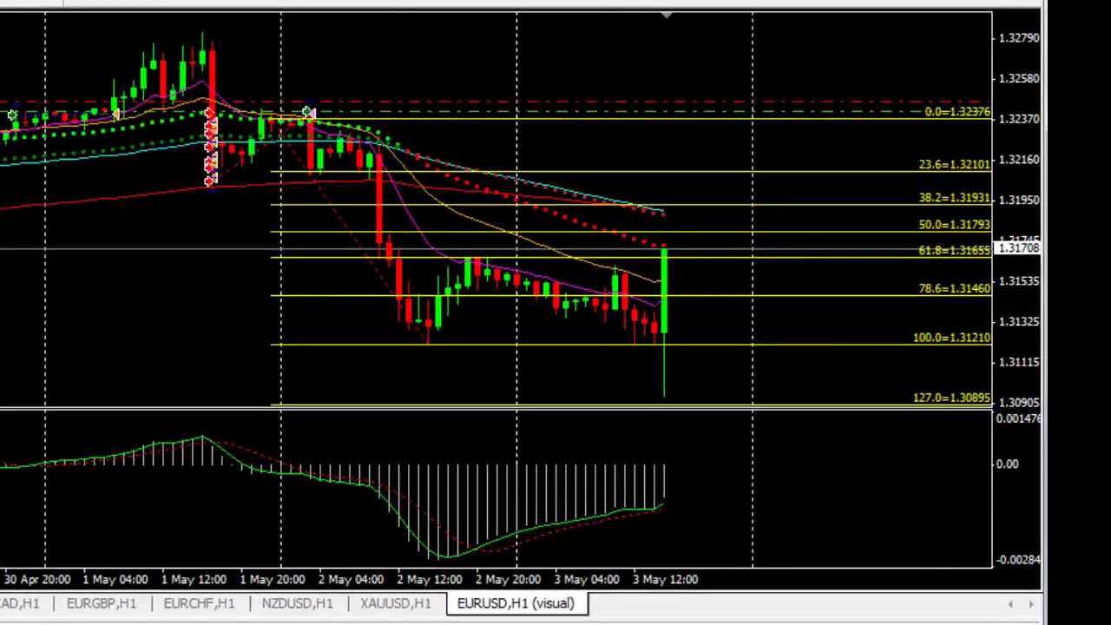
pyautogui.moveTo(192, 33); pyautogui.dragTo(482, 182)
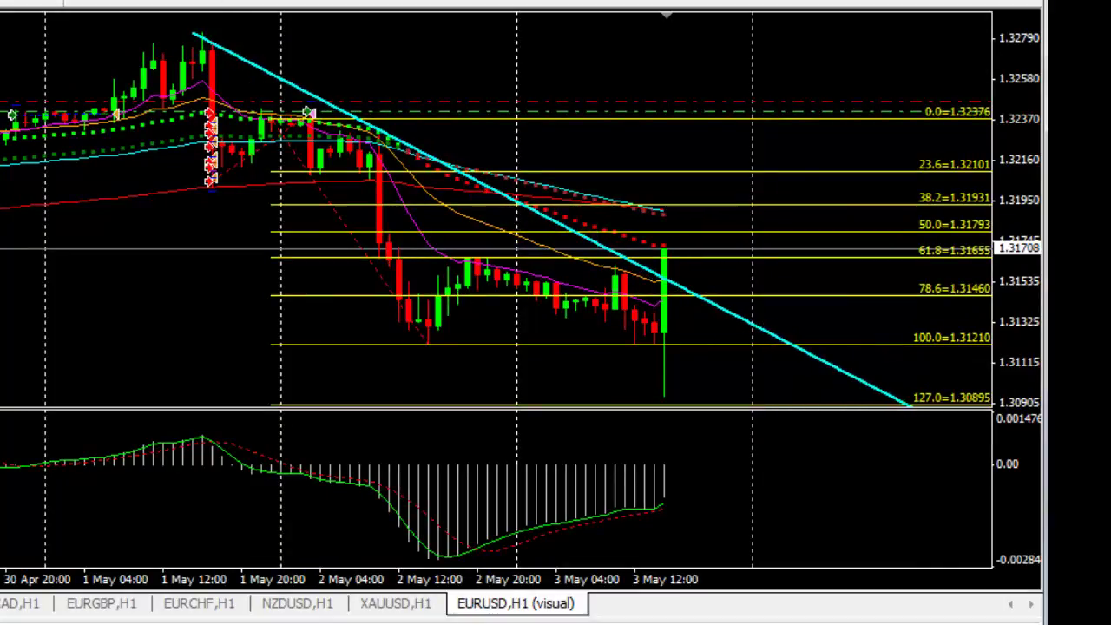
# - Draw a shallower falling trendline from the 1 May high above the 2 and 3 May candles, and delete the steeper one
pyautogui.click(136, 2)
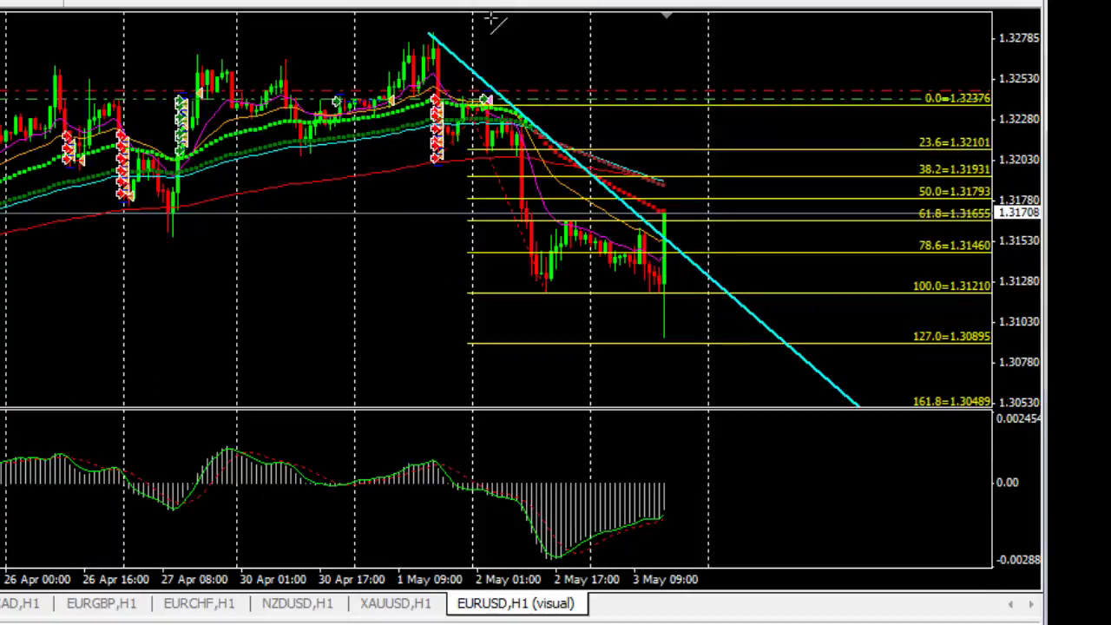
pyautogui.moveTo(434, 48)
pyautogui.mouseDown()
pyautogui.moveTo(664, 212)
pyautogui.moveTo(672, 142)
pyautogui.mouseUp()
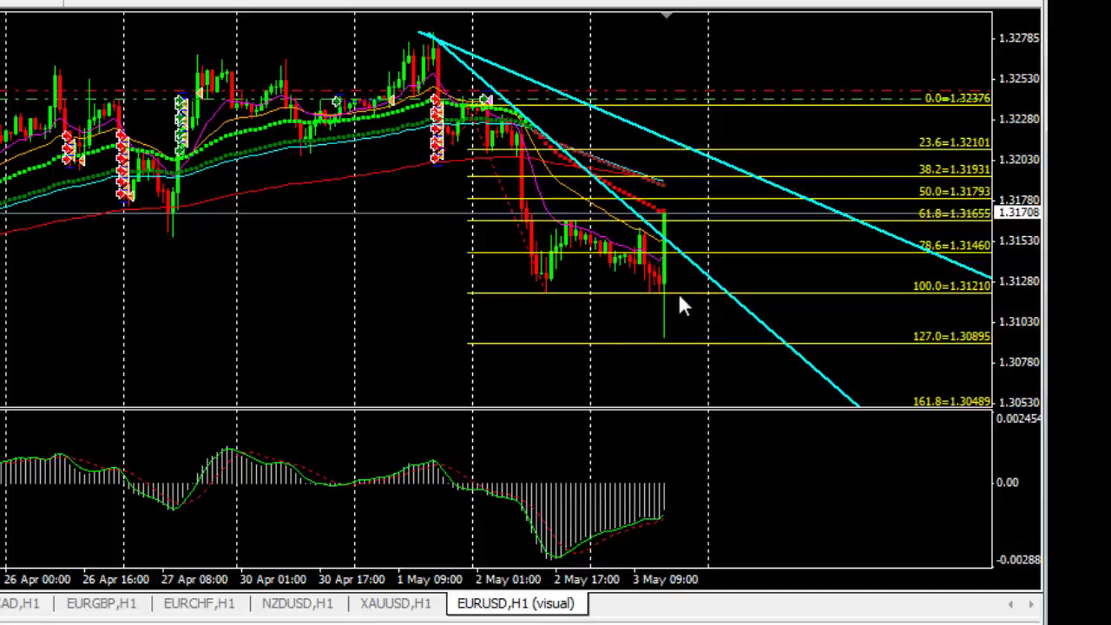
pyautogui.doubleClick(757, 328)
pyautogui.rightClick(759, 330)
pyautogui.click(807, 401)
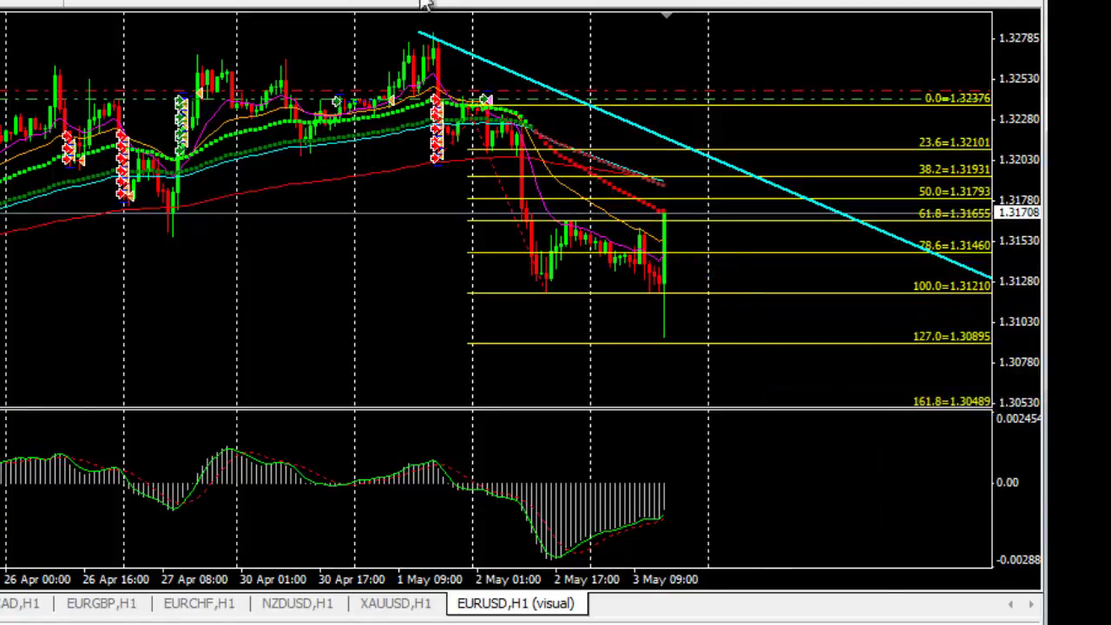
# - Flatten the falling trendline from the 1 May high slightly by moving its end point out into 4 May
pyautogui.middleClick(422, 35)
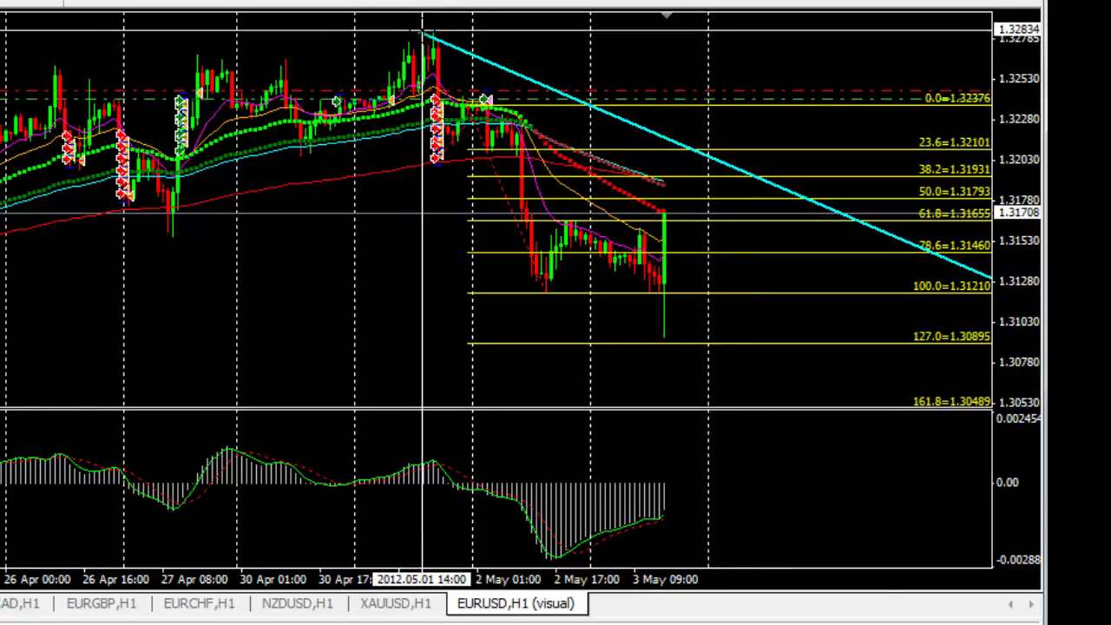
pyautogui.middleClick(426, 36)
pyautogui.doubleClick(734, 169)
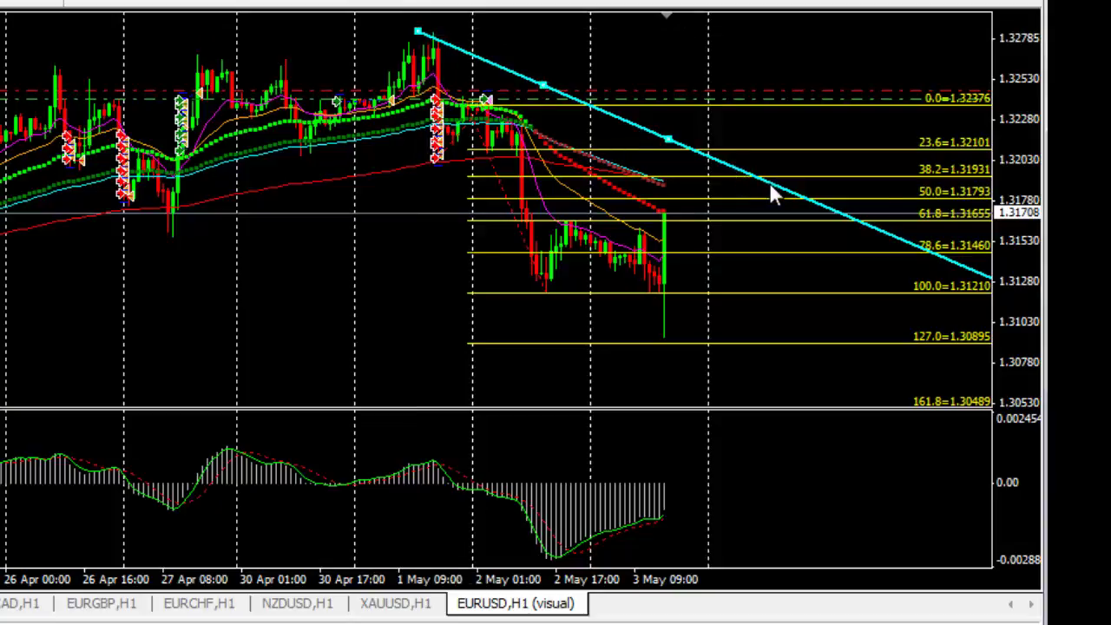
pyautogui.moveTo(779, 188); pyautogui.dragTo(807, 191)
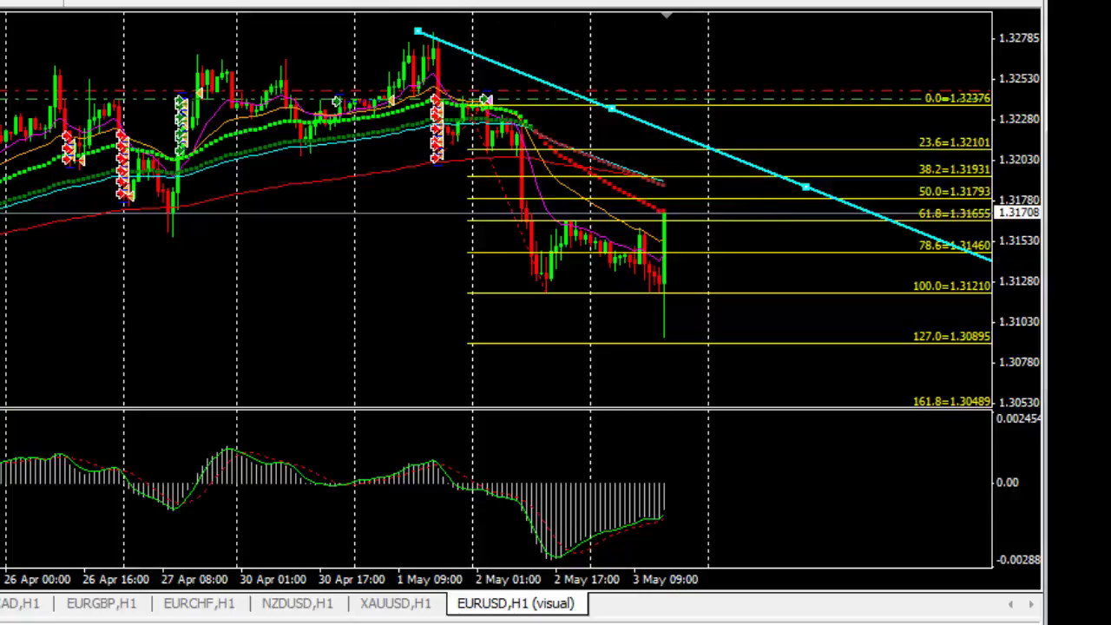
# - Draw a blue rectangle ahead of the latest candles, between the 38.2 and 127.0 Fibonacci levels, and delete it
pyautogui.press('+')
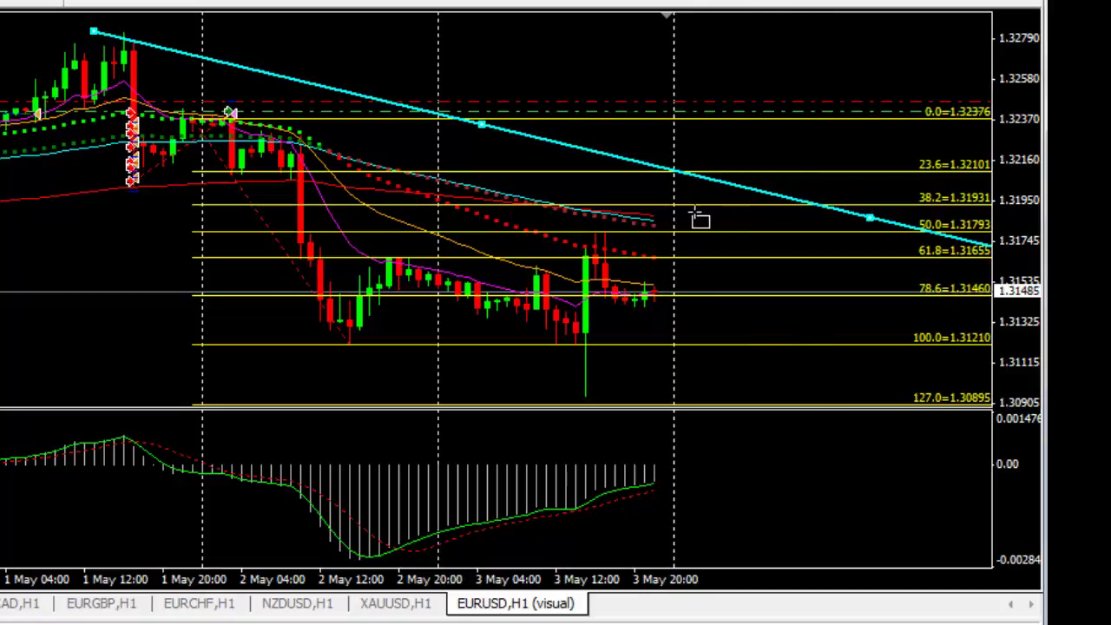
pyautogui.moveTo(683, 212); pyautogui.dragTo(967, 393)
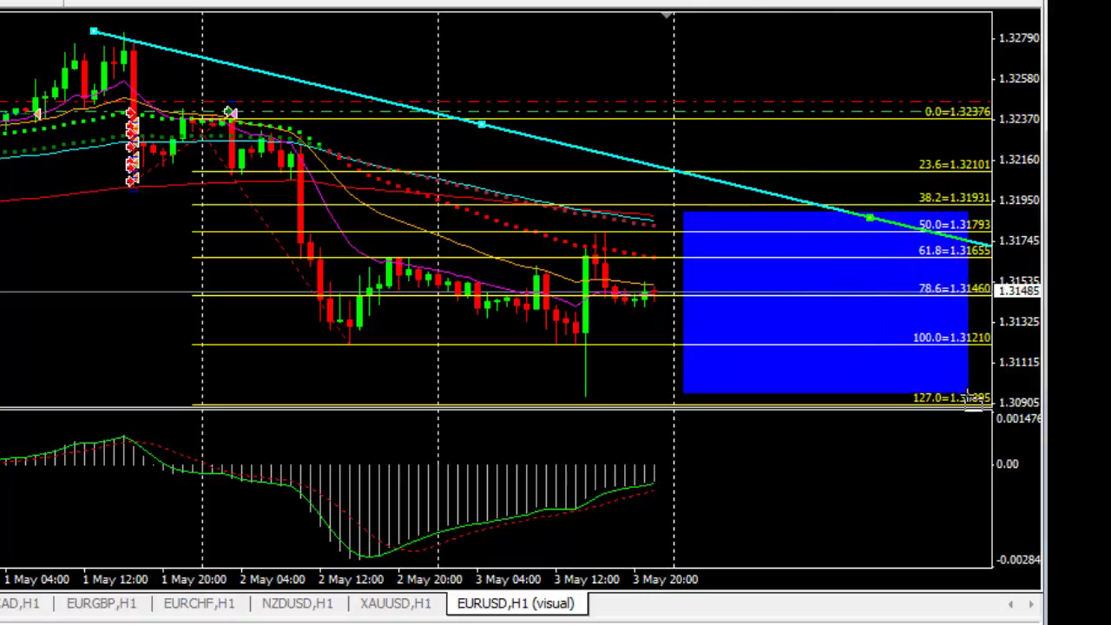
pyautogui.rightClick(829, 308)
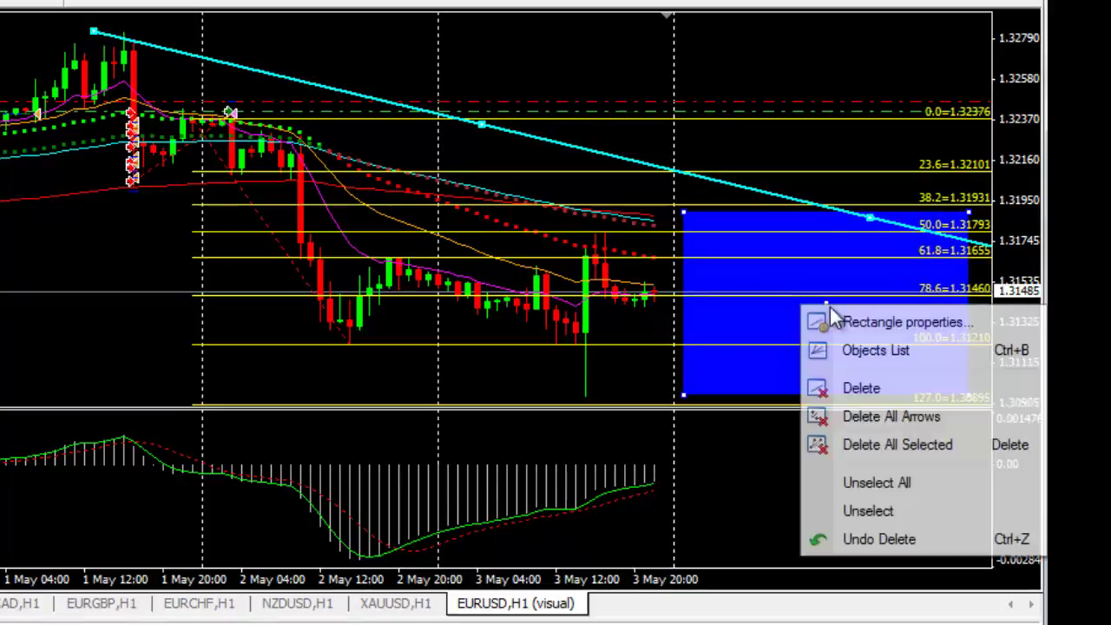
pyautogui.click(843, 386)
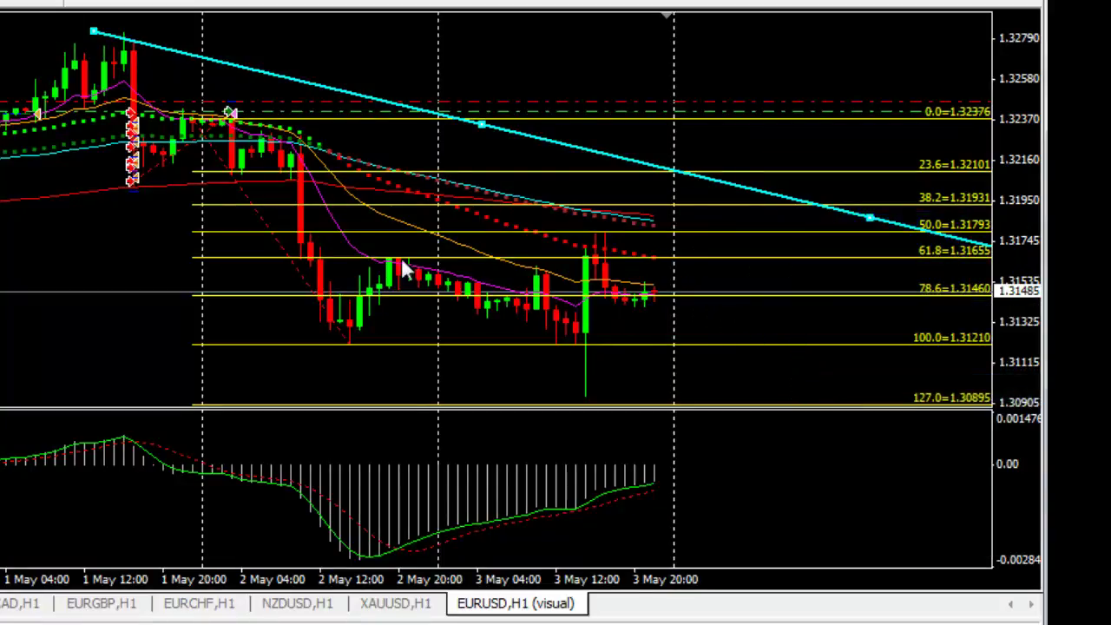
# - Delete the Fibonacci retracement drawn over the 2 May decline
pyautogui.rightClick(267, 228)
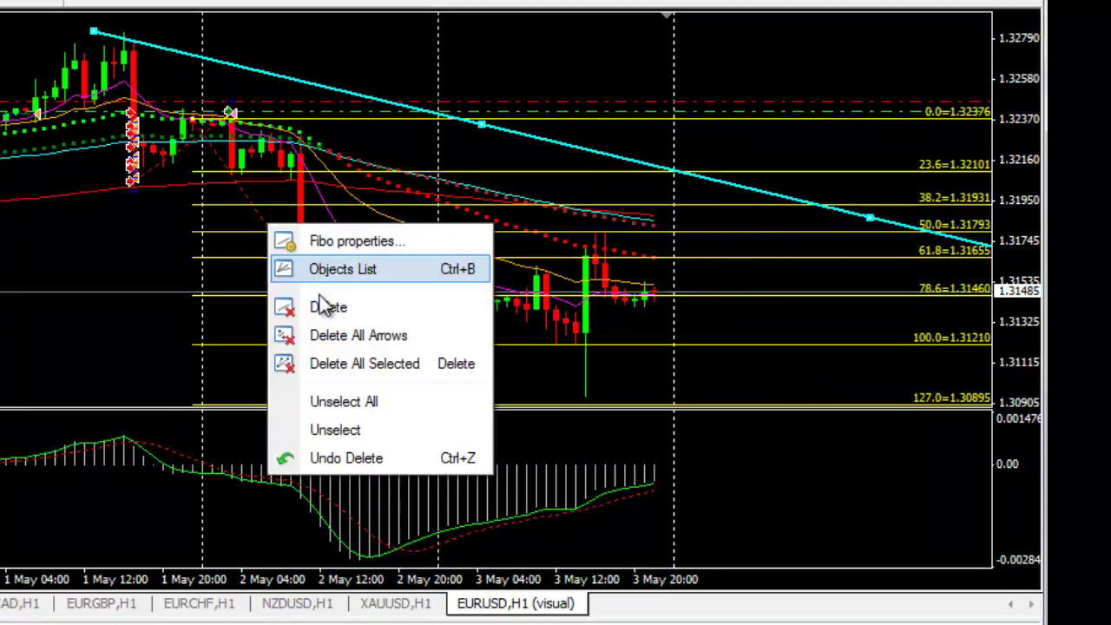
pyautogui.click(319, 305)
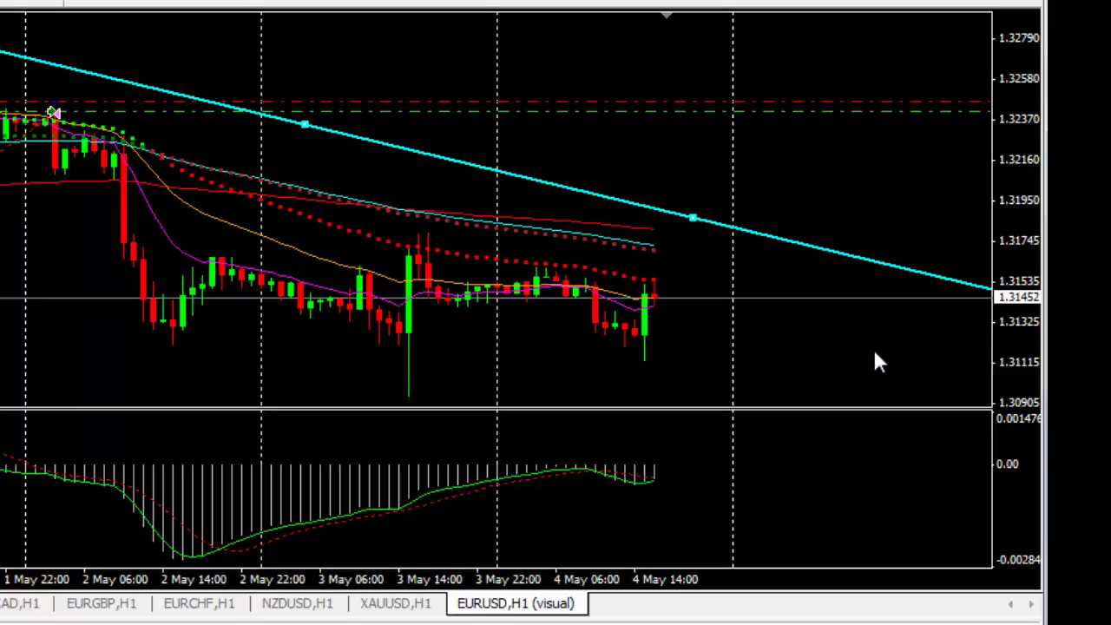
# - Inspect the latest 4 May candle with the crosshair and place a horizontal stop-loss line at 1.32237 above the falling trendline
pyautogui.click(344, 7)
pyautogui.moveTo(659, 282)
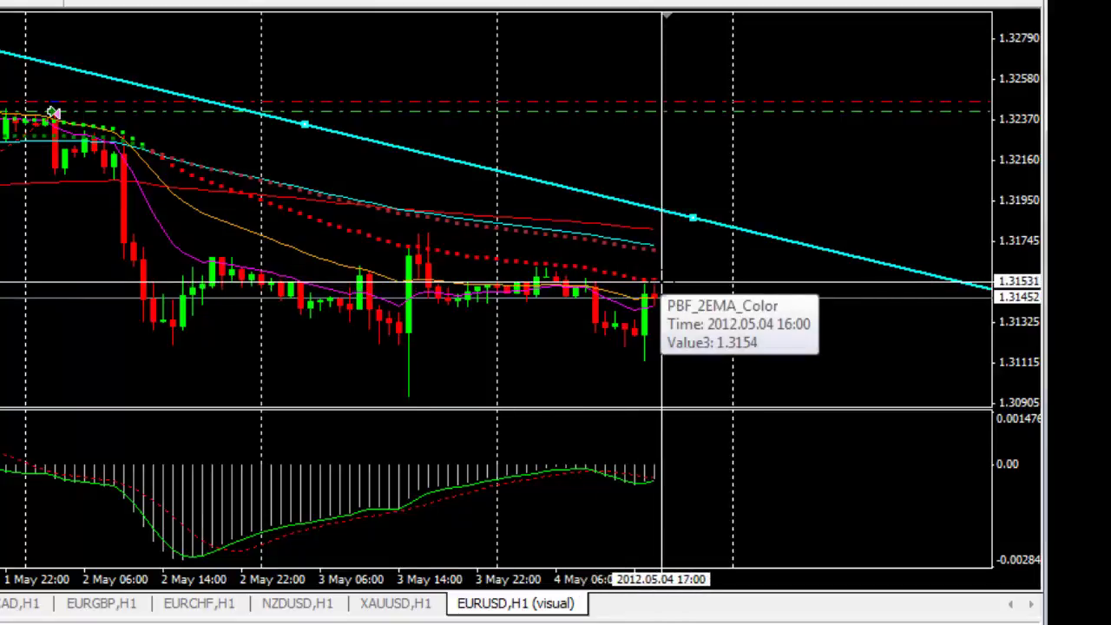
pyautogui.click(664, 294)
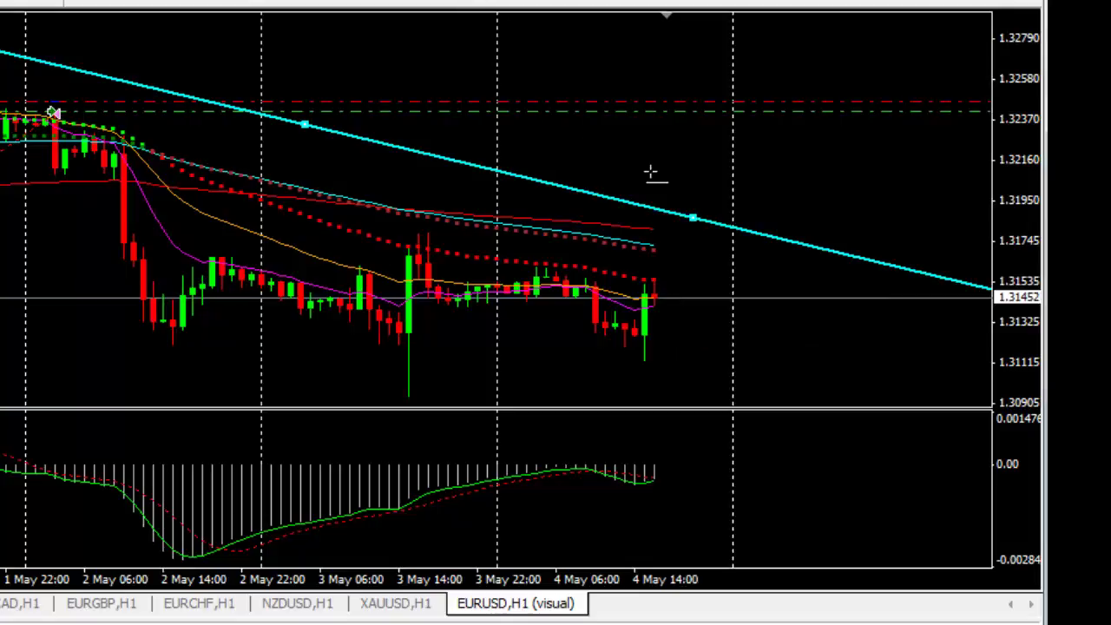
pyautogui.click(713, 145)
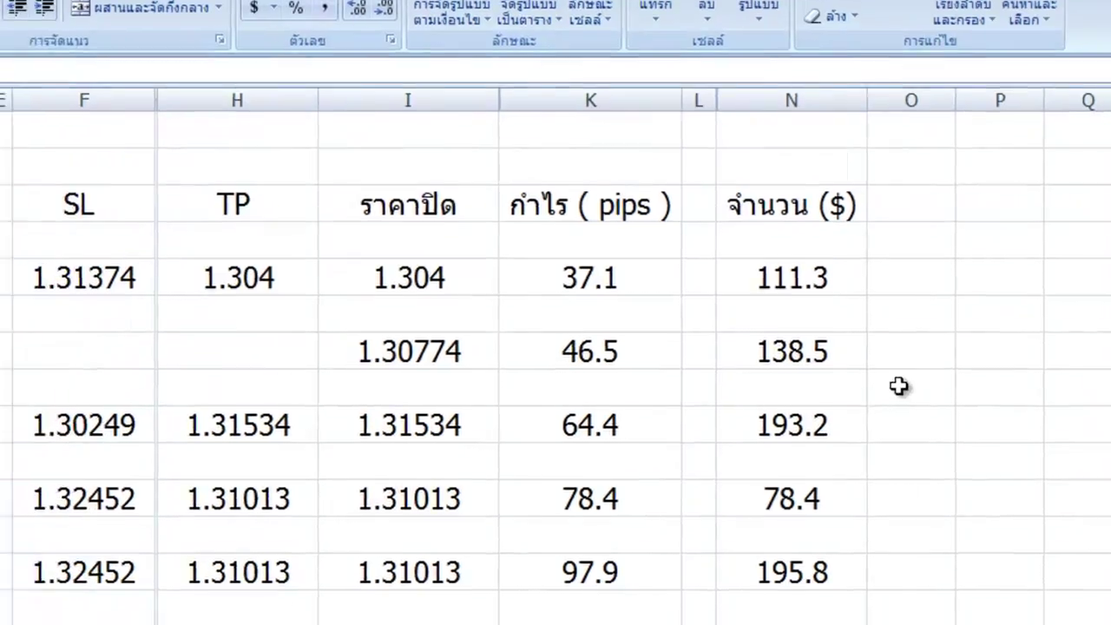
# - Switch to the Excel trade log and record trade 14 in row 31 as a sell at 1.31452 with 0.2lot
pyautogui.write('14')
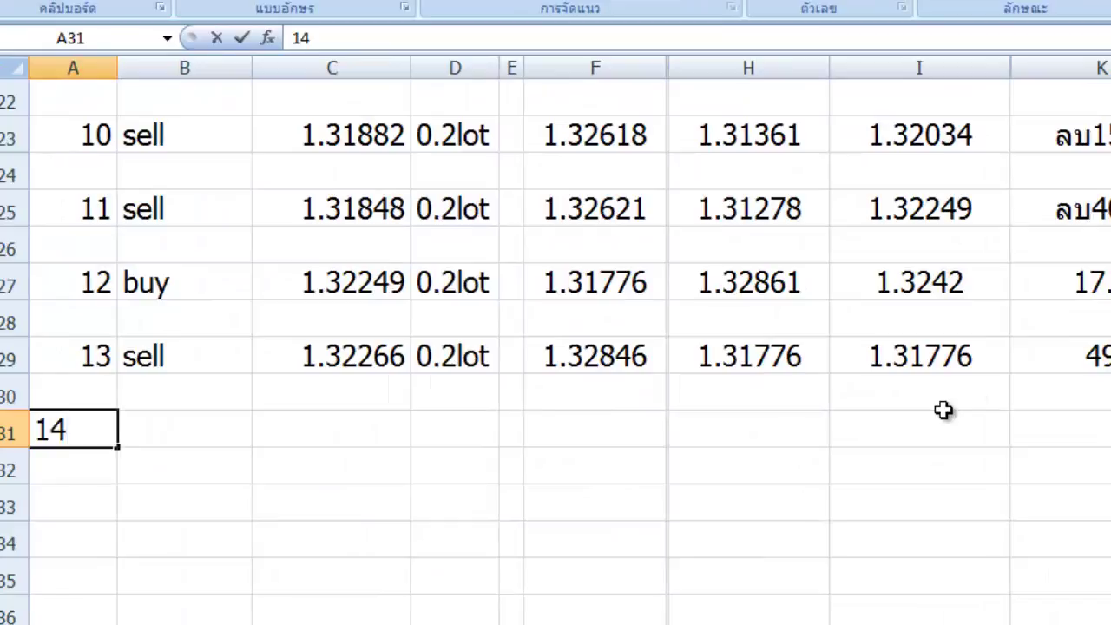
pyautogui.press('Tab')
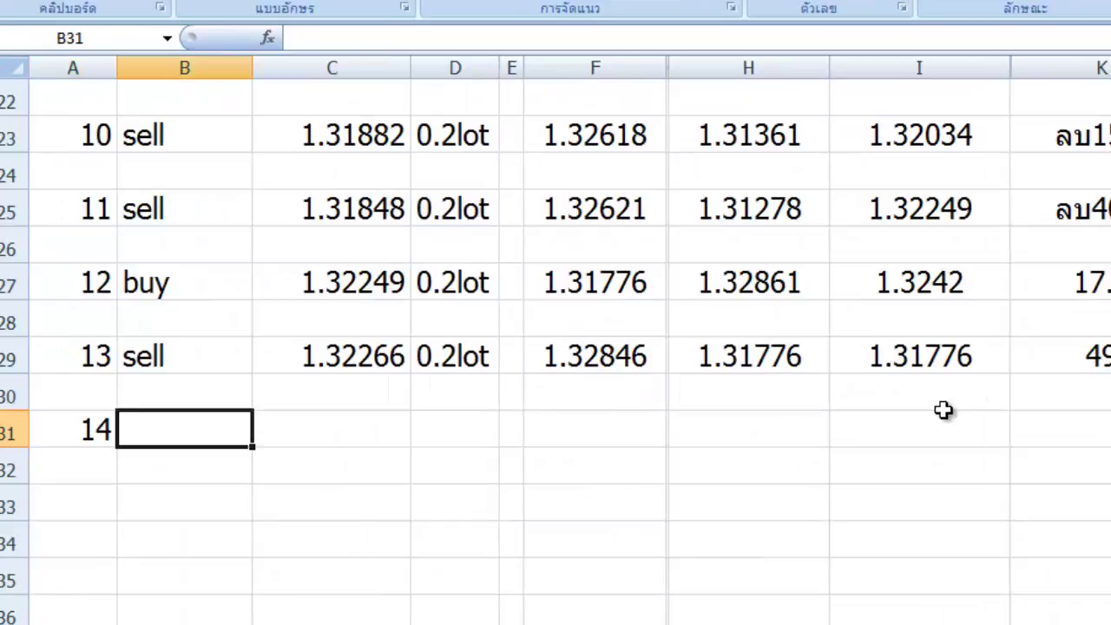
pyautogui.write('sell')
pyautogui.press('Tab')
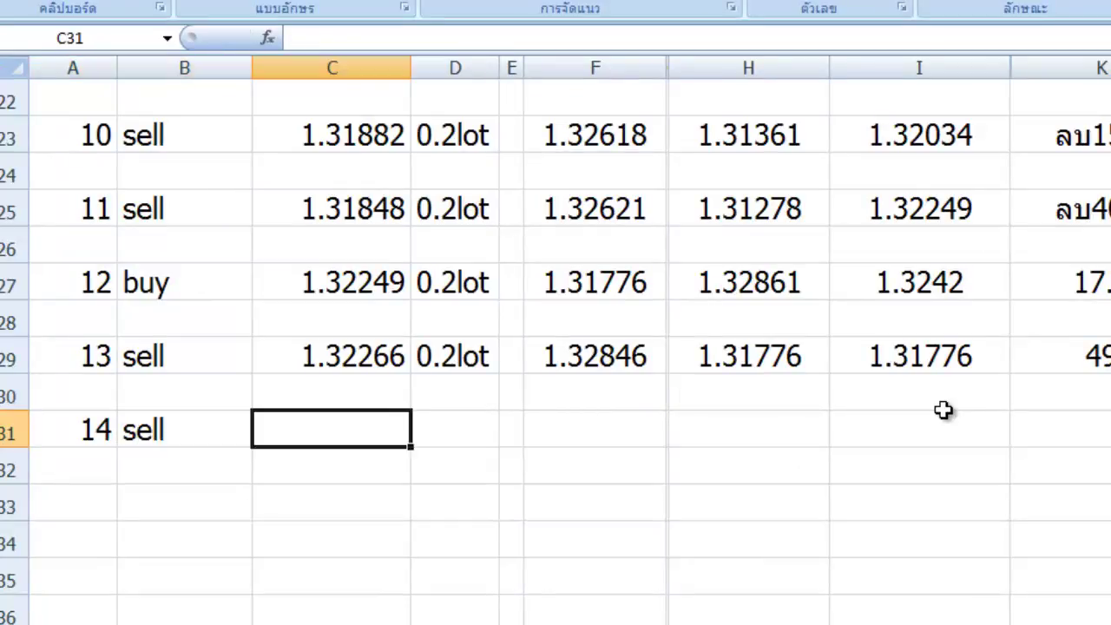
pyautogui.write('1.3')
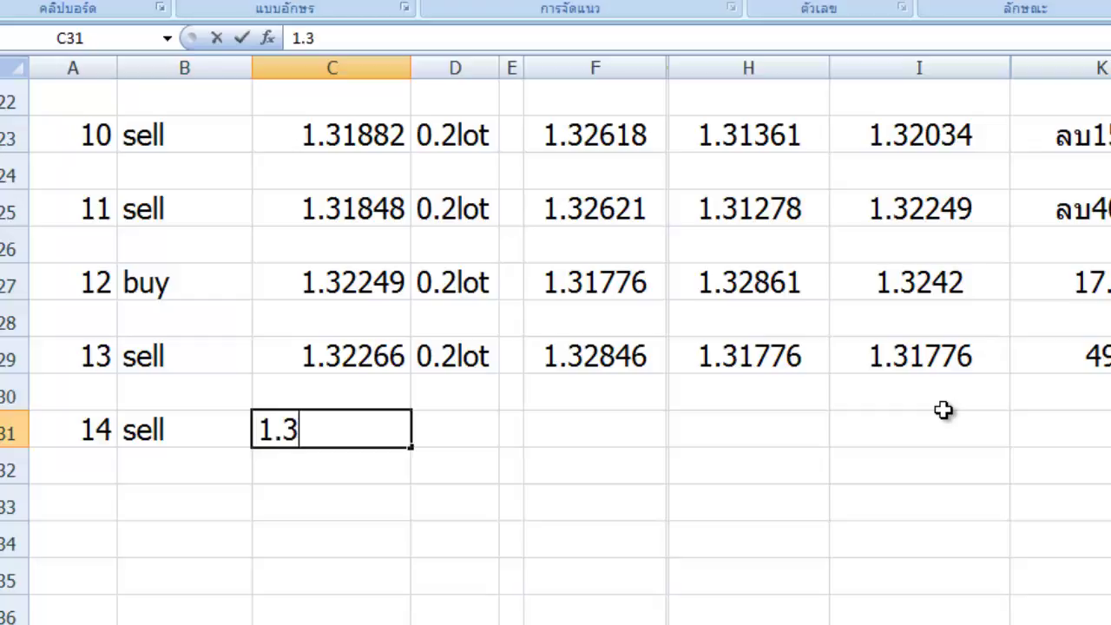
pyautogui.write('1452')
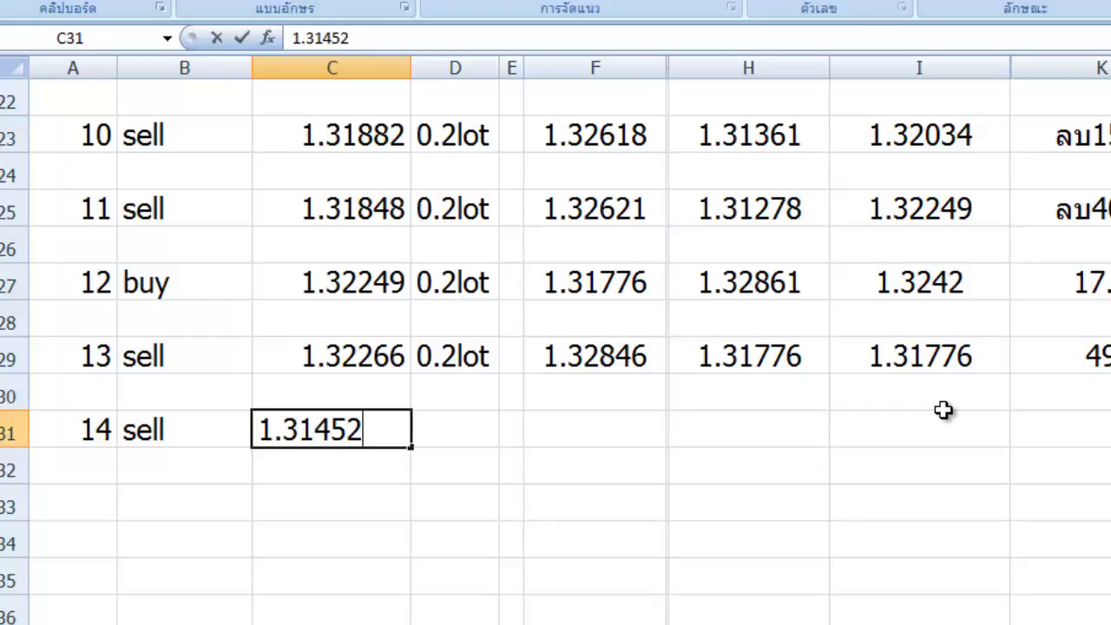
pyautogui.click(475, 436)
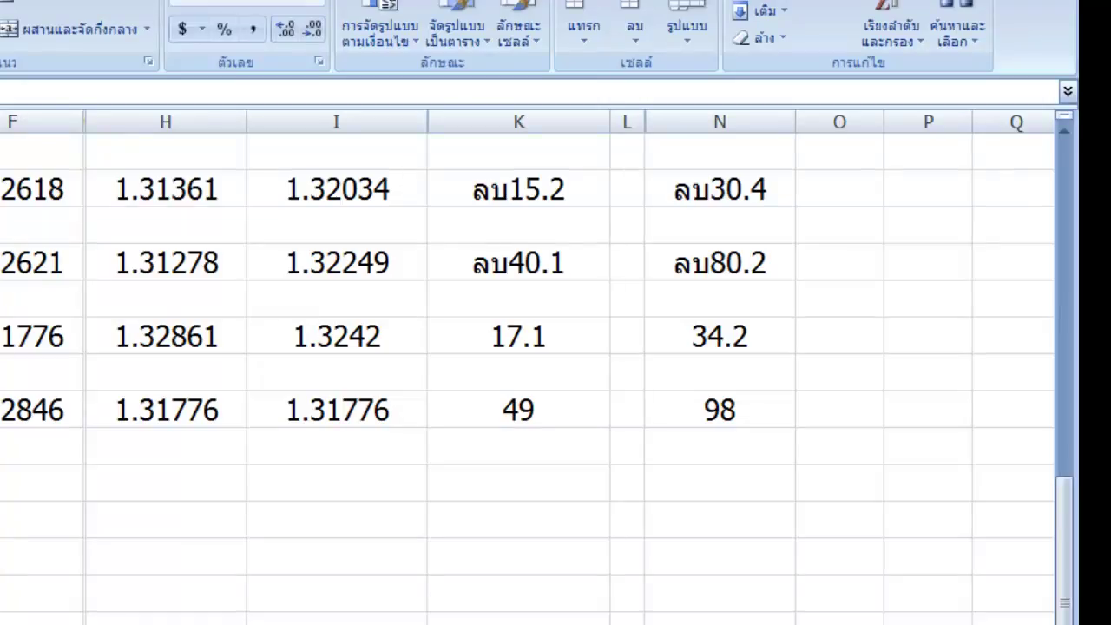
pyautogui.press('F2')
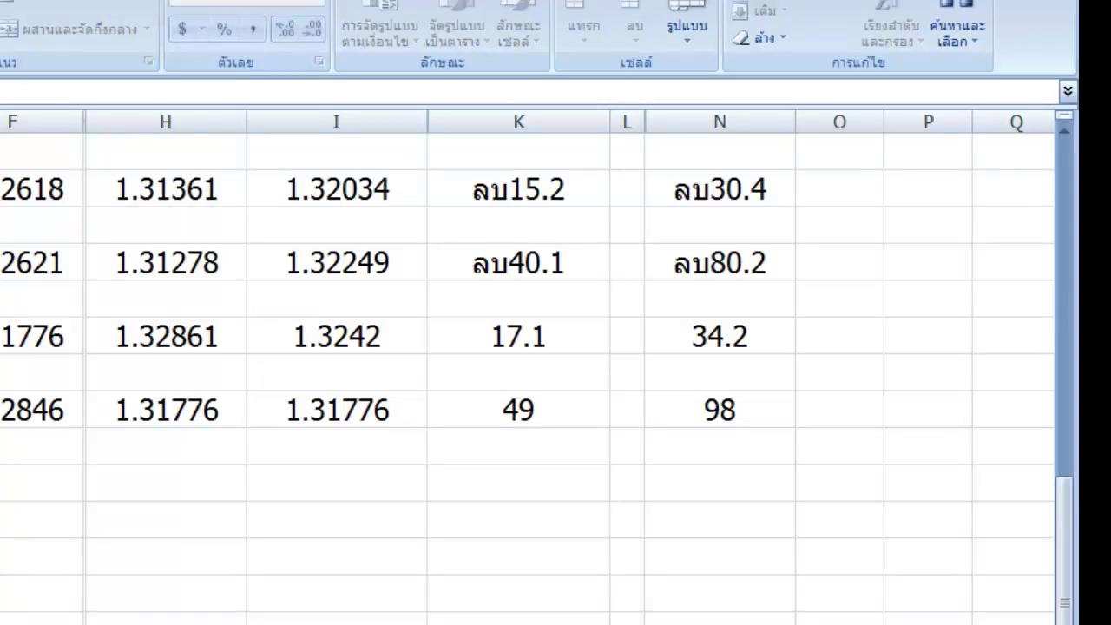
pyautogui.press('Tab')
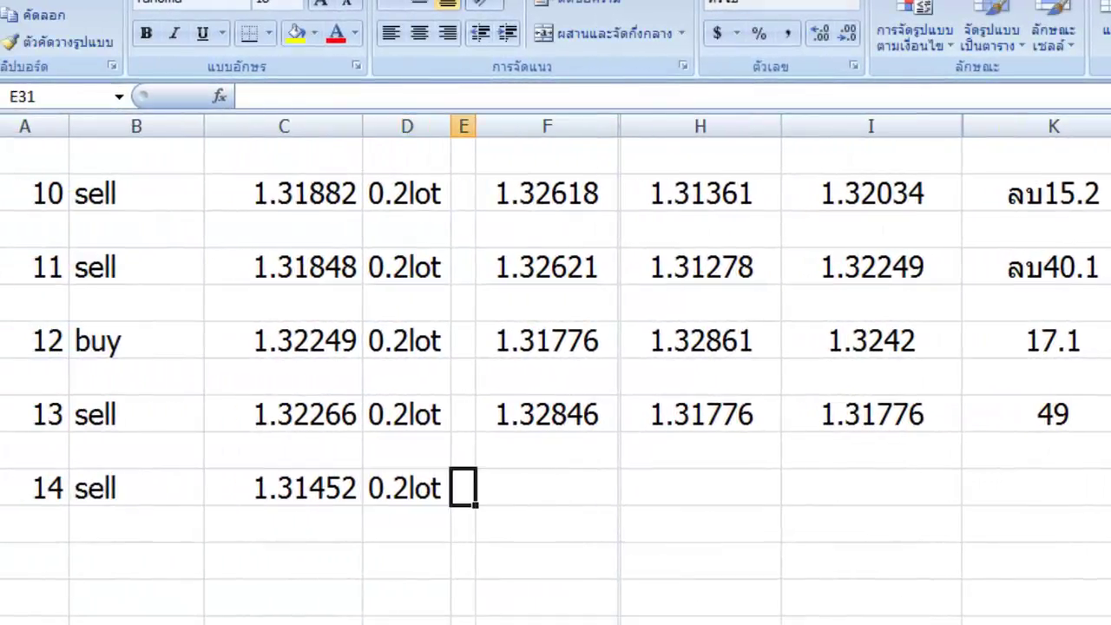
pyautogui.press('Tab')
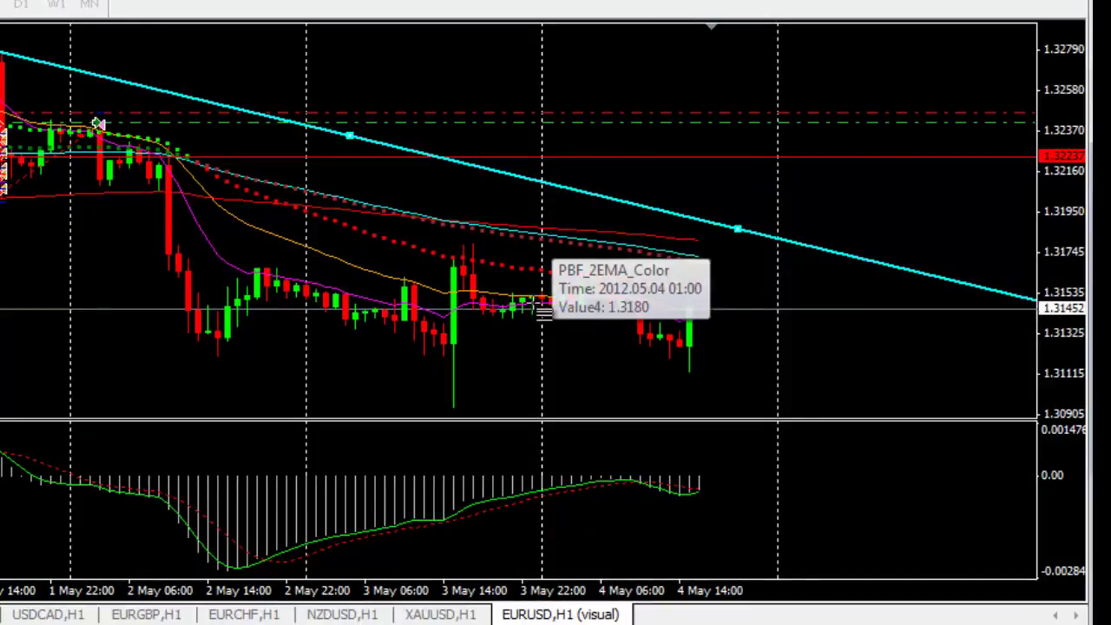
# - Return to the MetaTrader chart and draw a Fibonacci retracement from the 3 May low at 1.30942 to the 2 May high at 1.32395
pyautogui.moveTo(453, 406); pyautogui.dragTo(95, 123)
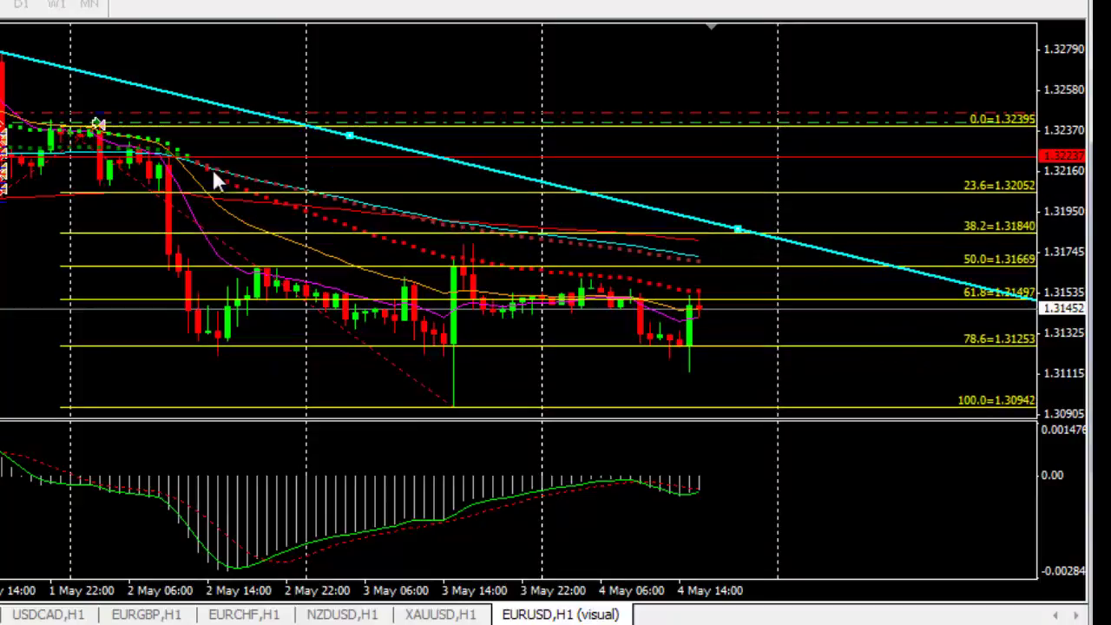
pyautogui.moveTo(1052, 246); pyautogui.dragTo(1055, 116)
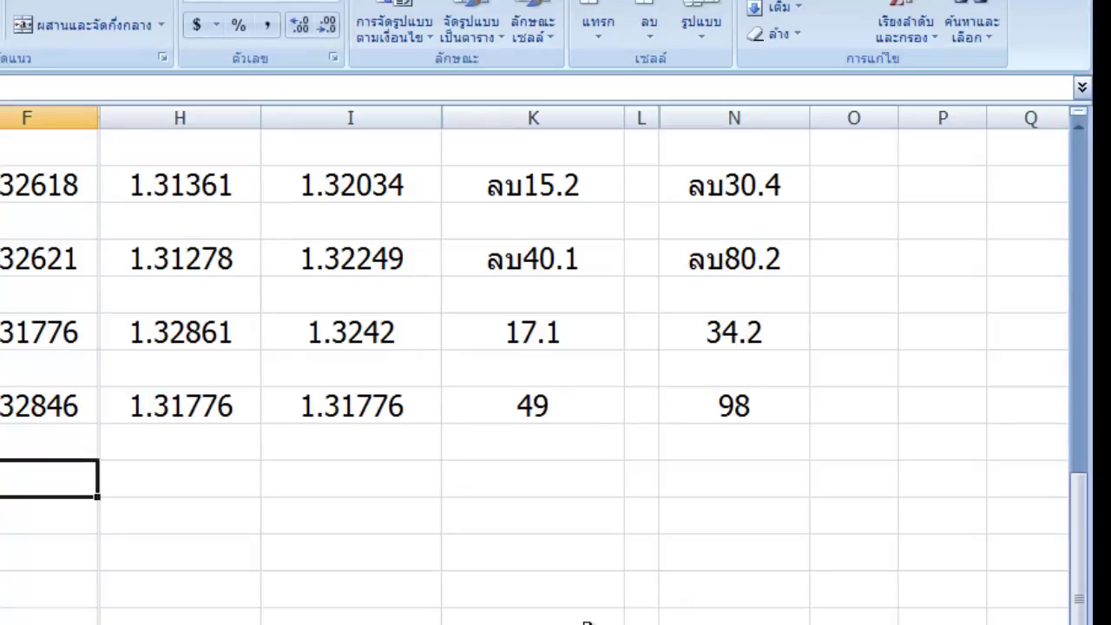
pyautogui.write('1.3')
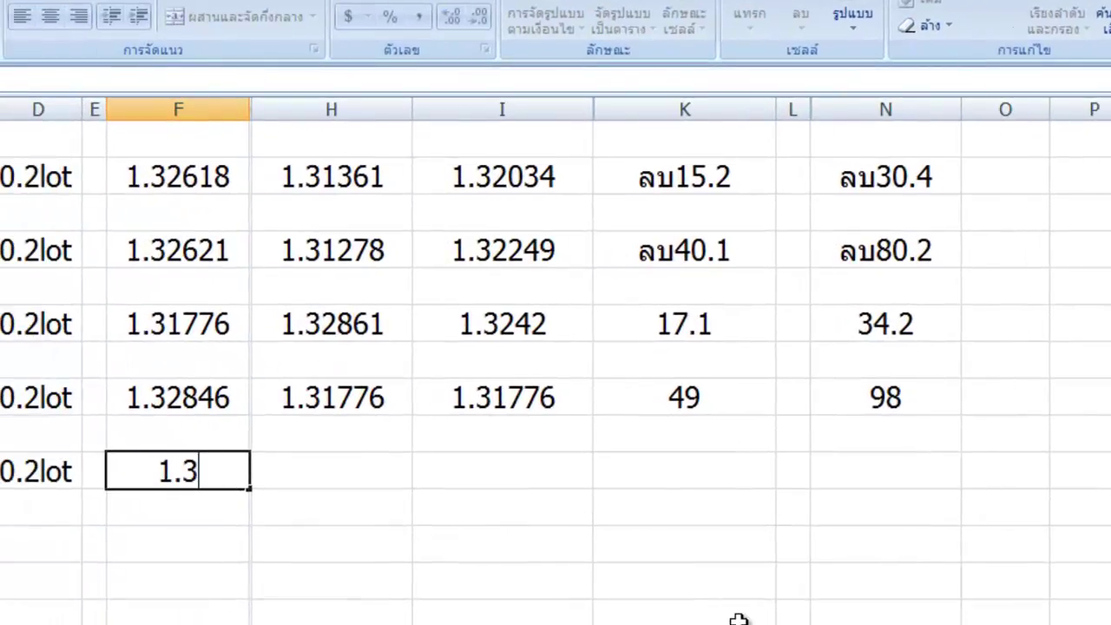
pyautogui.write('0550')
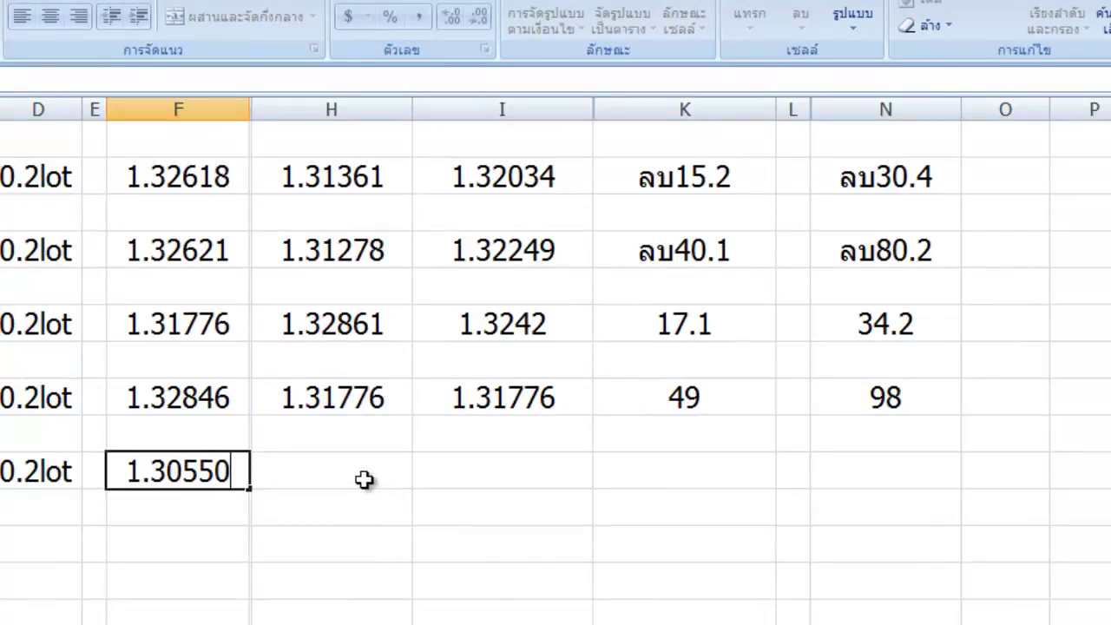
pyautogui.press('BackSpace')
pyautogui.press('BackSpace')
pyautogui.press('BackSpace')
pyautogui.press('BackSpace')
pyautogui.press('BackSpace')
pyautogui.press('BackSpace')
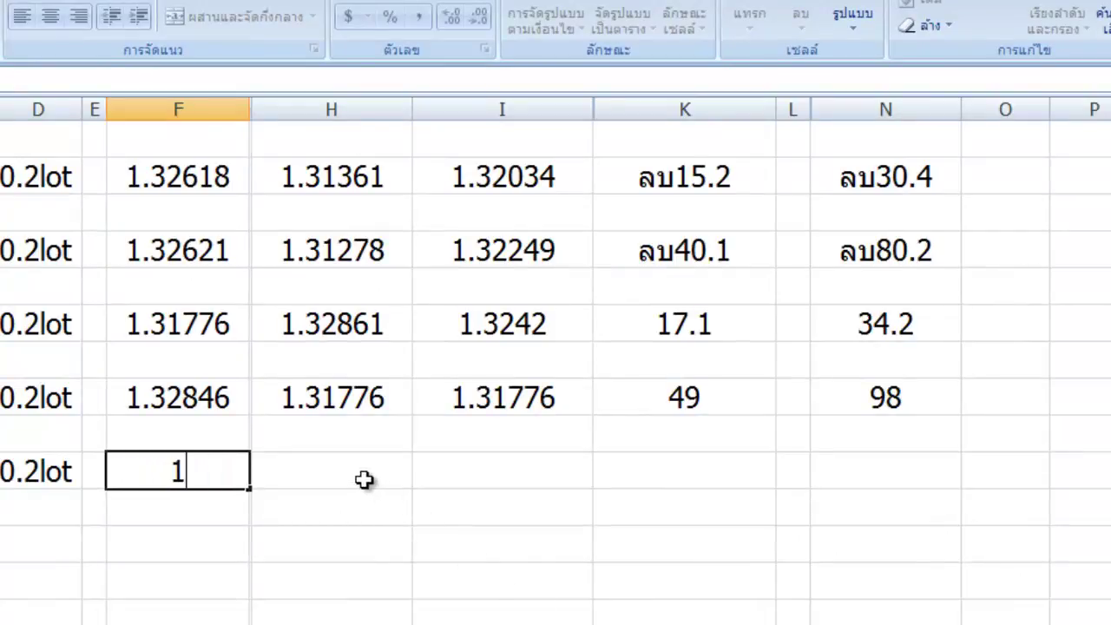
pyautogui.press('BackSpace')
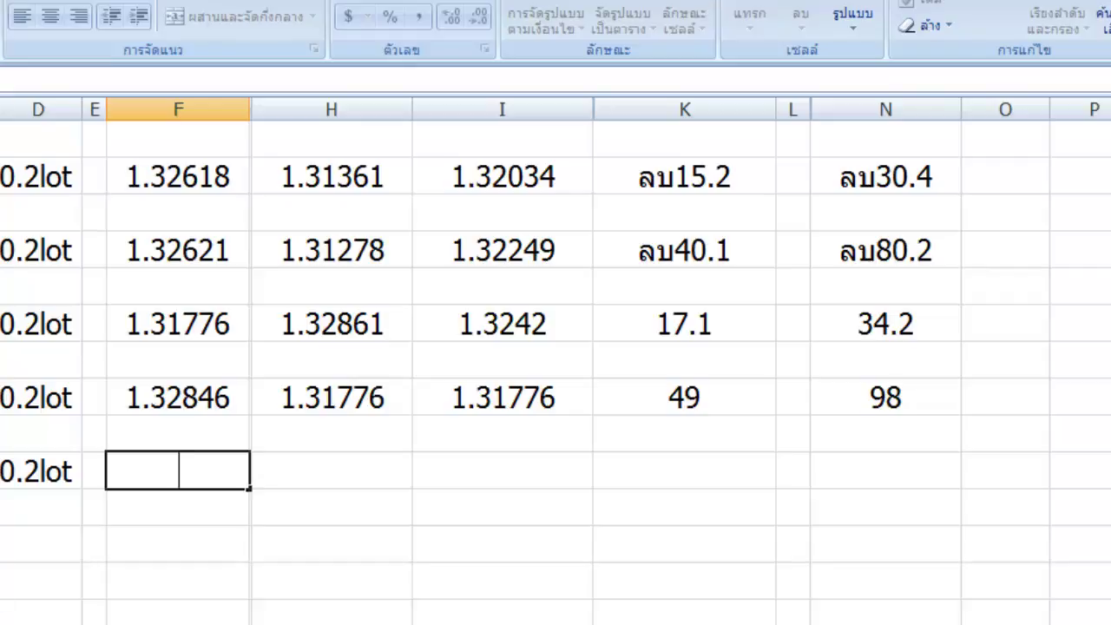
# - Enter 1.32237 as the SL of trade 14 in cell F31 of the Excel log
pyautogui.write('1.32237')
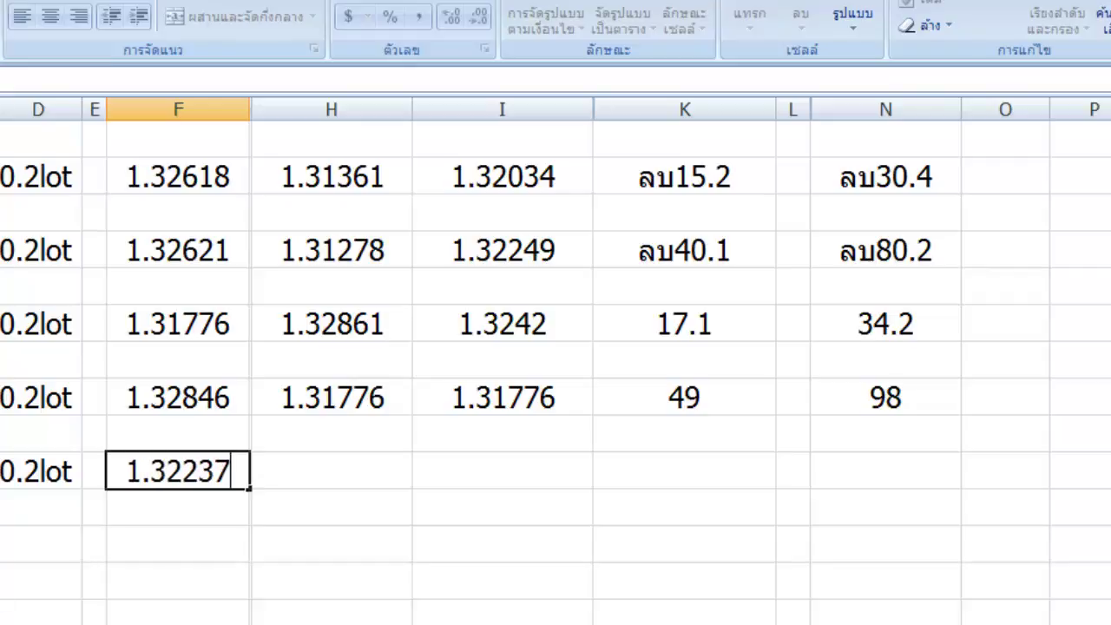
pyautogui.press('Tab')
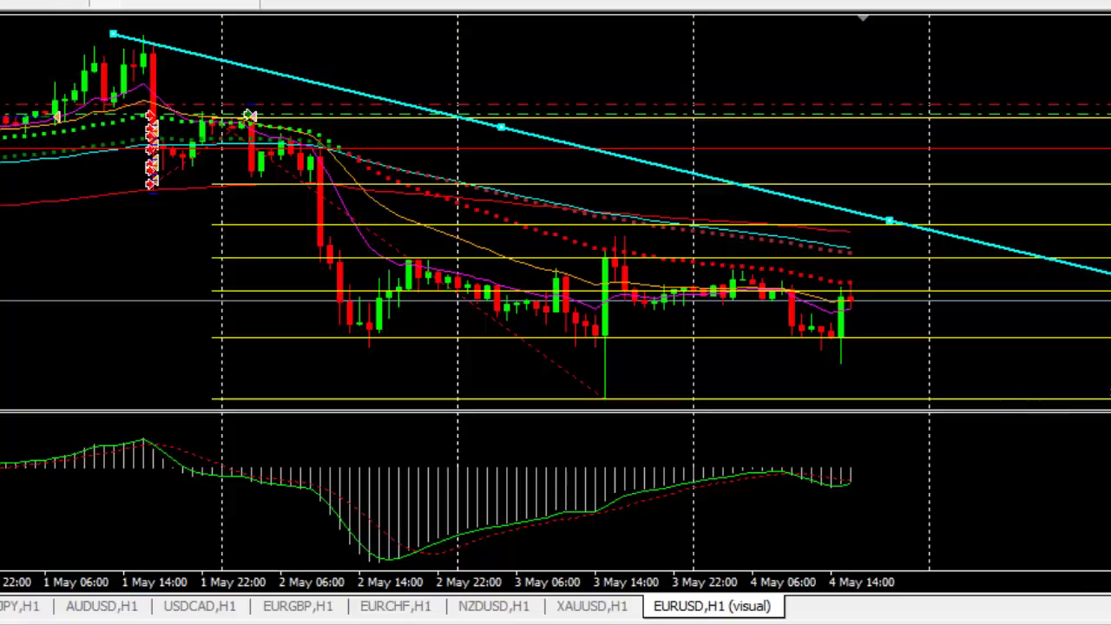
# - Place a horizontal line at 1.30606 just above the 127.0 Fibonacci level, and enter 1.30606 as trade 14's TP in the Excel log
pyautogui.moveTo(651, 607)
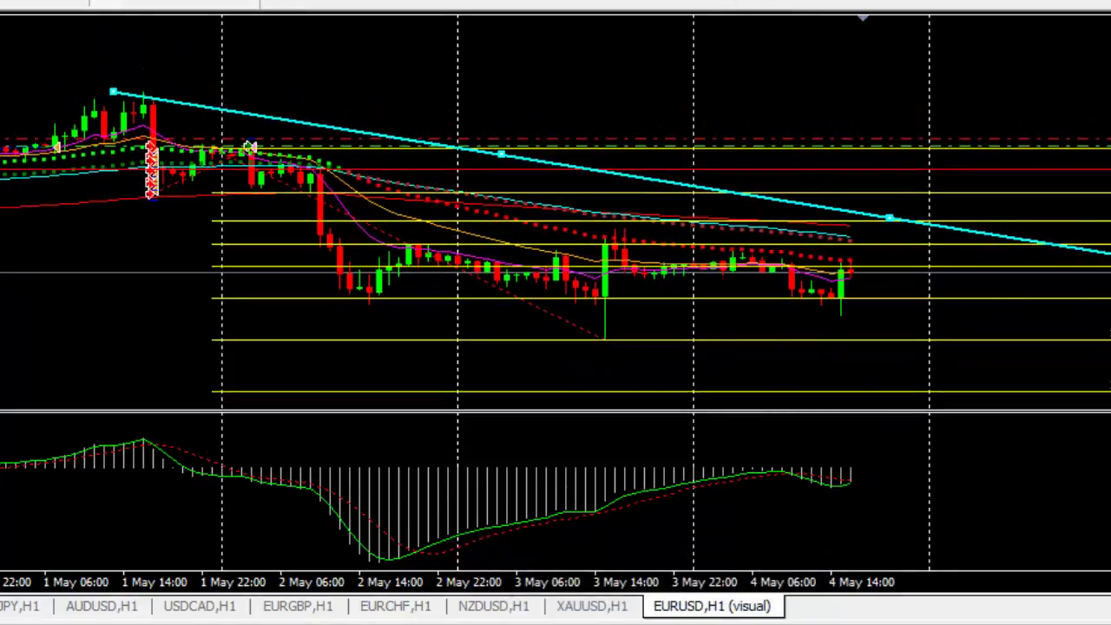
pyautogui.click(775, 384)
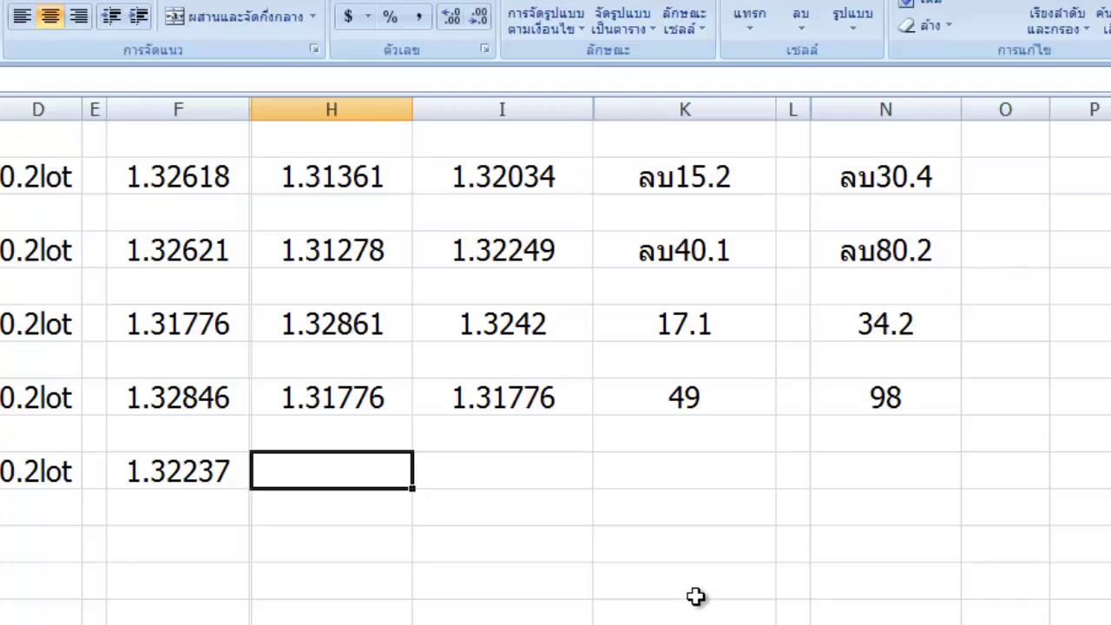
pyautogui.write('1')
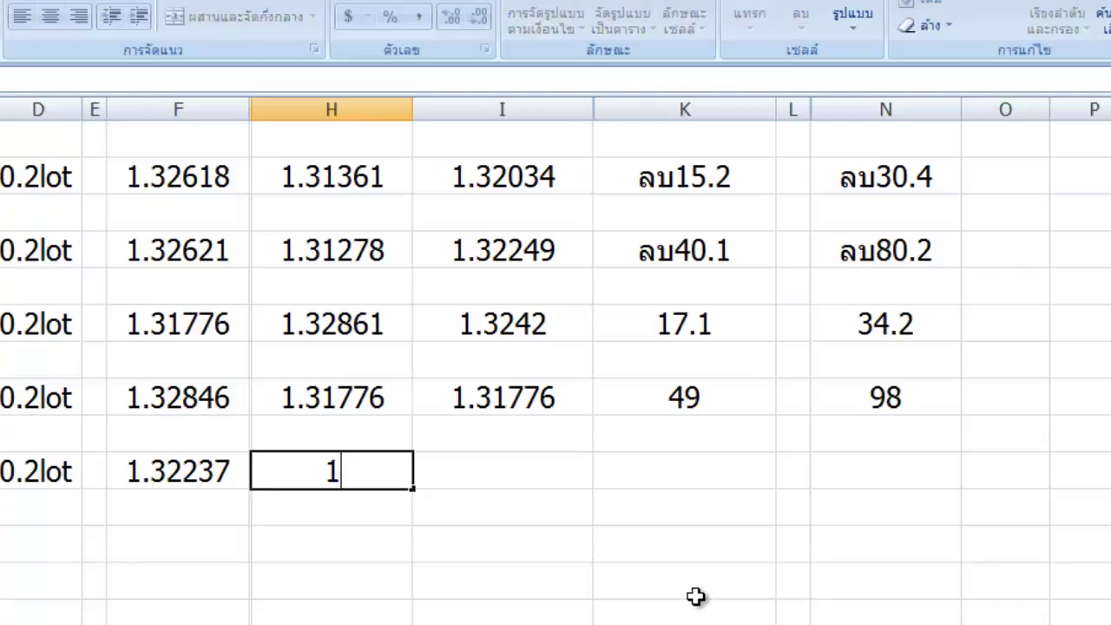
pyautogui.write('.30606')
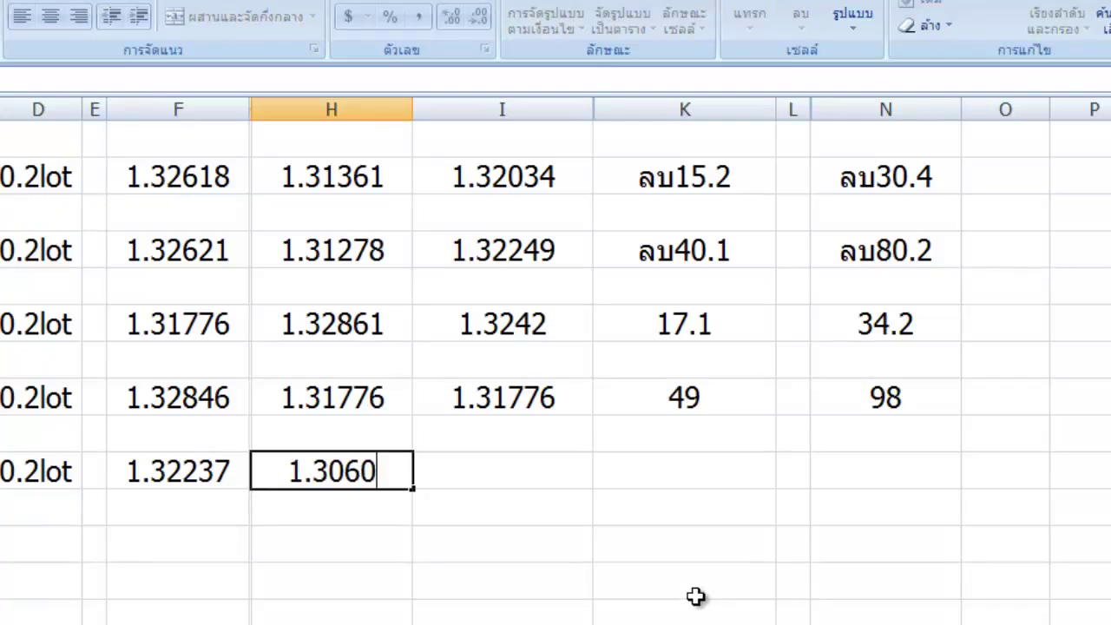
pyautogui.click(537, 477)
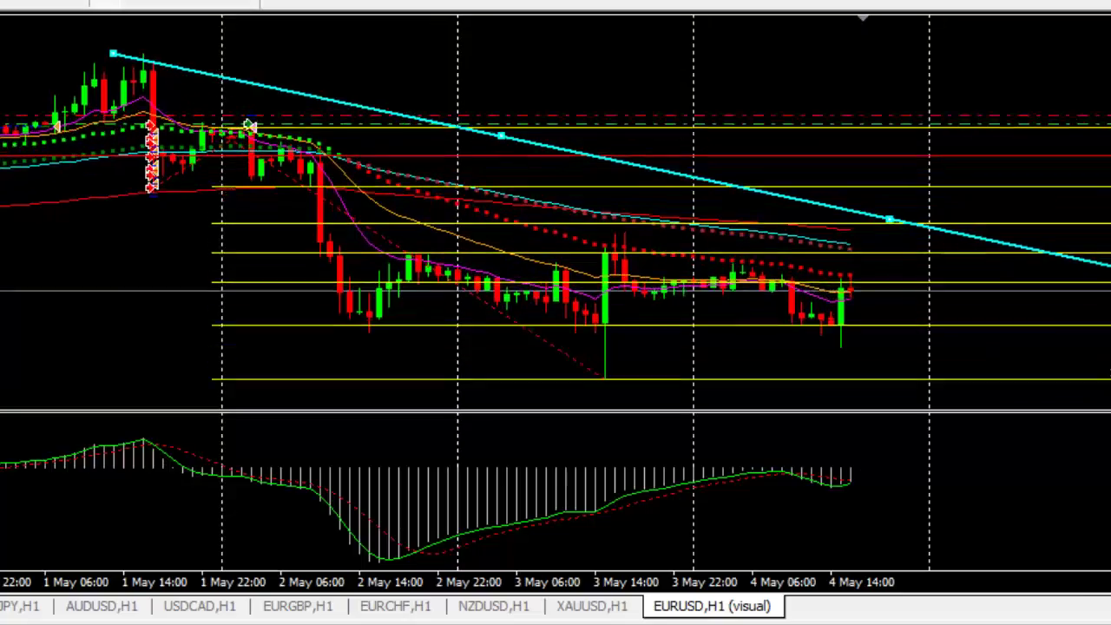
# - Delete the Fibonacci retracement between the 2 May high and the 3 May low from the MetaTrader chart
pyautogui.rightClick(540, 362)
pyautogui.click(548, 366)
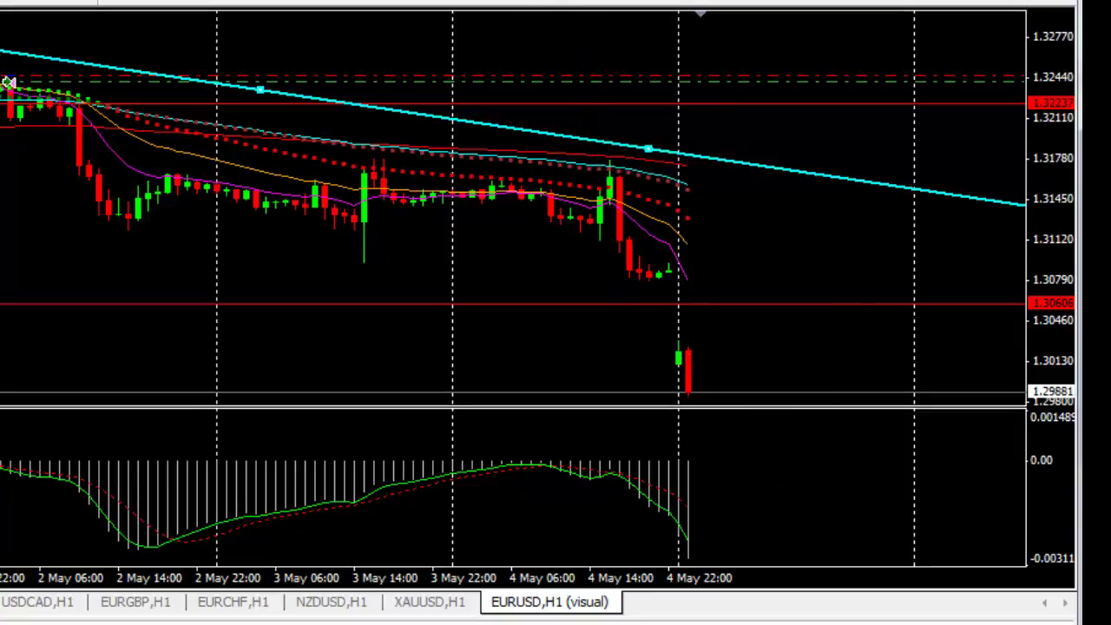
# - Mark the 4 May 17:00 candle on the EURUSD chart with a temporary vertical line, and remove that line
pyautogui.click(620, 239)
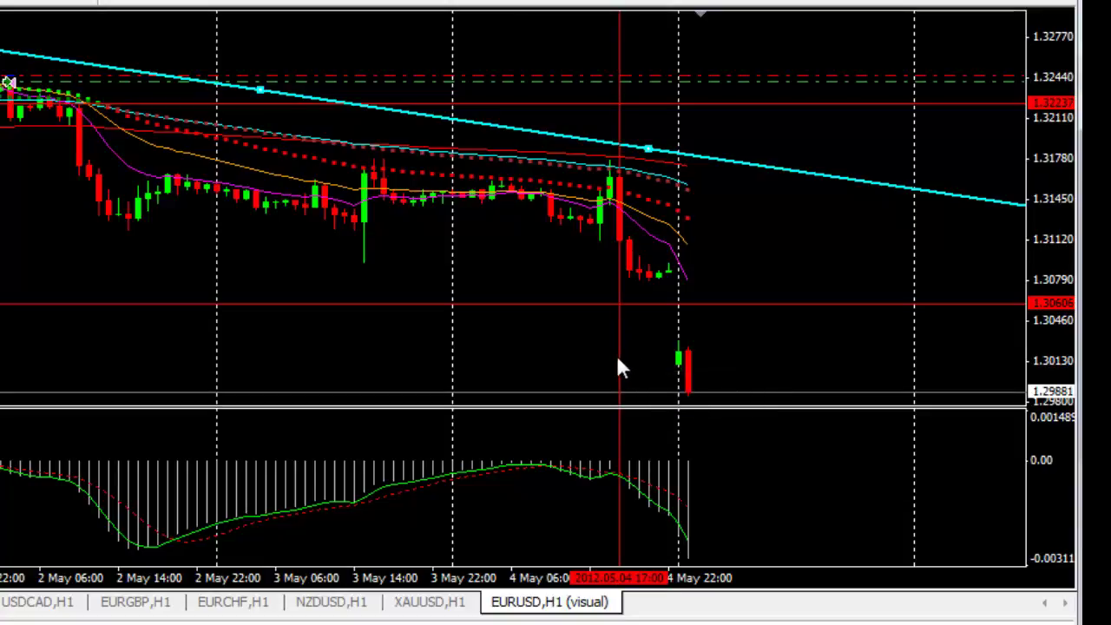
pyautogui.doubleClick(617, 359)
pyautogui.rightClick(617, 360)
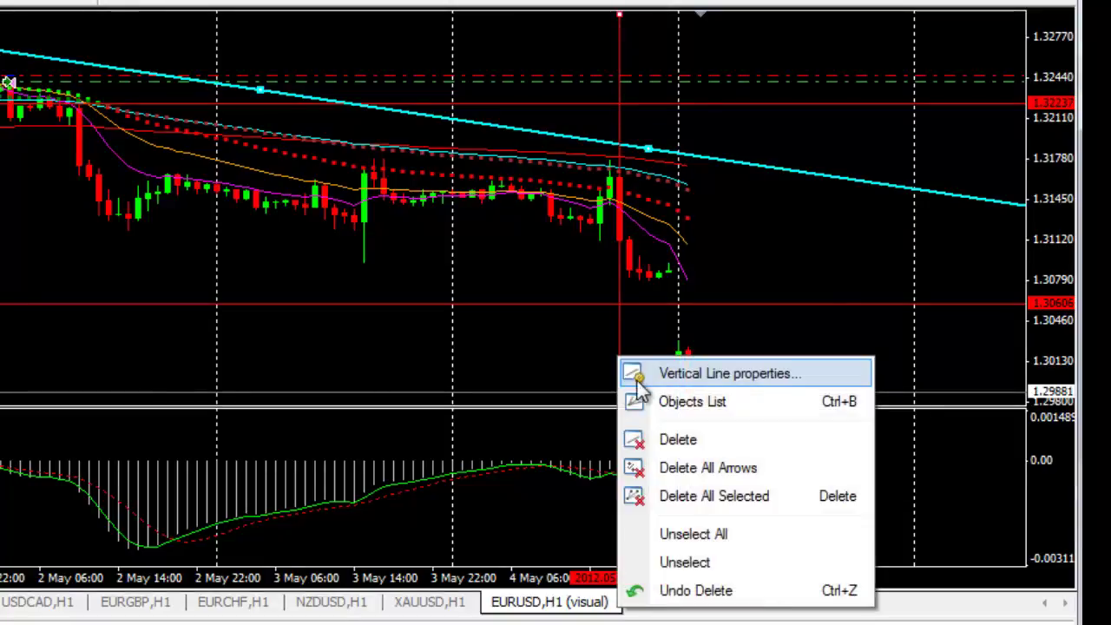
pyautogui.click(657, 440)
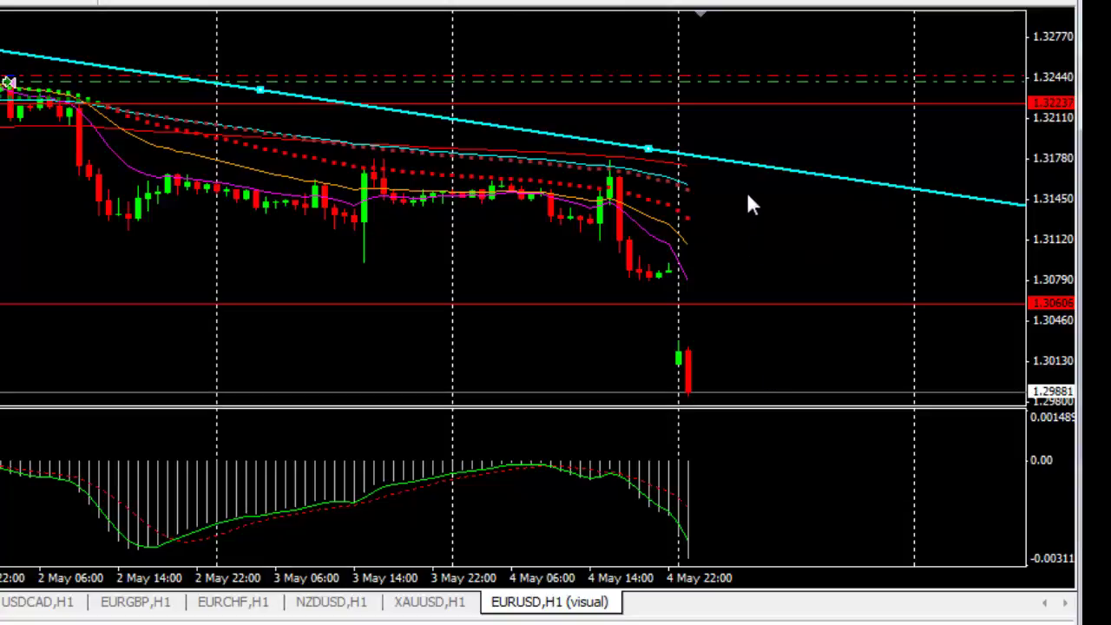
# - Delete the descending cyan trendline above the May candles from the chart
pyautogui.rightClick(738, 161)
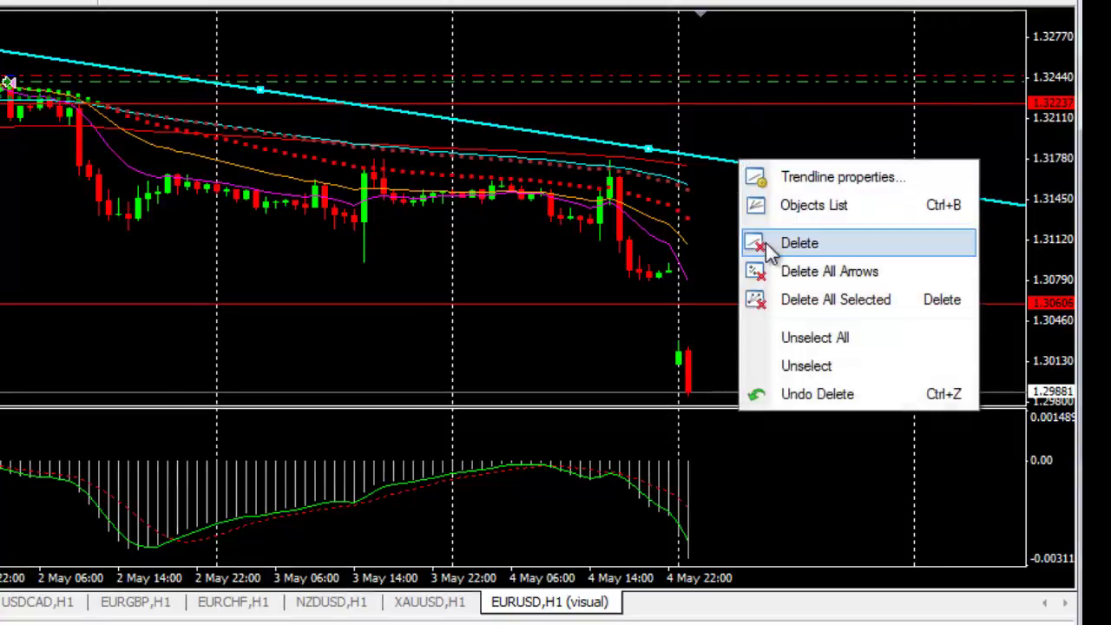
pyautogui.click(777, 231)
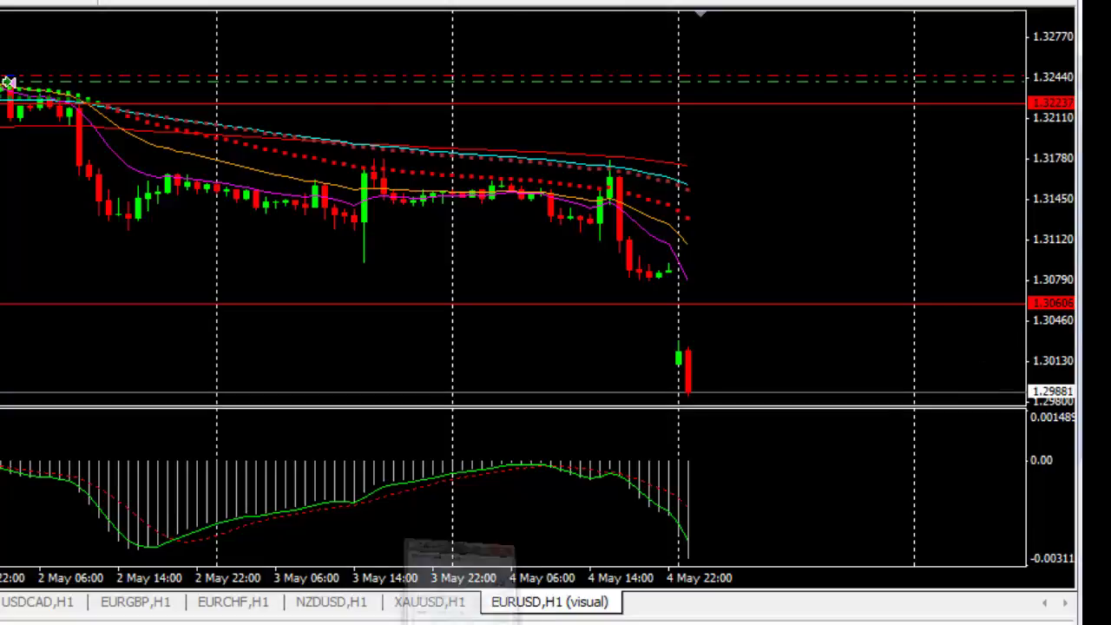
# - Switch to the Excel log and work out trade 14's profit in Calculator by subtracting 30606 from 31452
pyautogui.hotkey('alt', 'Tab')
pyautogui.click(238, 309)
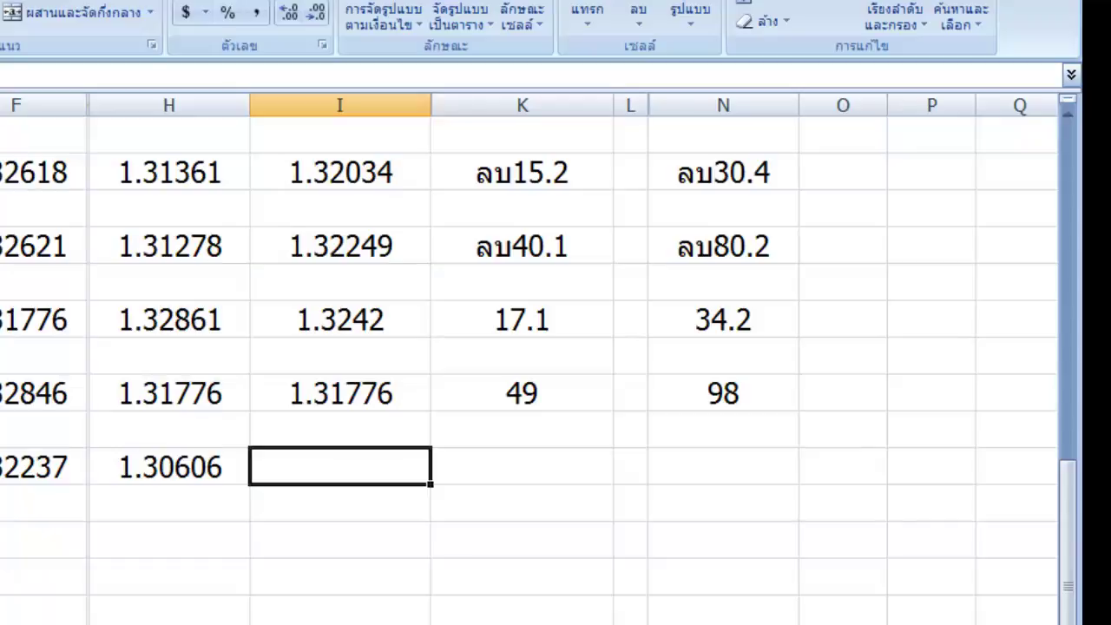
pyautogui.hotkey('alt', 'Tab')
pyautogui.click(237, 424)
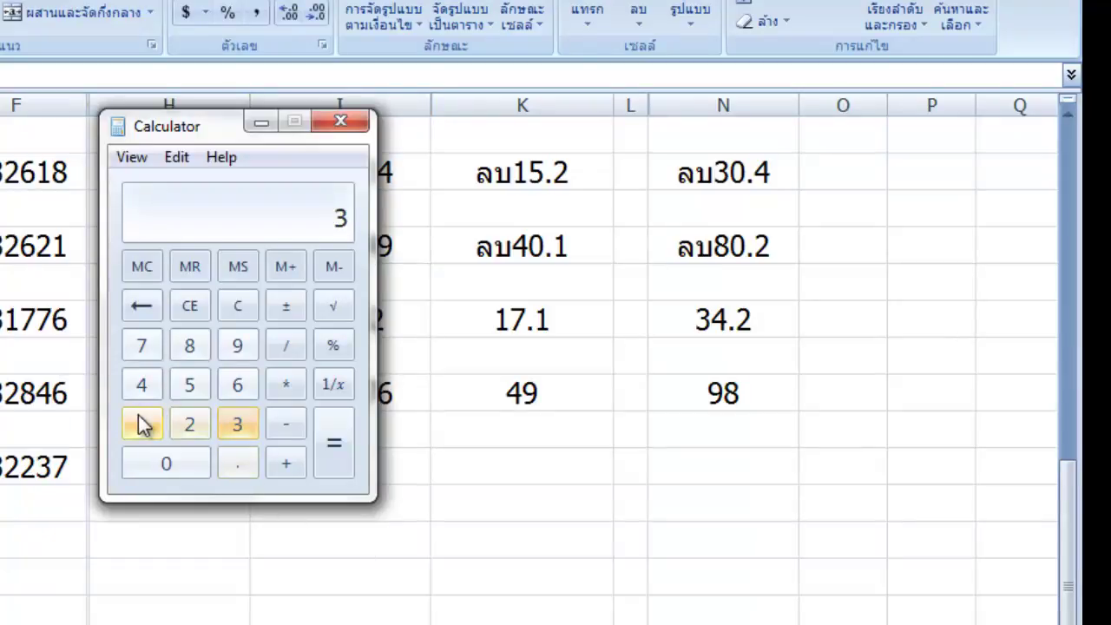
pyautogui.click(143, 425)
pyautogui.click(142, 386)
pyautogui.click(184, 388)
pyautogui.click(186, 424)
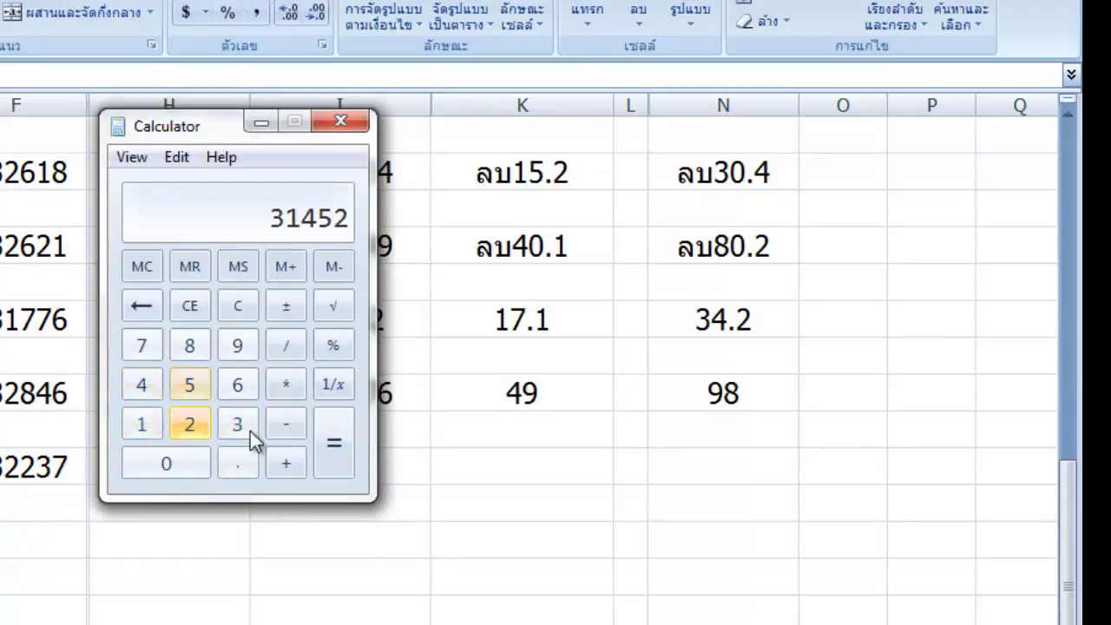
pyautogui.click(284, 425)
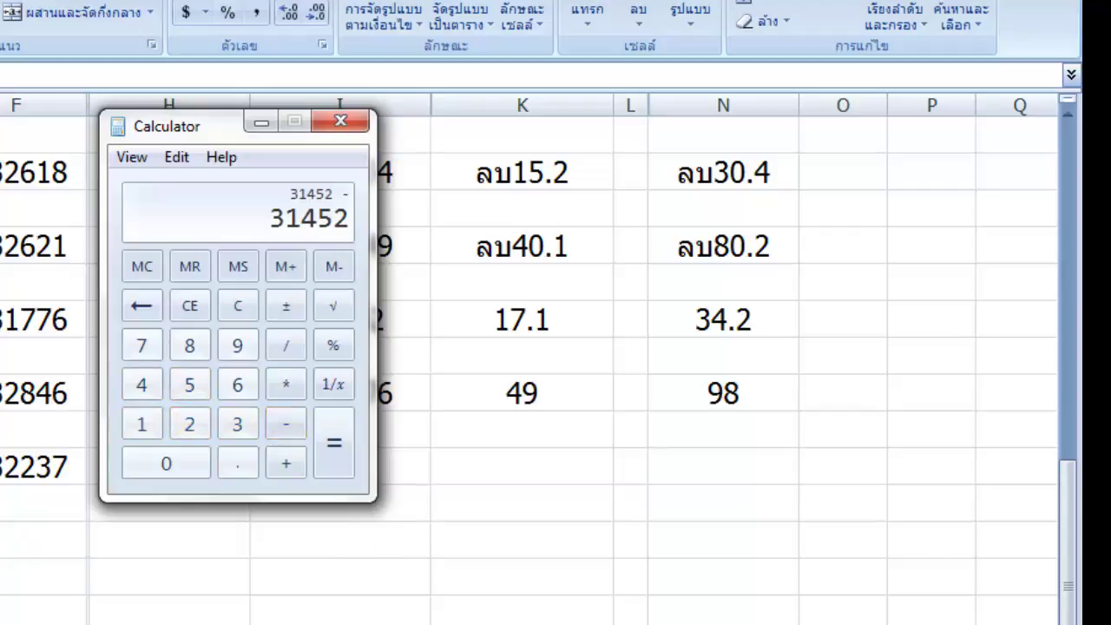
pyautogui.moveTo(232, 135); pyautogui.dragTo(587, 185)
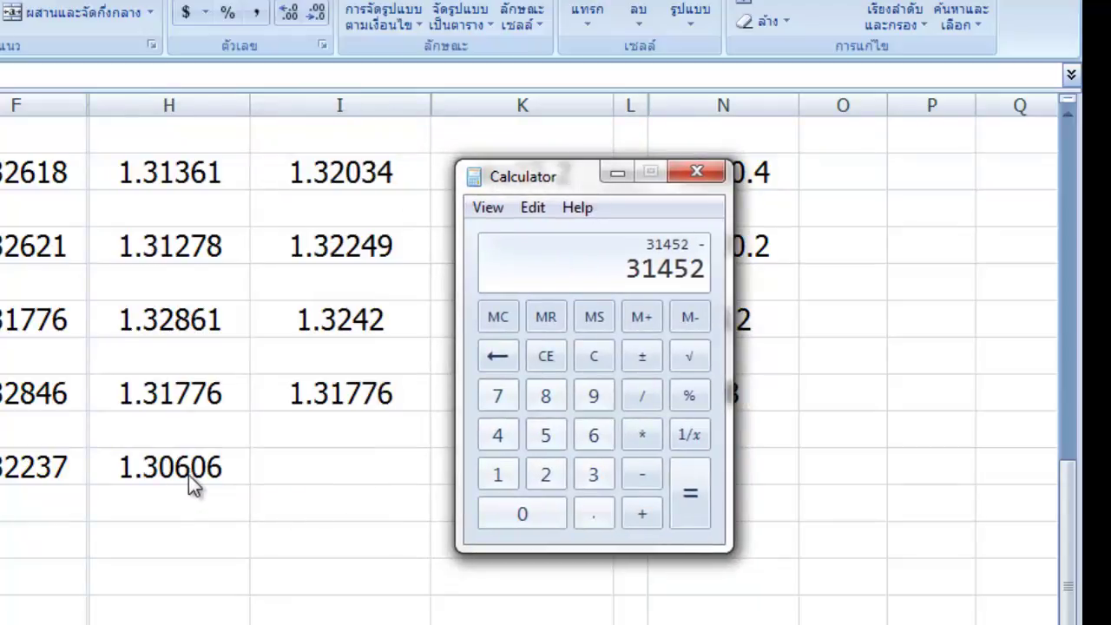
pyautogui.click(592, 475)
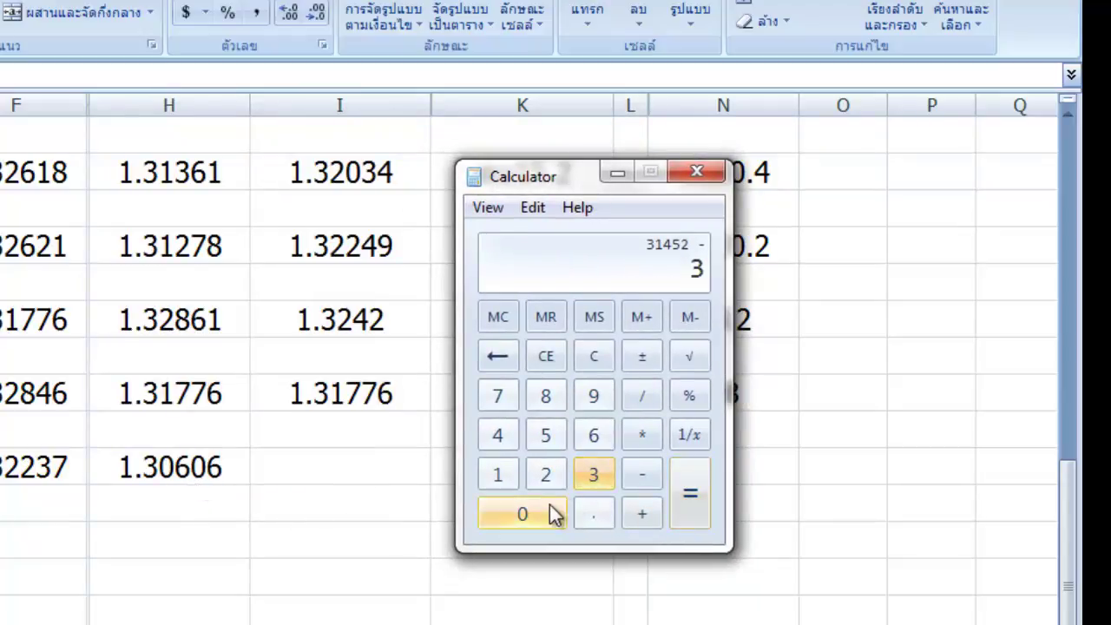
pyautogui.click(550, 513)
pyautogui.click(593, 436)
pyautogui.click(553, 513)
pyautogui.click(594, 437)
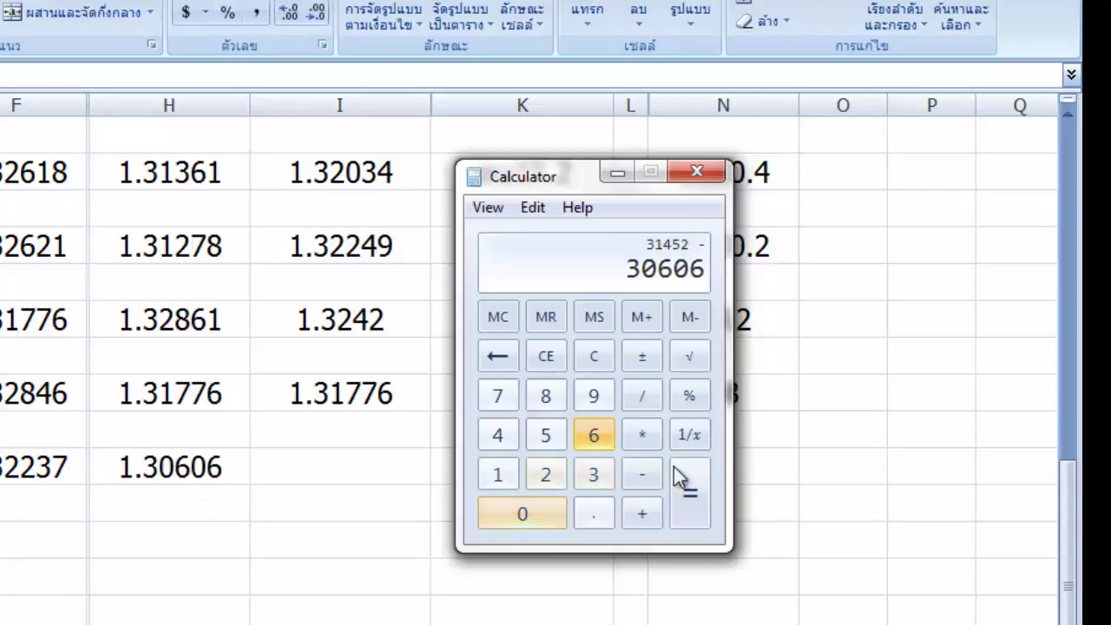
pyautogui.click(688, 491)
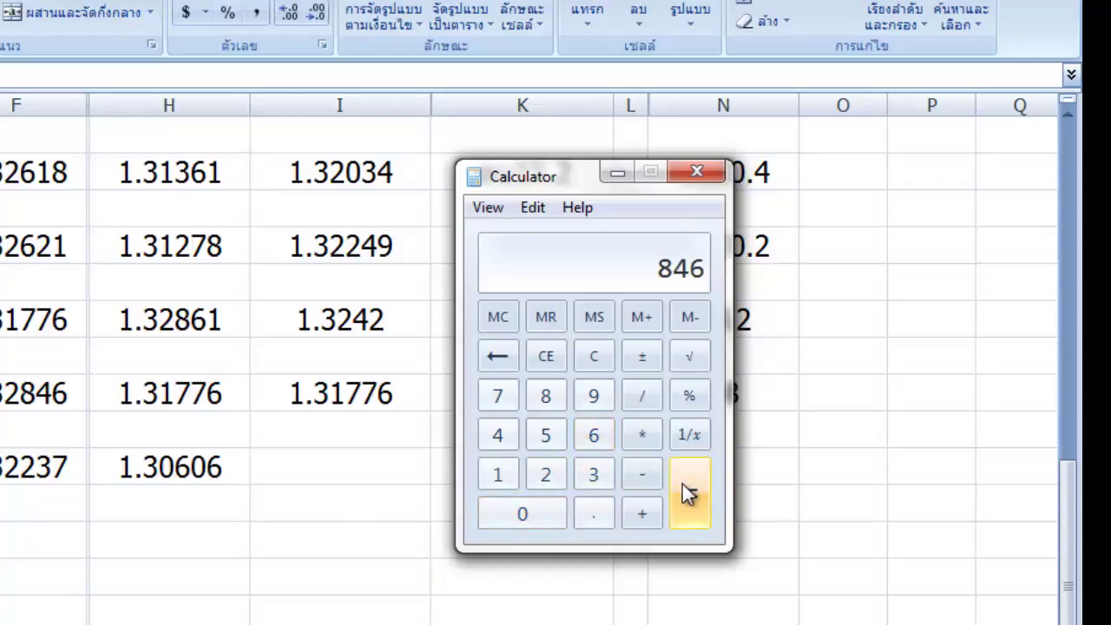
# - Enter 1.30606 as trade 14's closing price in cell I31 of the Excel log
pyautogui.click(334, 469)
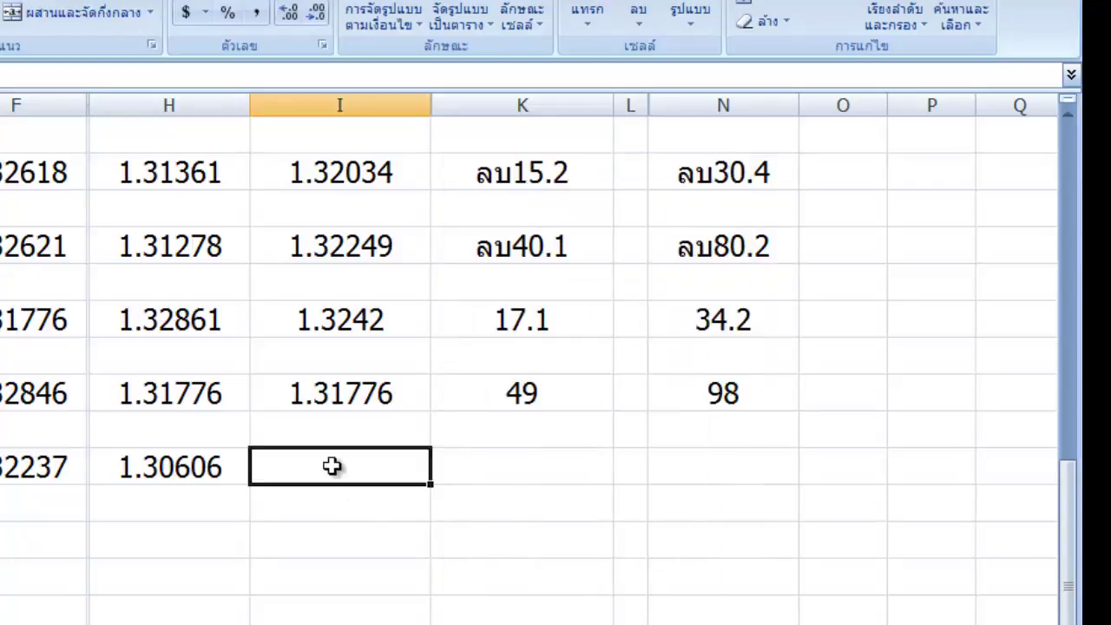
pyautogui.write('1.30')
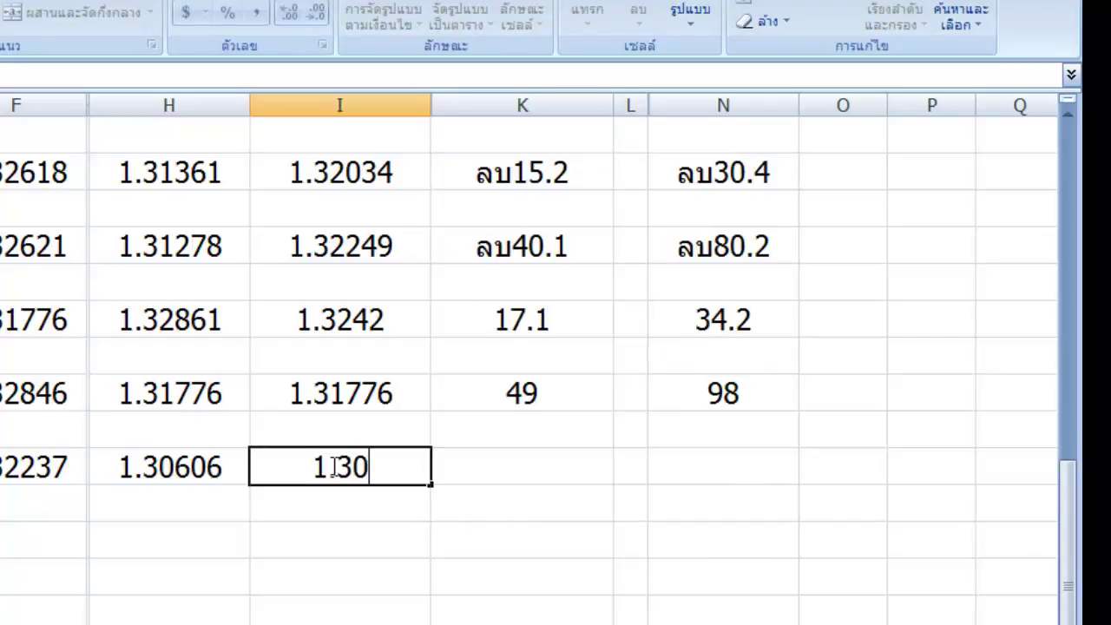
pyautogui.write('606')
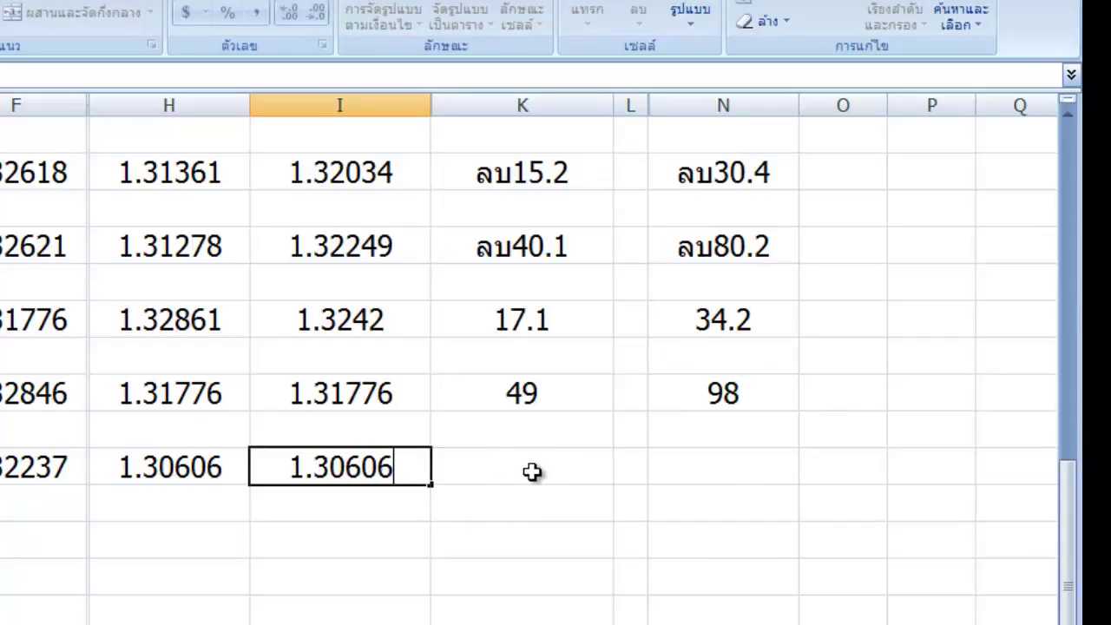
# - Minimize the Calculator and enter 84.6 as trade 14's profit in pips in cell K31
pyautogui.click(531, 471)
pyautogui.hotkey('alt', 'Tab')
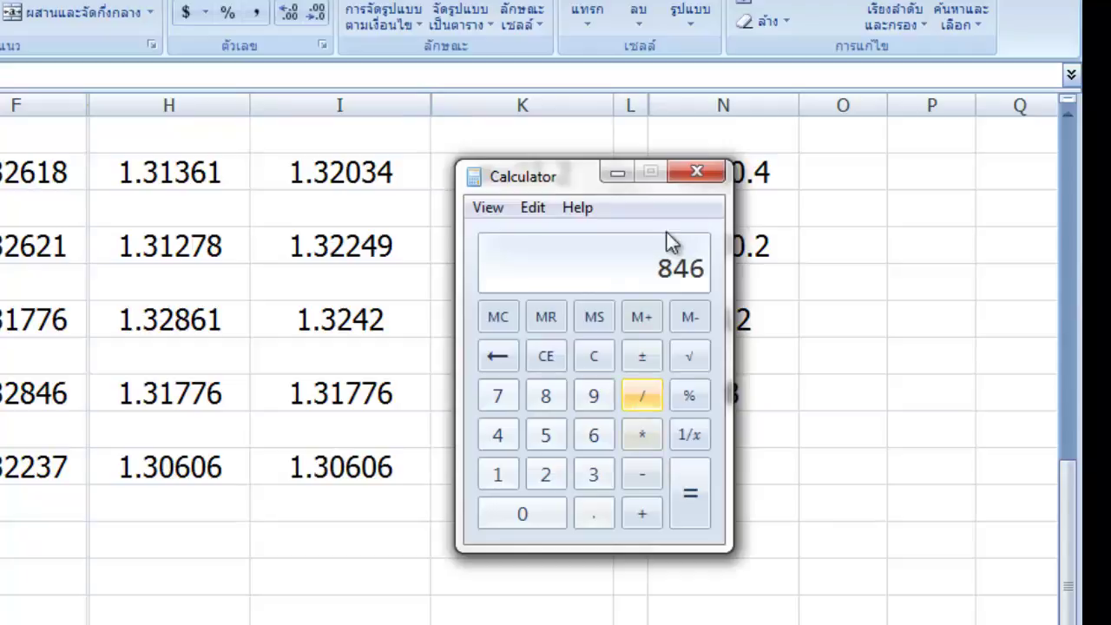
pyautogui.click(617, 176)
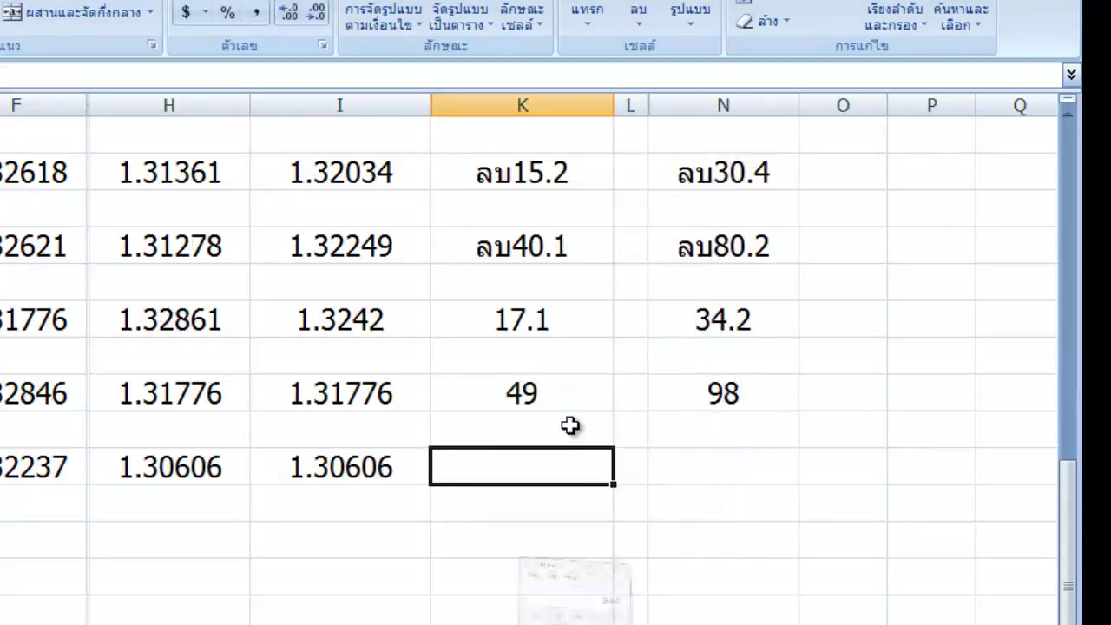
pyautogui.doubleClick(575, 470)
pyautogui.write('84.')
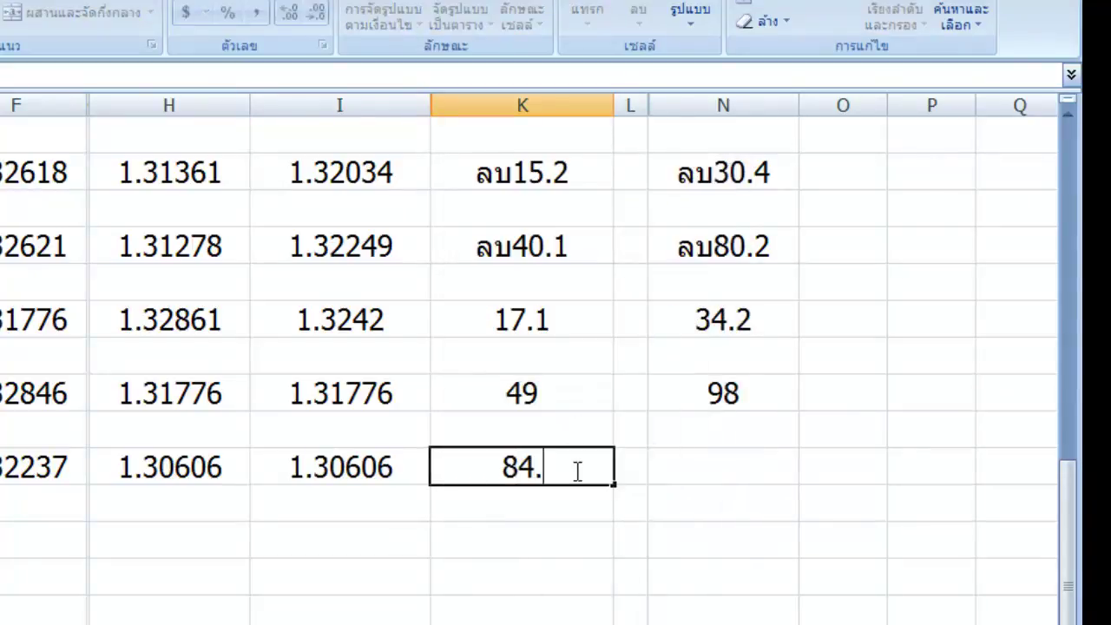
pyautogui.write('6')
# - Select trade 14's dollar amount cell N31 and multiply 84.6 by 2 in Calculator
pyautogui.click(709, 479)
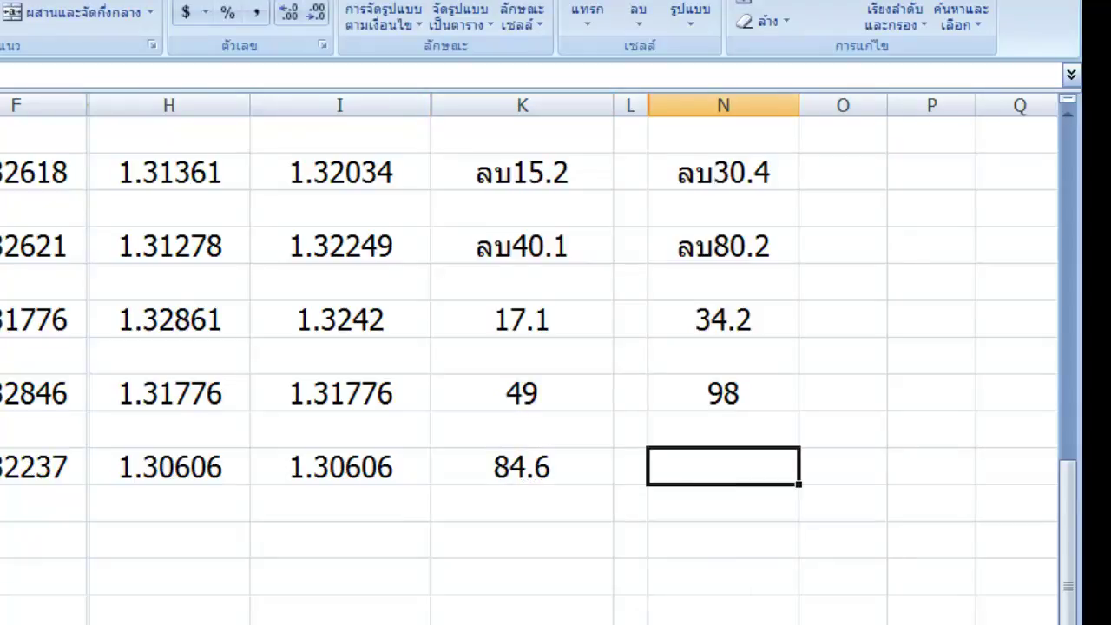
pyautogui.click(448, 624)
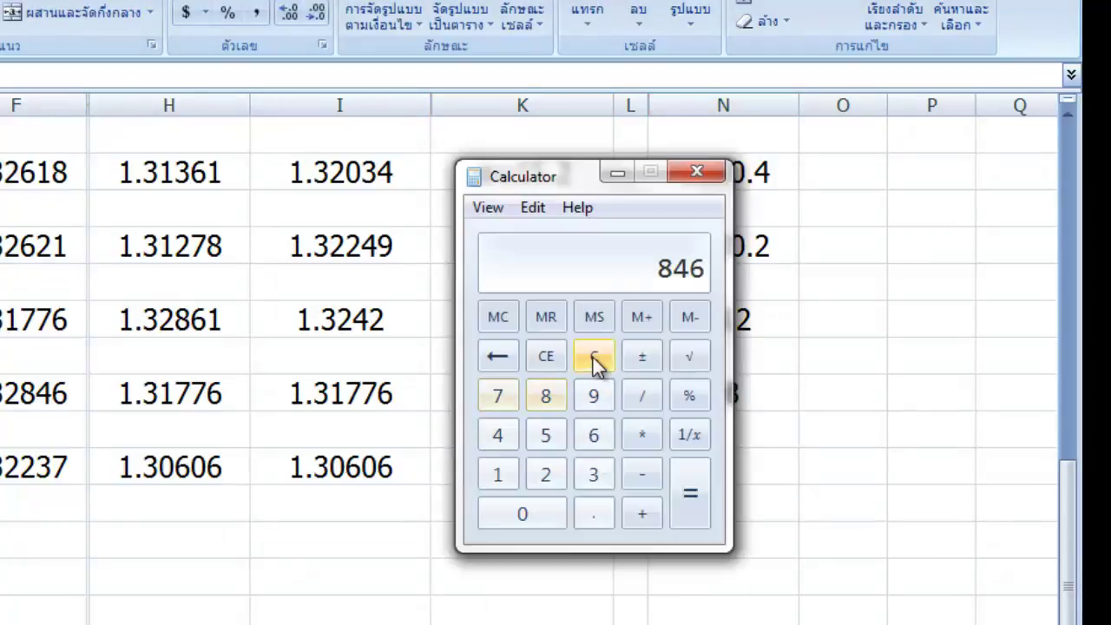
pyautogui.click(594, 356)
pyautogui.click(546, 400)
pyautogui.click(500, 435)
pyautogui.click(592, 514)
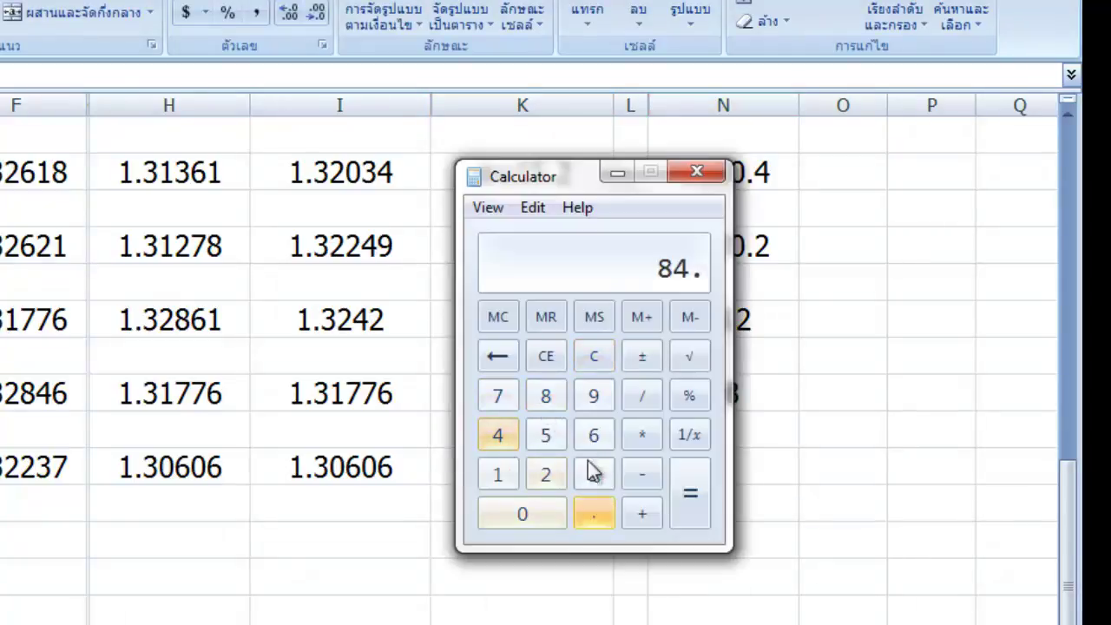
pyautogui.click(591, 438)
pyautogui.click(629, 439)
pyautogui.click(555, 469)
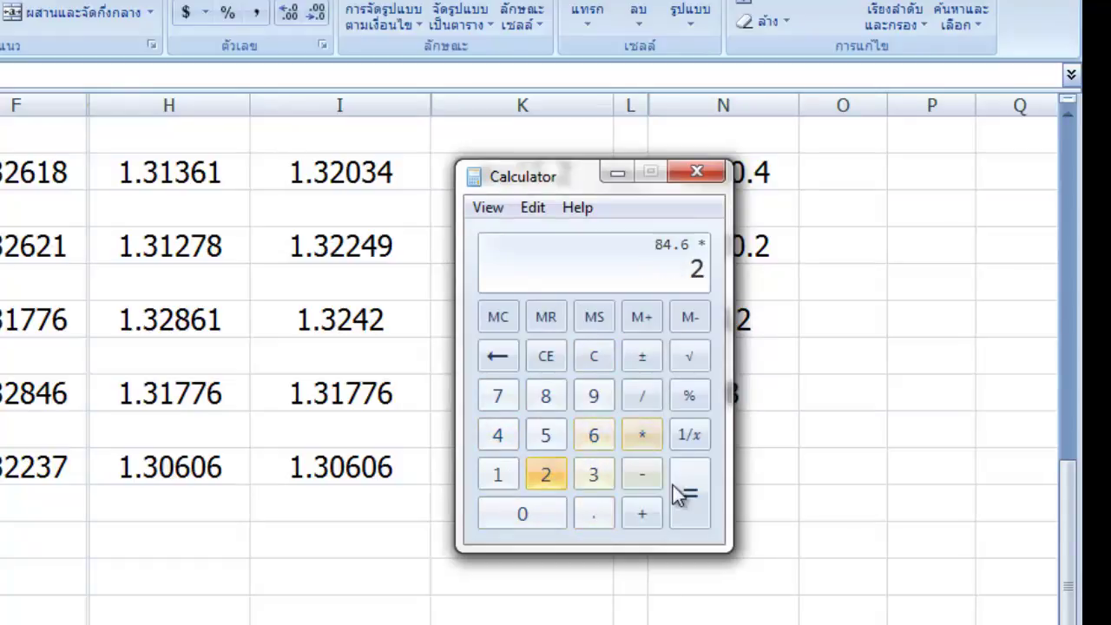
pyautogui.click(676, 488)
# - Minimize the Calculator and enter 169.2 as trade 14's dollar amount in cell N31
pyautogui.click(616, 172)
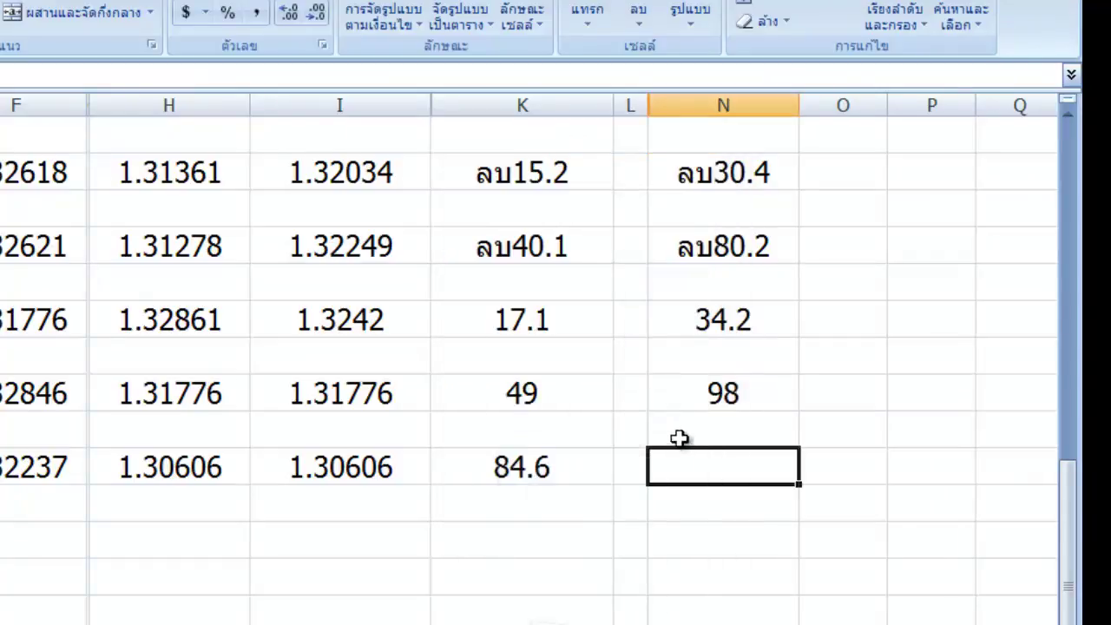
pyautogui.write('16')
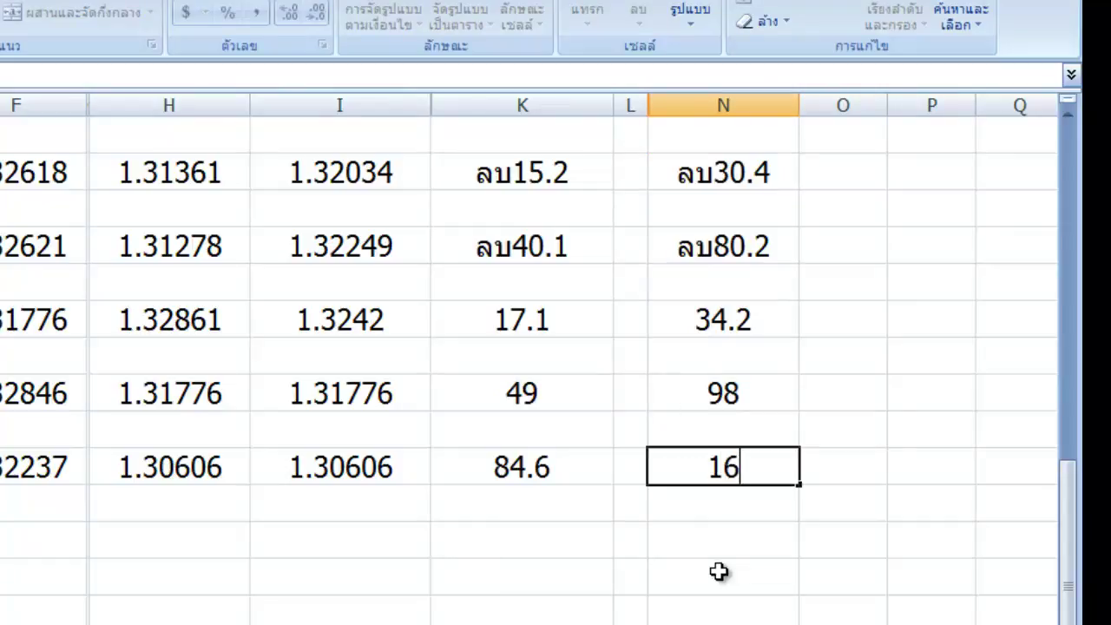
pyautogui.write('9.2')
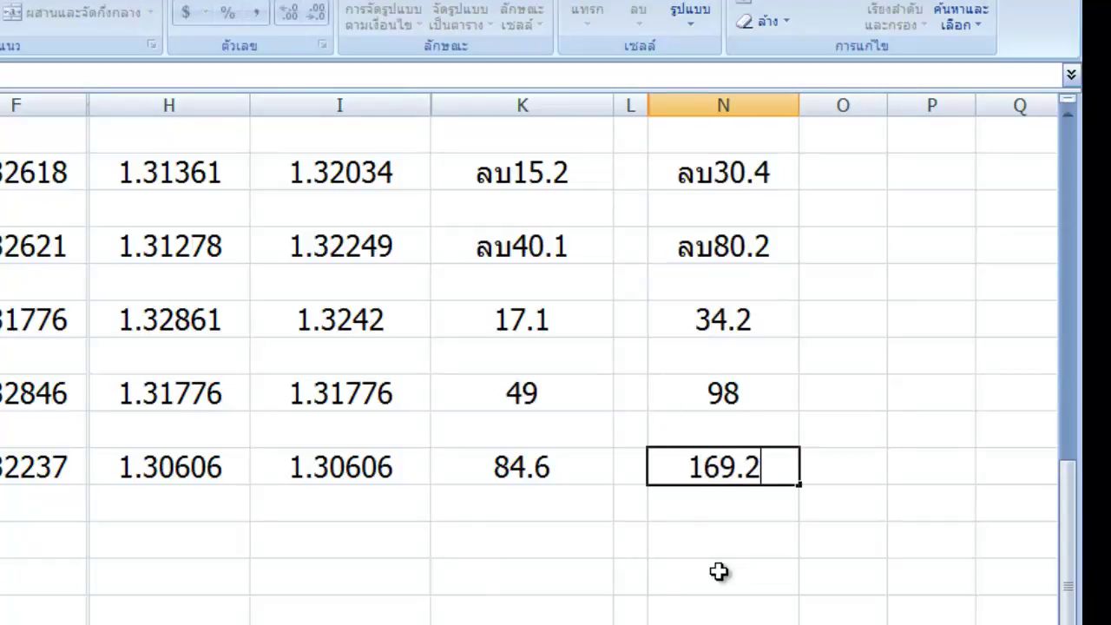
pyautogui.press('Return')
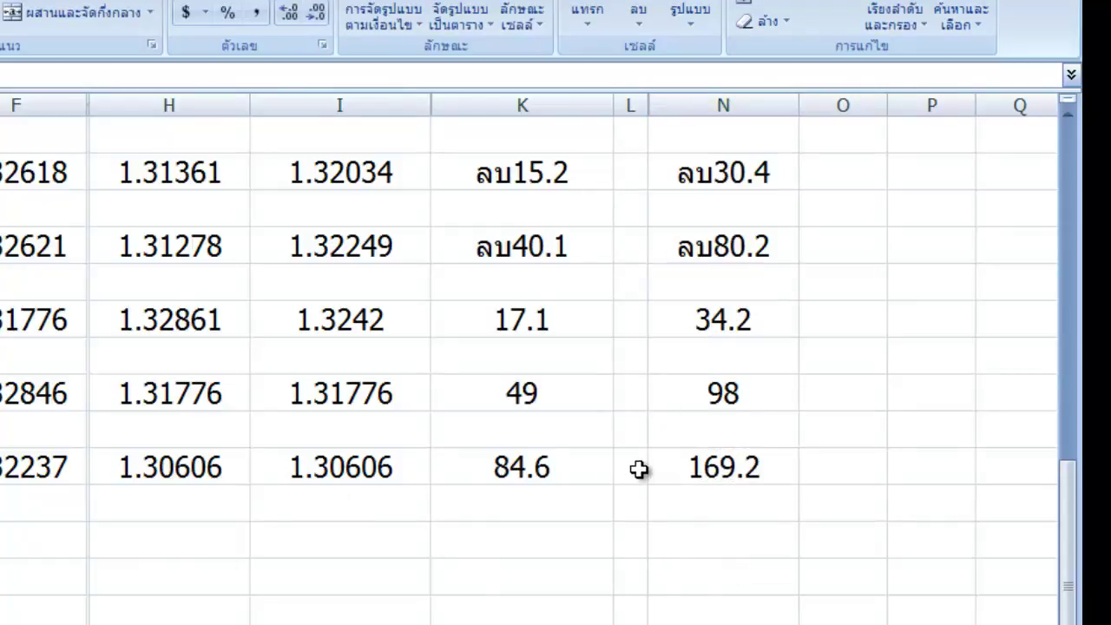
# - Review the Excel log from its first trades down to trade 14, and clear and minimize the Calculator
pyautogui.scroll(7, 639, 478)
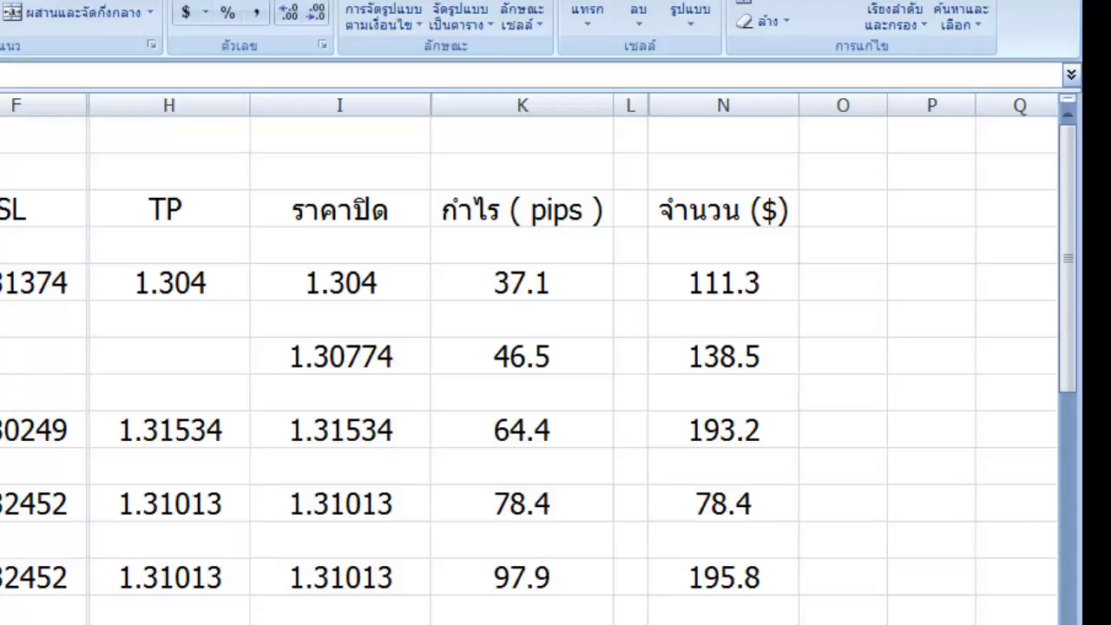
pyautogui.scroll(-8, 615, 295)
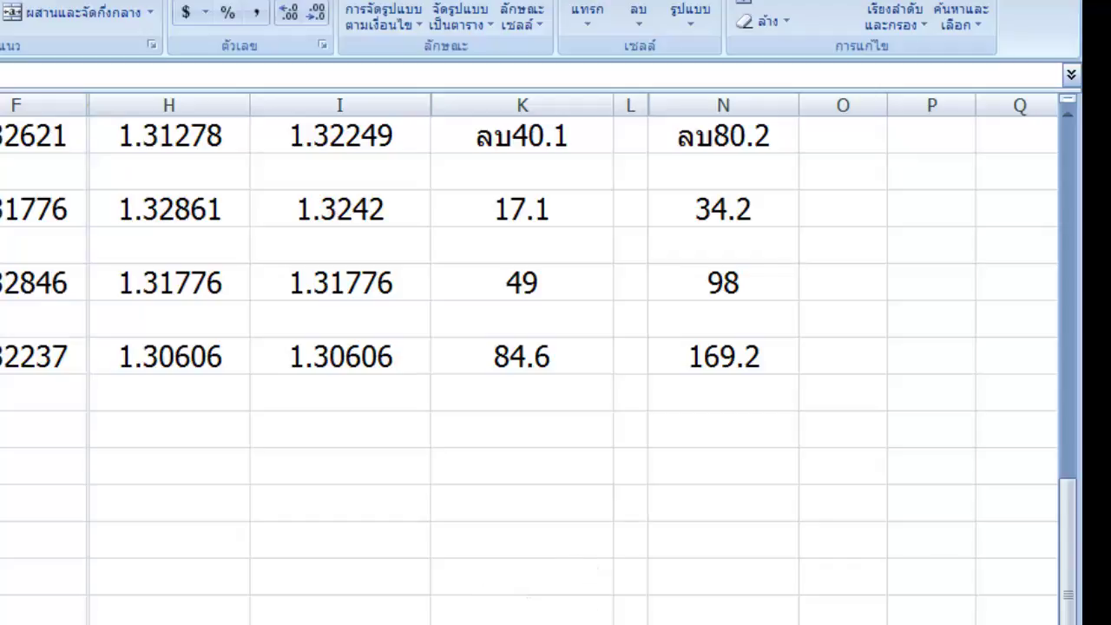
pyautogui.hotkey('alt', 'Tab')
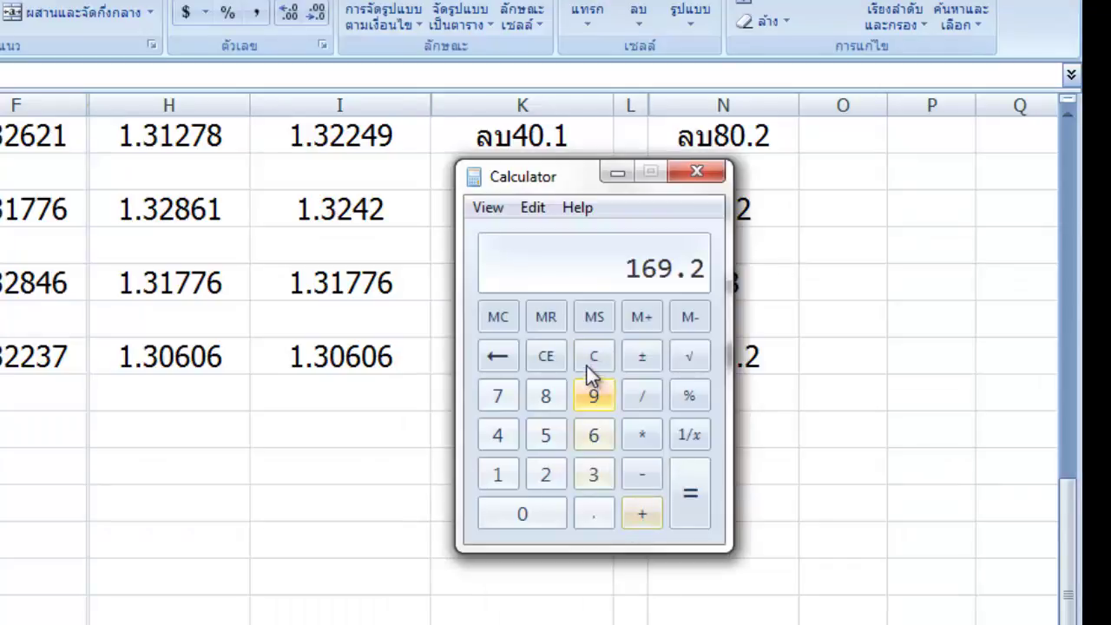
pyautogui.click(590, 362)
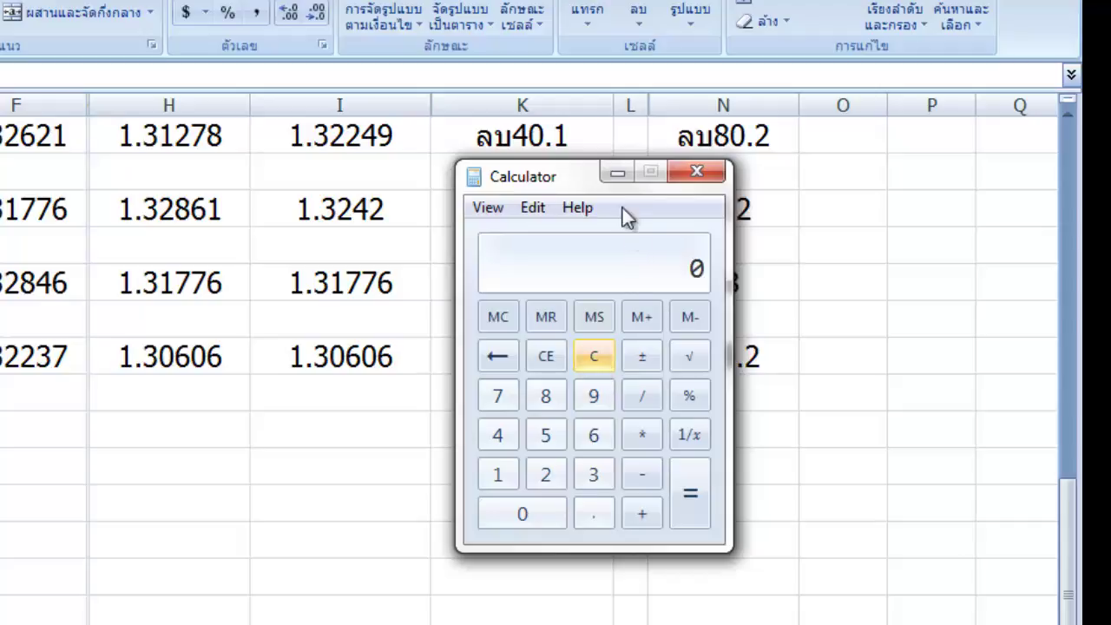
pyautogui.click(617, 175)
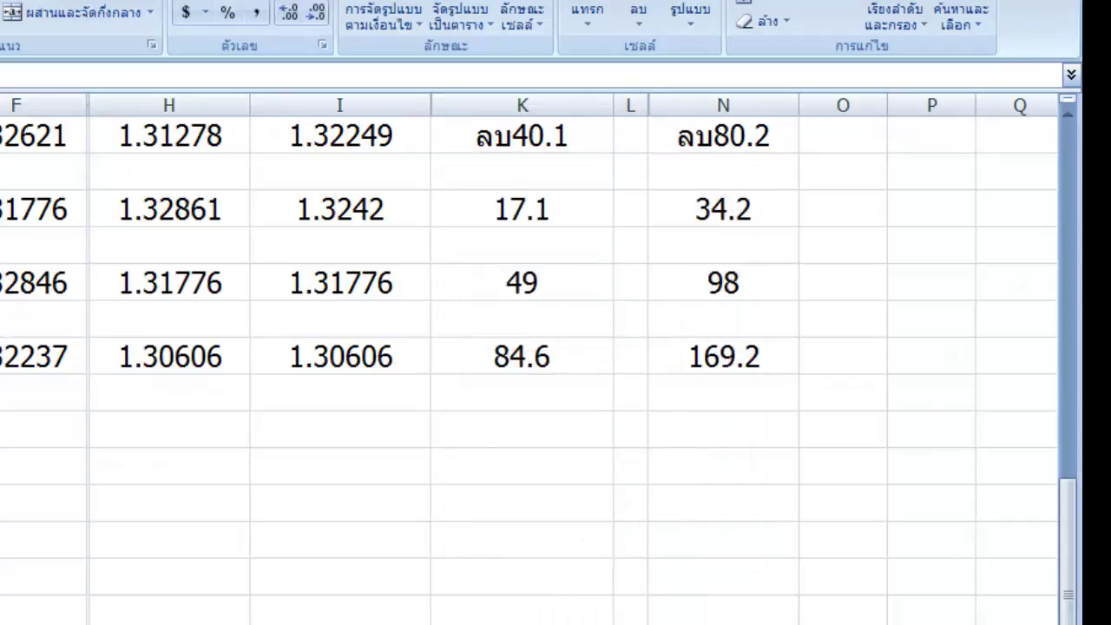
# - Switch to the MetaTrader chart and delete trade 14's horizontal lines at 1.30606 and 1.32237
pyautogui.hotkey('alt', 'Tab')
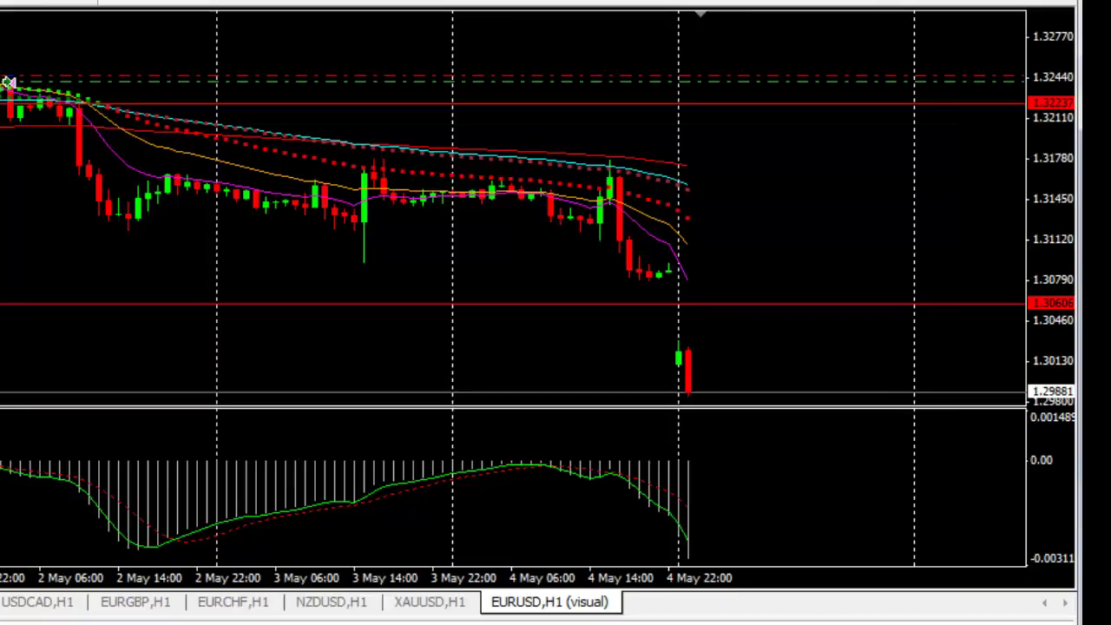
pyautogui.rightClick(768, 302)
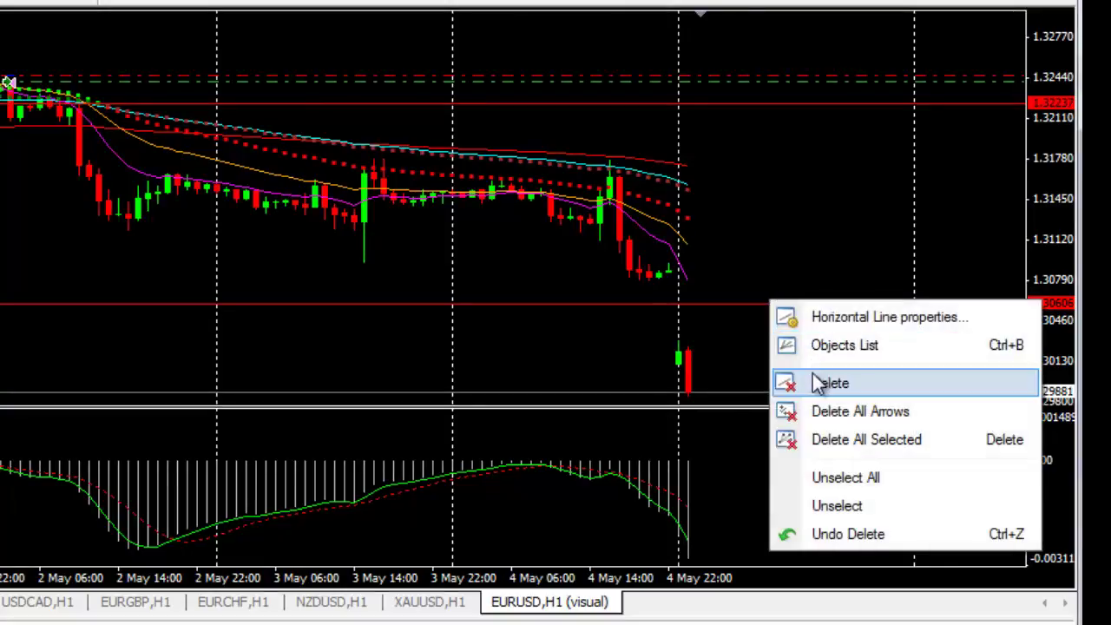
pyautogui.click(819, 383)
pyautogui.rightClick(762, 99)
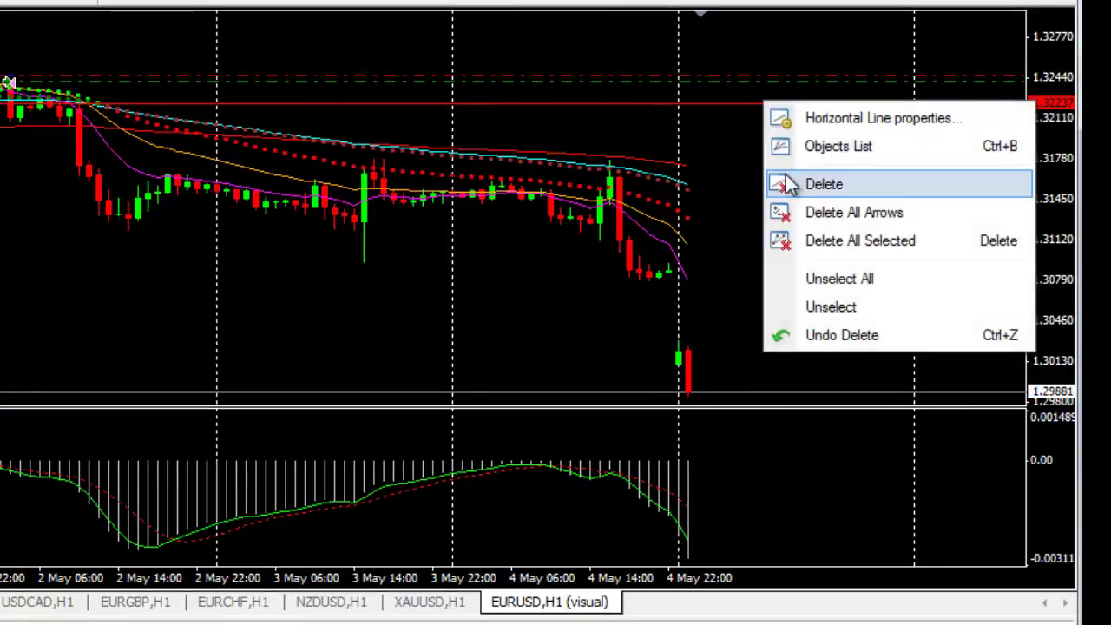
pyautogui.click(788, 184)
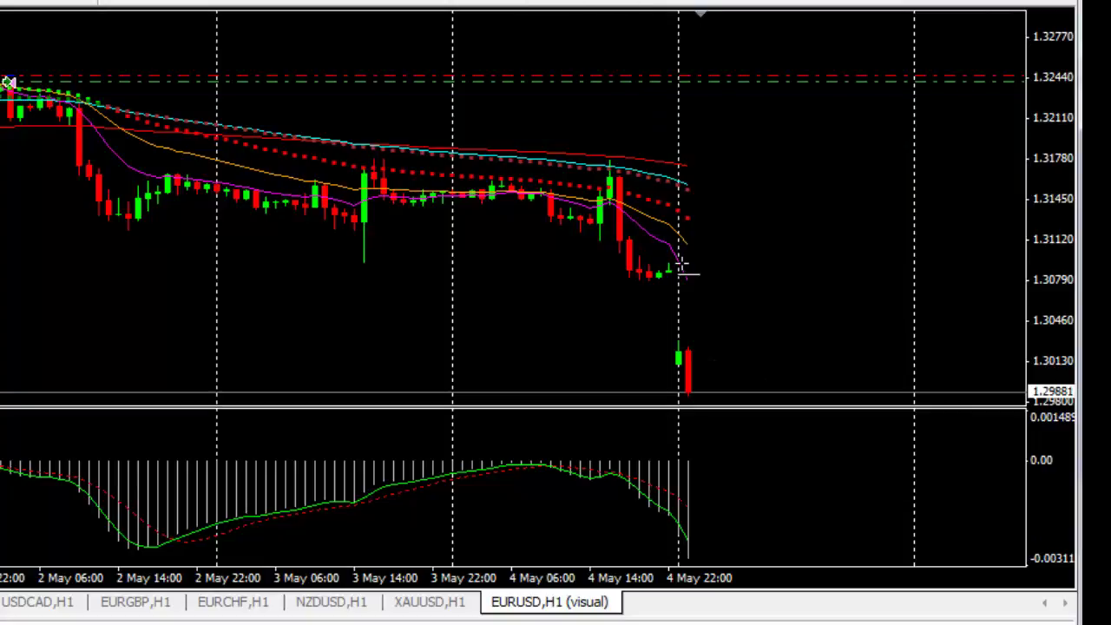
# - Mark the gap after 4 May with horizontal lines at 1.30887 and 1.30119 and measure the distance between them
pyautogui.moveTo(673, 272)
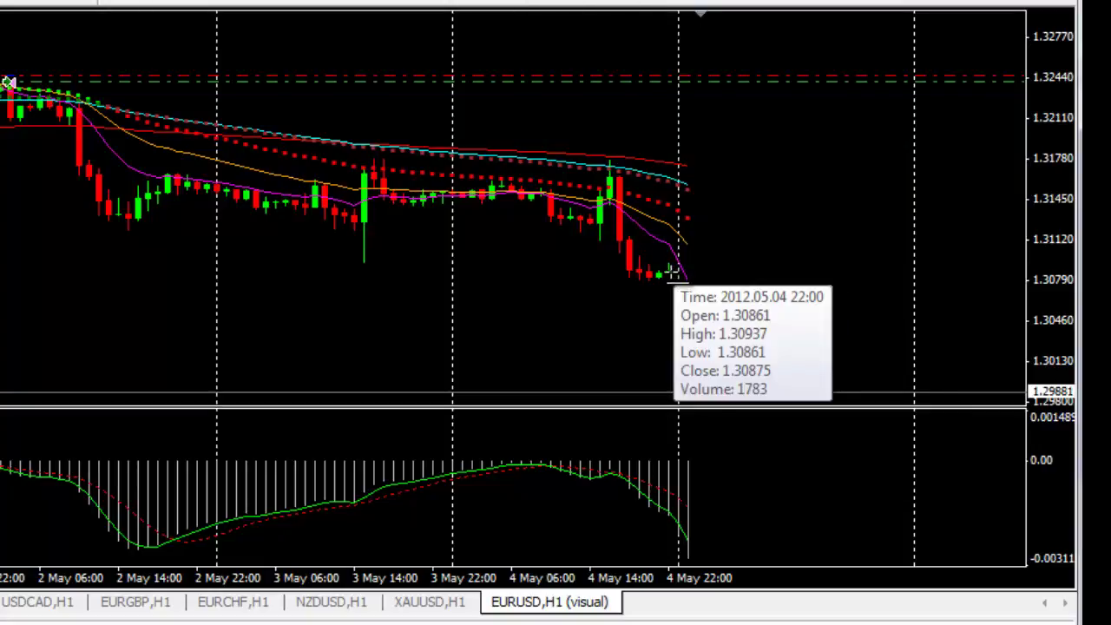
pyautogui.click(669, 268)
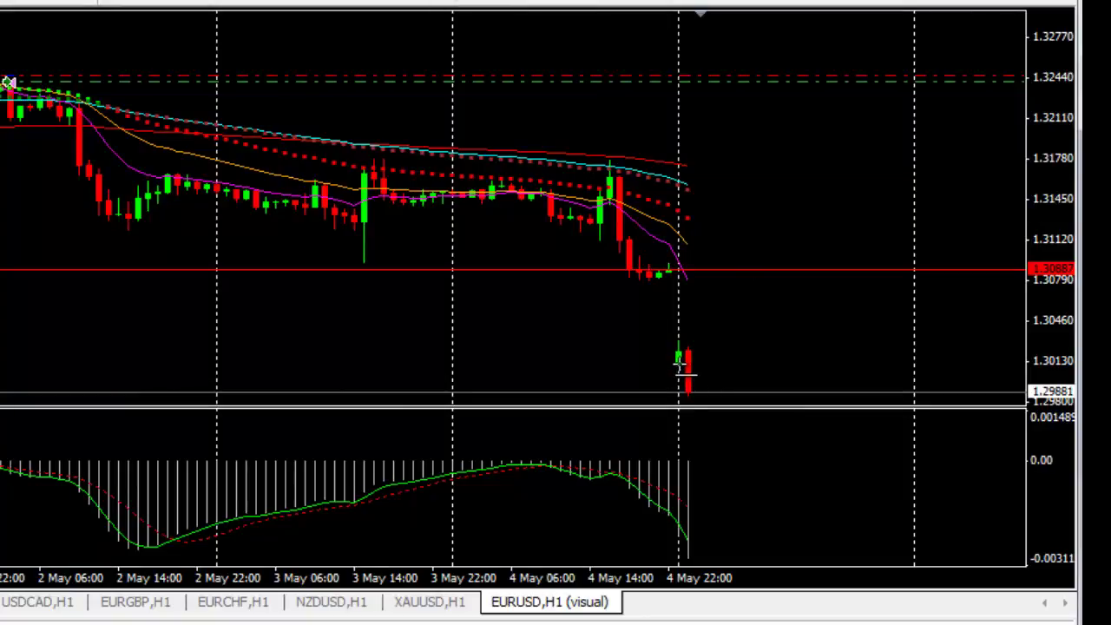
pyautogui.click(682, 364)
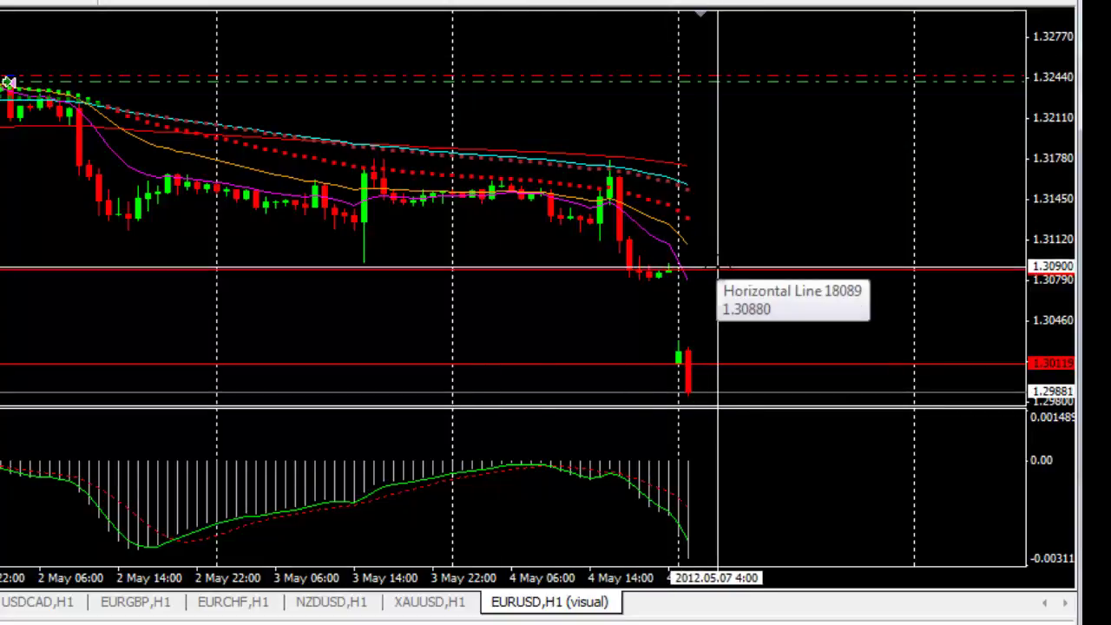
pyautogui.moveTo(719, 271); pyautogui.dragTo(767, 362)
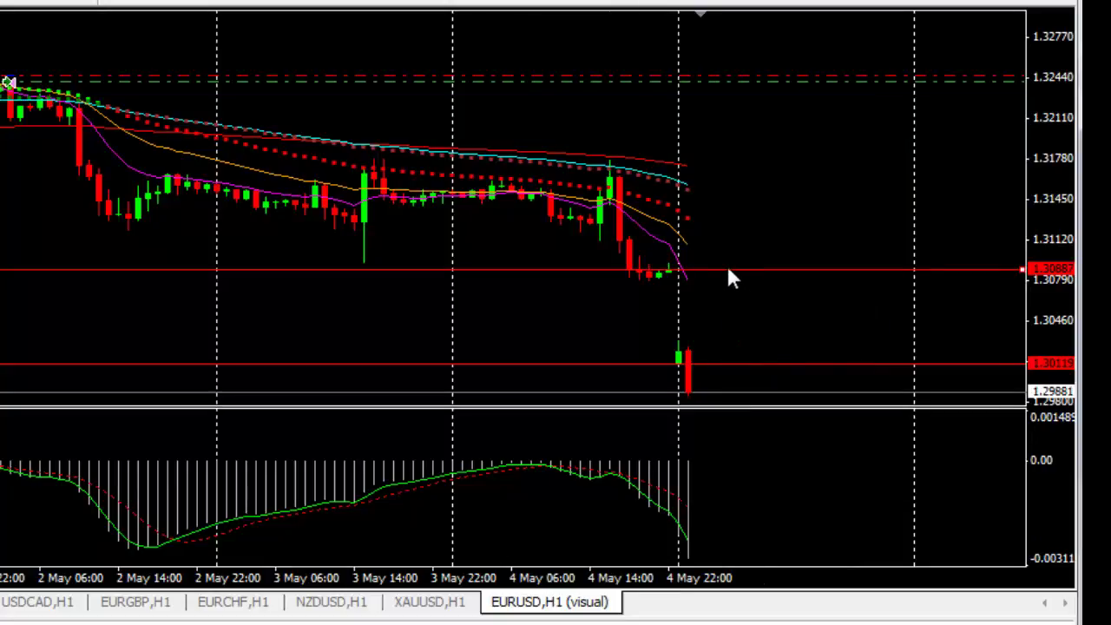
# - Delete the two horizontal lines marking the upper and lower edges of the price gap
pyautogui.rightClick(729, 271)
pyautogui.click(775, 350)
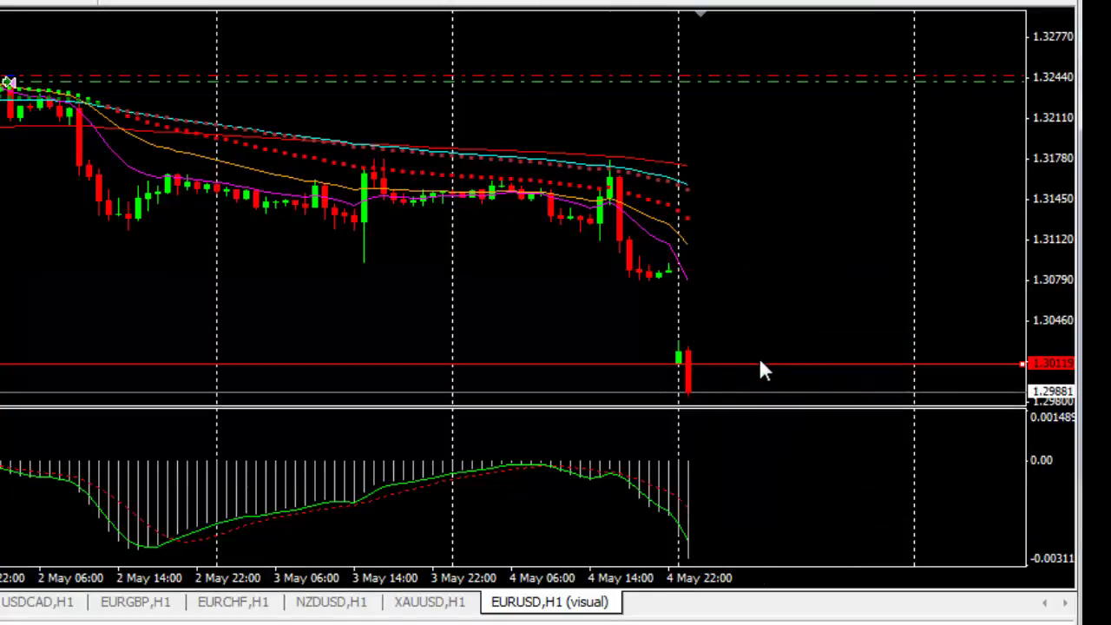
pyautogui.rightClick(761, 362)
pyautogui.click(786, 441)
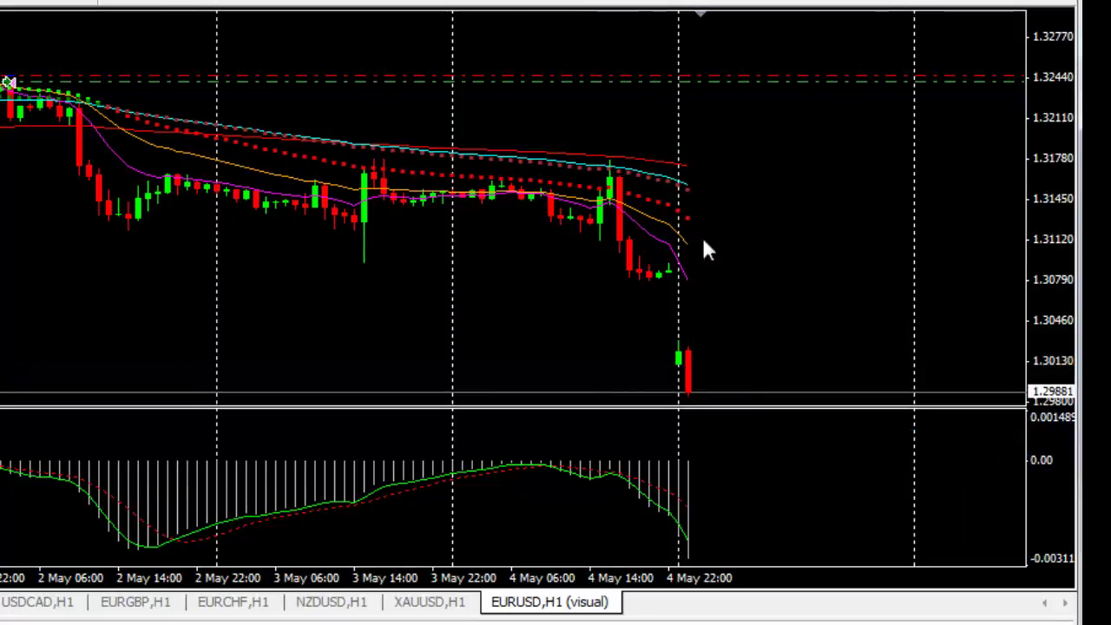
# - Measure the price distance from the first candle after the gap up to the 4 May candles with the crosshair
pyautogui.middleClick(743, 373)
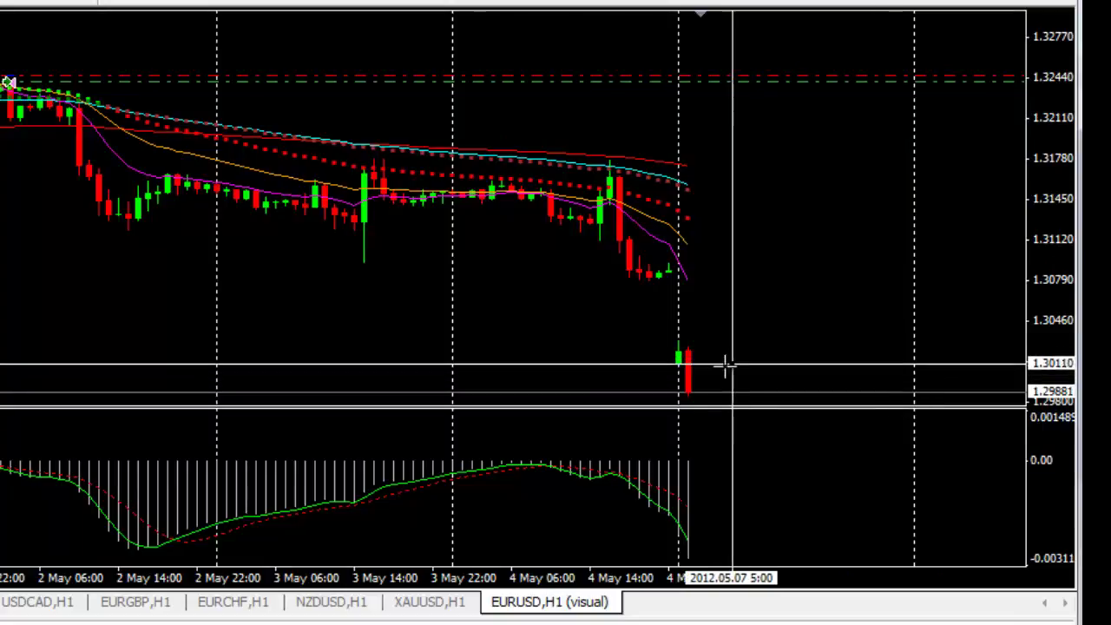
pyautogui.moveTo(723, 367); pyautogui.dragTo(770, 256)
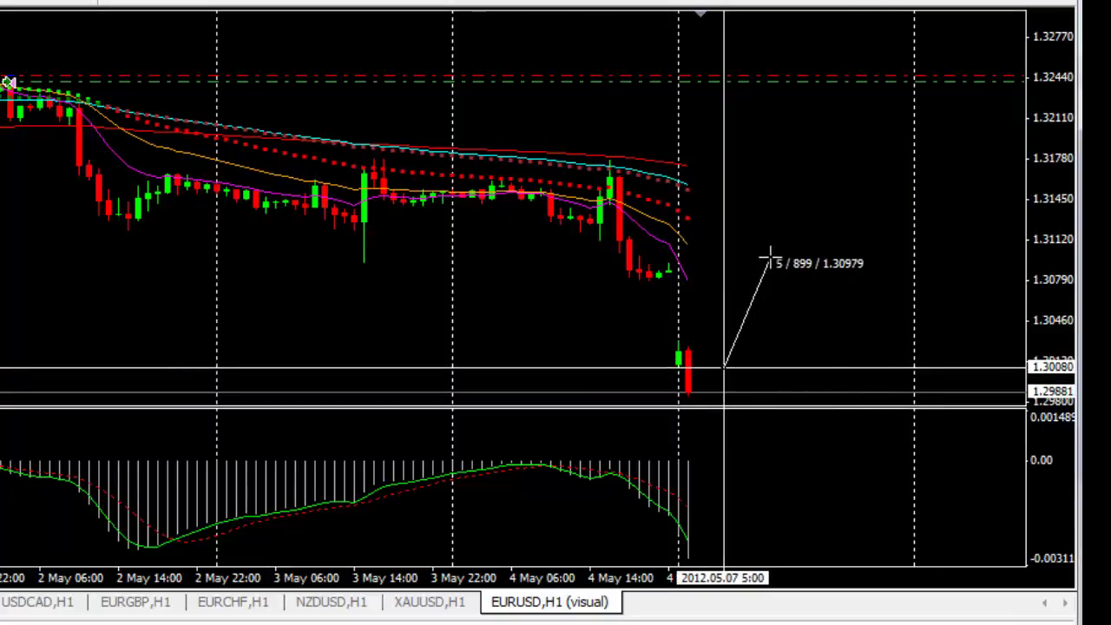
pyautogui.moveTo(770, 256); pyautogui.dragTo(868, 65)
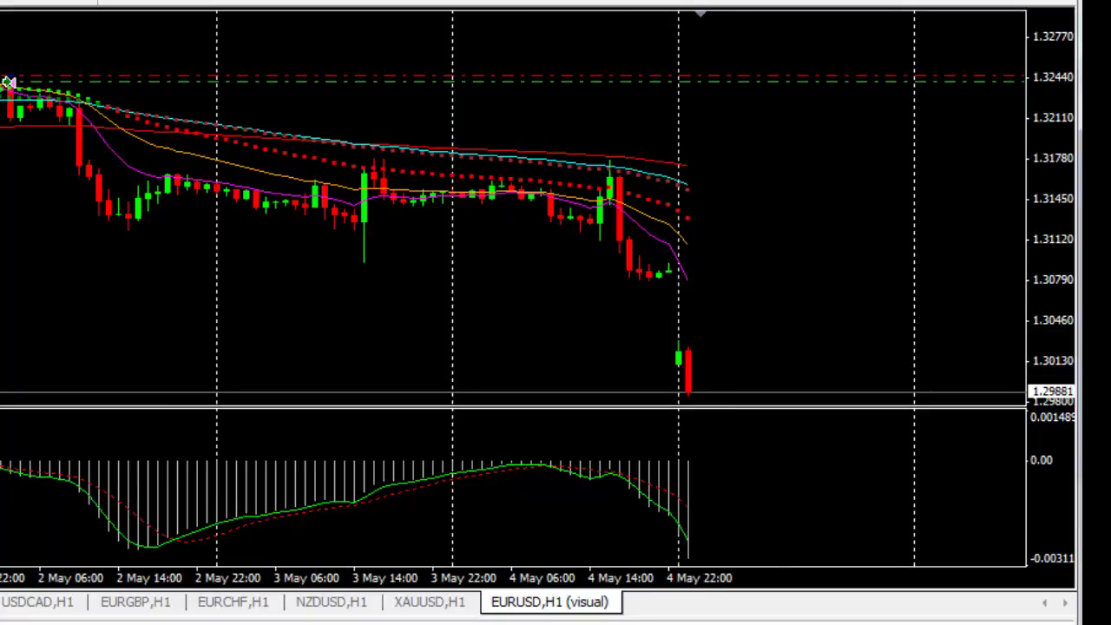
# - Draw a descending trendline from about 1.32800 at the 1 May highs past the 4 May high
pyautogui.press('-')
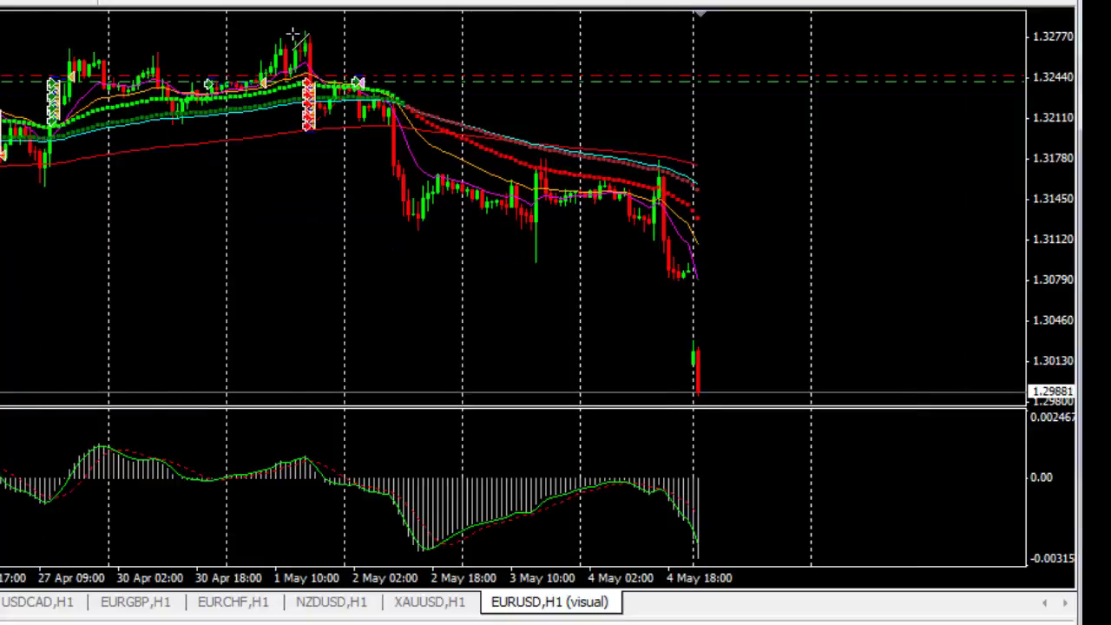
pyautogui.moveTo(293, 37); pyautogui.dragTo(744, 184)
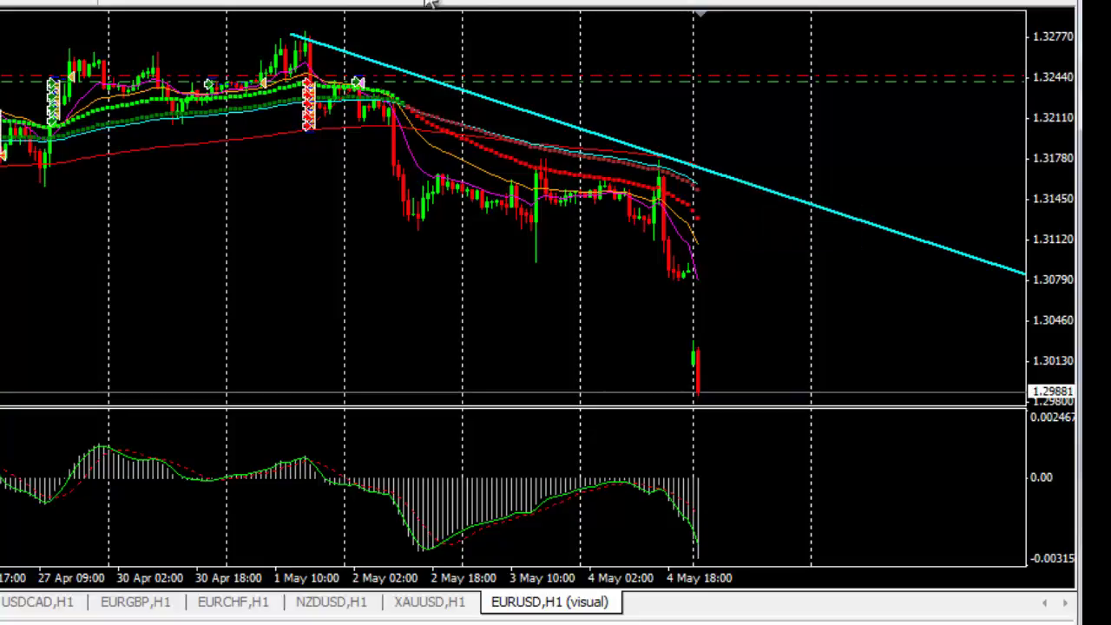
pyautogui.middleClick(289, 29)
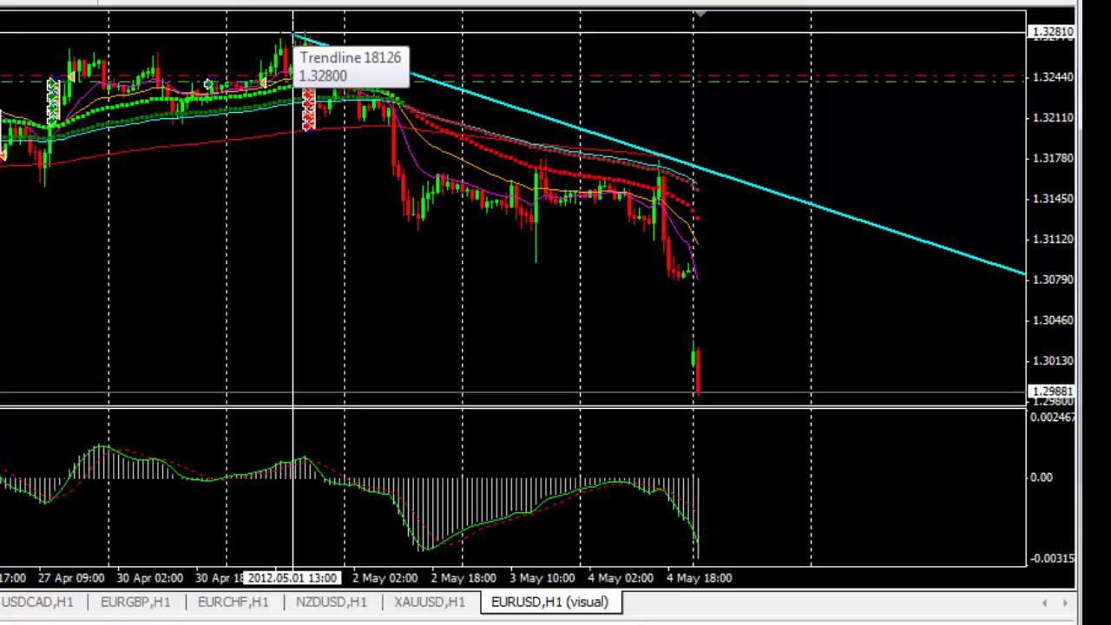
pyautogui.press('Escape')
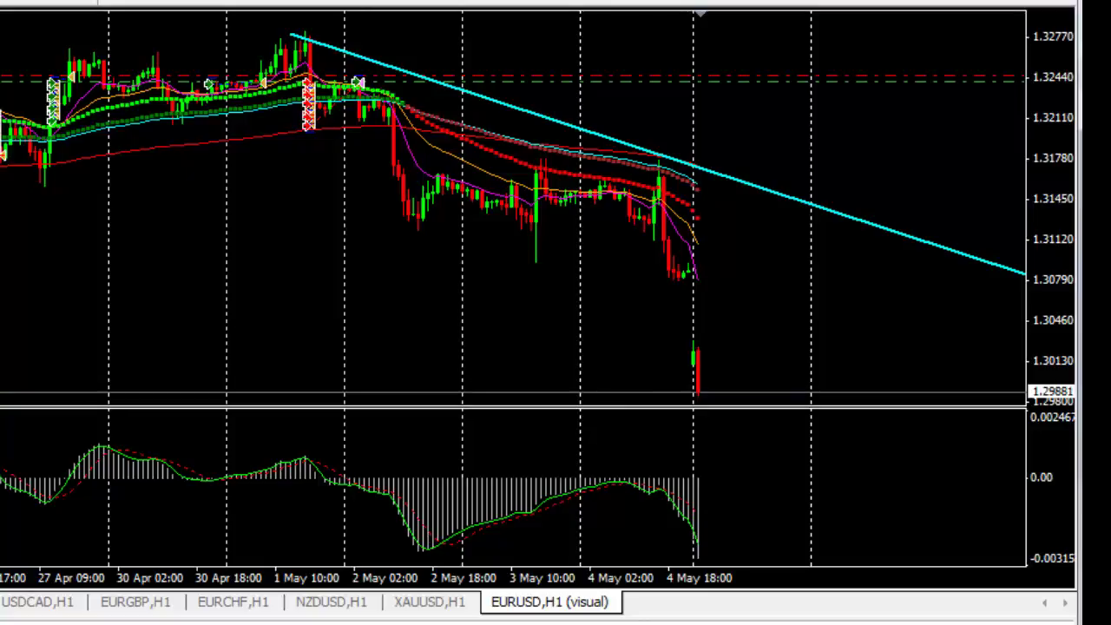
# - Delete the descending trendline running from the 1 May highs
pyautogui.scroll(10, 603, 248)
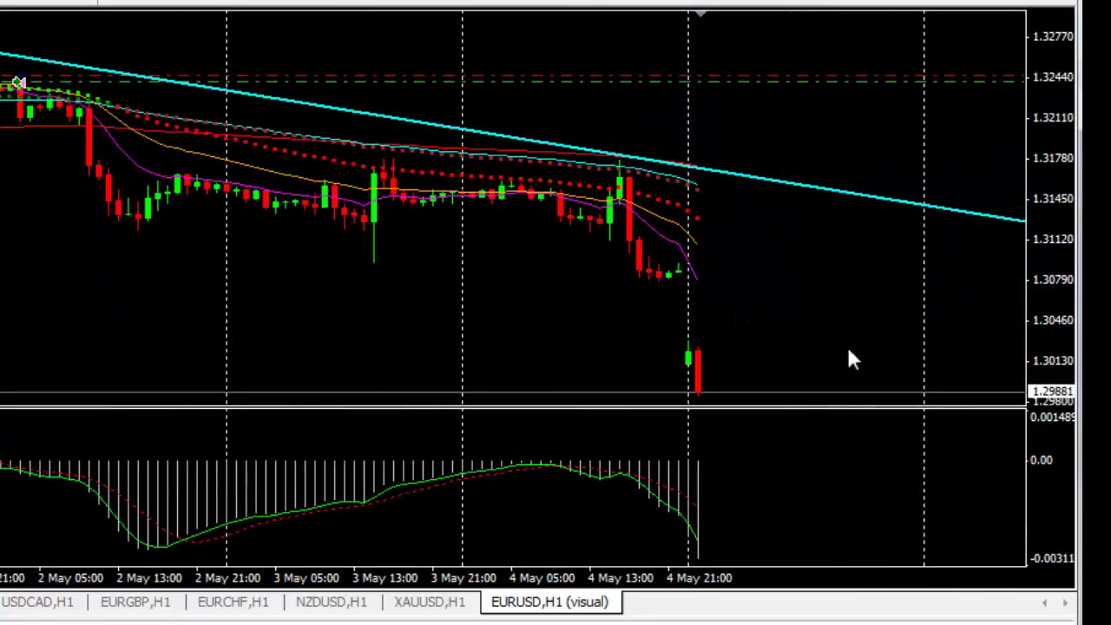
pyautogui.doubleClick(767, 183)
pyautogui.rightClick(764, 183)
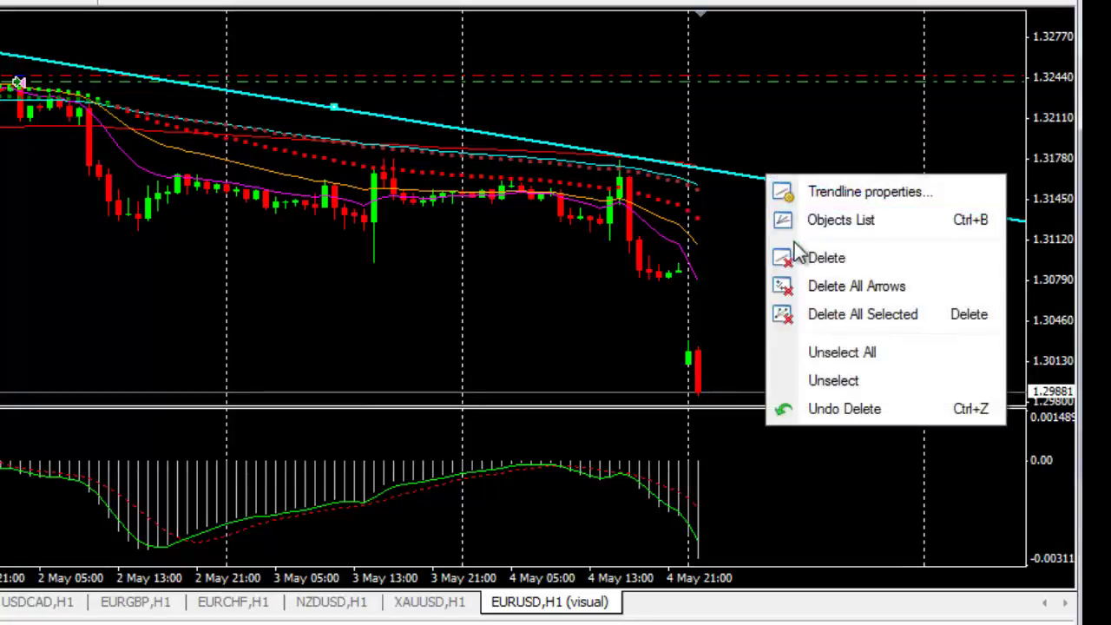
pyautogui.click(798, 257)
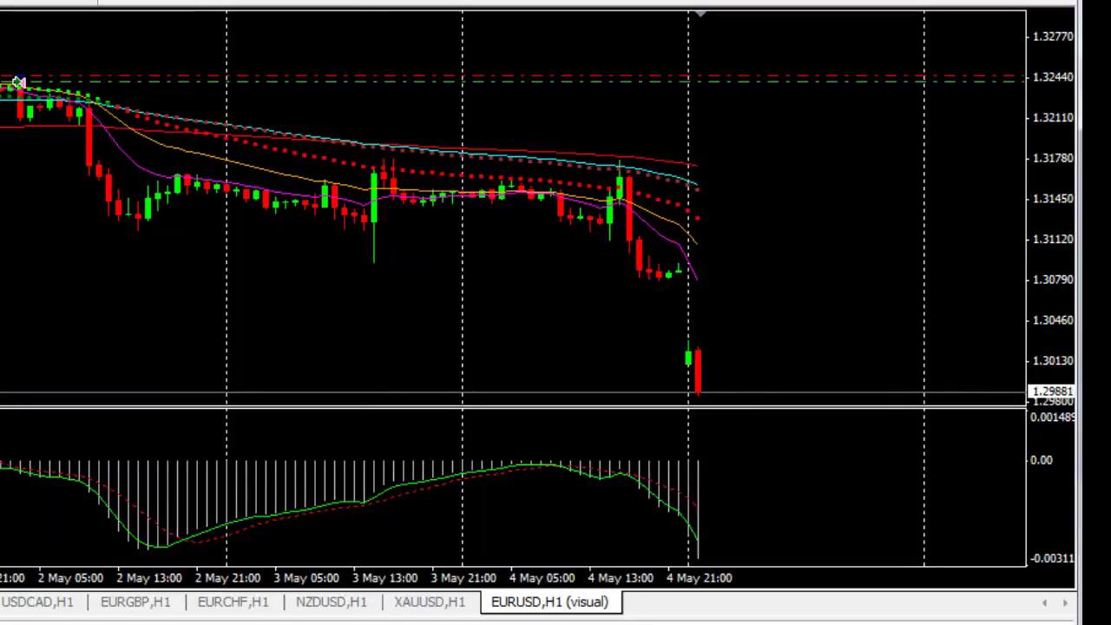
# - Redraw the descending trendline from the 1 May highs and raise its starting point so it passes over the 4 May high
pyautogui.press('-')
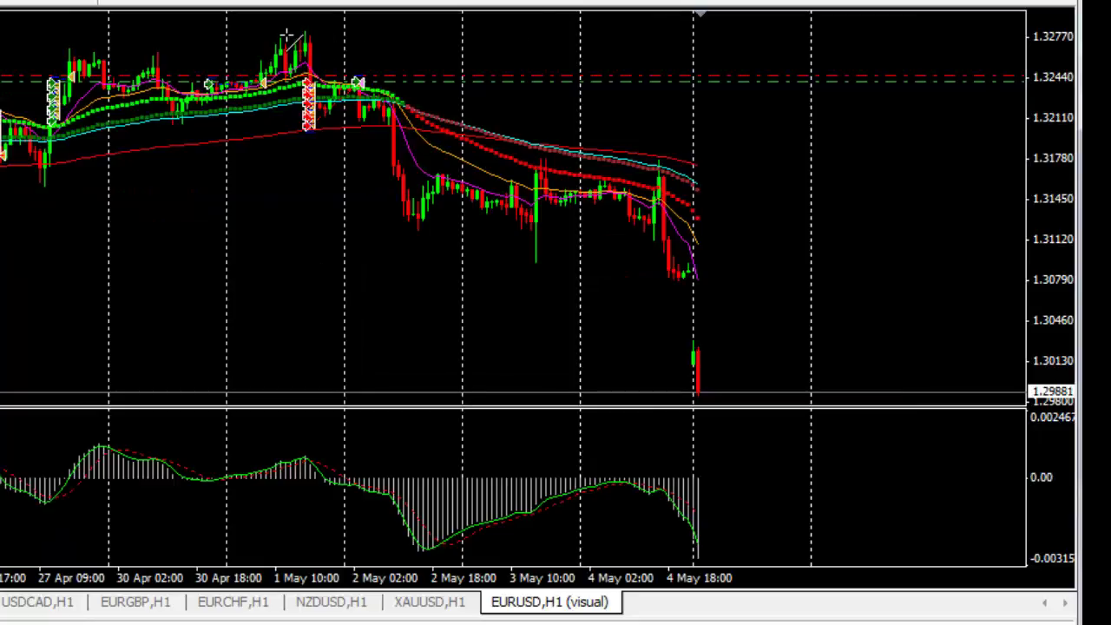
pyautogui.moveTo(286, 34)
pyautogui.mouseDown()
pyautogui.moveTo(653, 202)
pyautogui.moveTo(816, 213)
pyautogui.mouseUp()
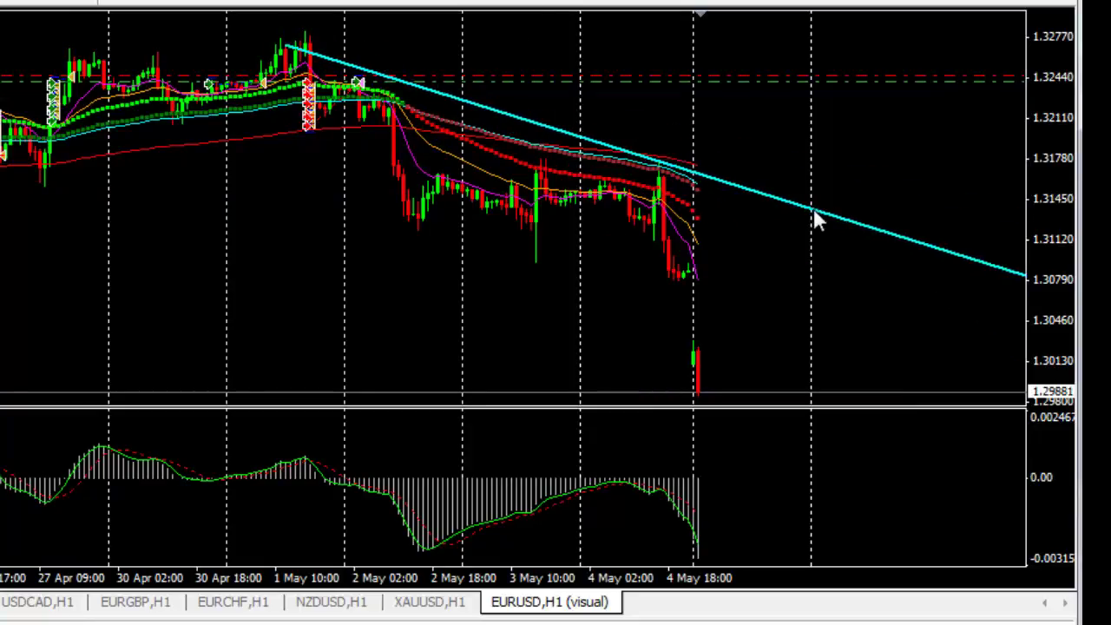
pyautogui.doubleClick(291, 49)
pyautogui.moveTo(291, 49); pyautogui.dragTo(278, 36)
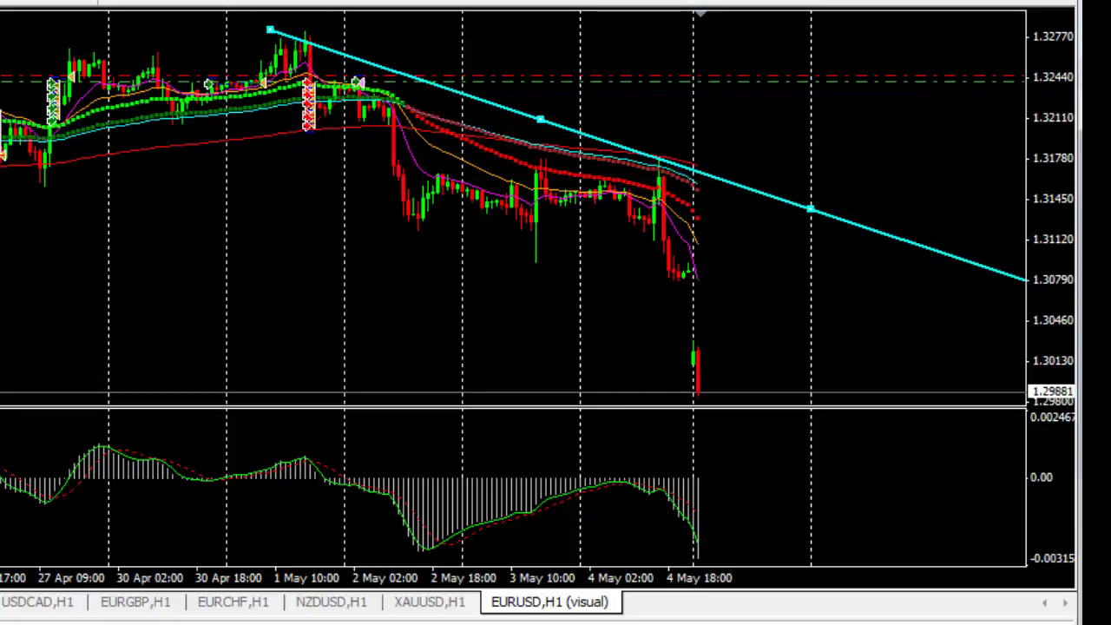
# - Check the area above the redrawn trendline with the crosshair and delete the trendline
pyautogui.middleClick(689, 119)
pyautogui.moveTo(736, 150); pyautogui.dragTo(898, 57)
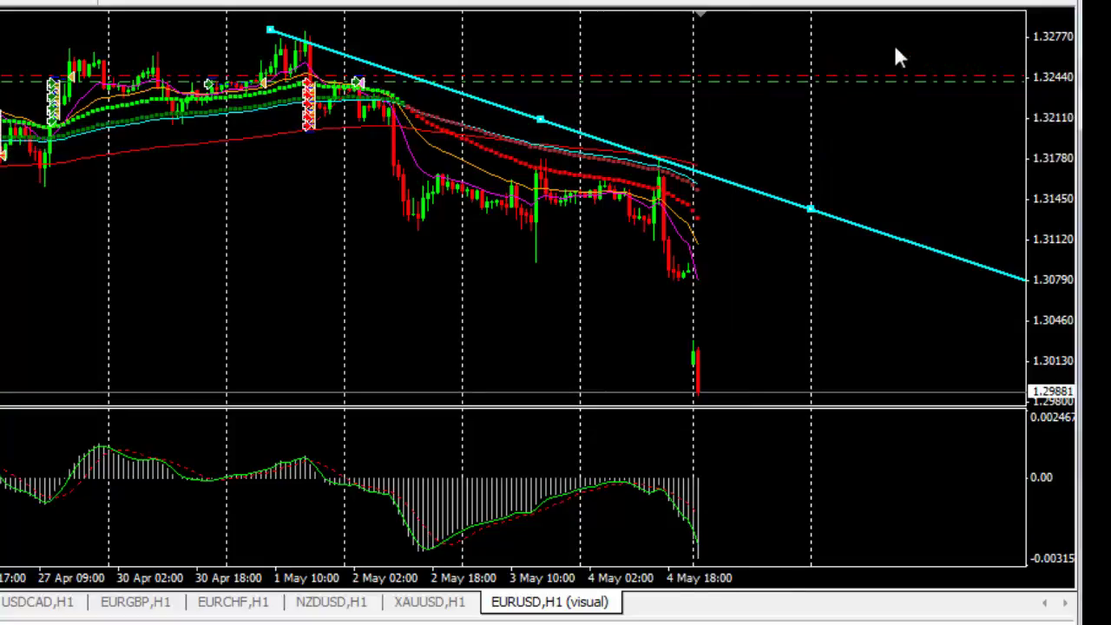
pyautogui.rightClick(758, 192)
pyautogui.click(779, 274)
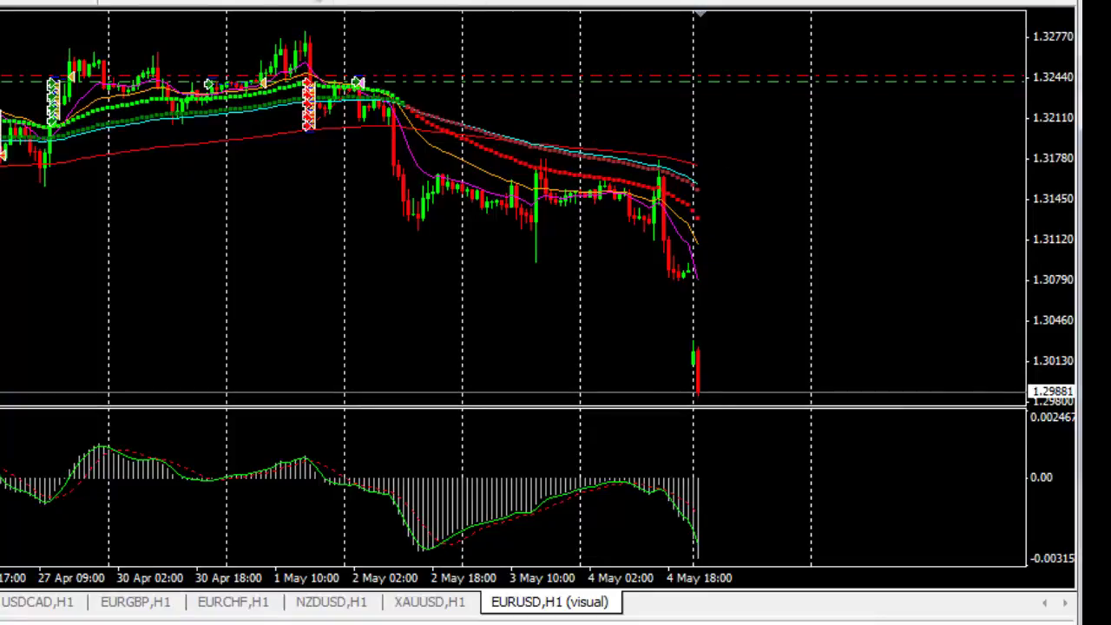
# - Examine the price level of the latest 7 May candle with the crosshair
pyautogui.press('+')
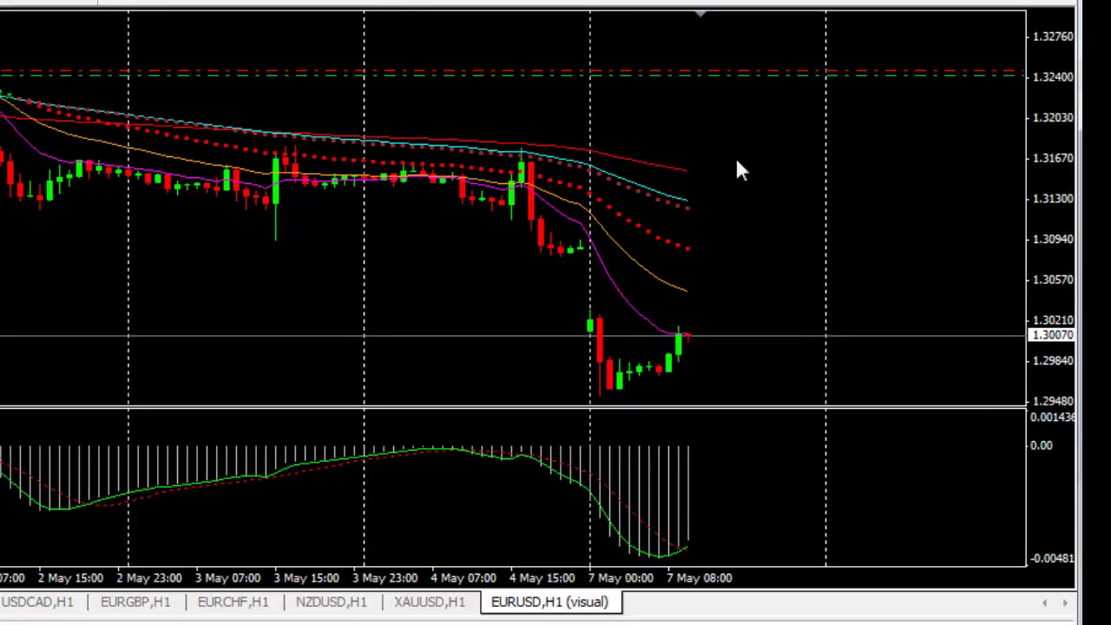
pyautogui.middleClick(784, 315)
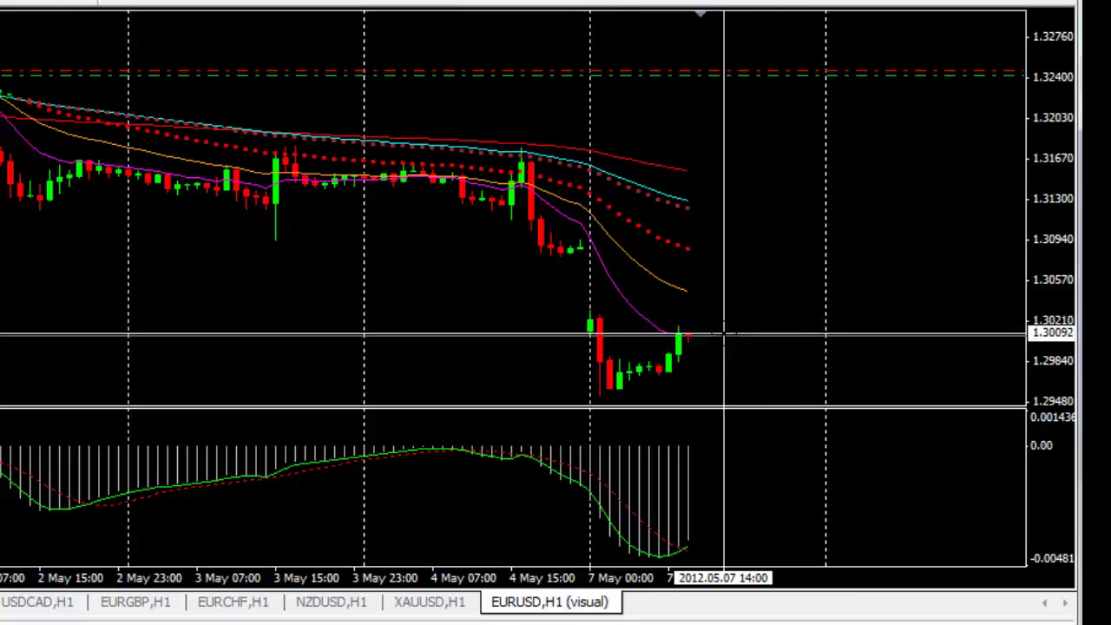
pyautogui.middleClick(727, 364)
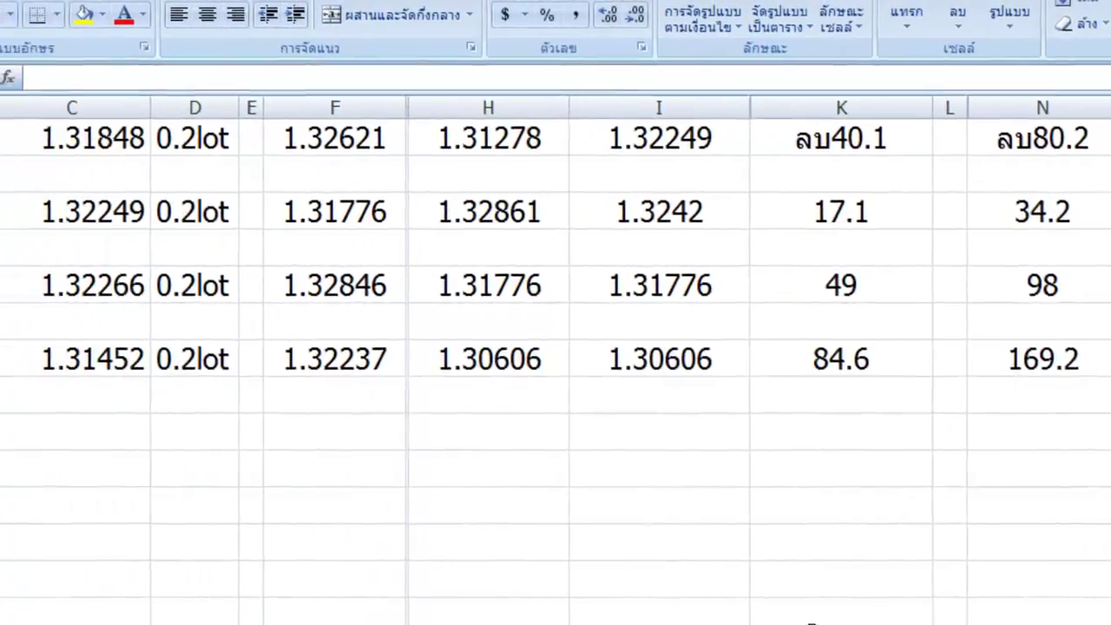
# - In Excel row 33, log trade 15 as a sell with entry price 1.3007, checking the price against the MetaTrader chart
pyautogui.write('15')
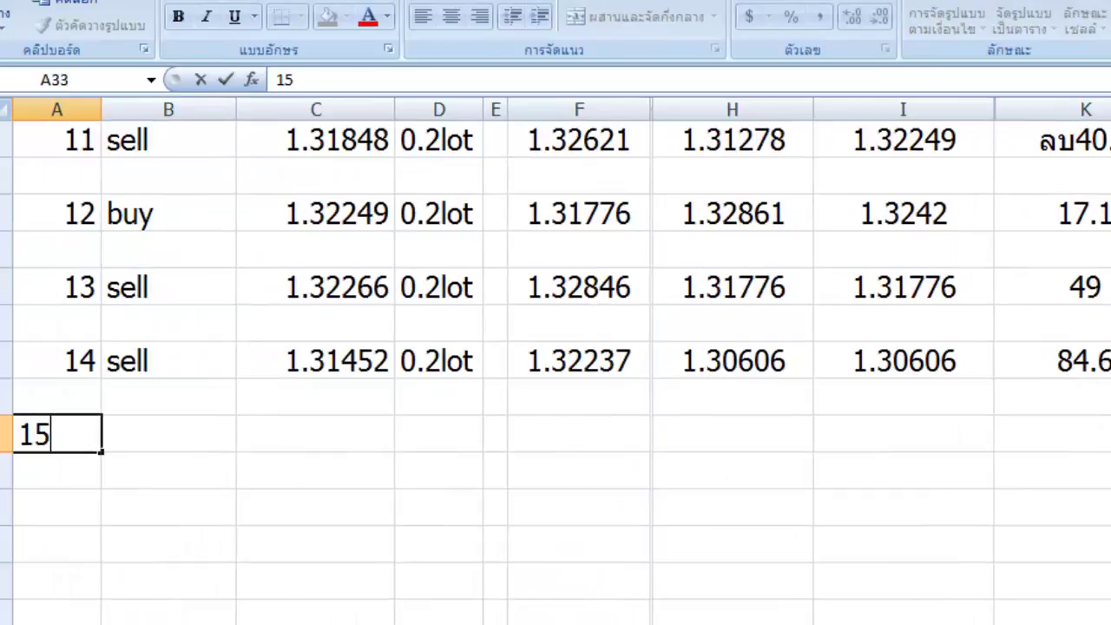
pyautogui.press('Tab')
pyautogui.write('sell')
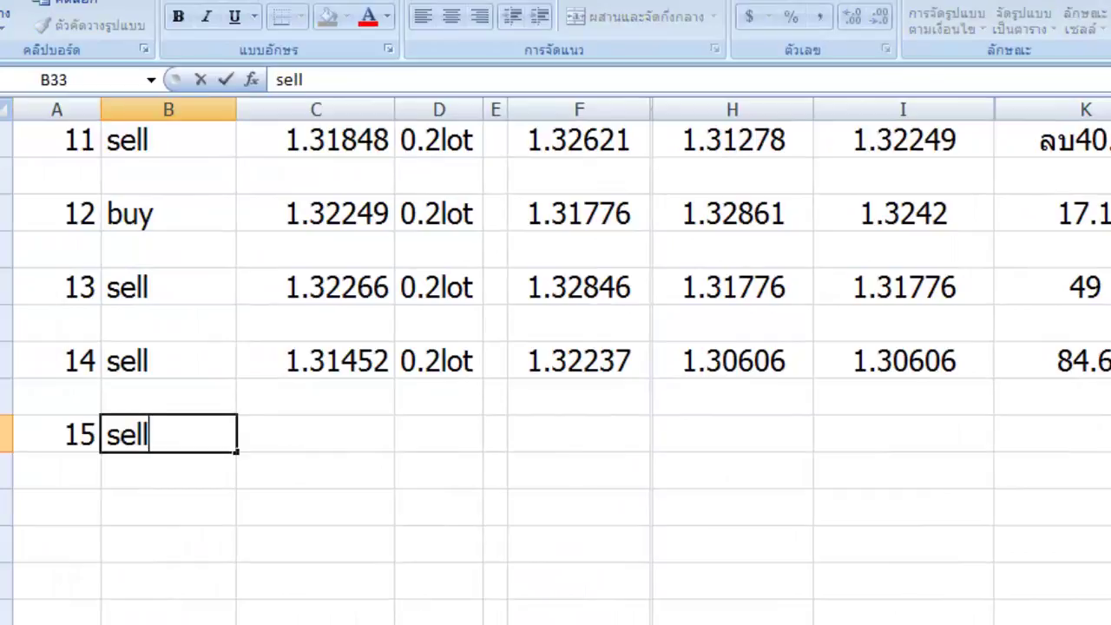
pyautogui.press('Tab')
pyautogui.write('1.300')
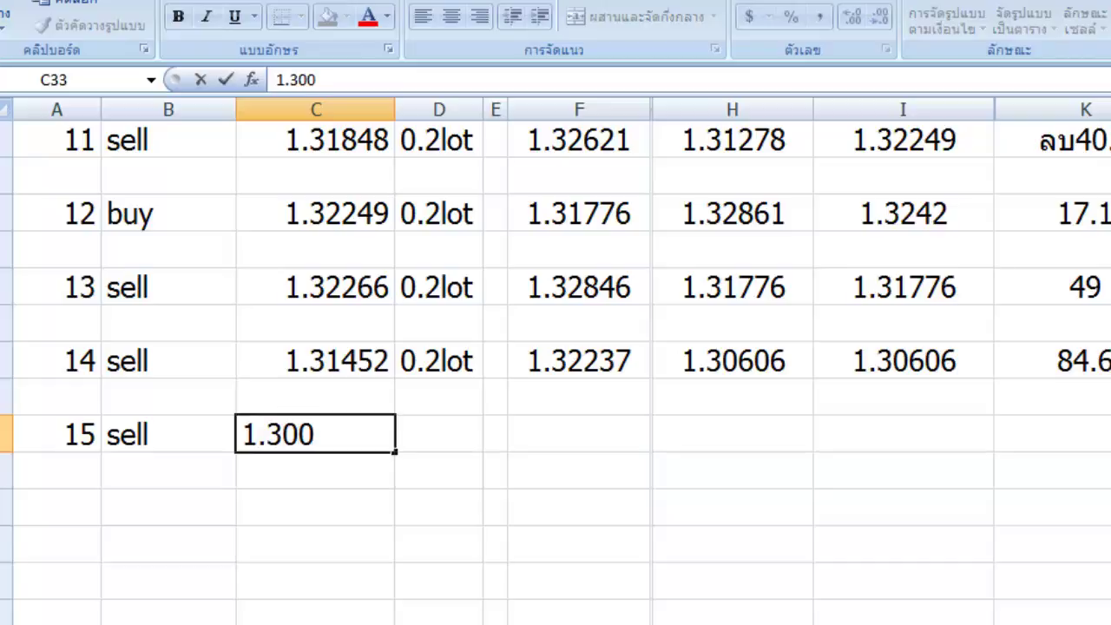
pyautogui.write('75')
pyautogui.hotkey('alt', 'Tab')
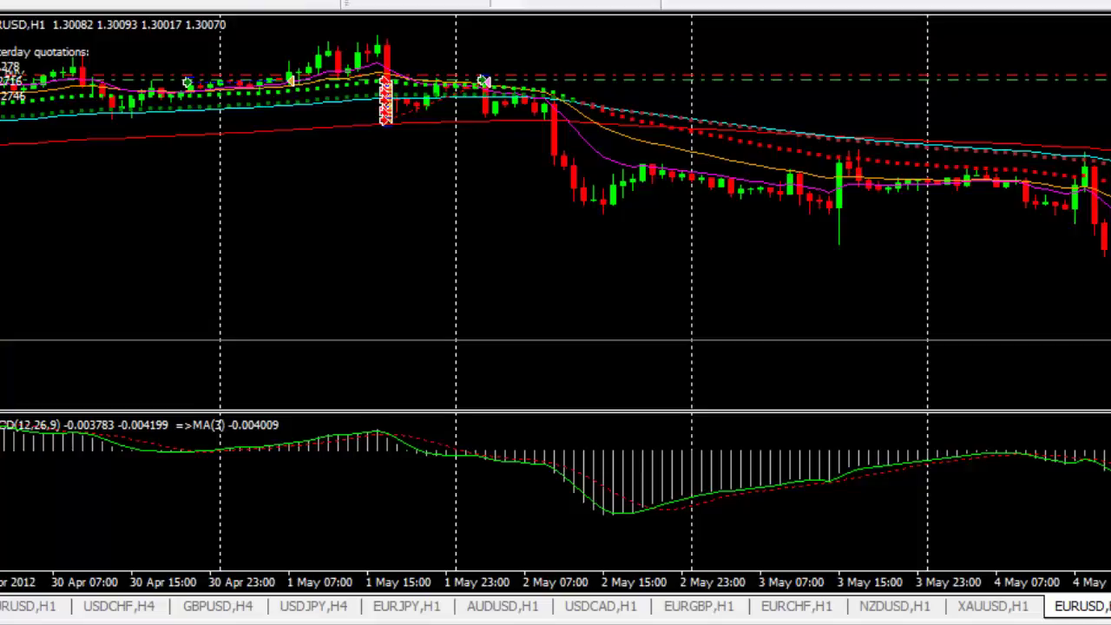
pyautogui.hotkey('alt', 'Tab')
pyautogui.press('BackSpace')
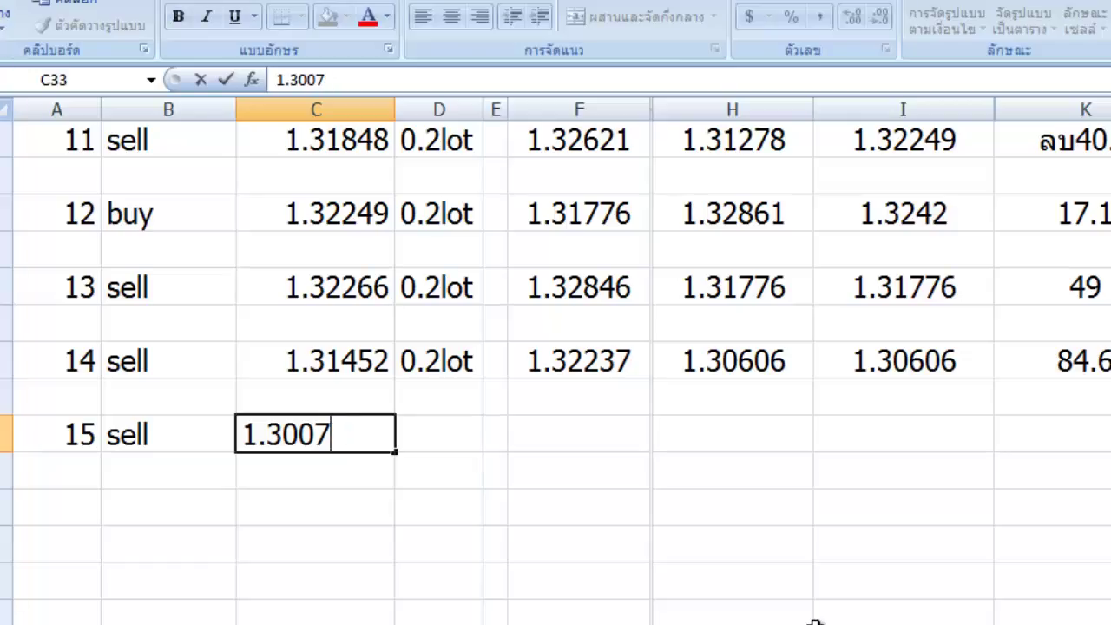
pyautogui.write('0')
# - Enter 0.1lot as the lot size of trade 15 in D33
pyautogui.click(436, 434)
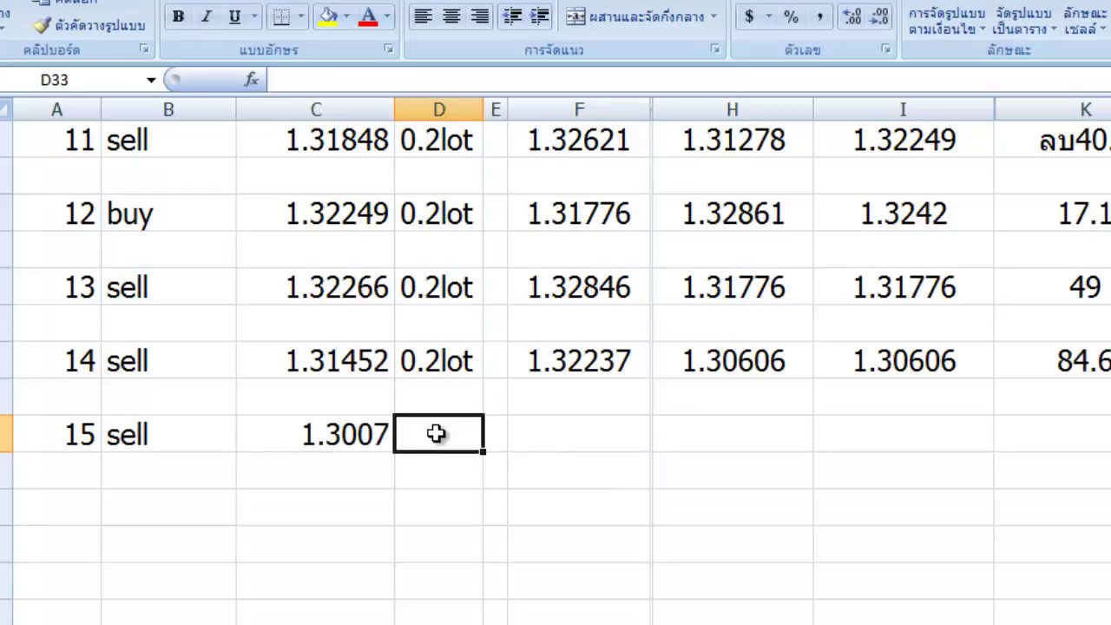
pyautogui.write('0.1')
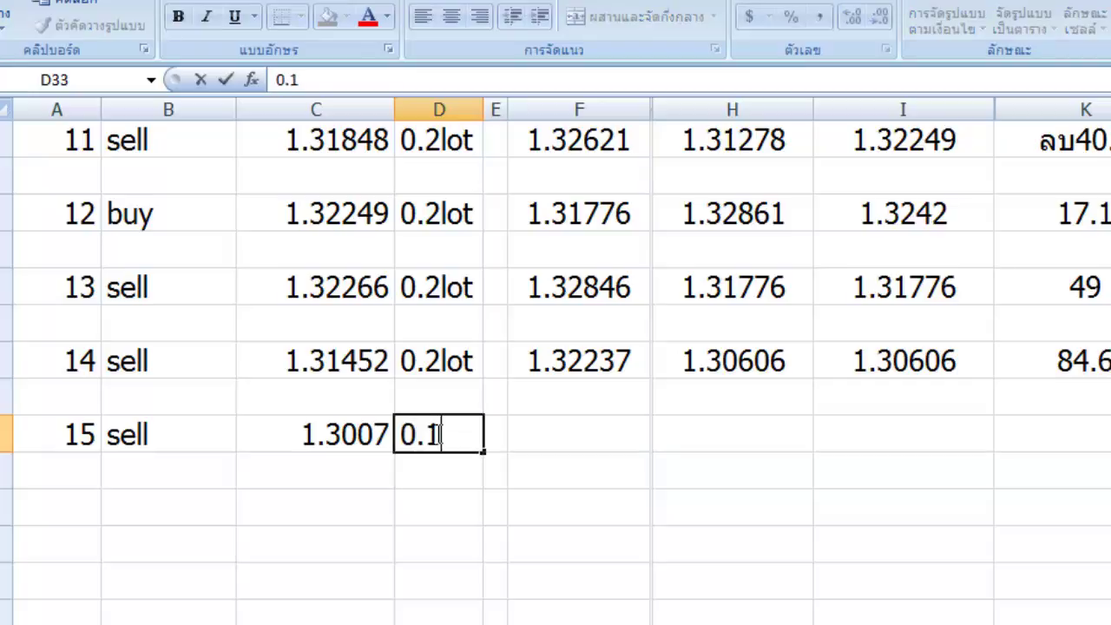
pyautogui.write('lot')
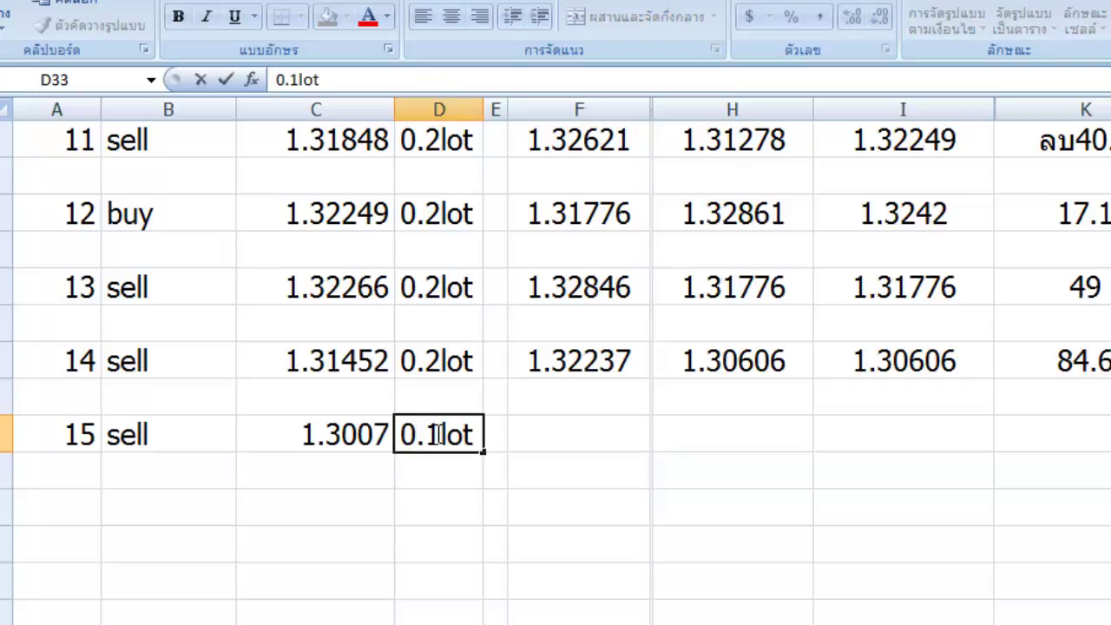
pyautogui.press('Tab')
pyautogui.press('Tab')
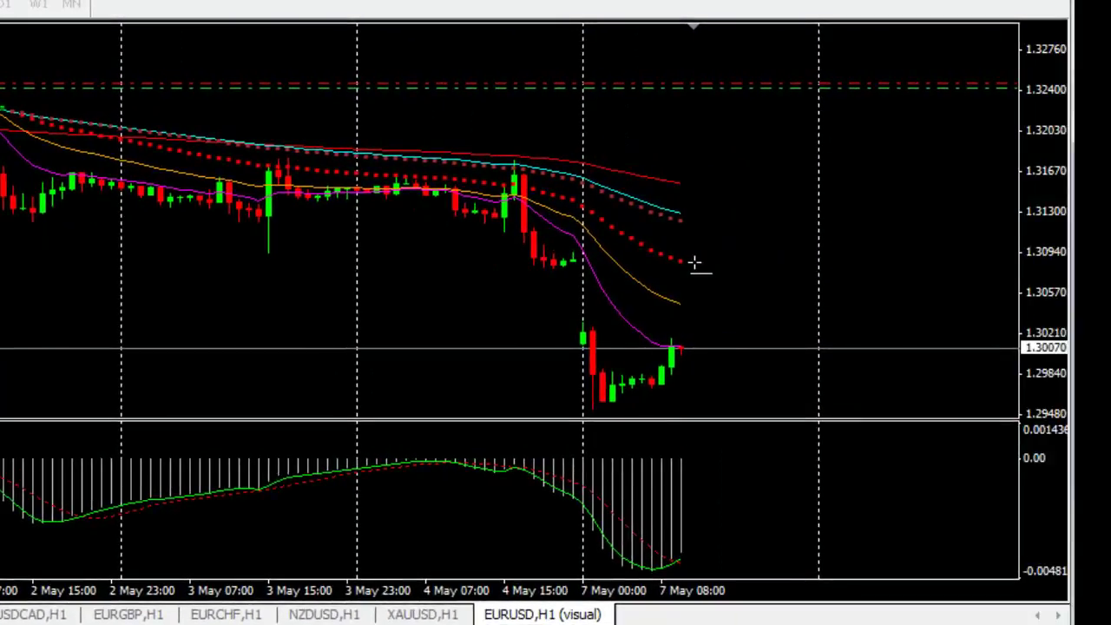
# - Place a horizontal line at 1.30851 on the EURUSD chart and enter that stop-loss price for trade 15 in F33
pyautogui.click(695, 263)
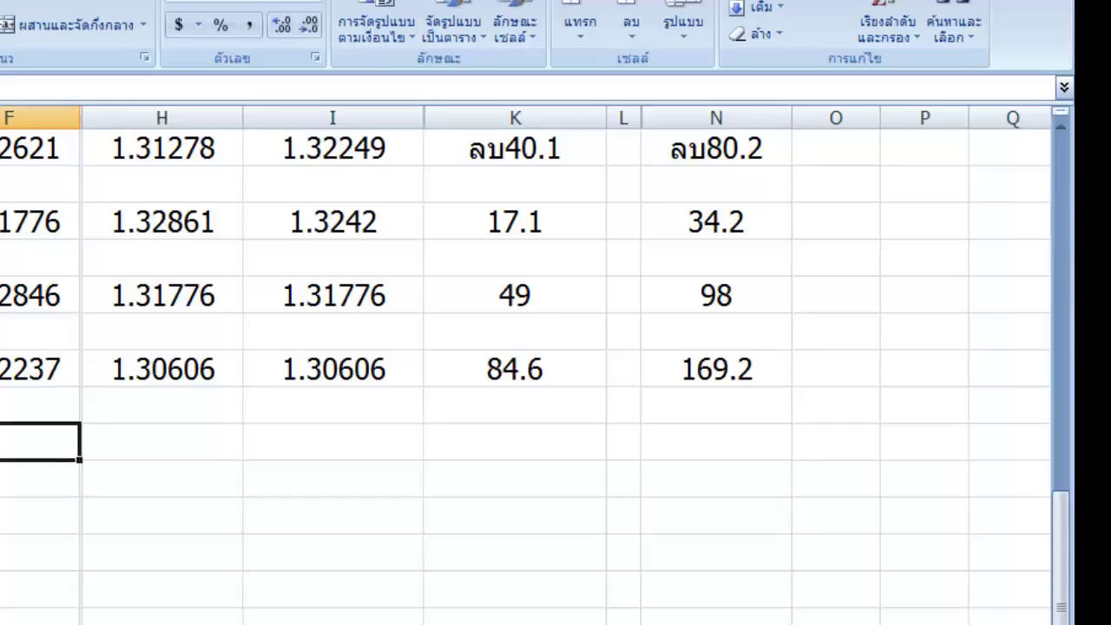
pyautogui.write('1.30')
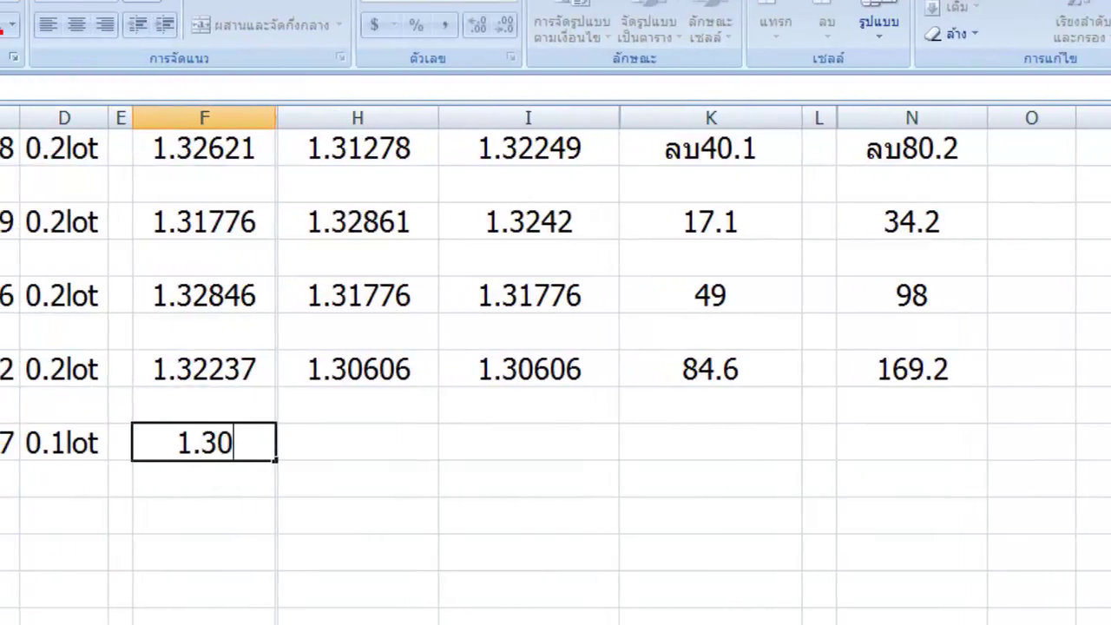
pyautogui.write('851')
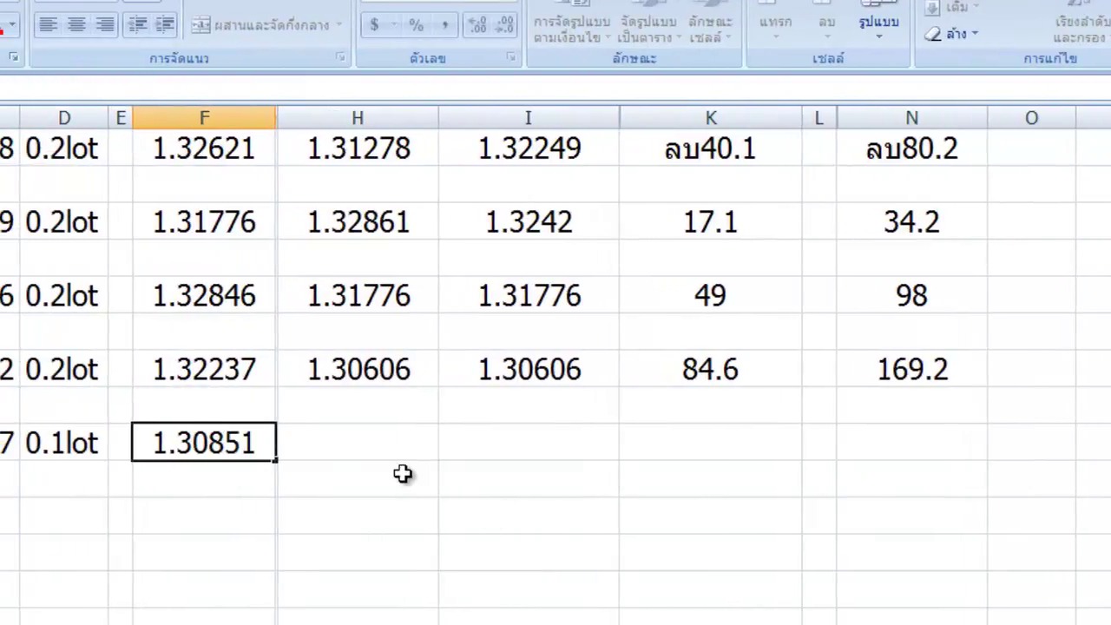
pyautogui.click(379, 449)
# - Run the visual test forward to 8 May and draw a descending trendline from the 1 May highs past the 4 May high
pyautogui.hotkey('alt', 'Tab')
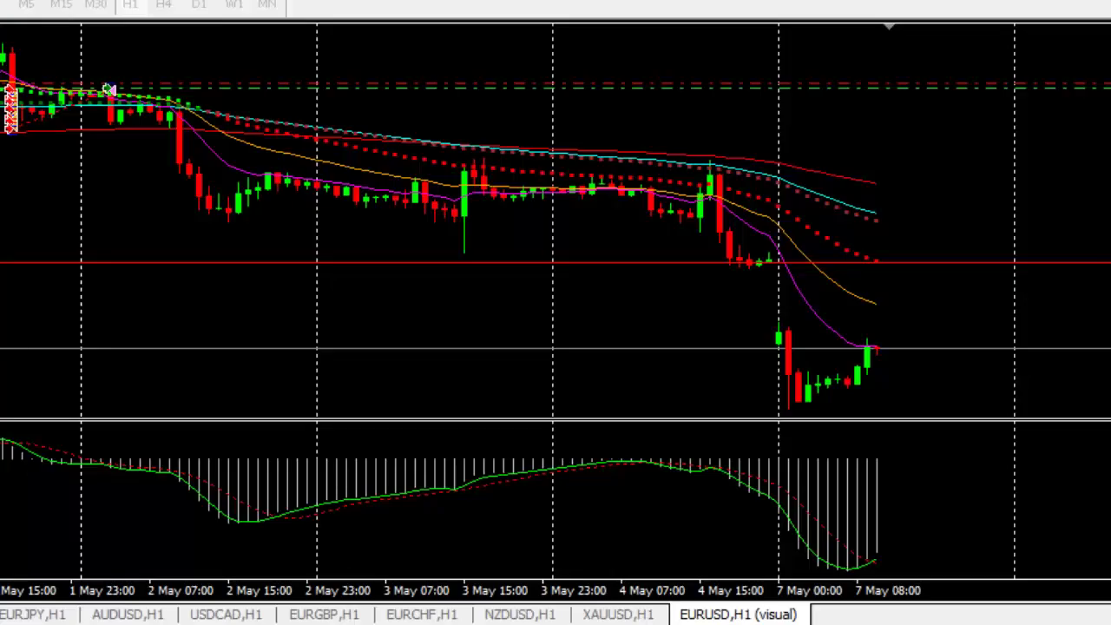
pyautogui.click(769, 25)
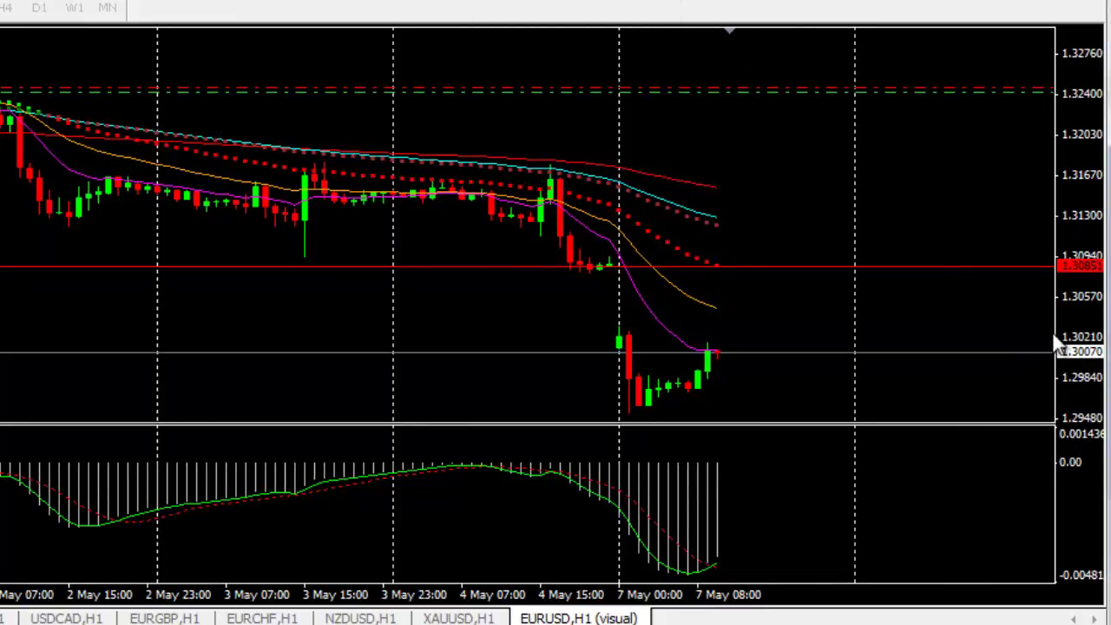
pyautogui.moveTo(1060, 245); pyautogui.dragTo(1084, 168)
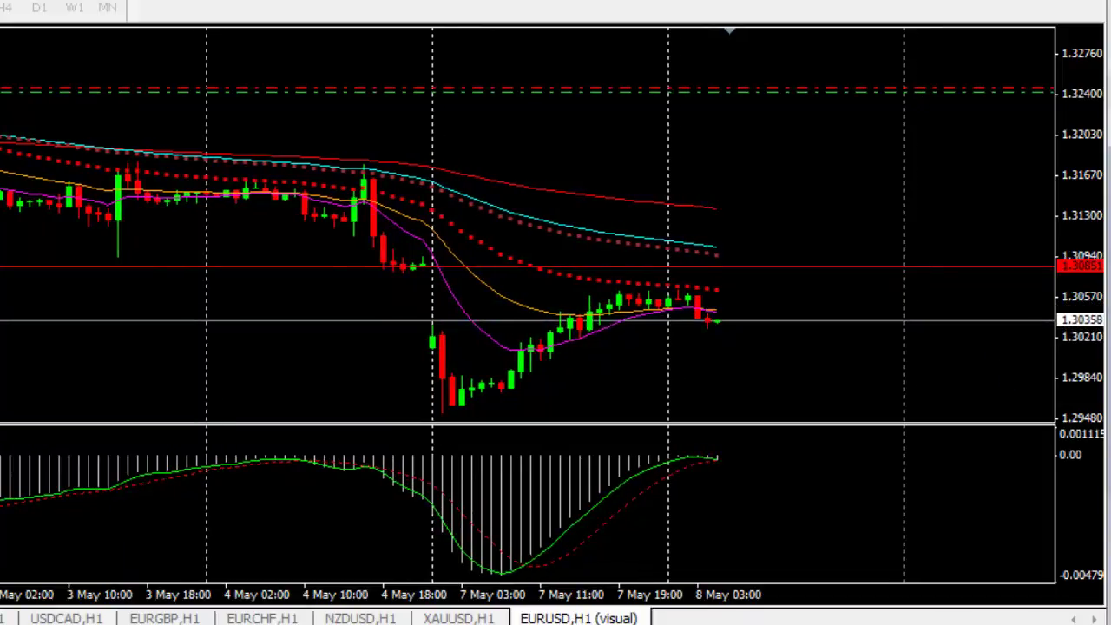
pyautogui.press('-')
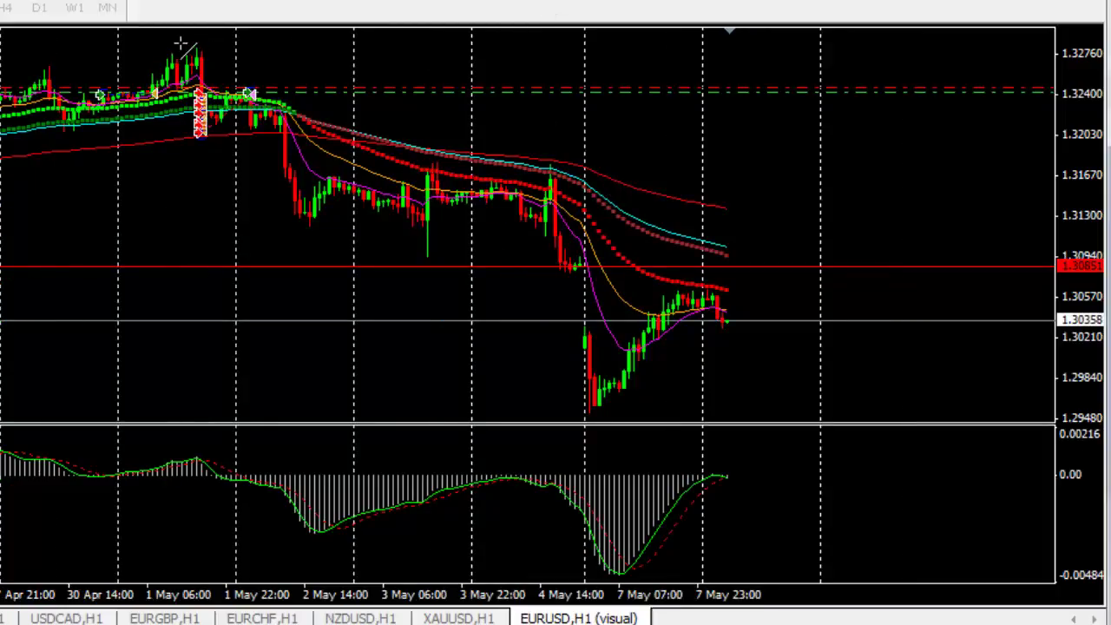
pyautogui.moveTo(180, 42); pyautogui.dragTo(732, 237)
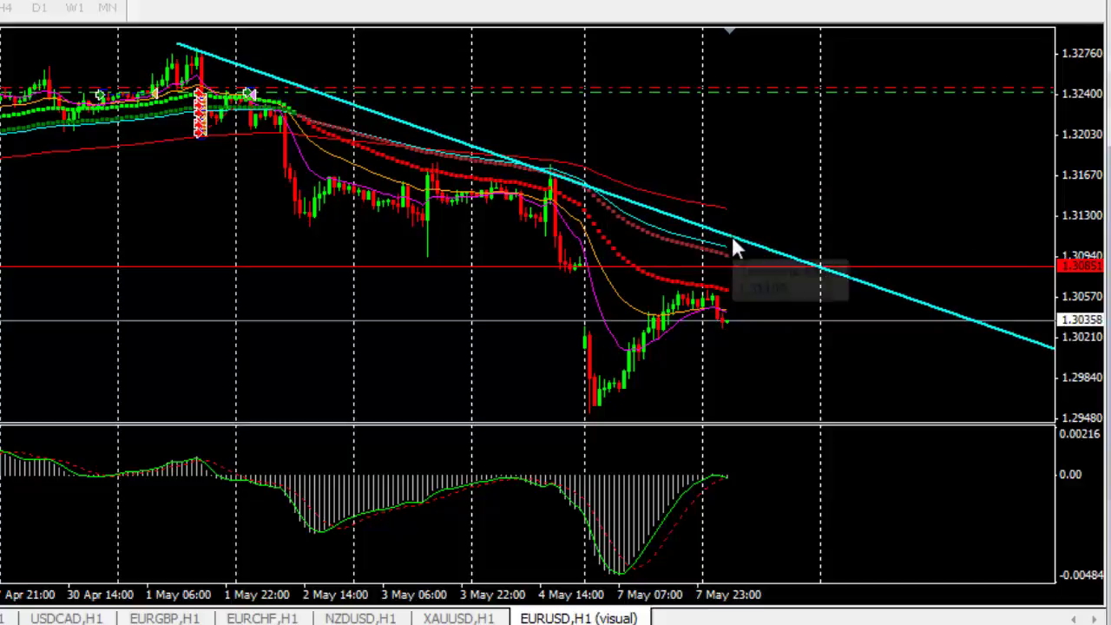
# - Raise the horizontal stop line to 1.31259 and change trade 15's stop-loss price in F33 to 1.31259
pyautogui.doubleClick(771, 267)
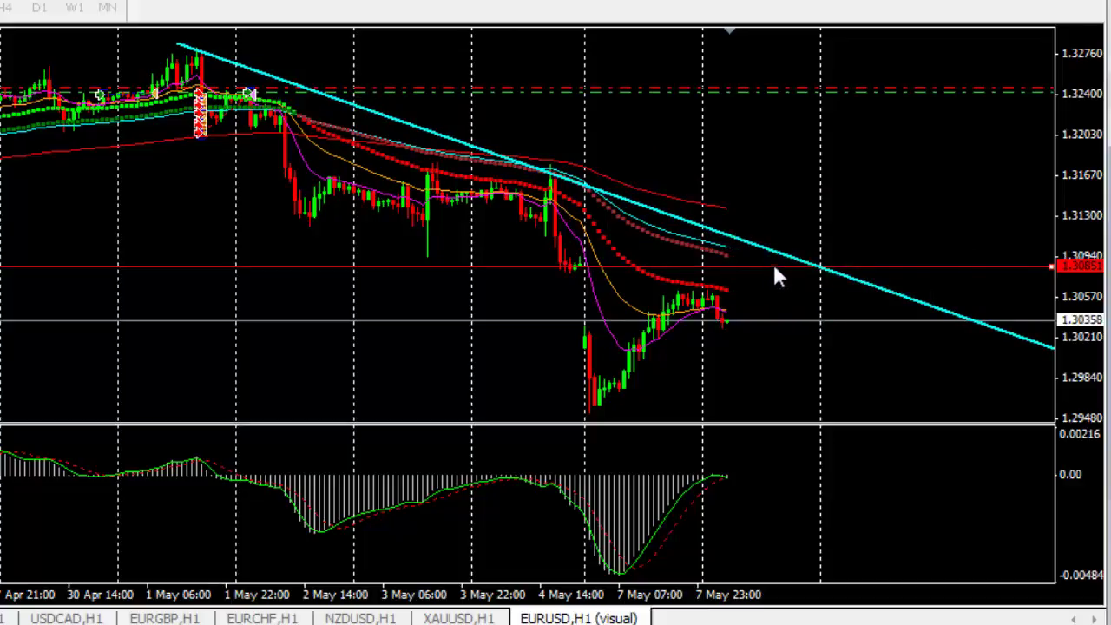
pyautogui.moveTo(951, 267); pyautogui.dragTo(951, 222)
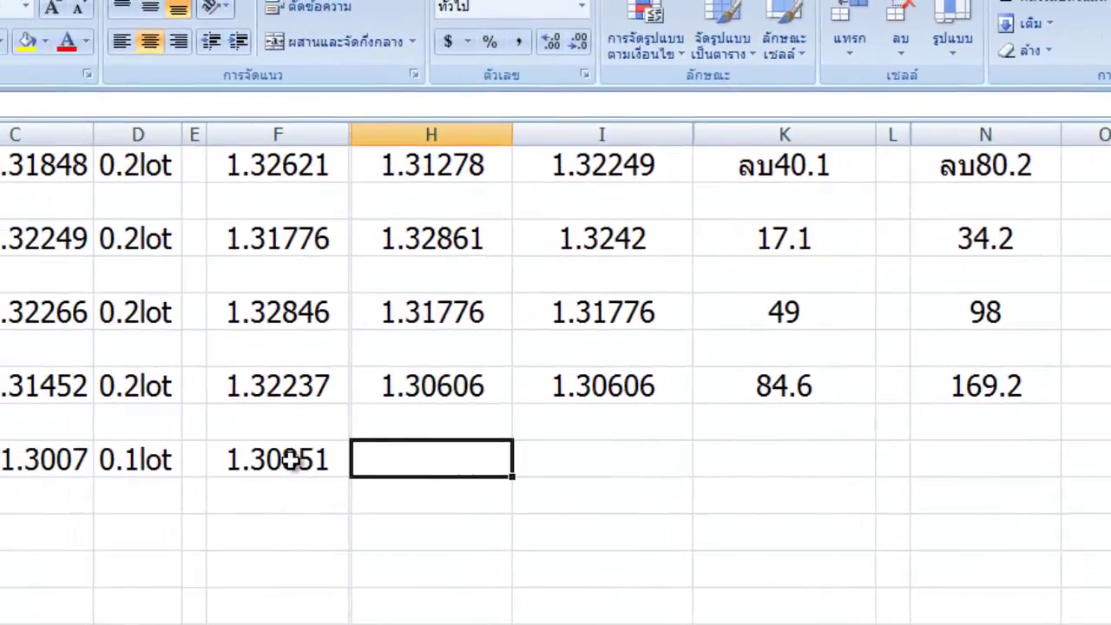
pyautogui.click(232, 458)
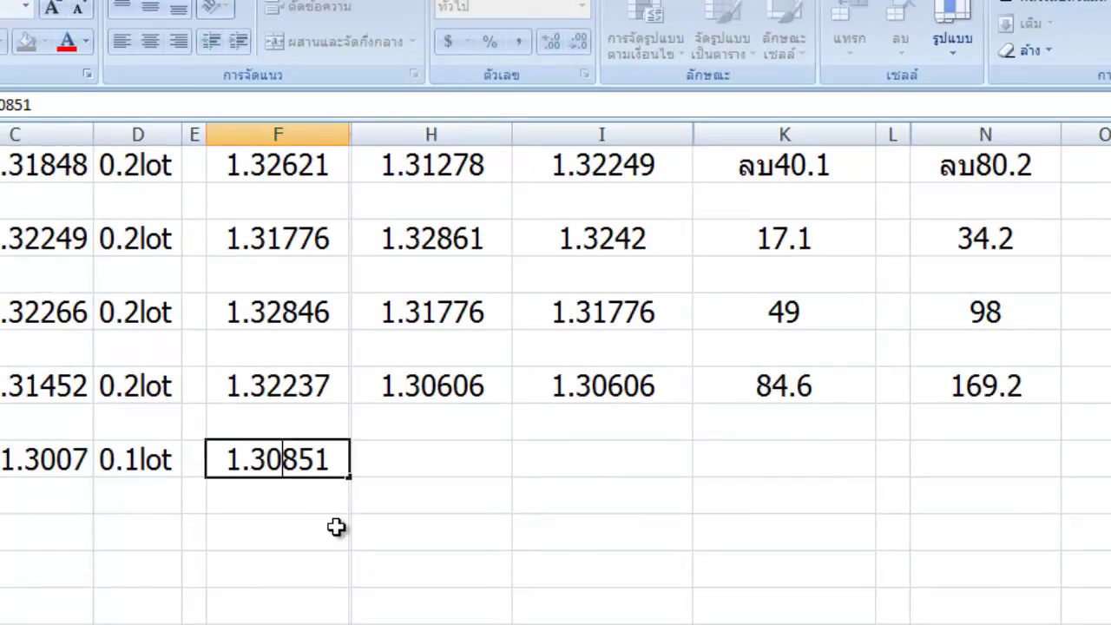
pyautogui.press('BackSpace')
pyautogui.write('1')
pyautogui.press('Delete')
pyautogui.press('Delete')
pyautogui.press('Delete')
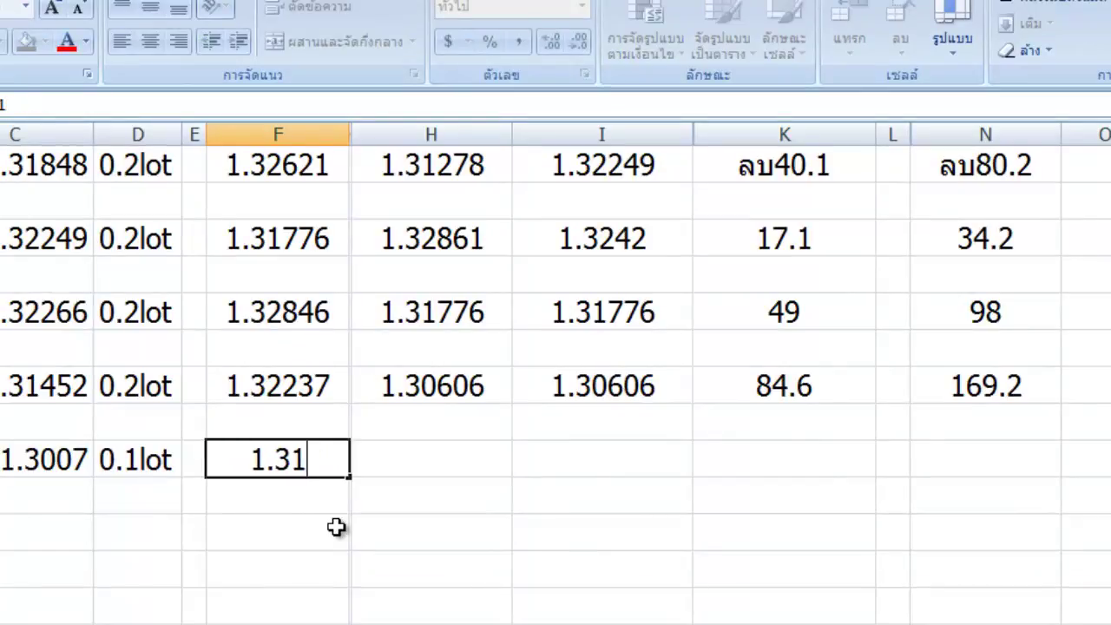
pyautogui.write('259')
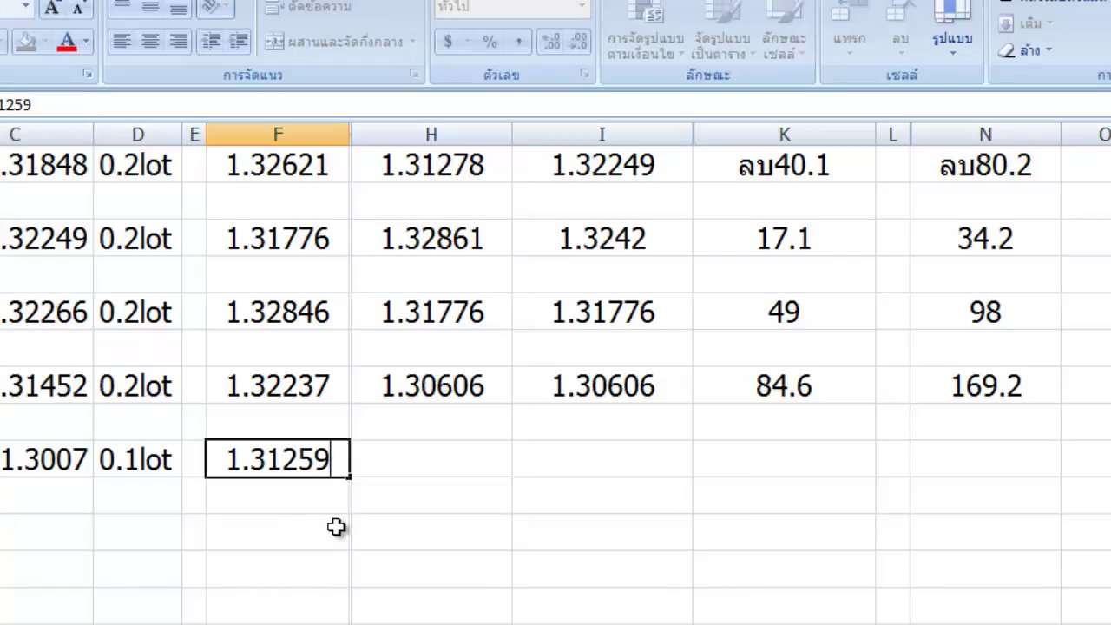
pyautogui.click(416, 449)
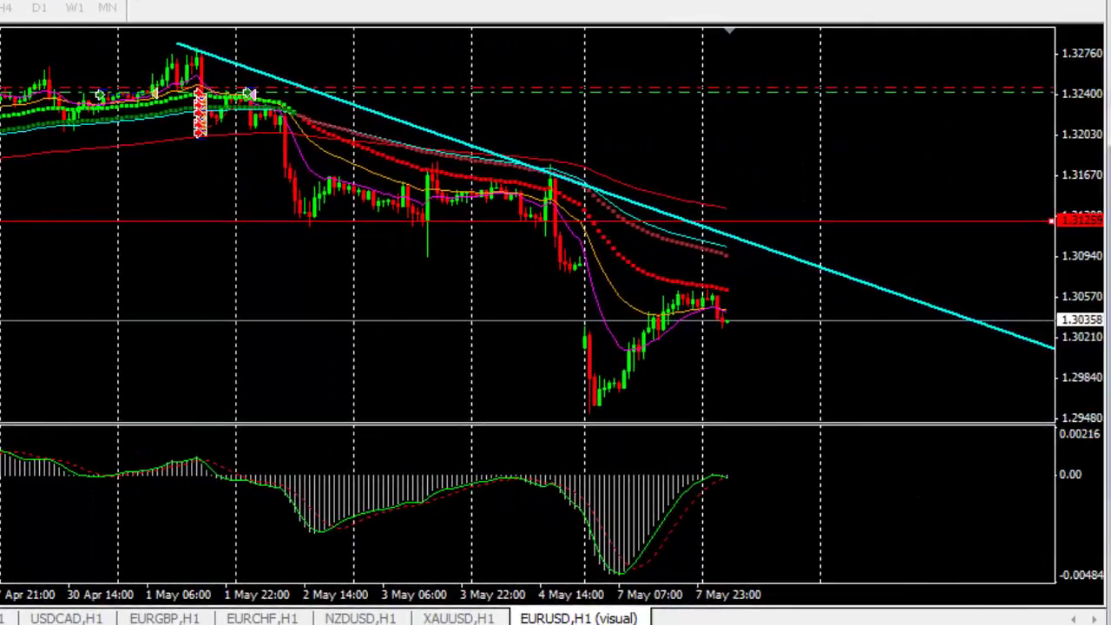
# - Run the visual test forward to the 9 May 10:00 candles, checking the price against the descending trendline
pyautogui.scroll(5, 816, 332)
pyautogui.press('+')
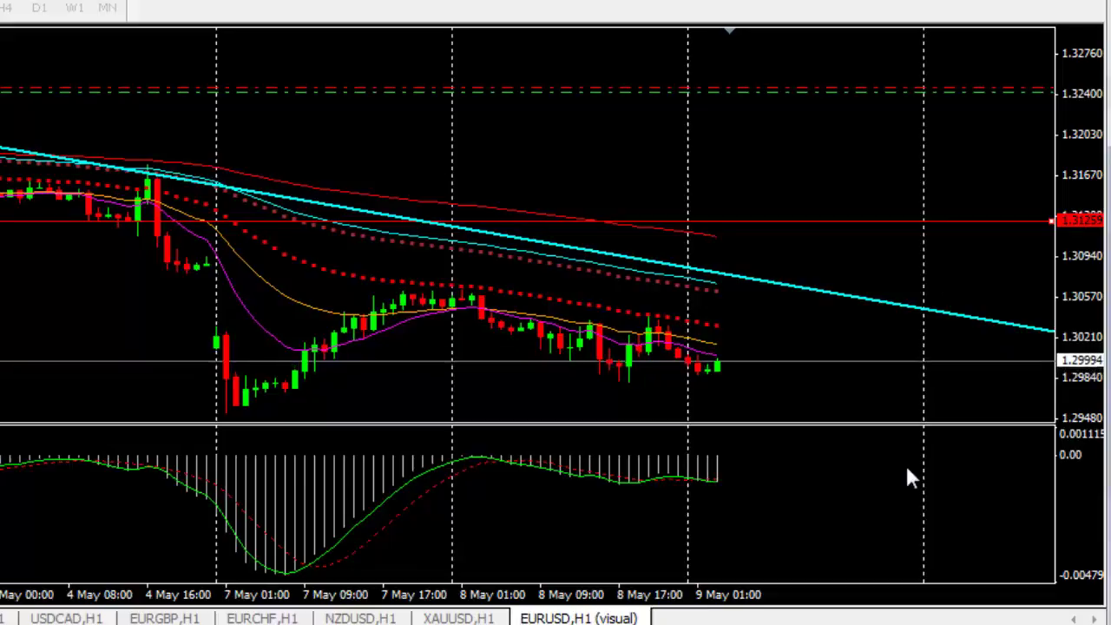
pyautogui.press('-')
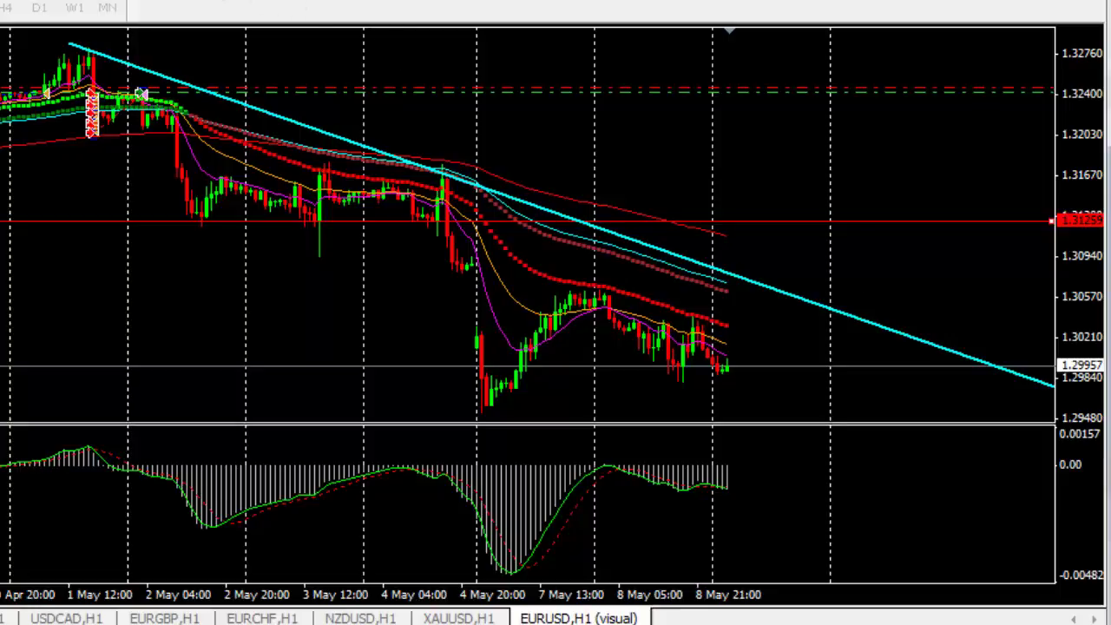
pyautogui.press('+')
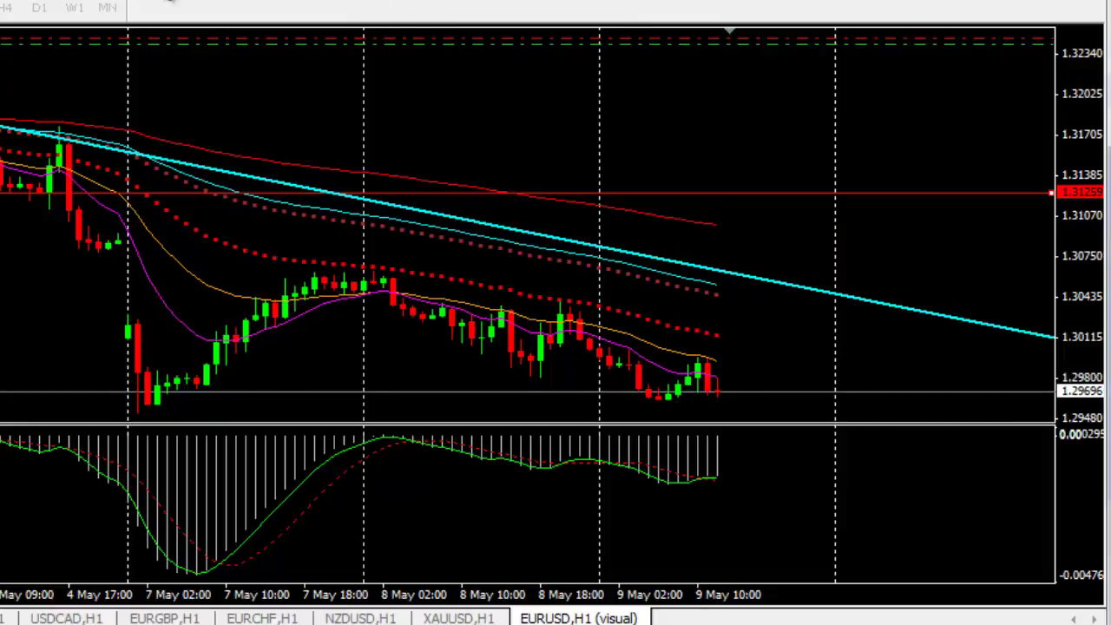
# - Draw a Fibonacci retracement from the 7 May low to the 4 May high and place a horizontal line just above its 127.0 level
pyautogui.scroll(-5, 418, 247)
pyautogui.scroll(5, 418, 247)
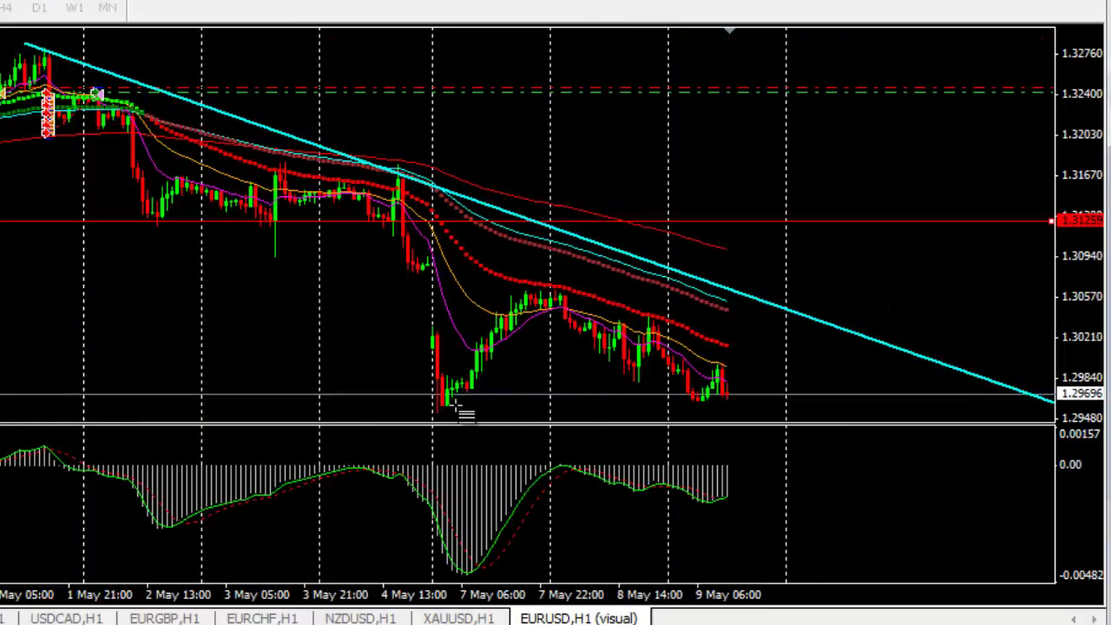
pyautogui.moveTo(436, 415); pyautogui.dragTo(299, 164)
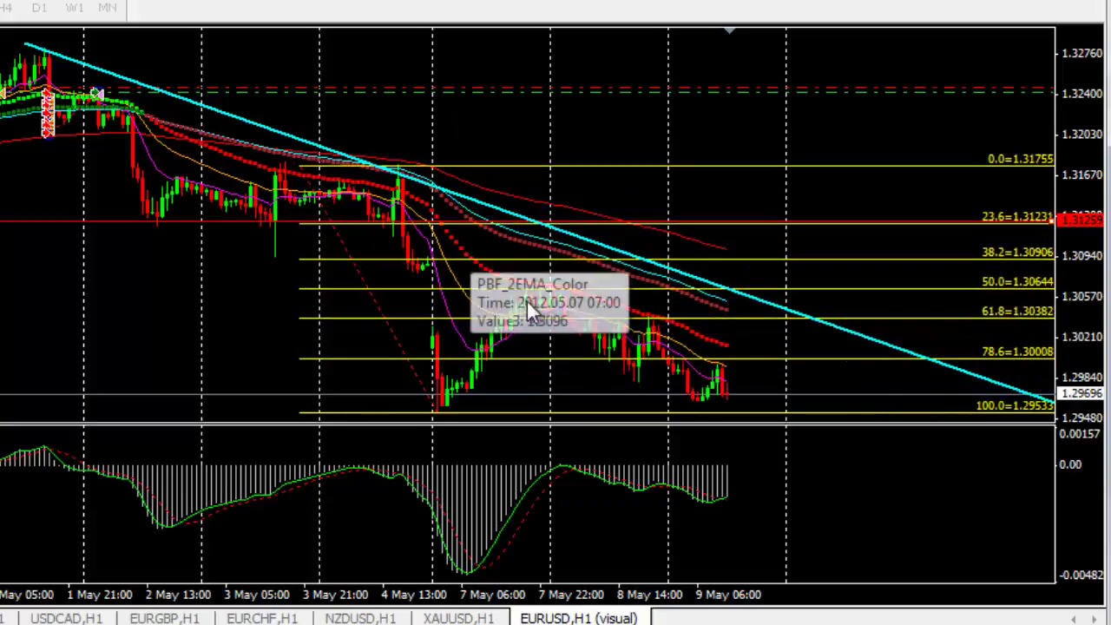
pyautogui.moveTo(1089, 258); pyautogui.dragTo(1098, 345)
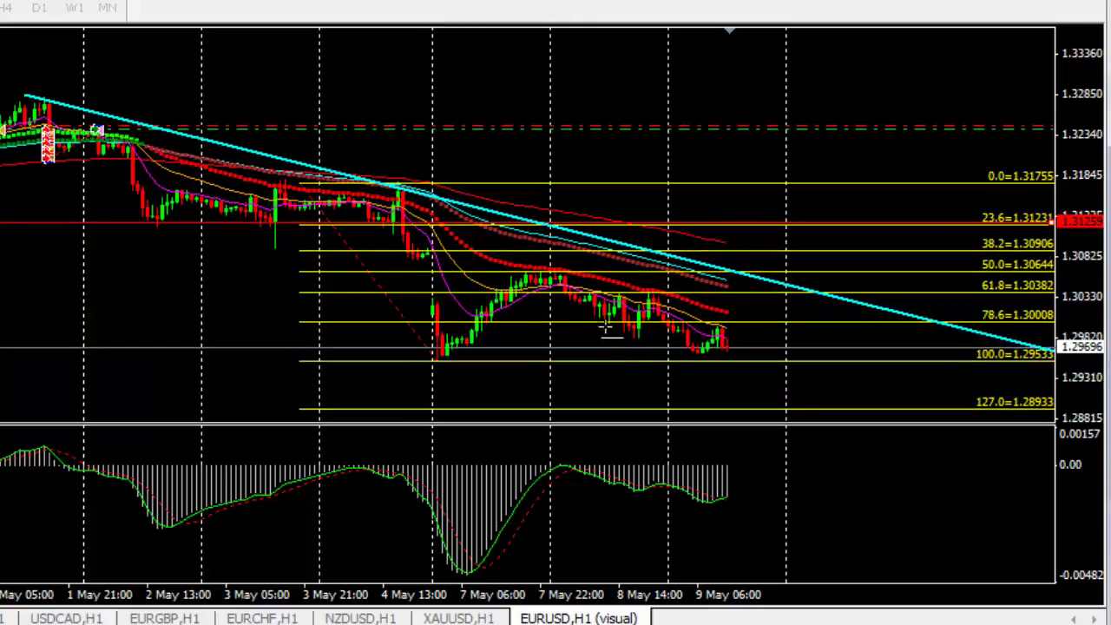
pyautogui.click(732, 405)
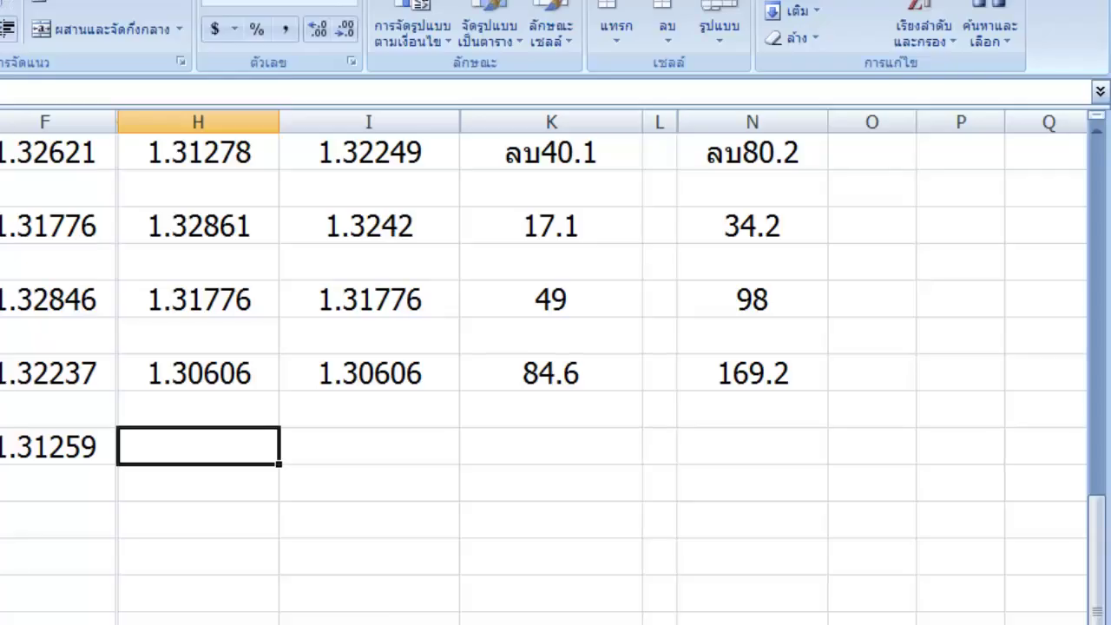
# - Enter 1.28999 as the target price of trade 15 in H33
pyautogui.write('1.2')
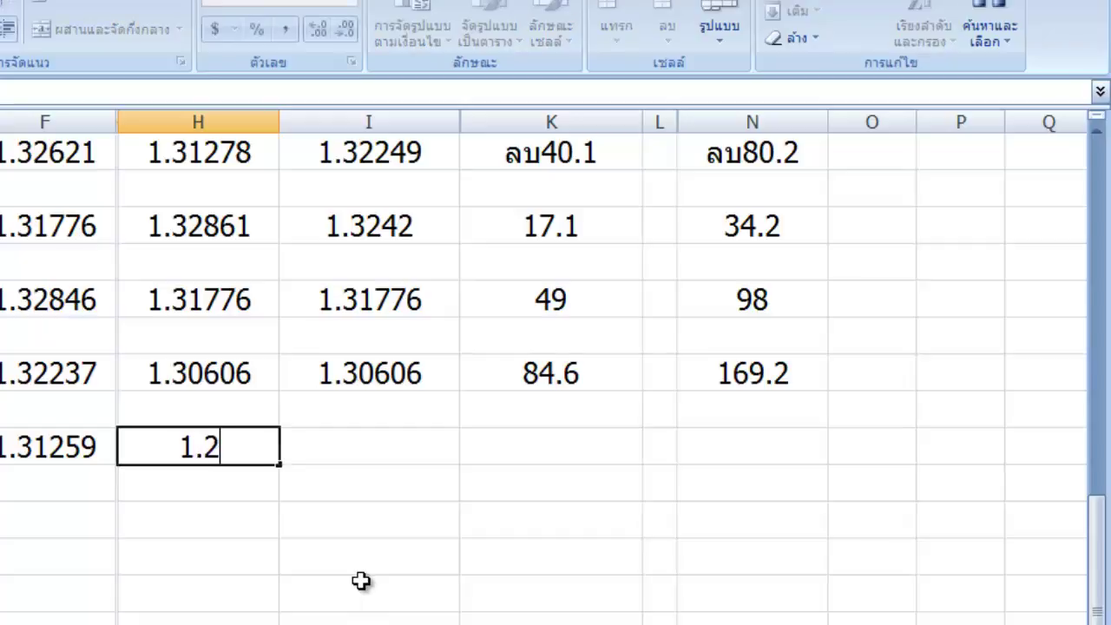
pyautogui.write('8999')
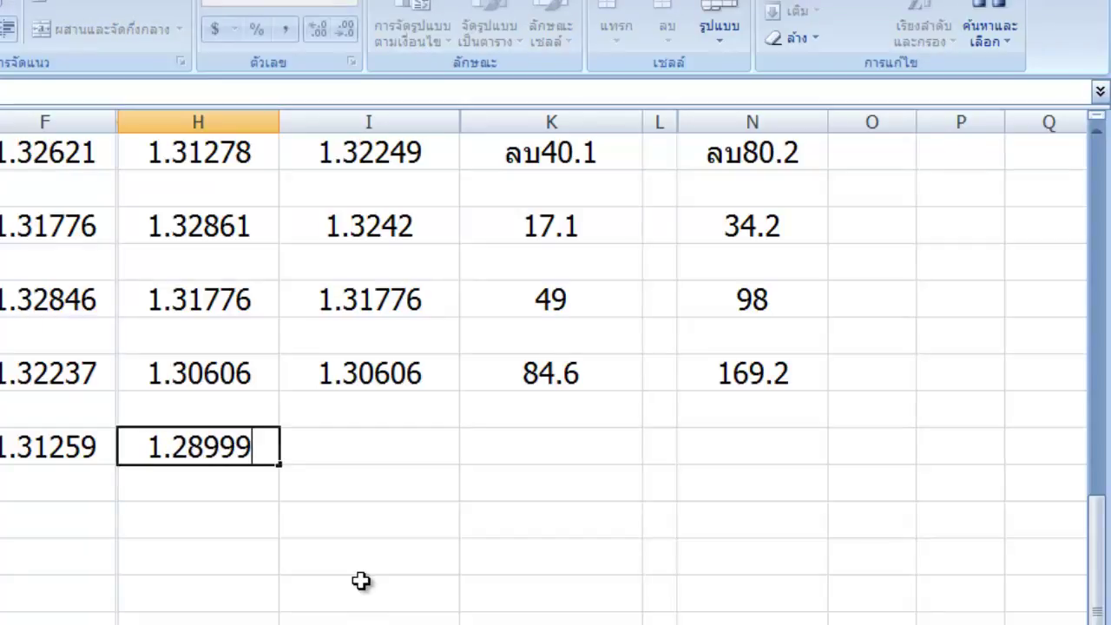
pyautogui.click(365, 446)
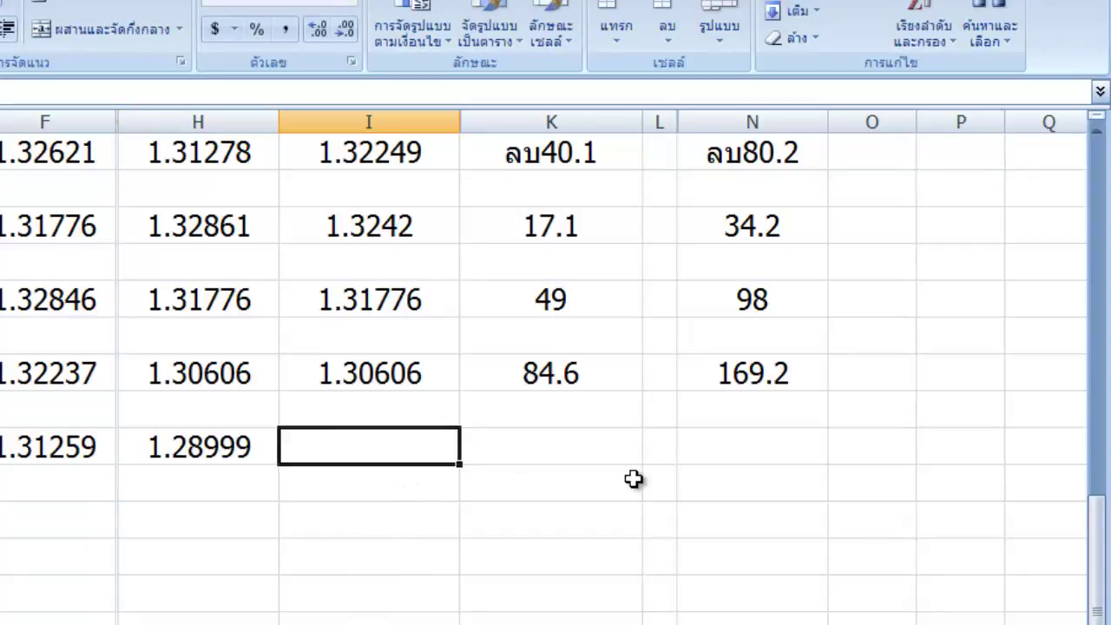
pyautogui.scroll(1, 633, 479)
pyautogui.scroll(-1, 627, 569)
# - Switch back to the MetaTrader chart, restore its price scale and run the visual test forward to 10 May
pyautogui.hotkey('alt', 'Tab')
pyautogui.moveTo(1067, 297); pyautogui.dragTo(1086, 79)
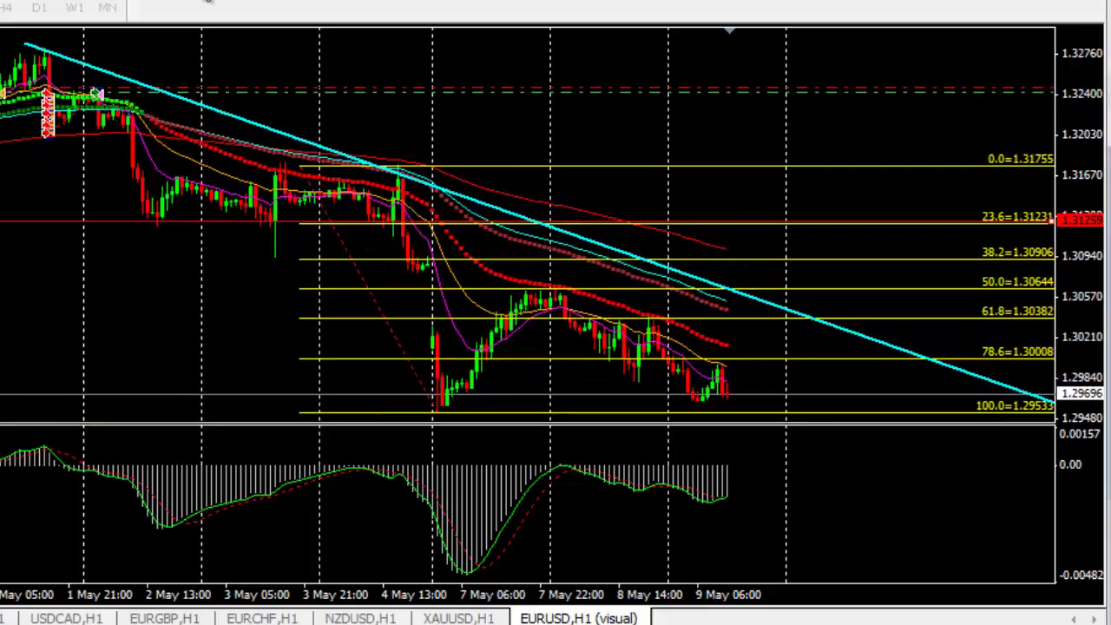
pyautogui.press('+')
pyautogui.scroll(-5, 835, 312)
pyautogui.scroll(-5, 835, 313)
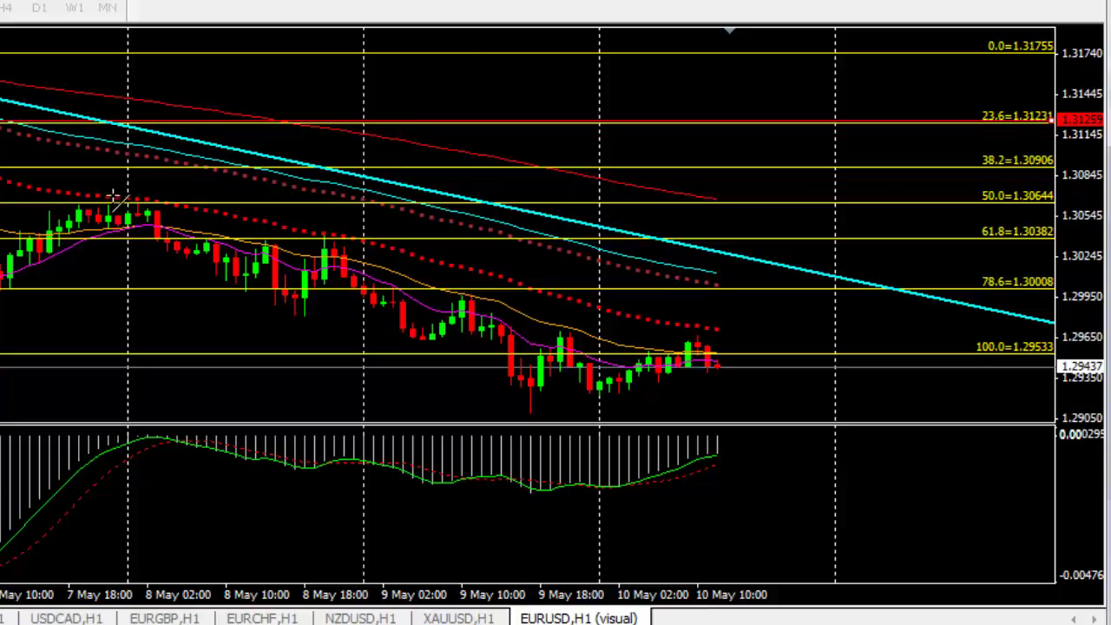
# - Draw a second descending trendline from the late 7 May highs to the 10 May high and raise its starting point
pyautogui.moveTo(111, 198)
pyautogui.mouseDown()
pyautogui.moveTo(677, 330)
pyautogui.moveTo(255, 236)
pyautogui.mouseUp()
pyautogui.doubleClick(183, 223)
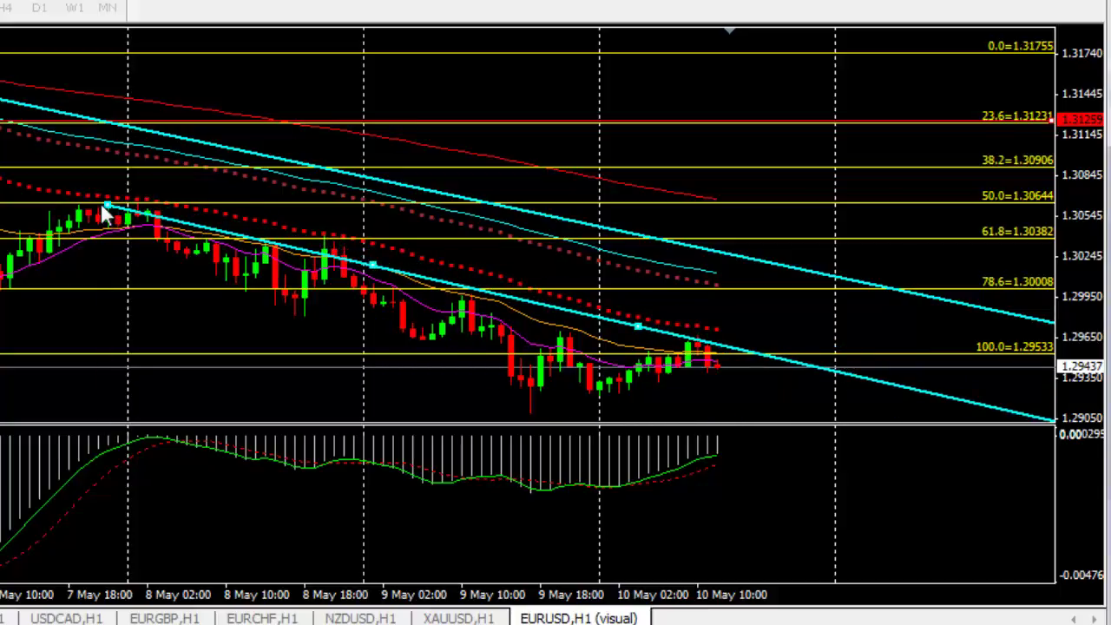
pyautogui.moveTo(102, 202)
pyautogui.mouseDown()
pyautogui.moveTo(111, 199)
pyautogui.moveTo(101, 190)
pyautogui.mouseUp()
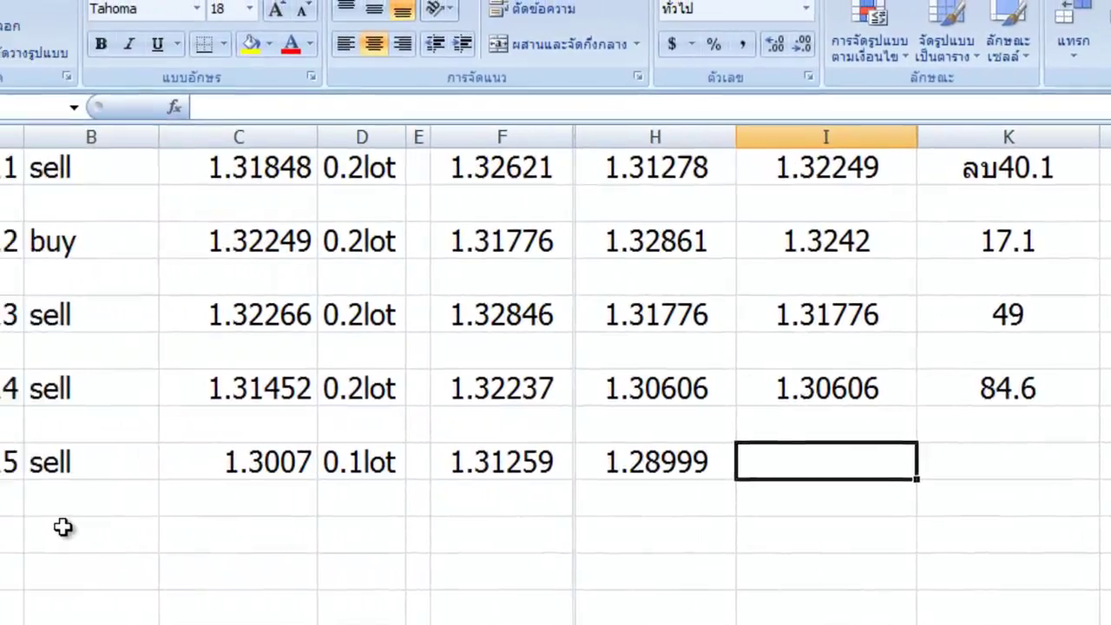
# - Log trade 16 in row 35 as a sell at 1.29437 with a size of 0.2lot
pyautogui.click(60, 531)
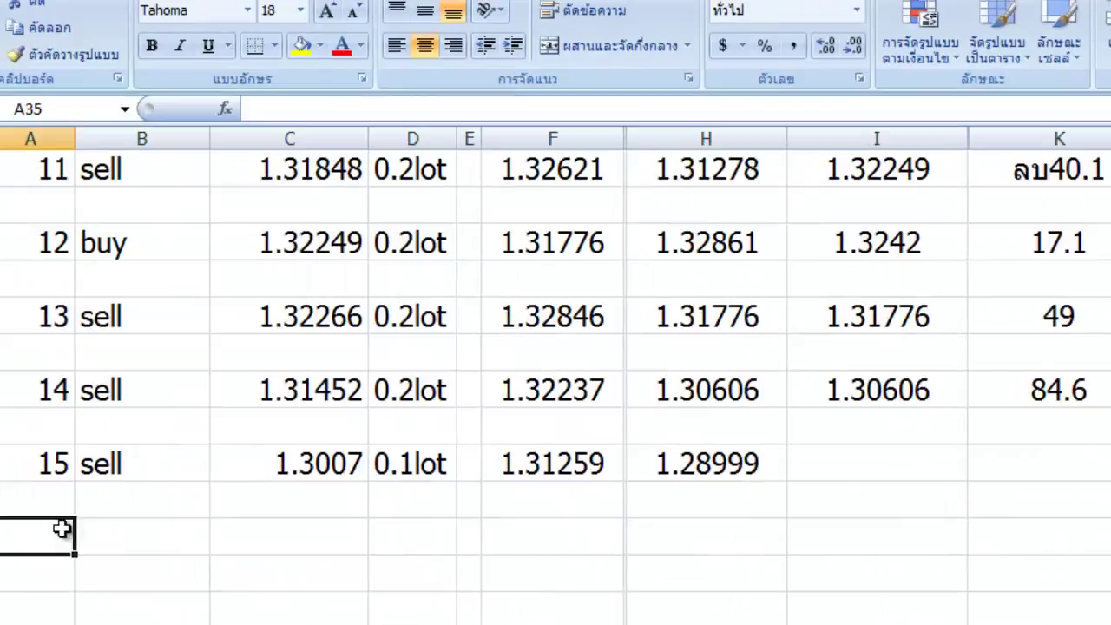
pyautogui.write('16')
pyautogui.click(107, 538)
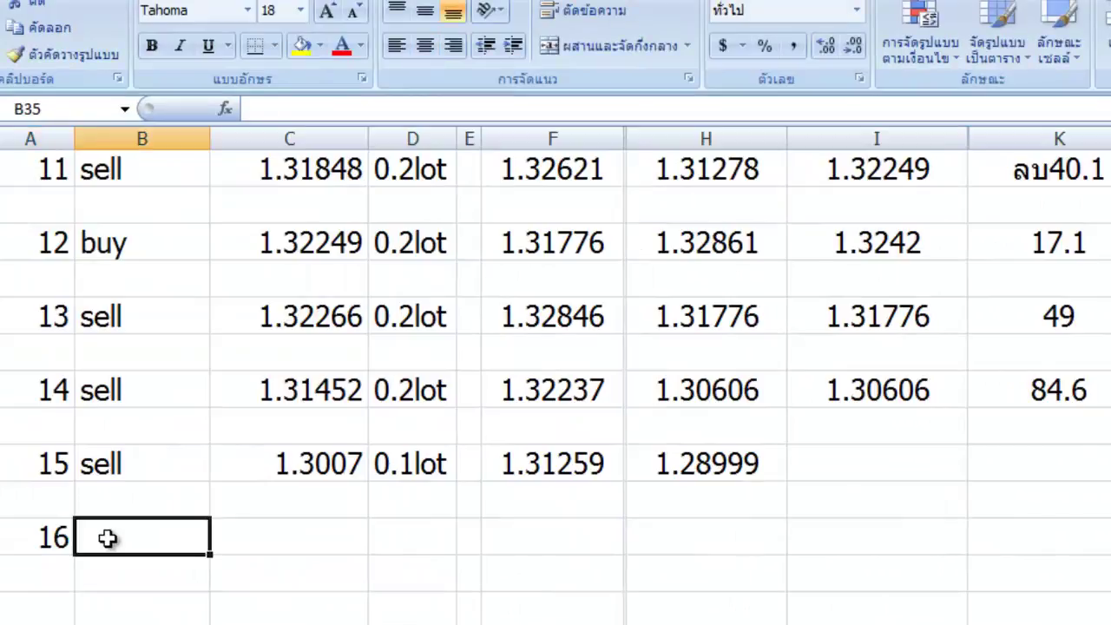
pyautogui.write('sell')
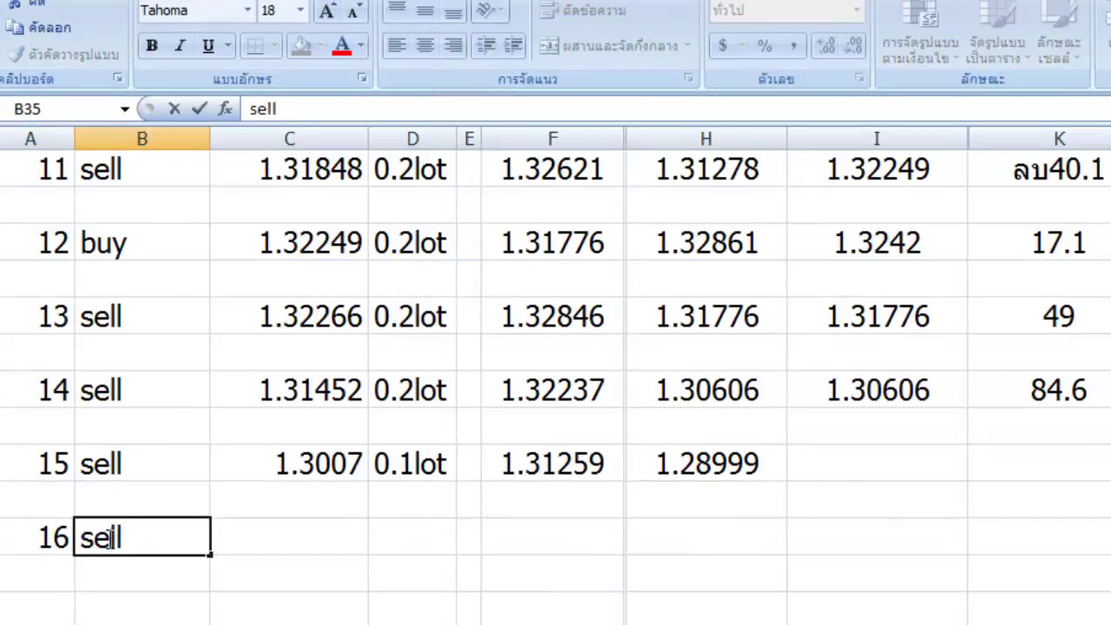
pyautogui.press('Tab')
pyautogui.write('1.')
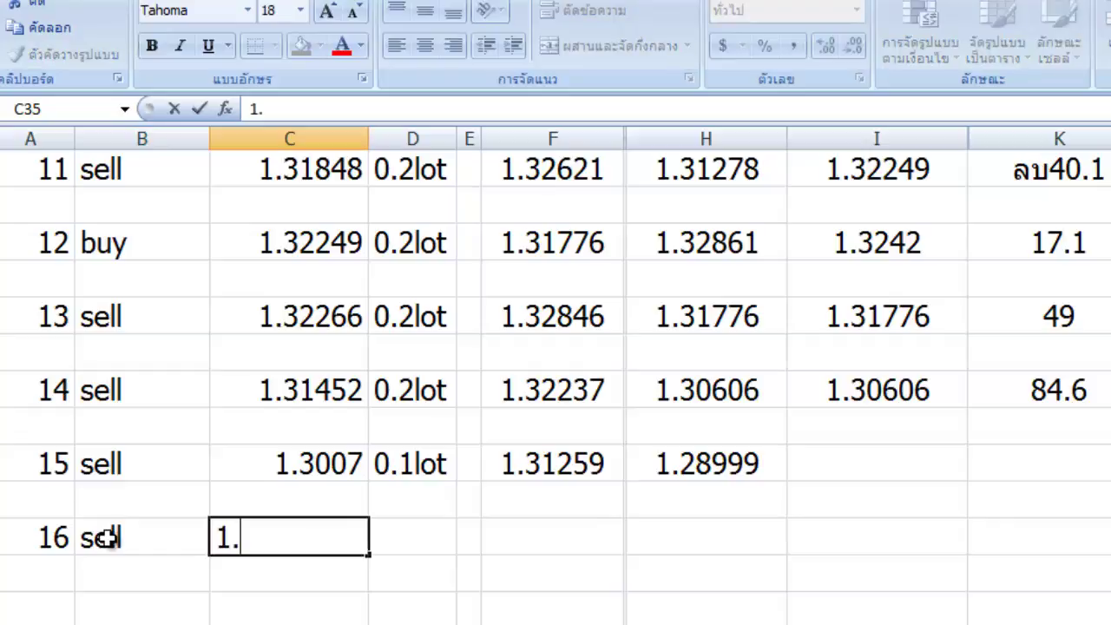
pyautogui.write('29437')
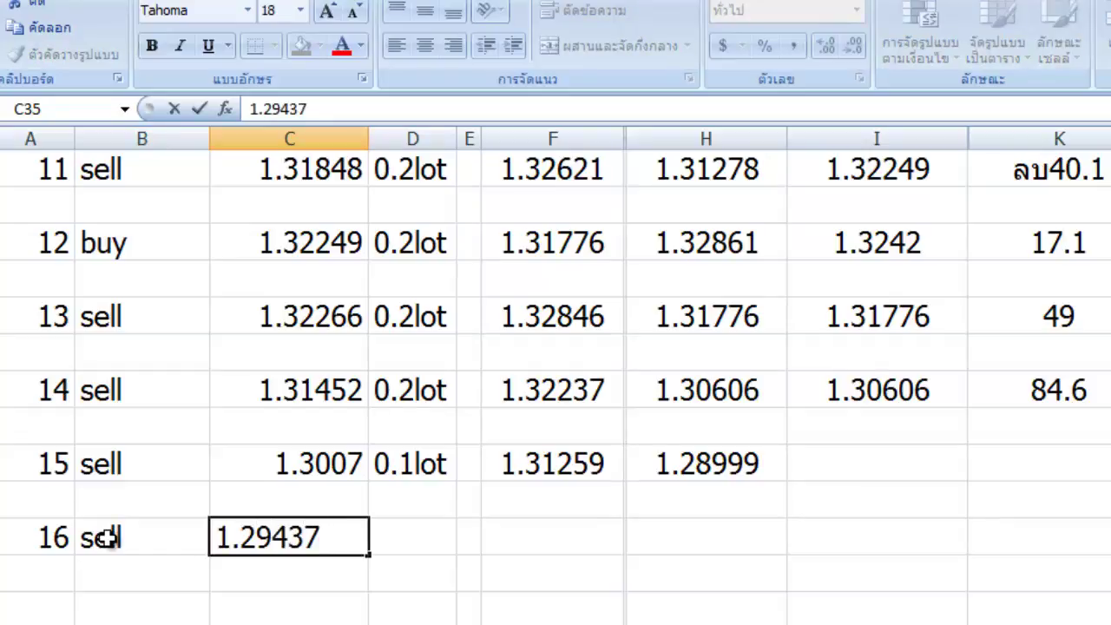
pyautogui.press('Tab')
pyautogui.write('0.2')
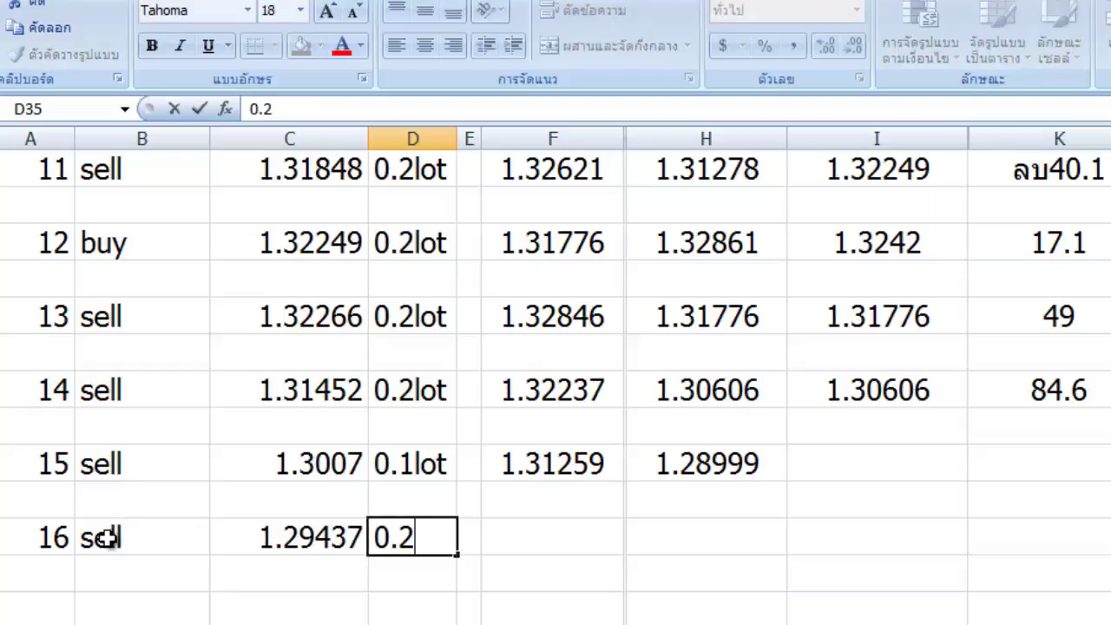
pyautogui.write('lot')
pyautogui.press('Tab')
pyautogui.press('Tab')
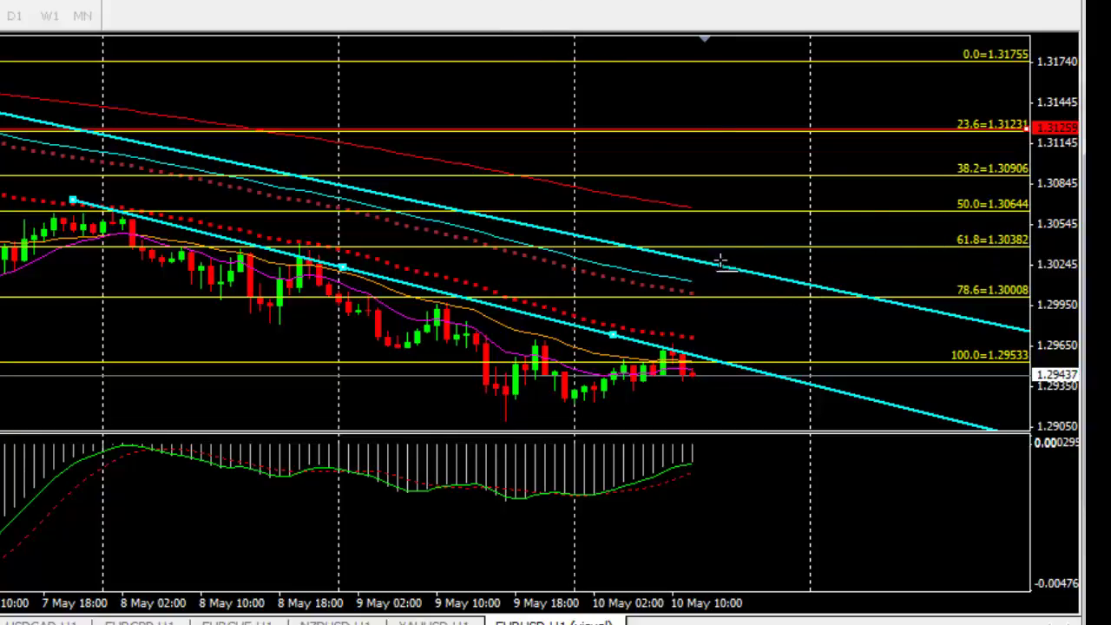
# - Place a horizontal stop line at 1.30466 on the MetaTrader chart and enter that price for trade 16 in F35 in Excel
pyautogui.click(735, 235)
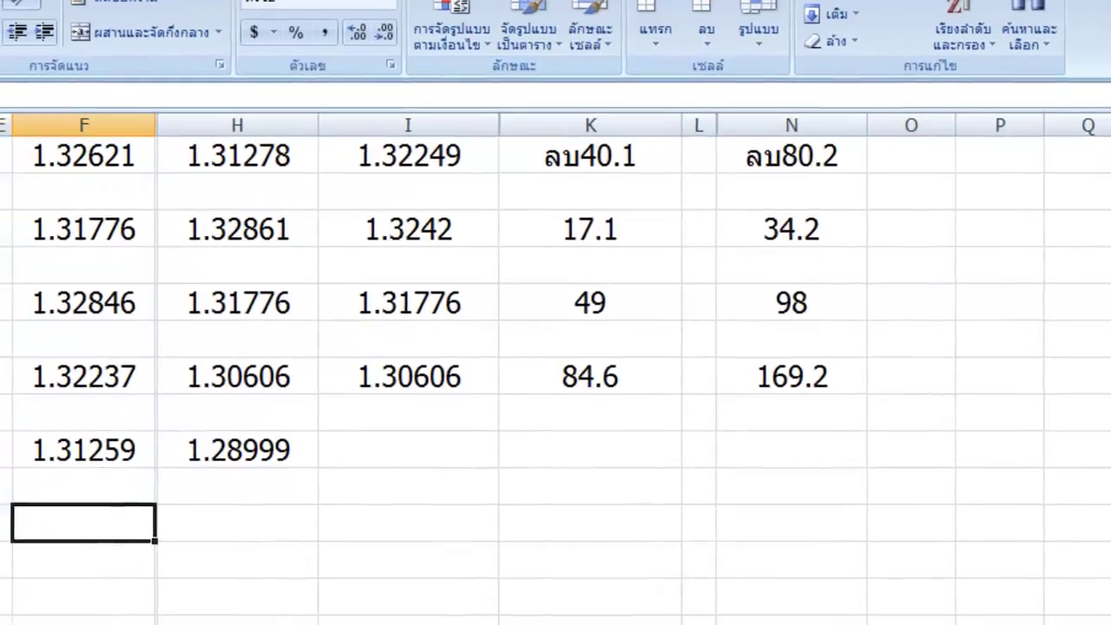
pyautogui.write('1.3')
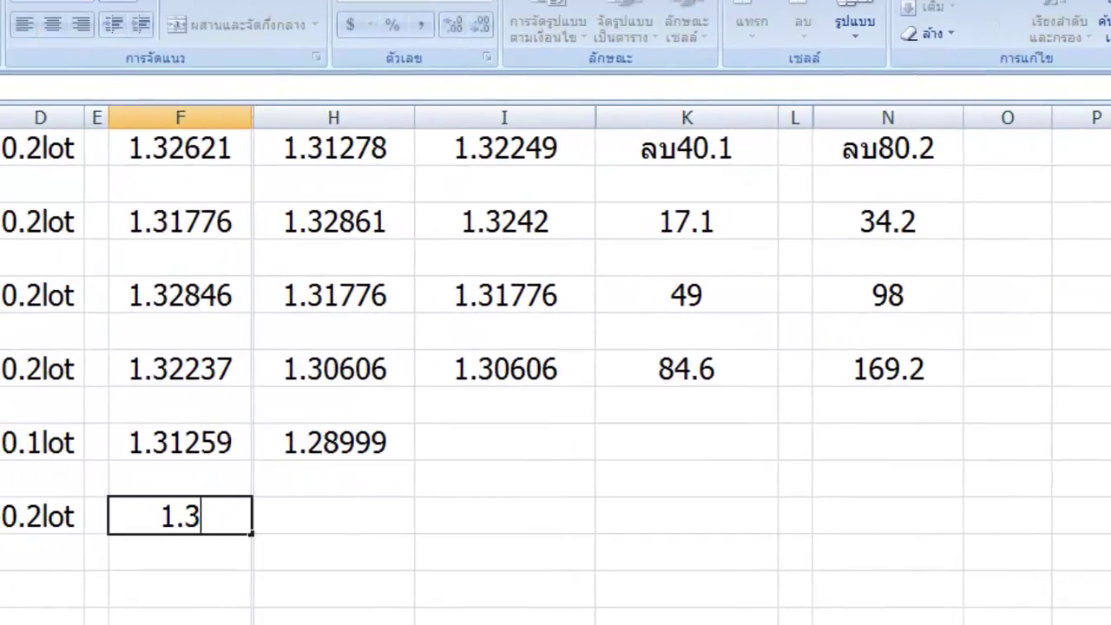
pyautogui.write('0466')
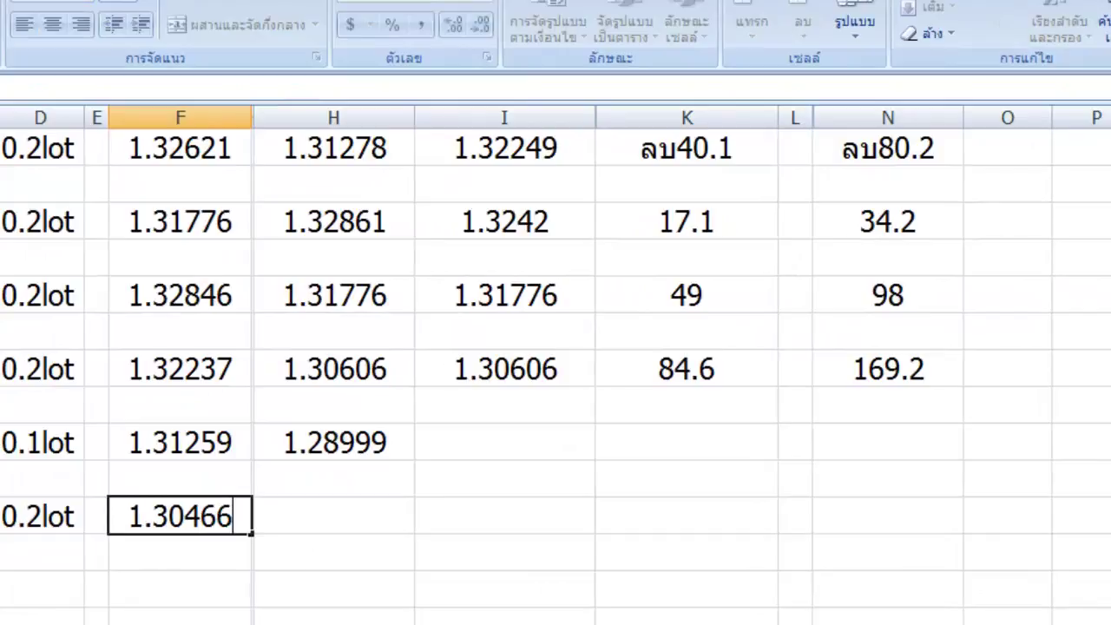
pyautogui.click(335, 516)
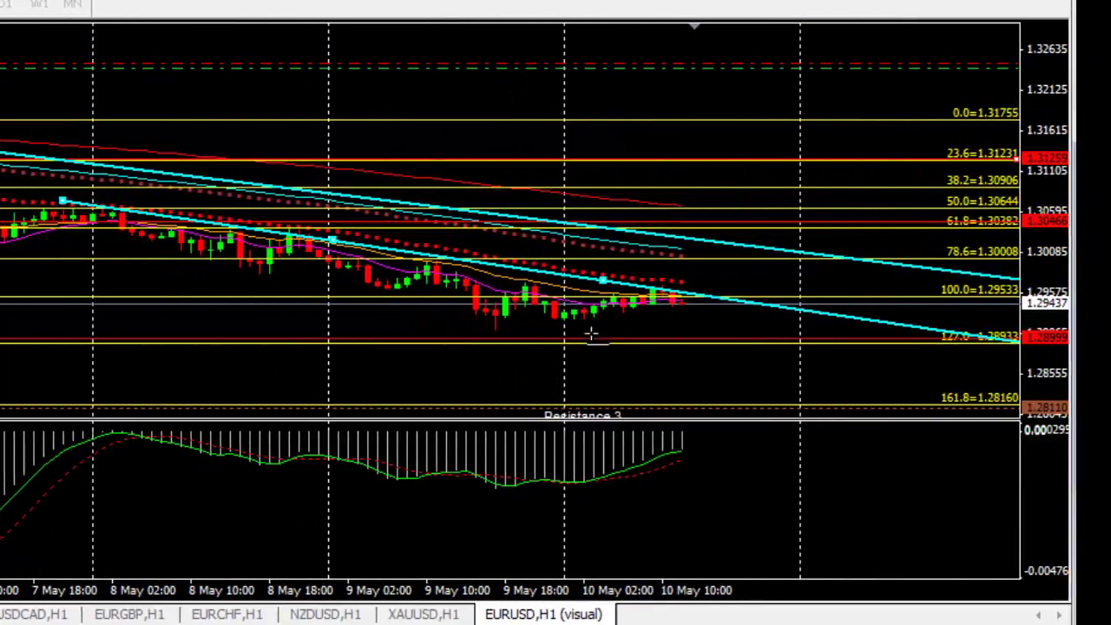
# - Place a horizontal line at 1.28278, just above the 161.8 Fibonacci level, and enter it as trade 16's target in H35
pyautogui.click(710, 399)
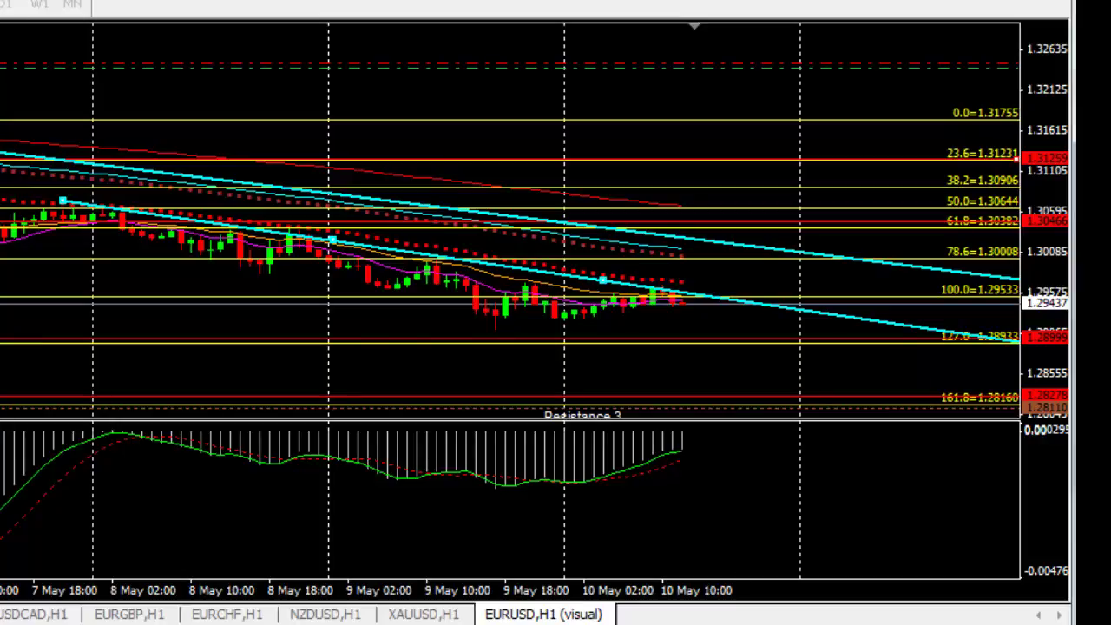
pyautogui.hotkey('alt', 'Tab')
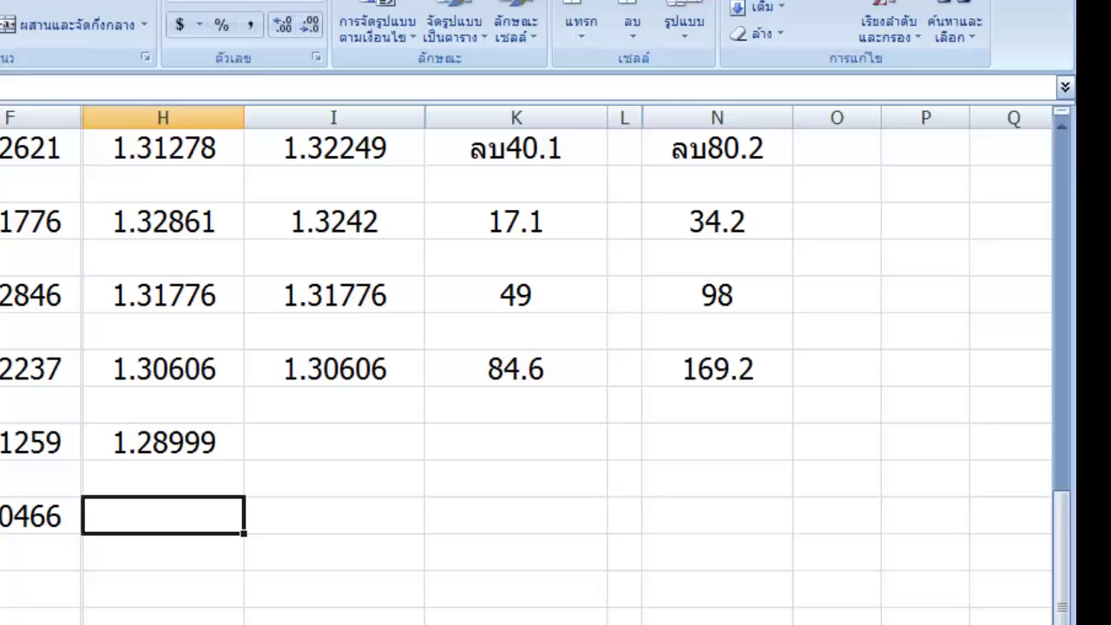
pyautogui.write('1.28')
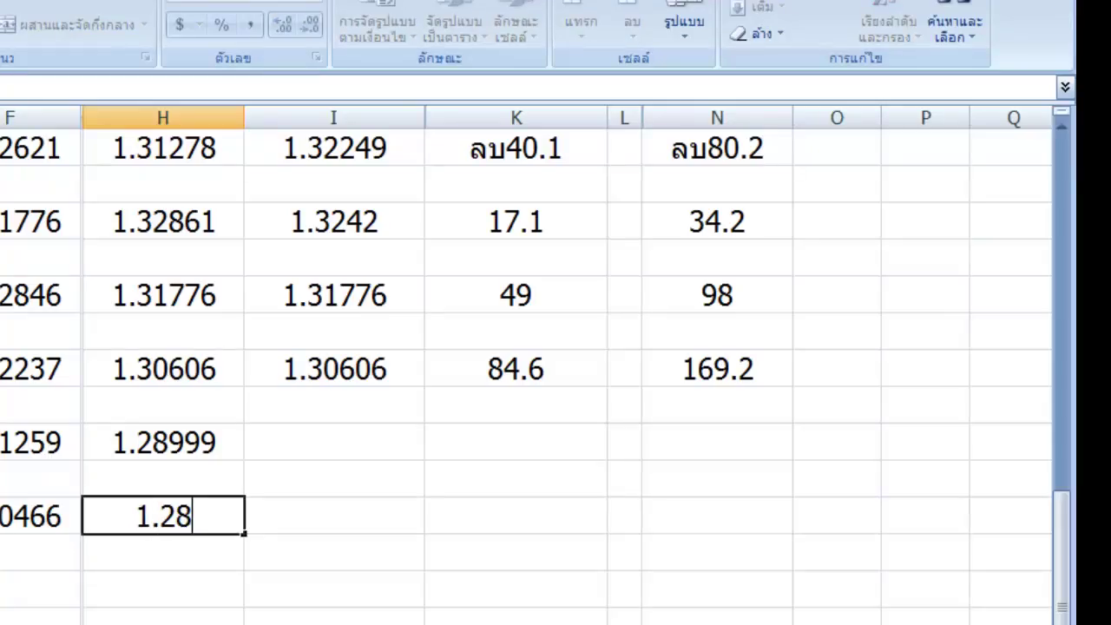
pyautogui.write('278')
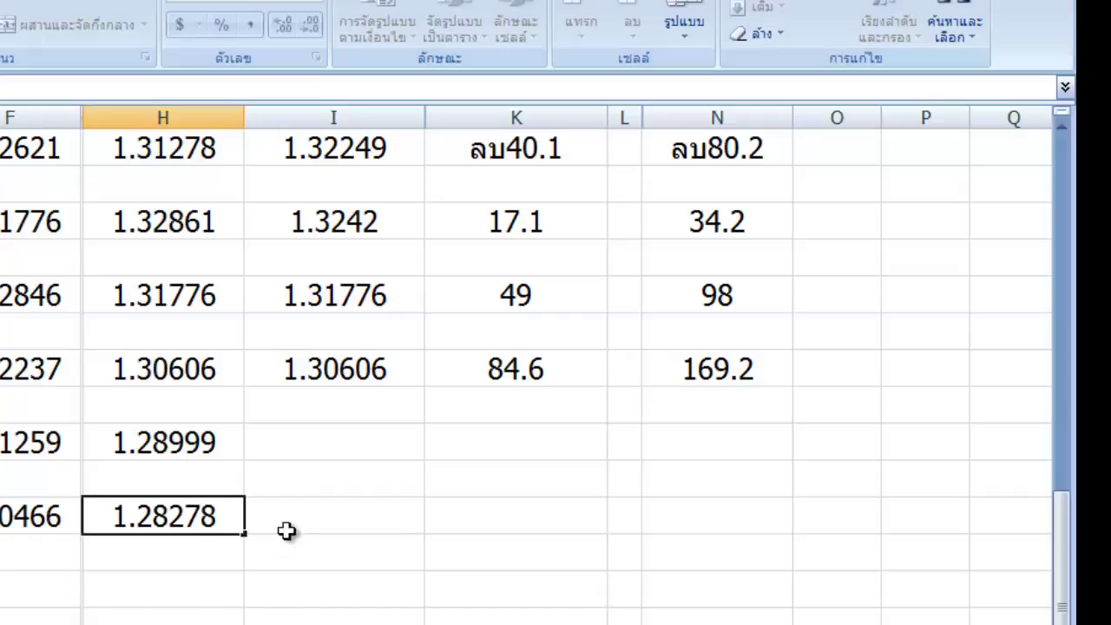
pyautogui.click(318, 511)
pyautogui.click(339, 433)
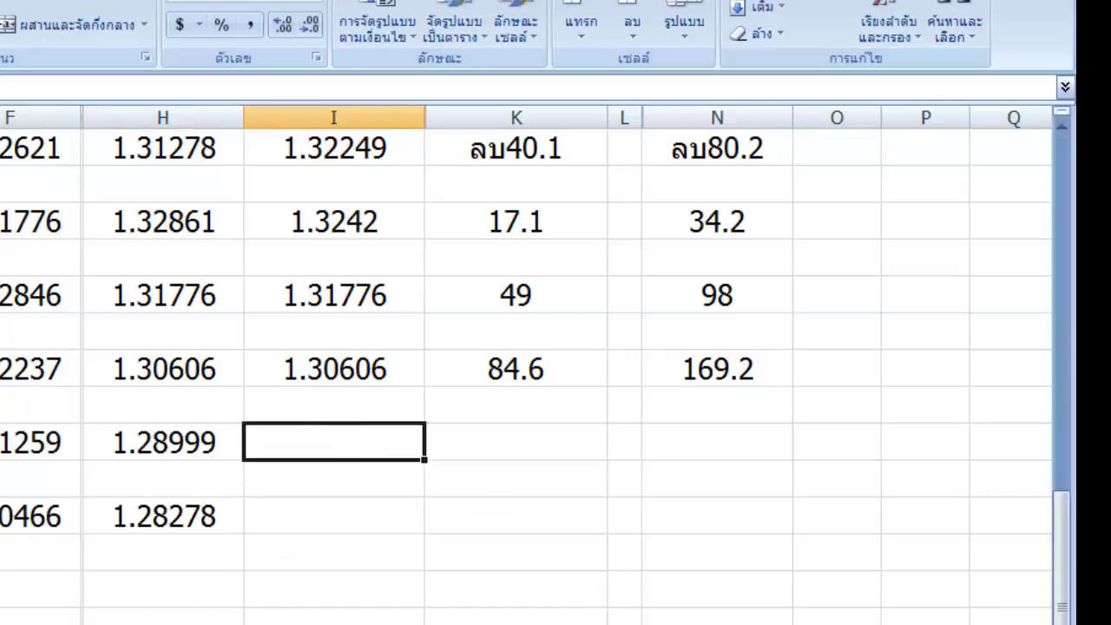
# - Switch back to the MetaTrader chart and delete the Fibonacci retracement and the lower descending trendline
pyautogui.hotkey('alt', 'Tab')
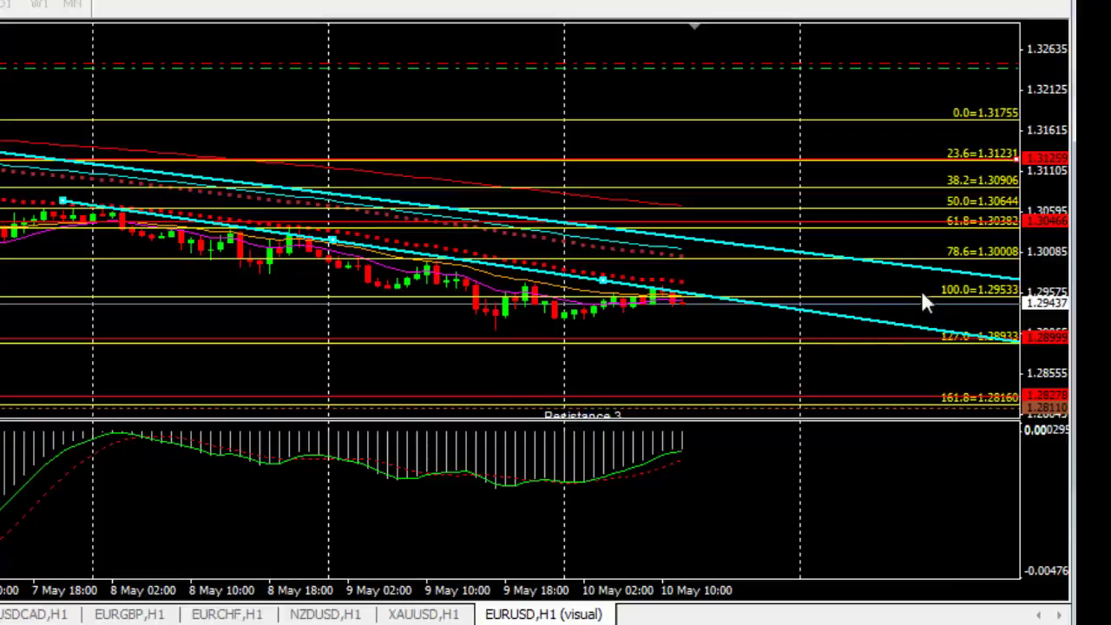
pyautogui.moveTo(1027, 271); pyautogui.dragTo(1069, 52)
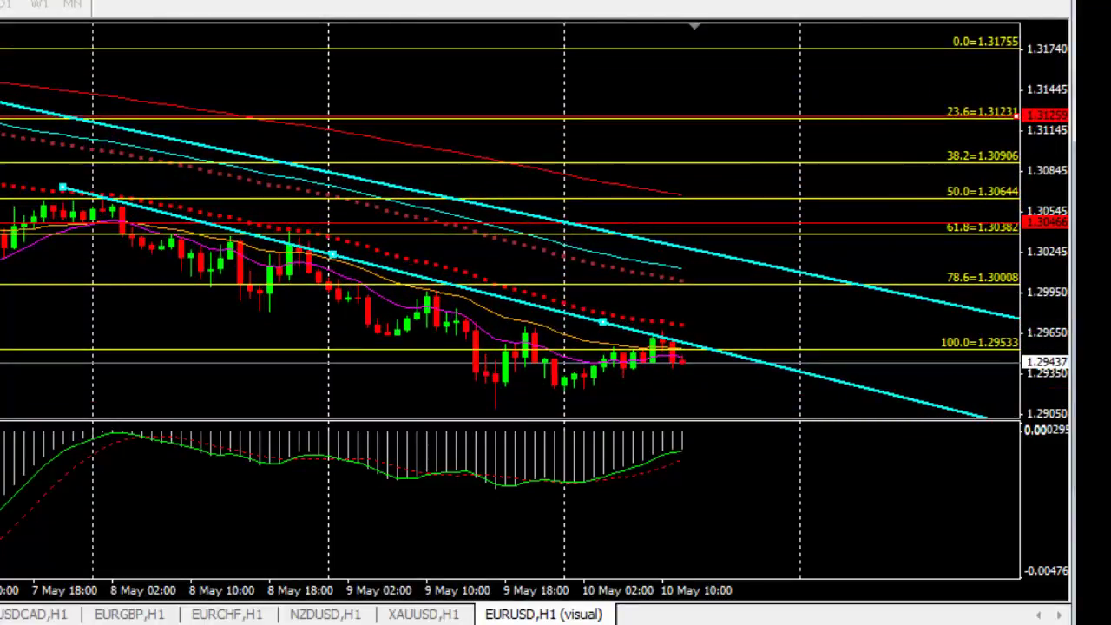
pyautogui.rightClick(1, 257)
pyautogui.click(7, 342)
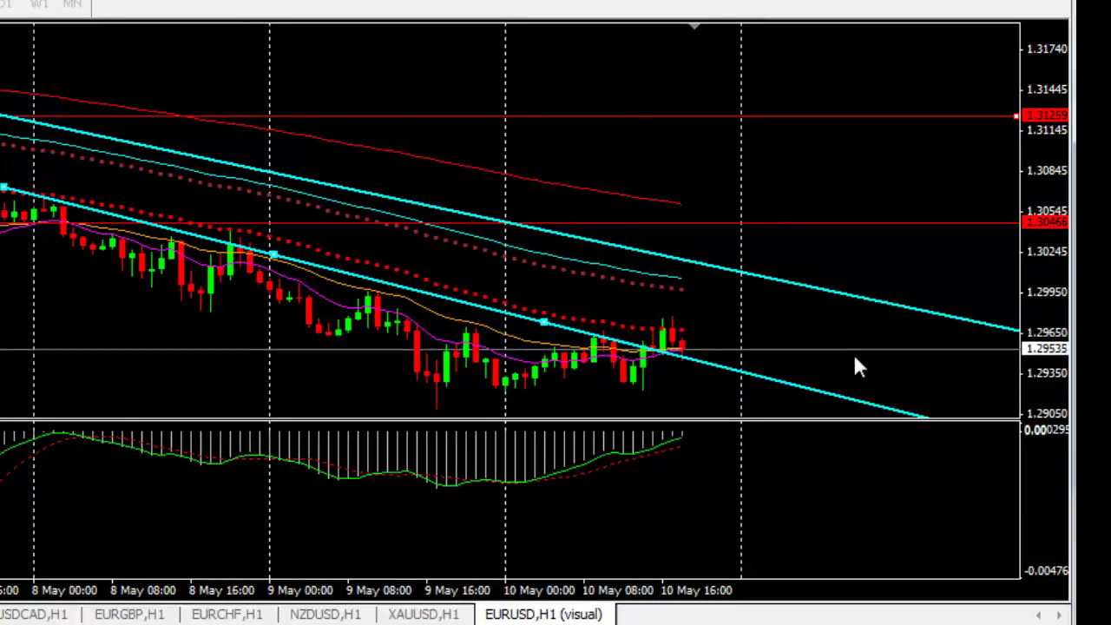
pyautogui.rightClick(779, 386)
pyautogui.click(843, 463)
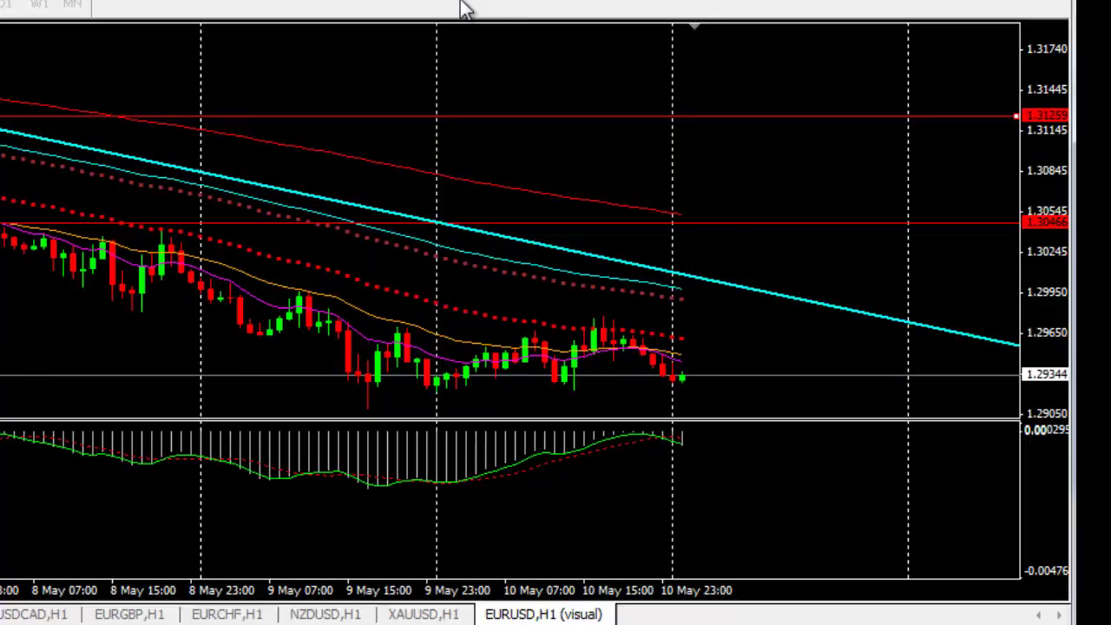
# - Measure the decline from the 1 May high to the 7 May low with the crosshair
pyautogui.press('-')
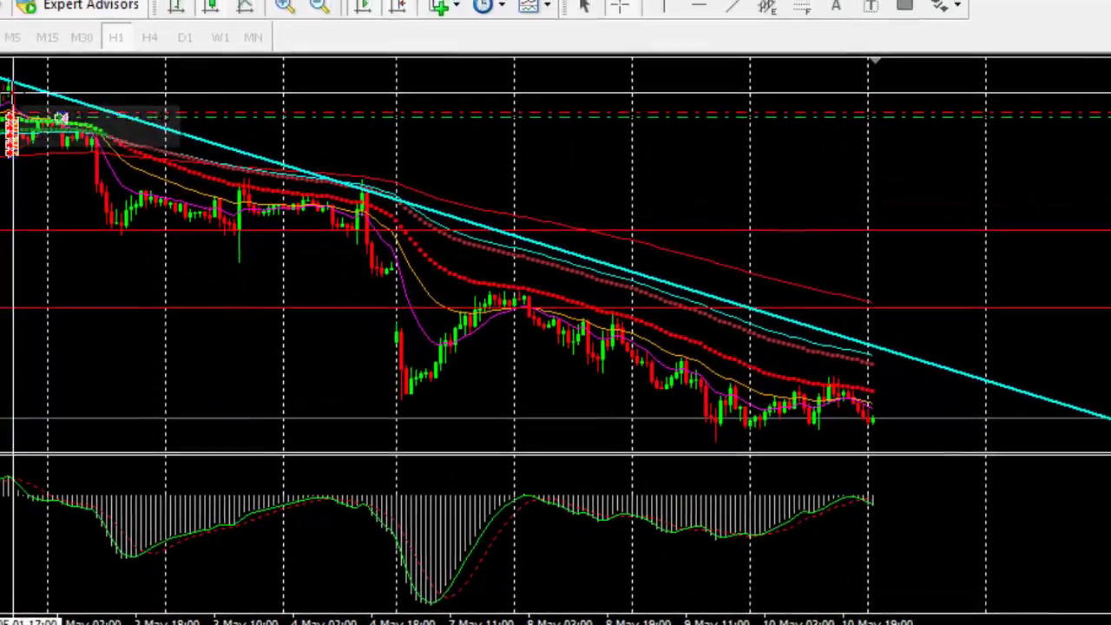
pyautogui.moveTo(125, 130); pyautogui.dragTo(469, 395)
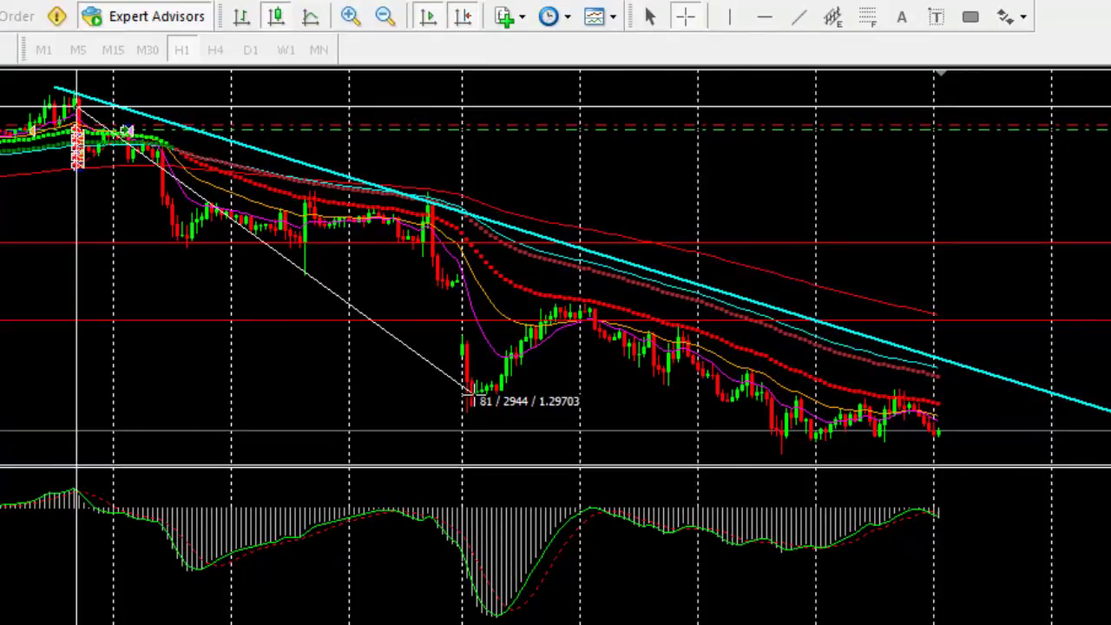
pyautogui.moveTo(469, 394); pyautogui.dragTo(476, 406)
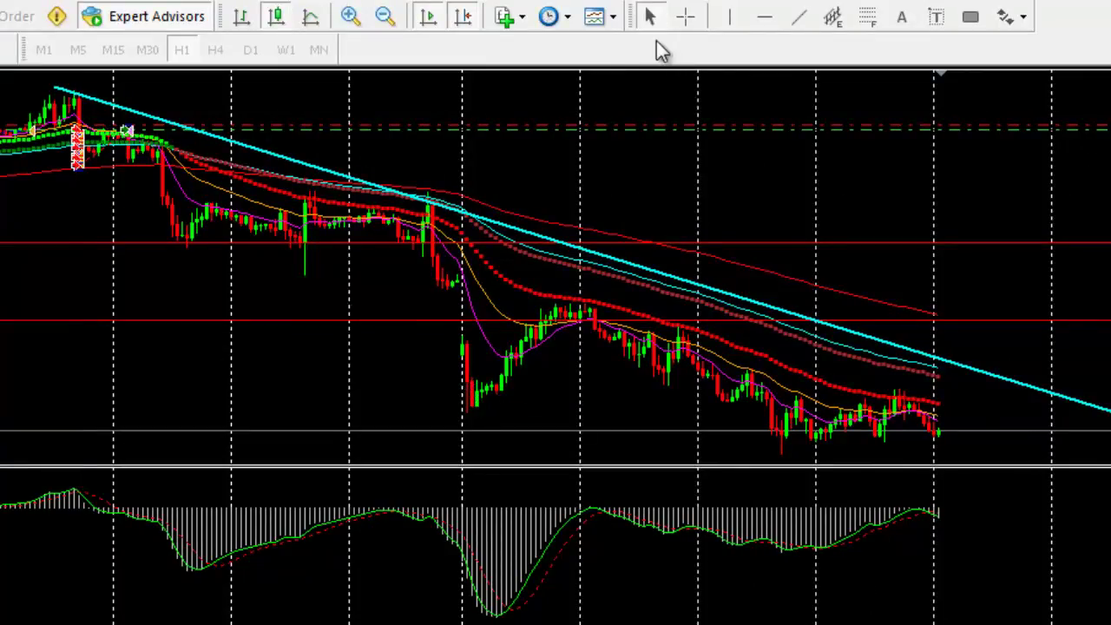
pyautogui.click(350, 17)
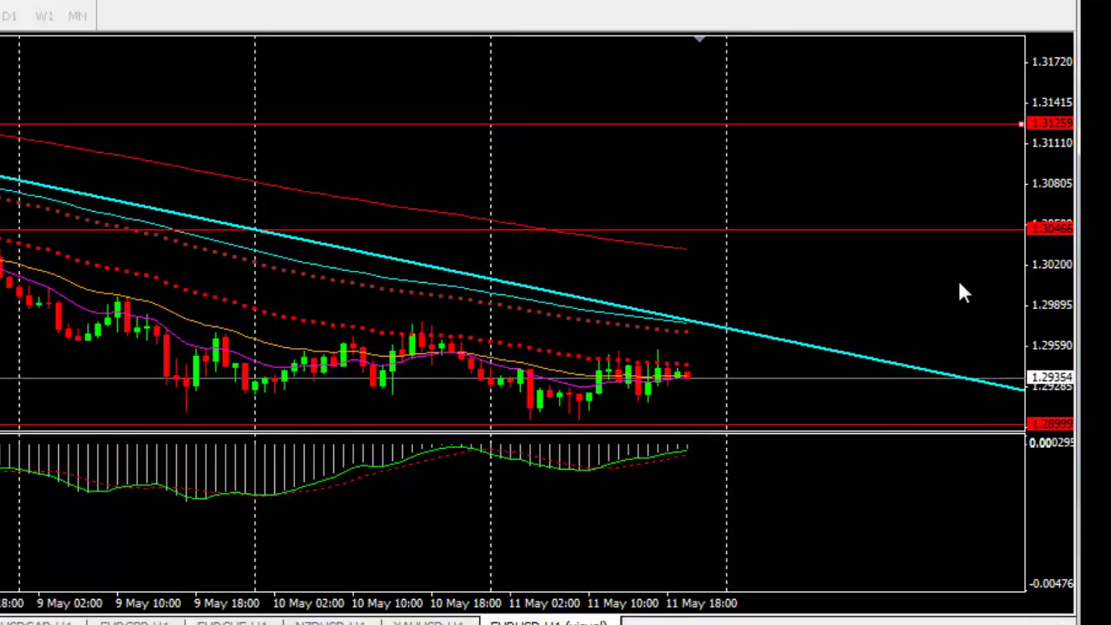
# - Check the wider downtrend since 4 May and run the visual test forward until price passes the 1.28999 target line
pyautogui.click(143, 5)
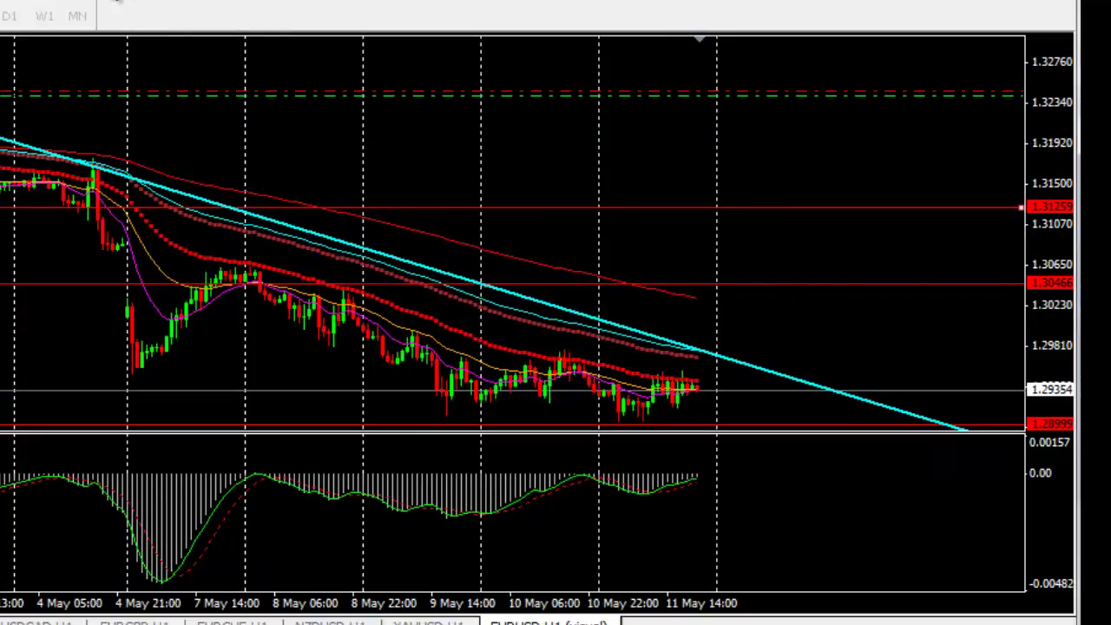
pyautogui.click(117, 4)
pyautogui.scroll(-10, 809, 304)
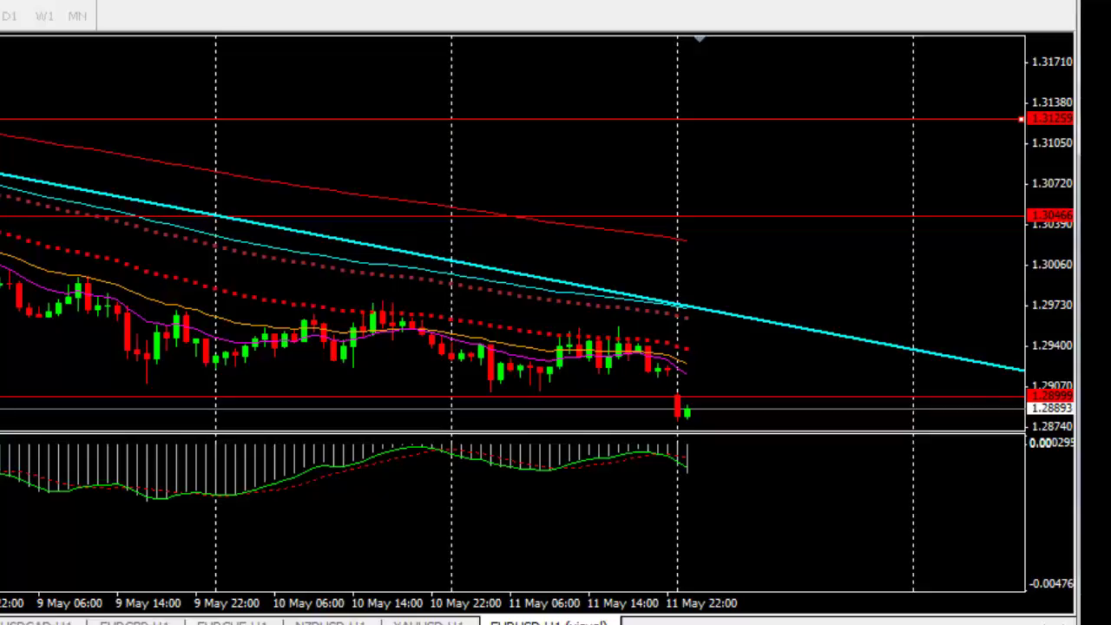
# - Switch to the Excel log and enter 1.28999 as the closing price of trade 15 in I33
pyautogui.moveTo(412, 624)
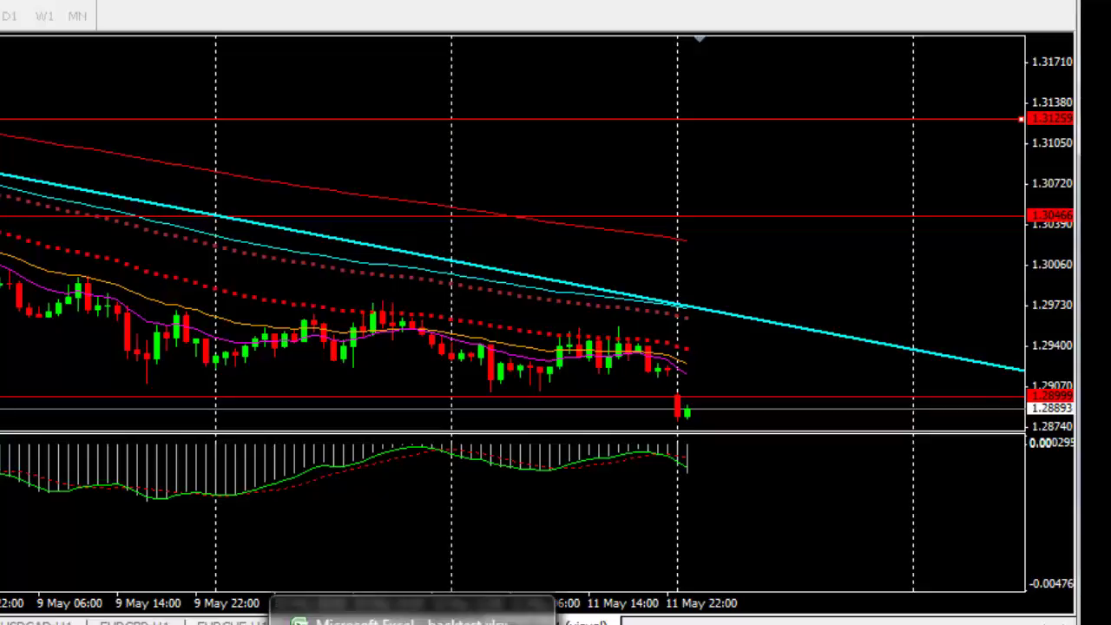
pyautogui.click(412, 622)
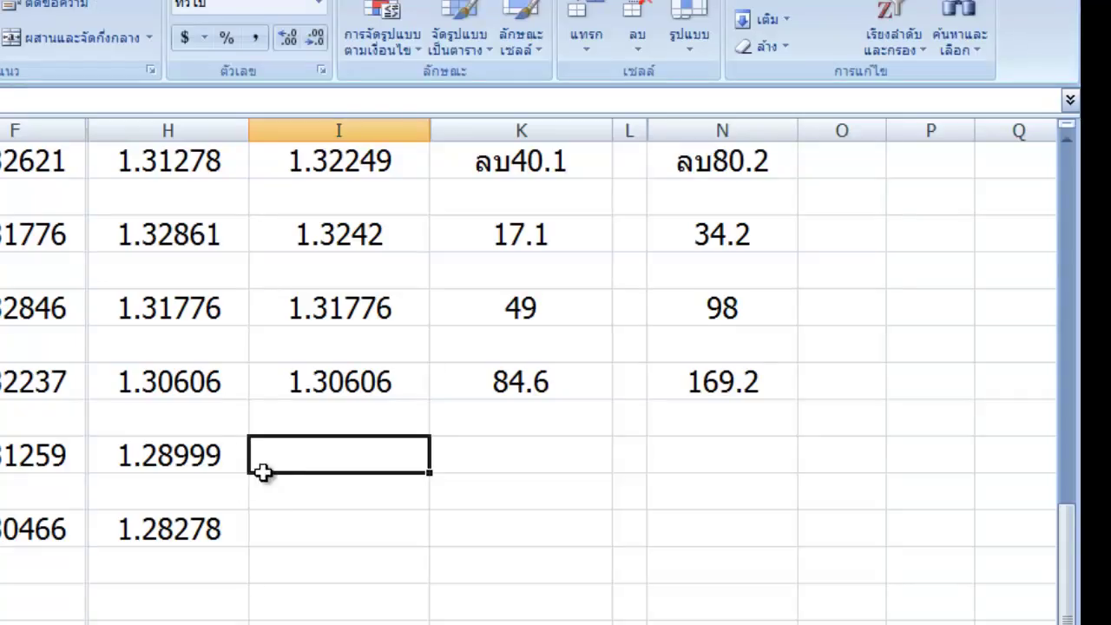
pyautogui.write('1')
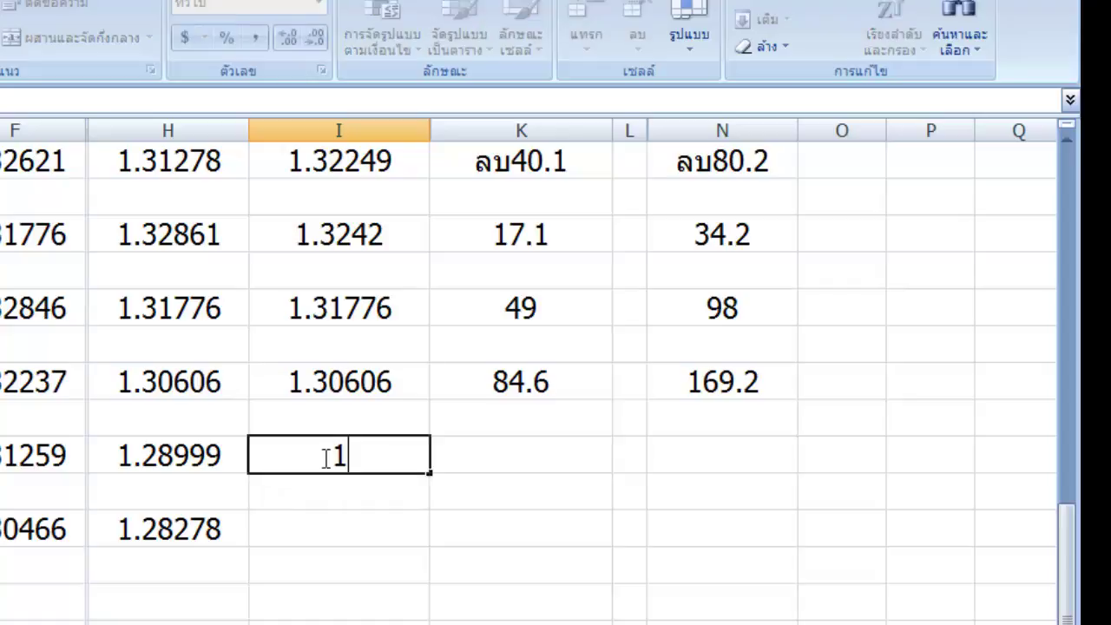
pyautogui.write('.28999')
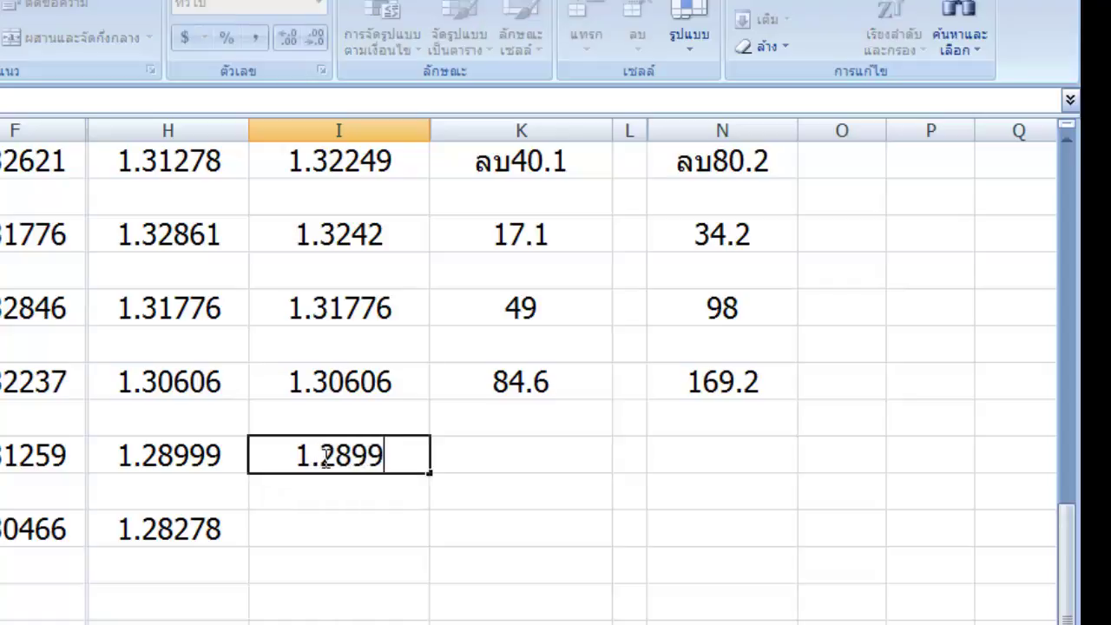
pyautogui.click(508, 446)
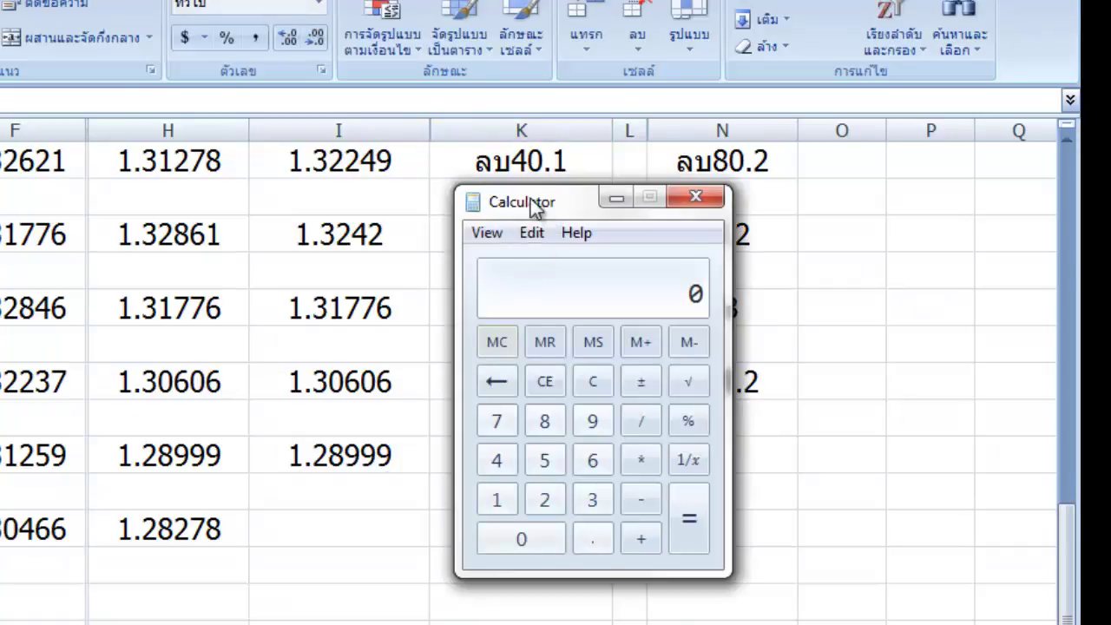
# - Work out trade 15's pip gain in Calculator by subtracting 28999 from 30070
pyautogui.moveTo(532, 205); pyautogui.dragTo(147, 59)
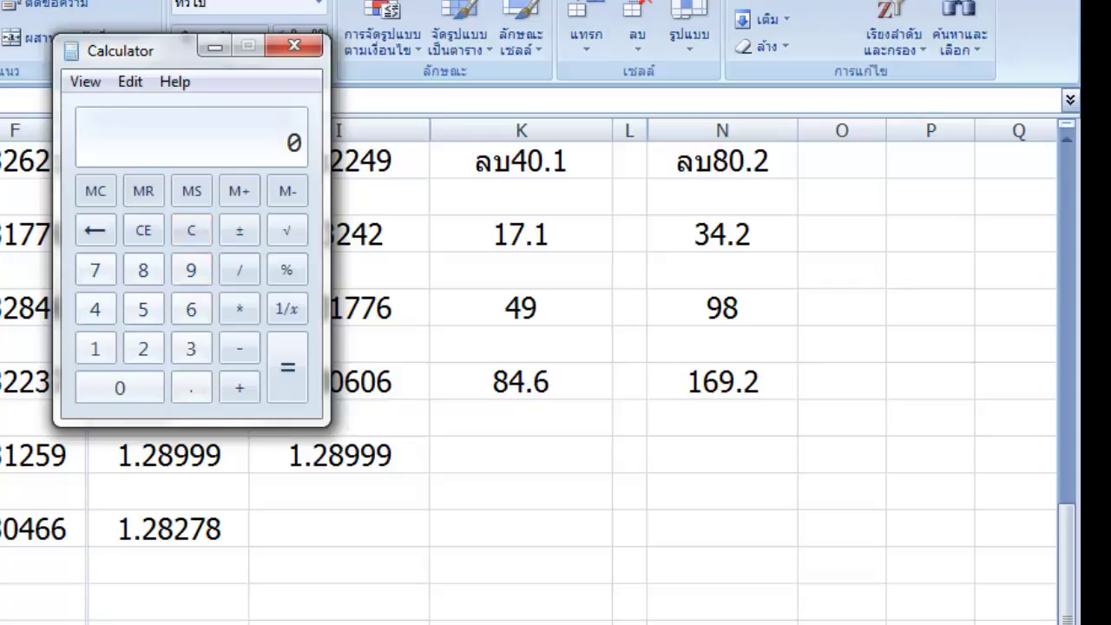
pyautogui.click(191, 351)
pyautogui.click(118, 387)
pyautogui.click(119, 387)
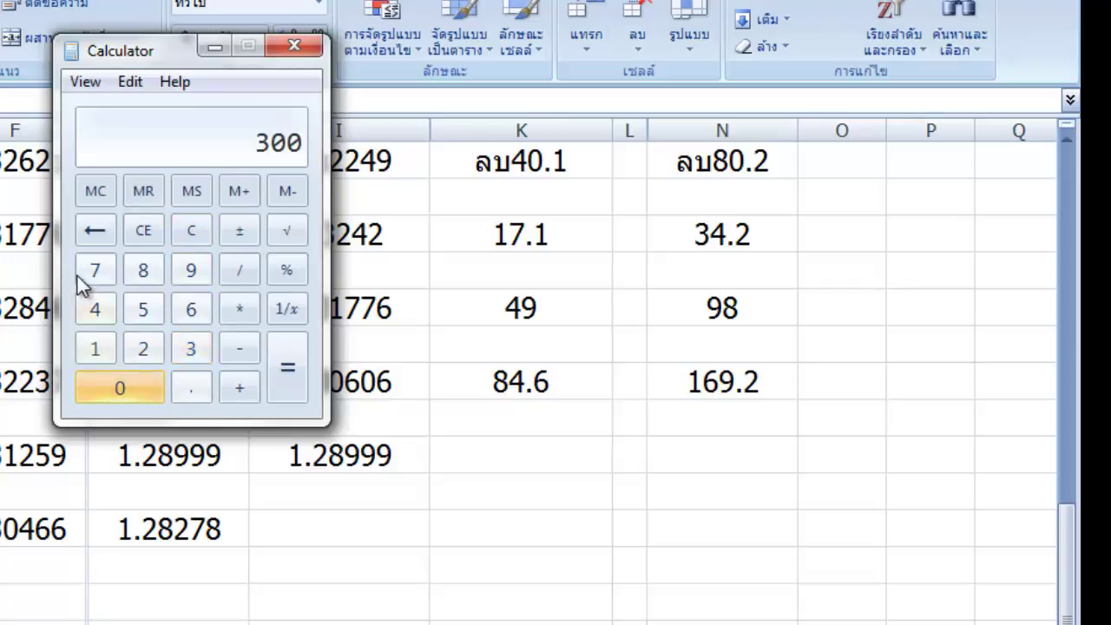
pyautogui.click(94, 270)
pyautogui.click(119, 387)
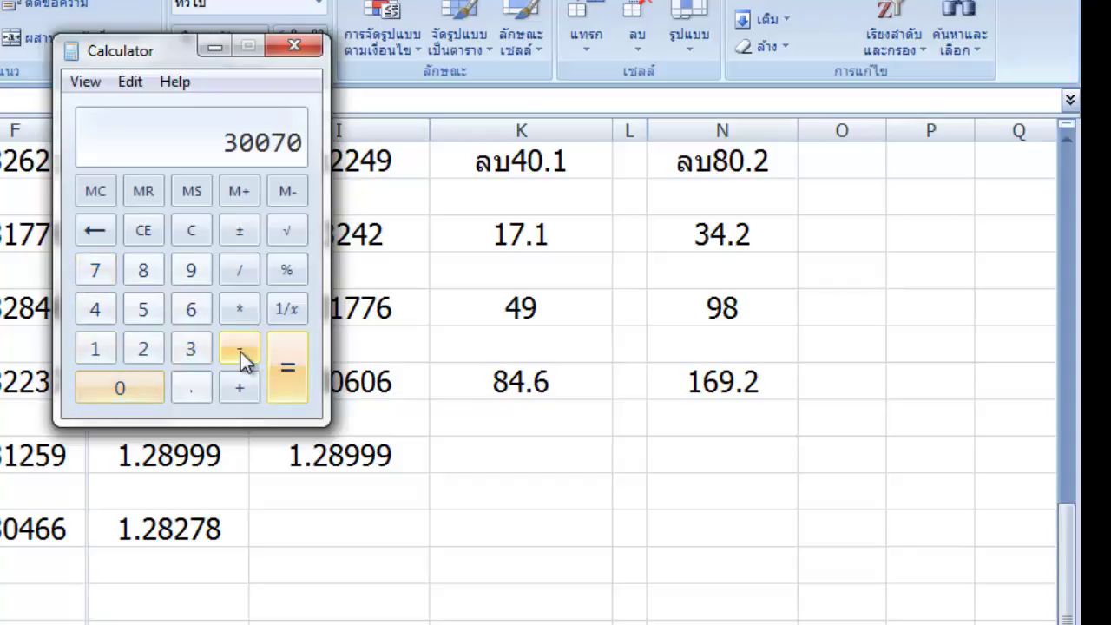
pyautogui.click(143, 349)
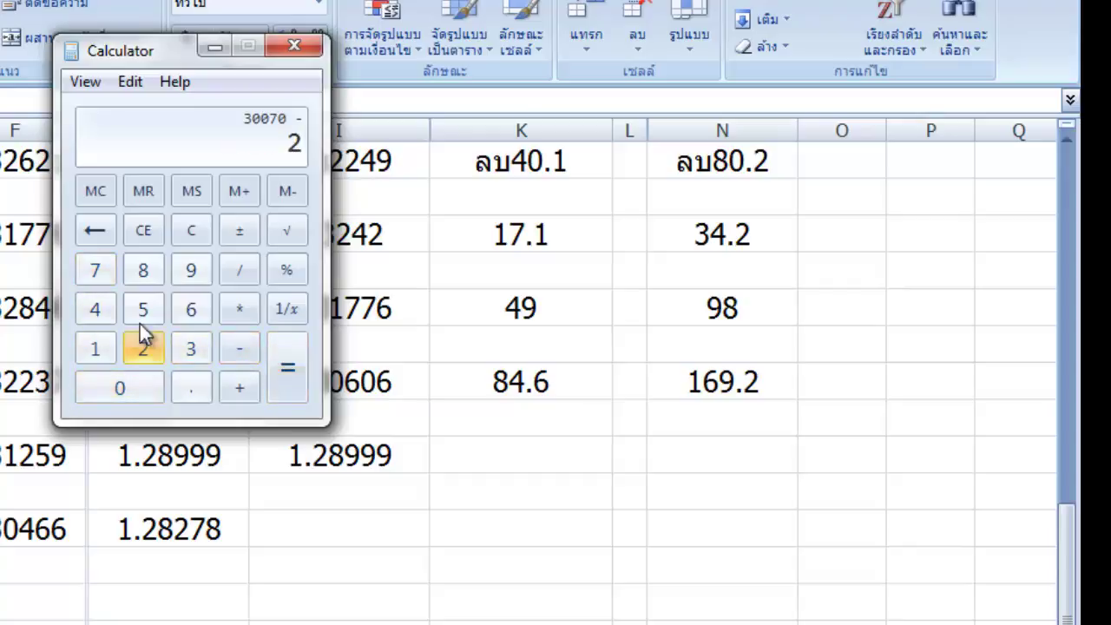
pyautogui.click(144, 270)
pyautogui.click(191, 270)
pyautogui.click(191, 270)
pyautogui.click(191, 270)
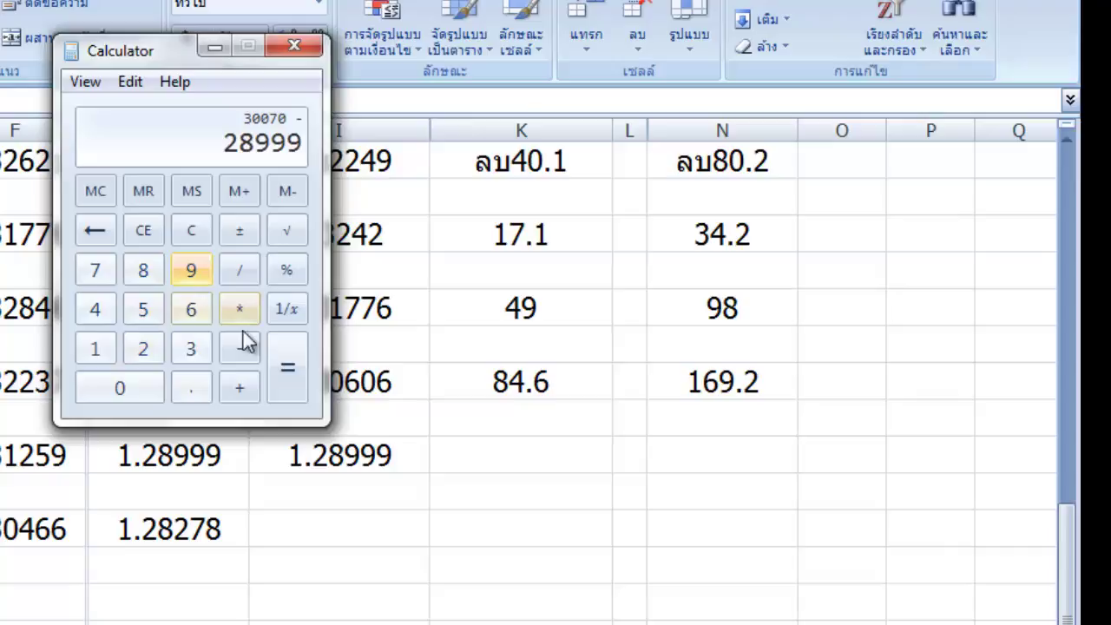
pyautogui.click(278, 373)
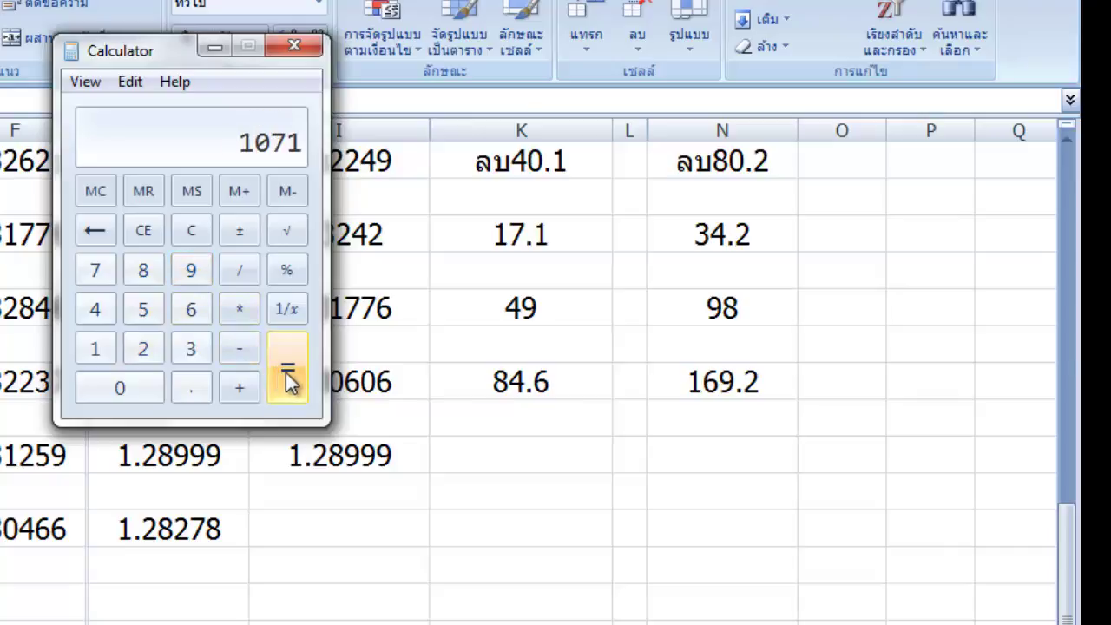
# - Enter 107.1 as trade 15's result in both K33 and N33 of the Excel log
pyautogui.click(486, 457)
pyautogui.write('107.1')
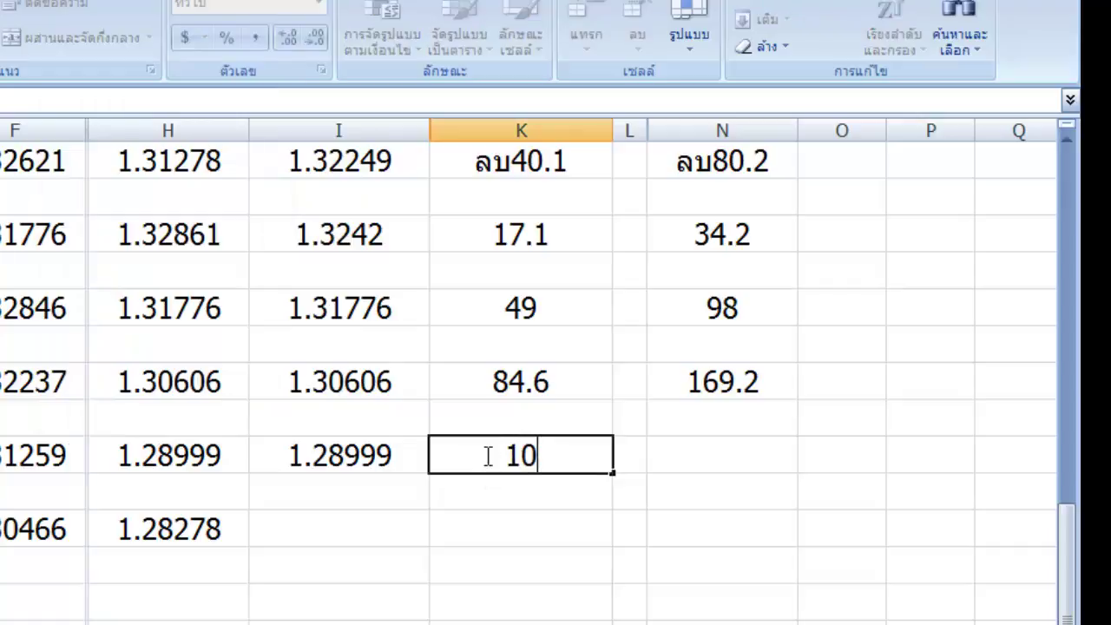
pyautogui.click(707, 456)
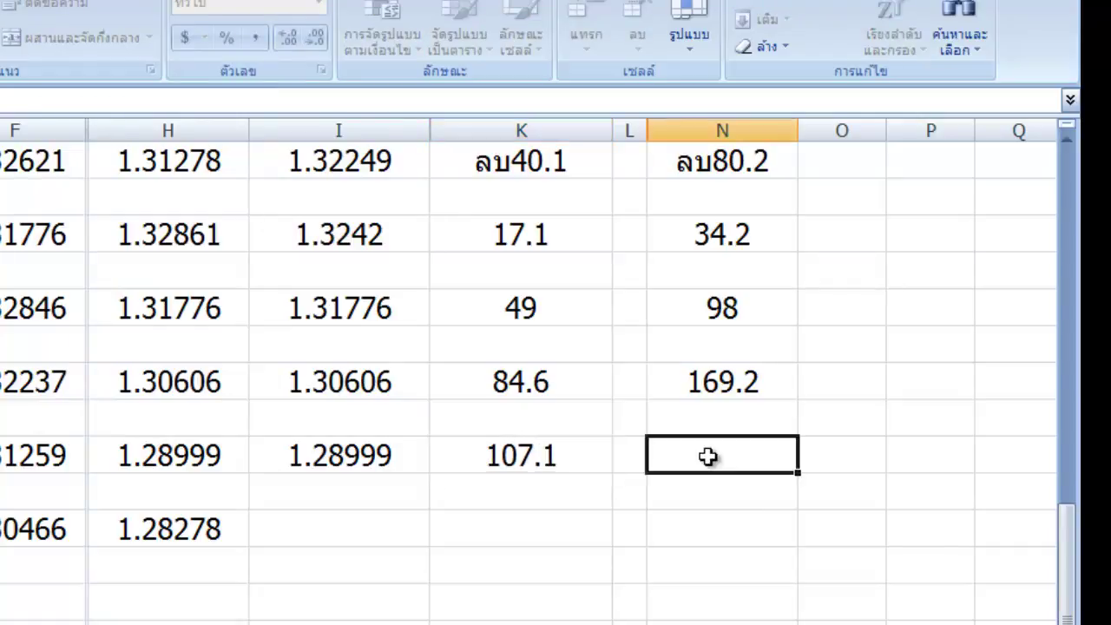
pyautogui.write('1')
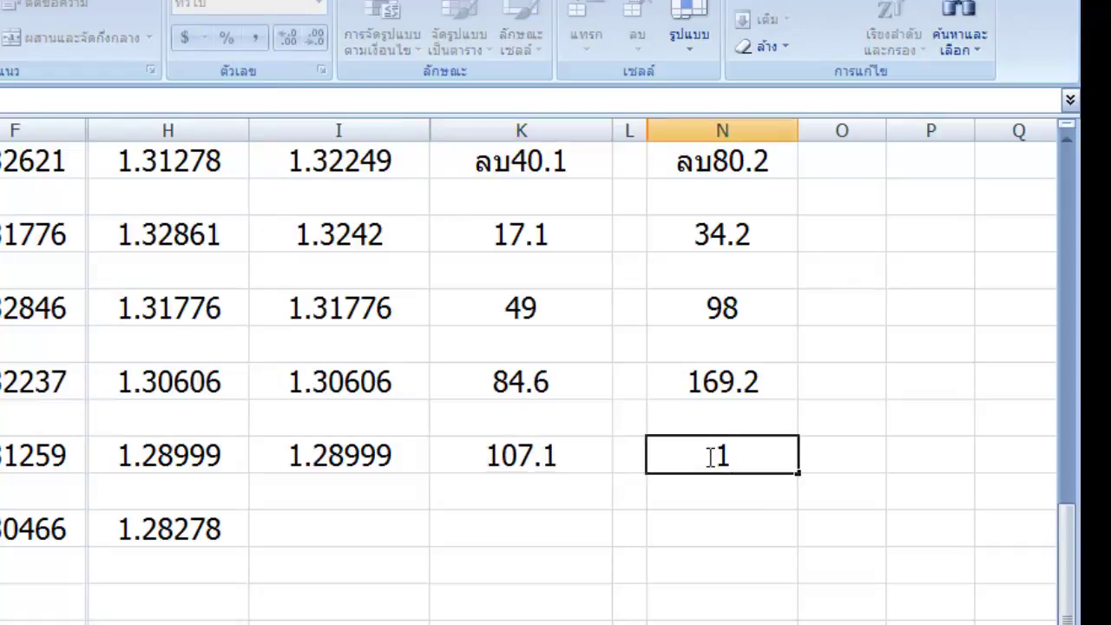
pyautogui.write('07.1')
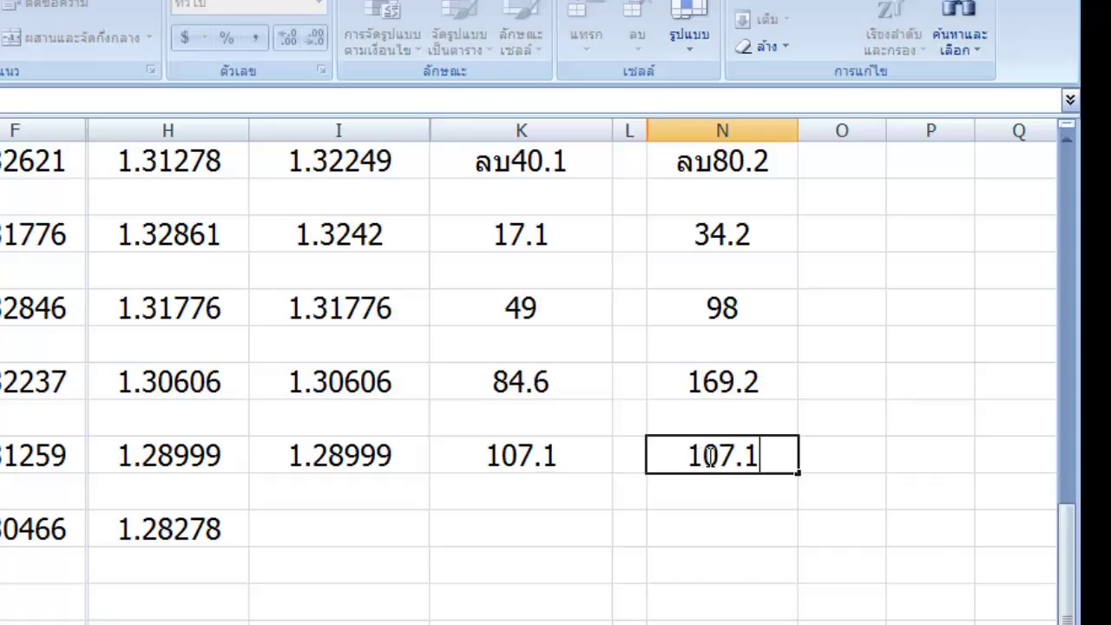
pyautogui.click(535, 503)
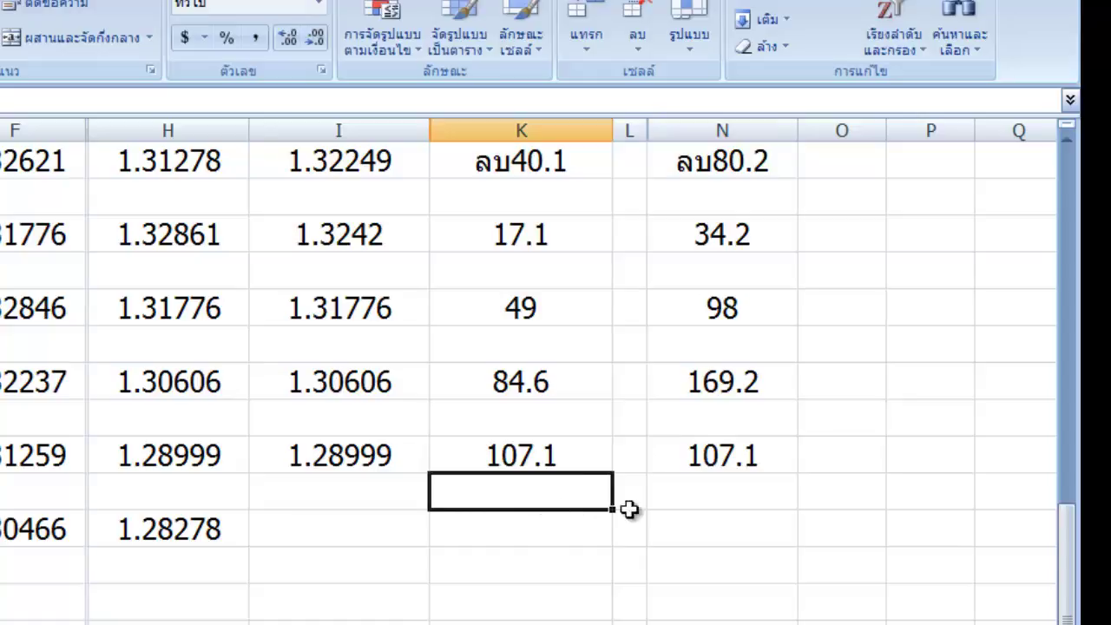
pyautogui.click(321, 529)
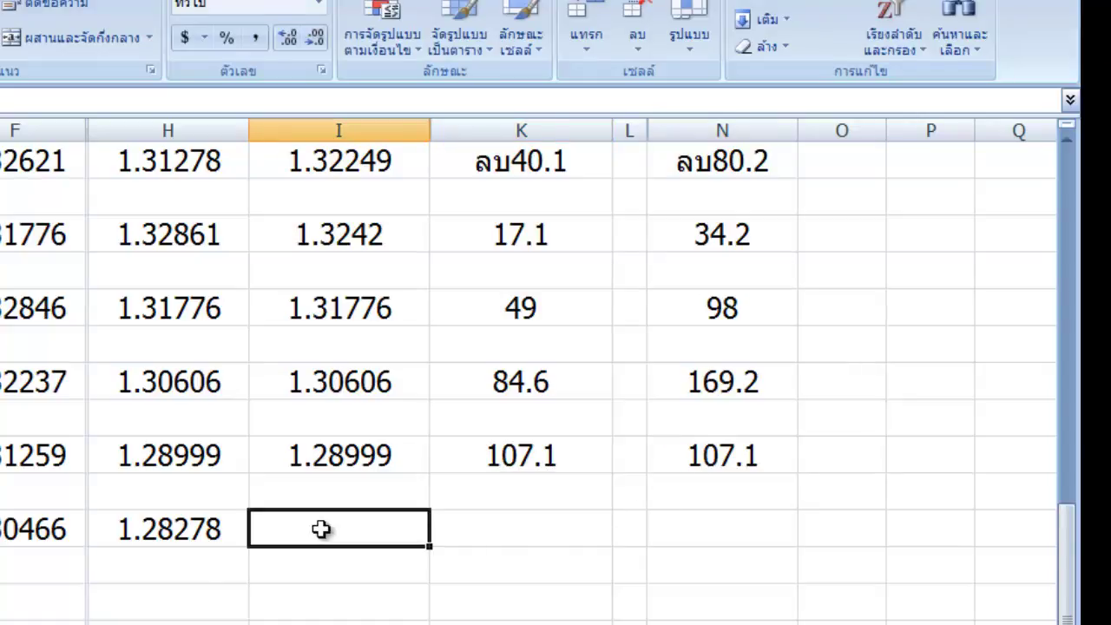
# - Switch to the MetaTrader chart and delete trade 15's horizontal lines at 1.28999 and 1.31259, checking the levels against the Excel log
pyautogui.hotkey('alt', 'Tab')
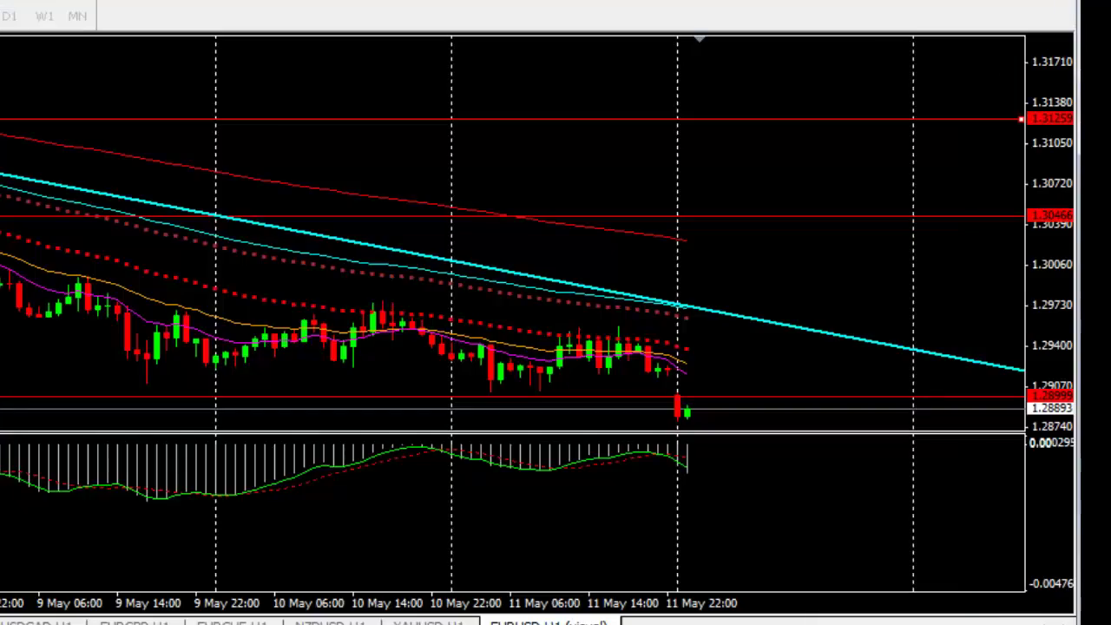
pyautogui.rightClick(853, 395)
pyautogui.click(863, 475)
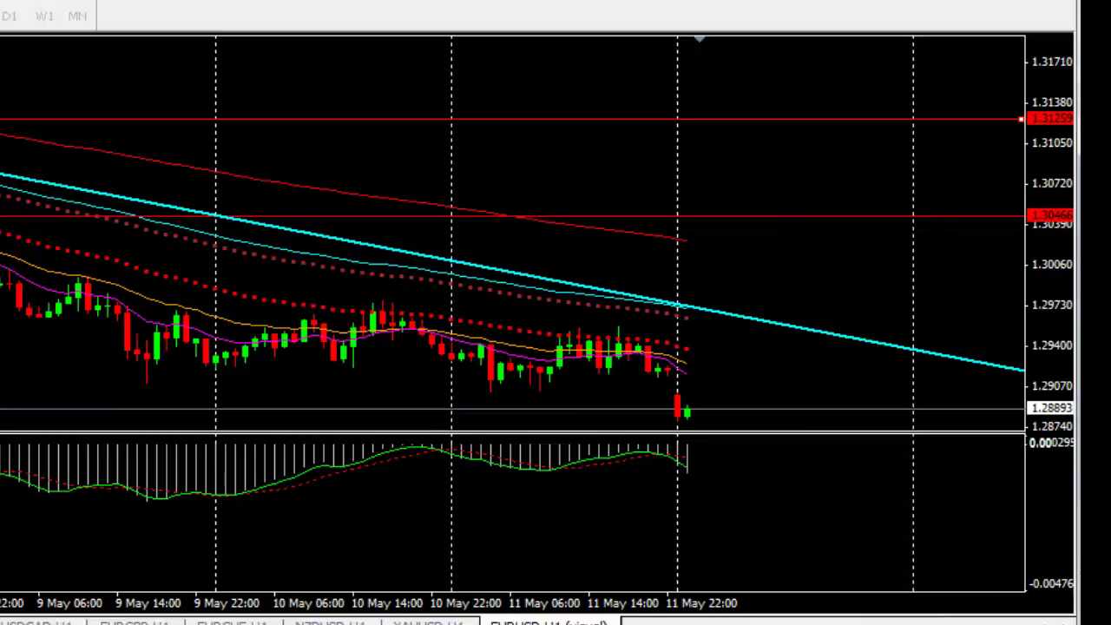
pyautogui.click(413, 622)
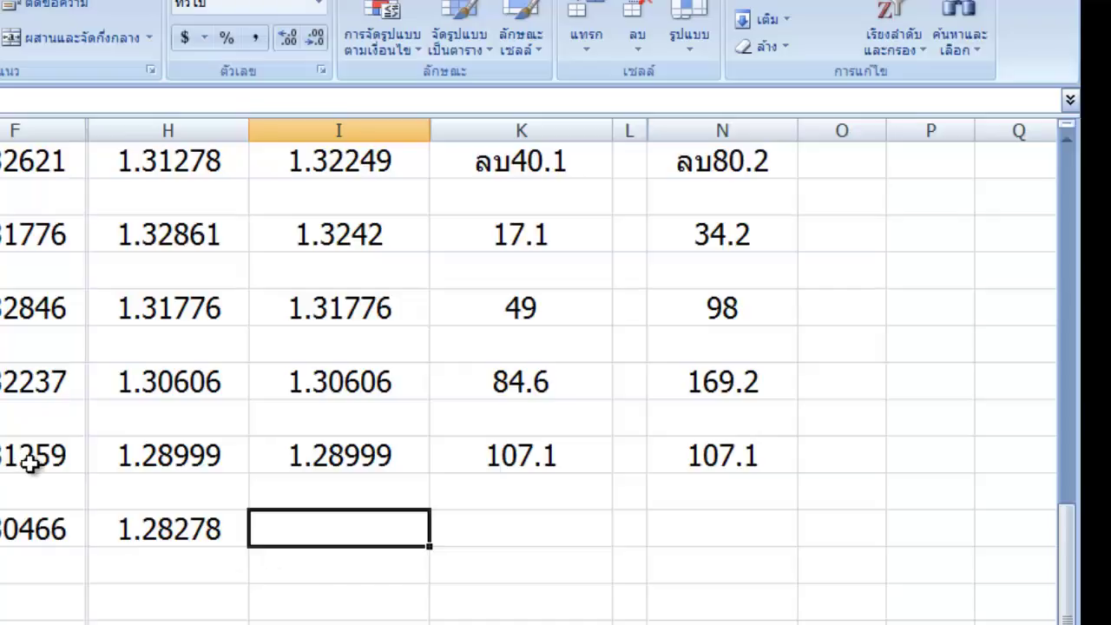
pyautogui.hotkey('alt', 'Tab')
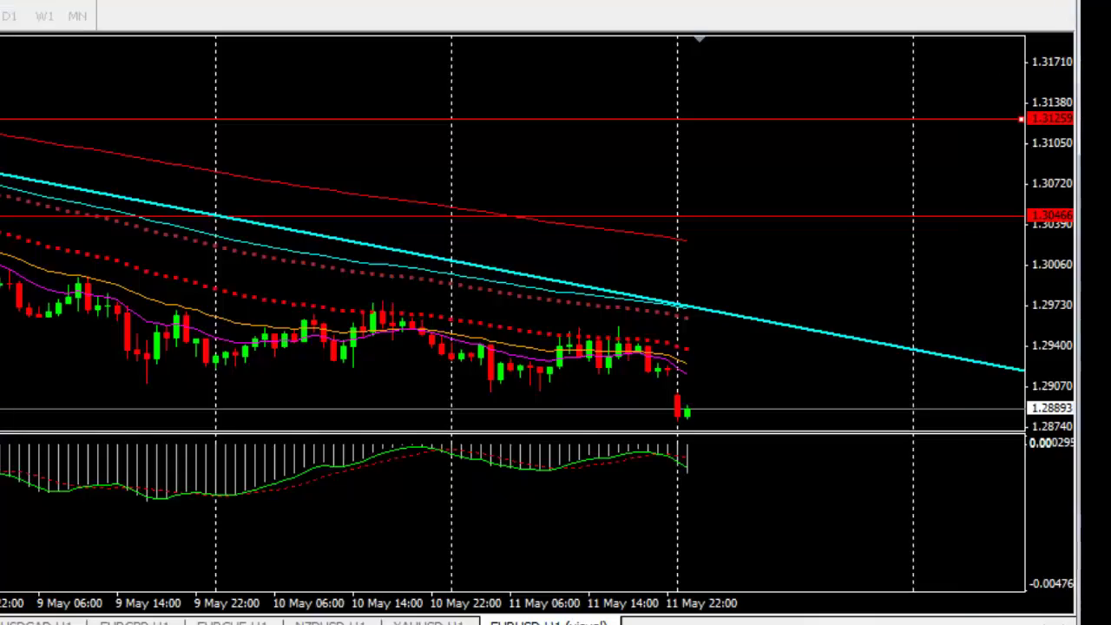
pyautogui.rightClick(826, 119)
pyautogui.click(854, 198)
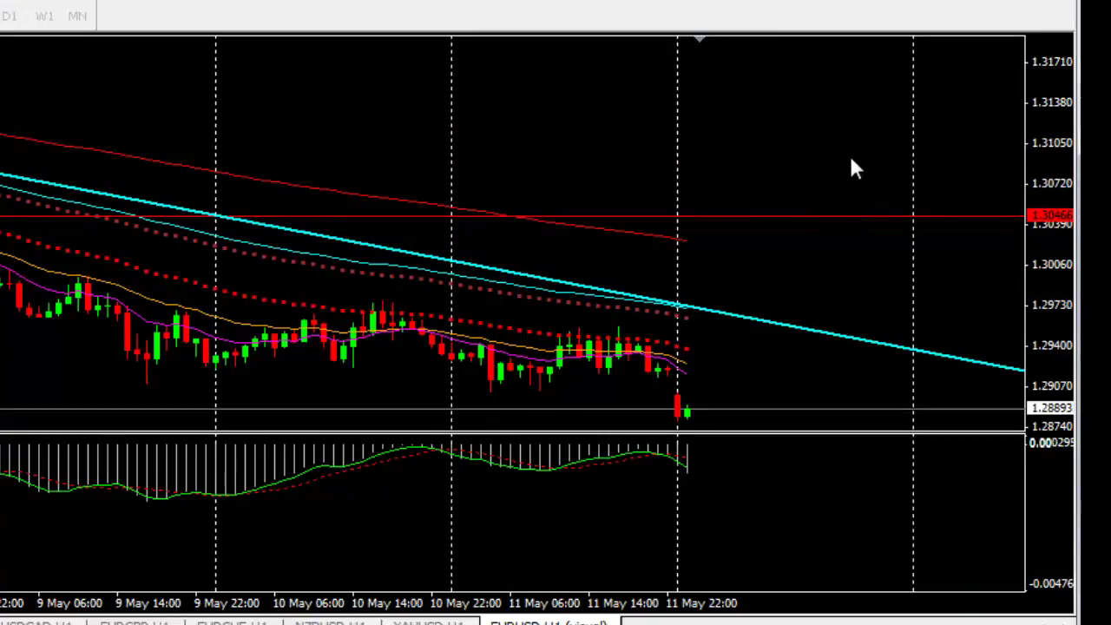
pyautogui.moveTo(1033, 264); pyautogui.dragTo(1047, 127)
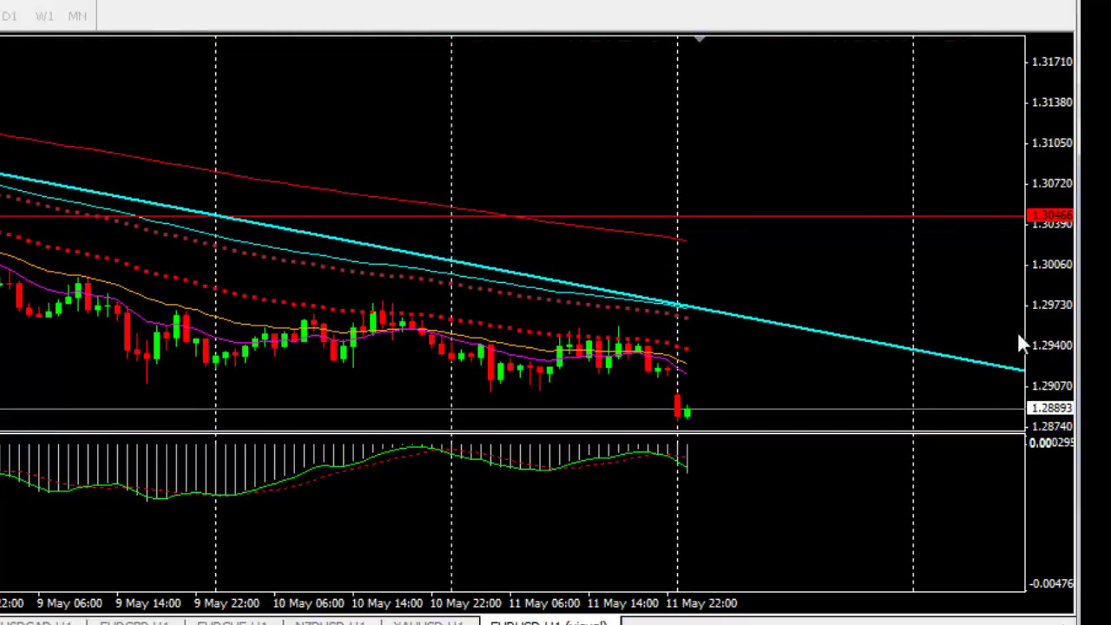
pyautogui.moveTo(1041, 314); pyautogui.dragTo(1047, 138)
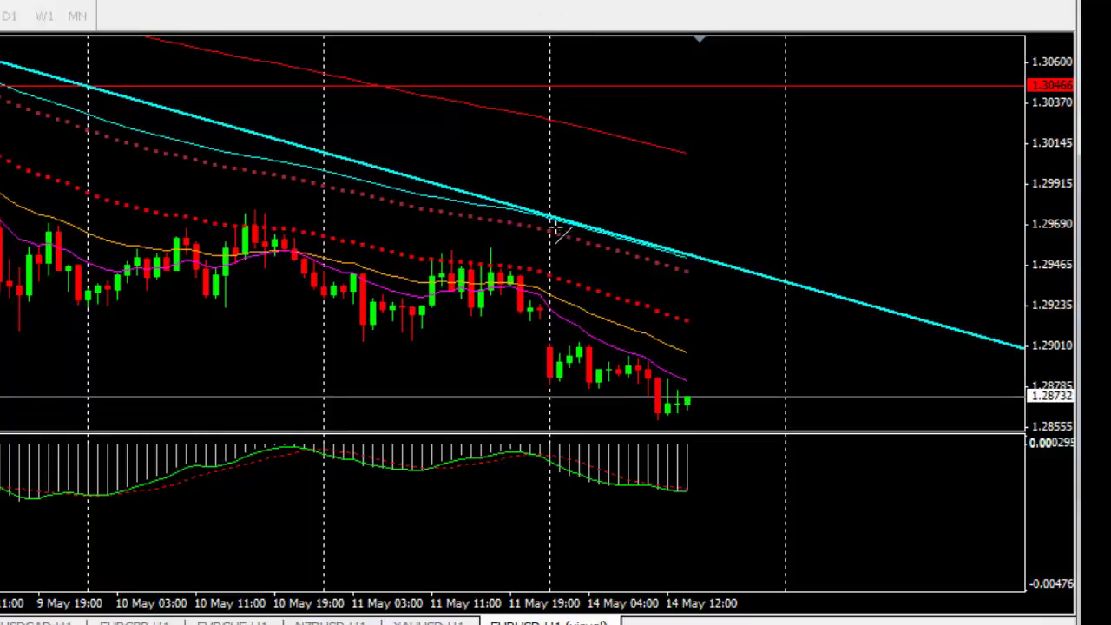
# - Try a steep descending trendline from the 11 May highs down past the 14 May candles, then delete it
pyautogui.moveTo(466, 246); pyautogui.dragTo(709, 404)
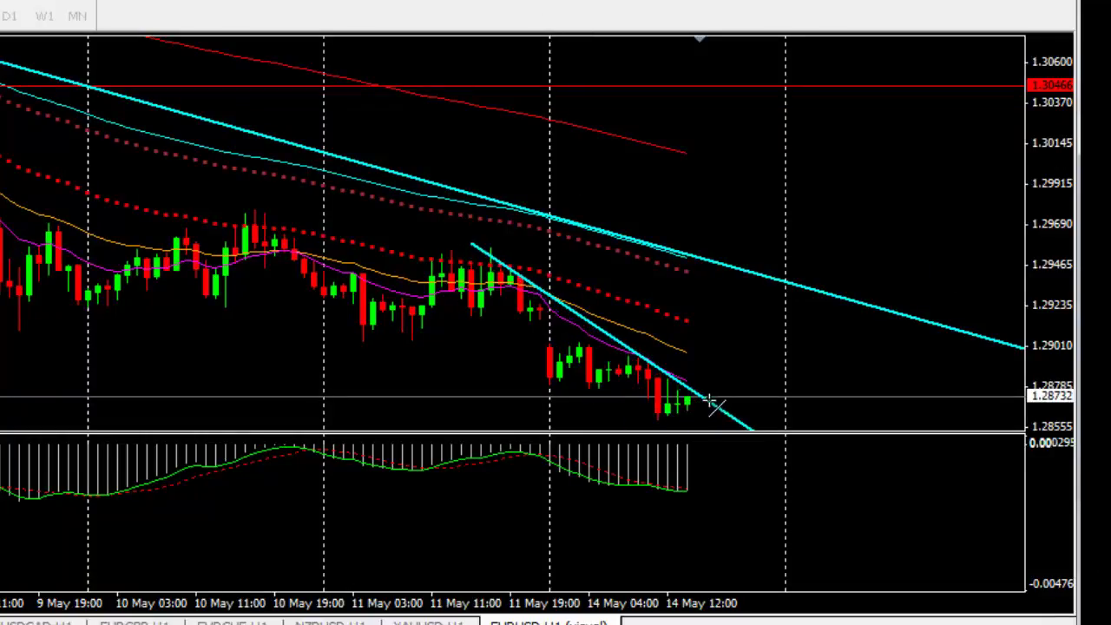
pyautogui.rightClick(713, 404)
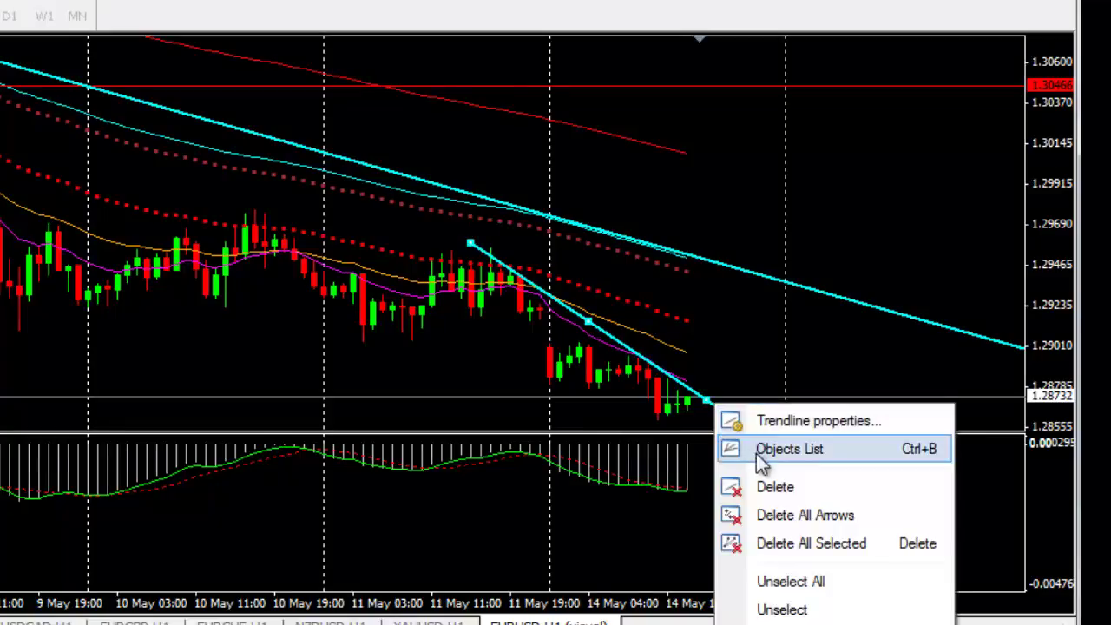
pyautogui.click(758, 484)
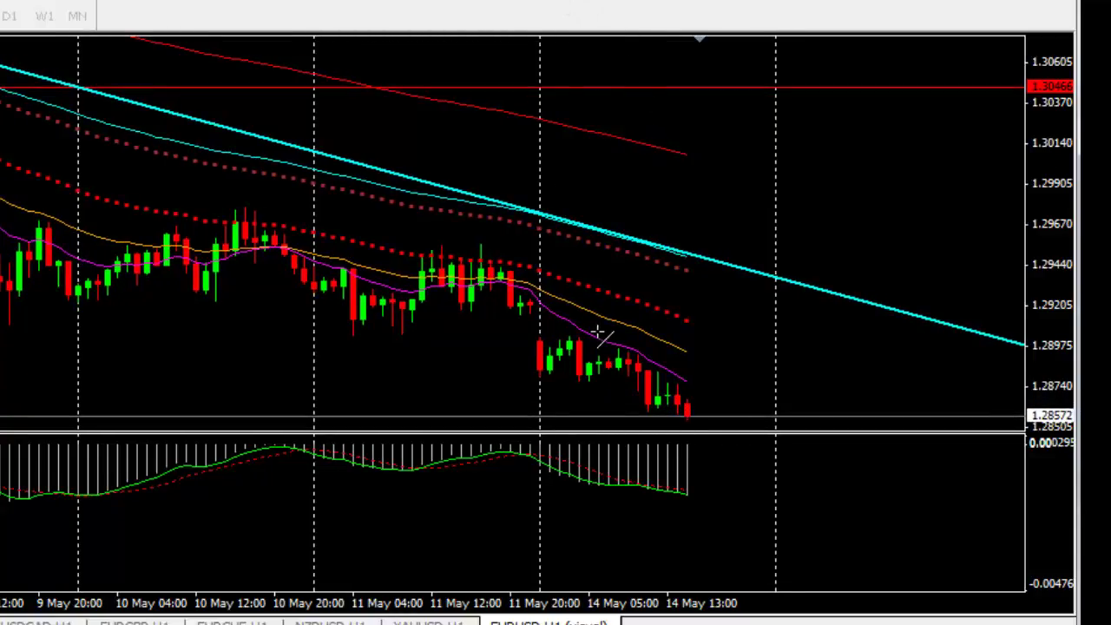
# - Try a descending trendline over the 14 May highs, stretch its start back to the 11 May highs, then delete it
pyautogui.moveTo(615, 346); pyautogui.dragTo(737, 421)
pyautogui.doubleClick(656, 375)
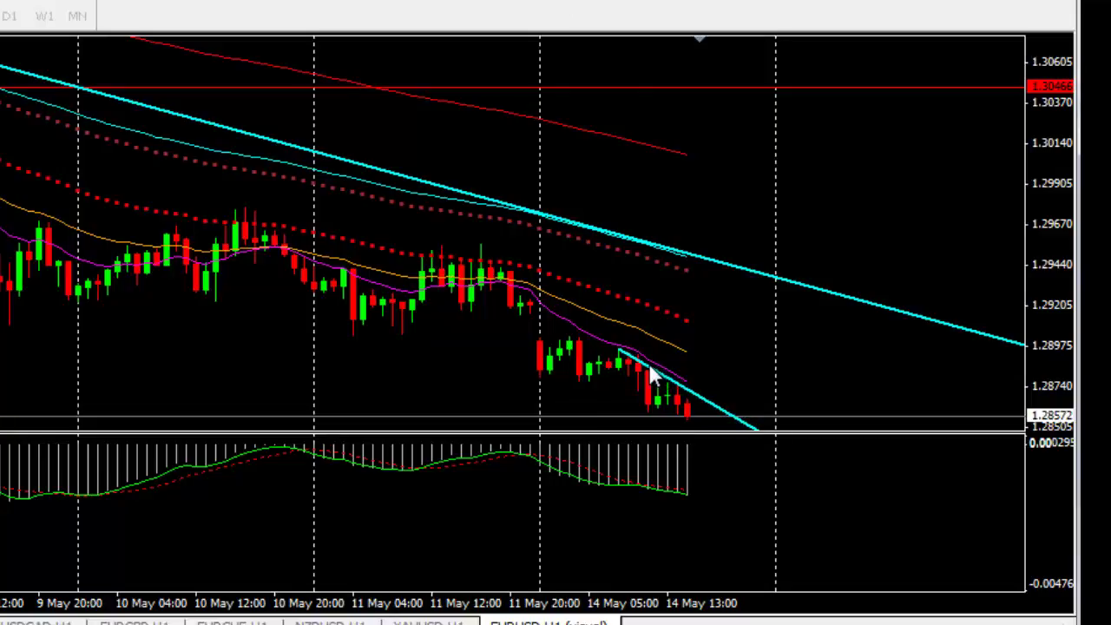
pyautogui.moveTo(620, 352); pyautogui.dragTo(462, 237)
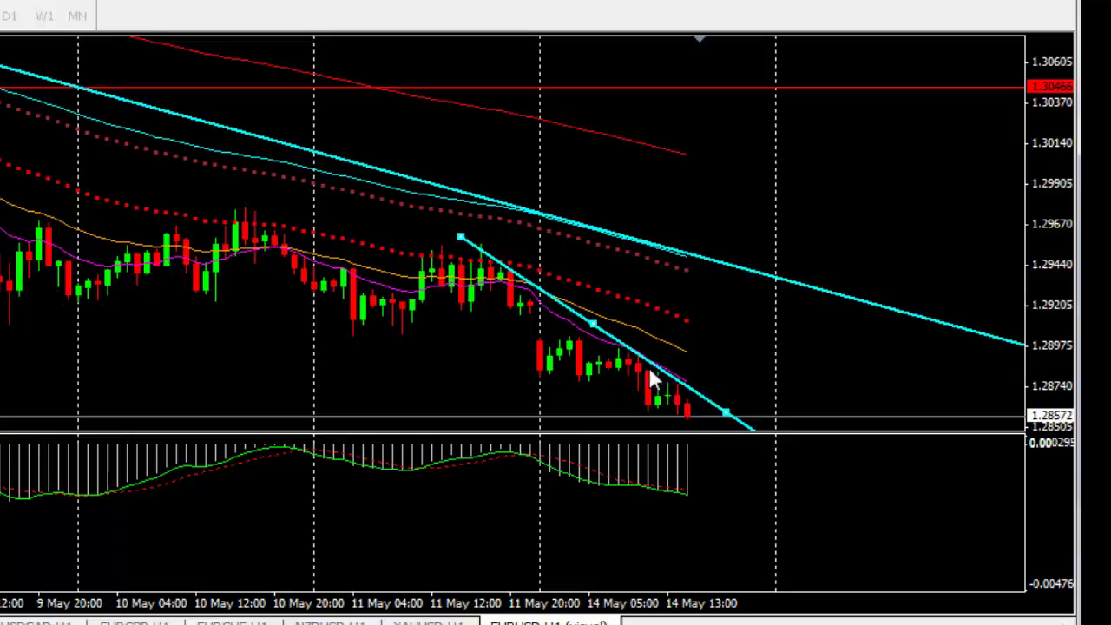
pyautogui.rightClick(708, 395)
pyautogui.click(751, 484)
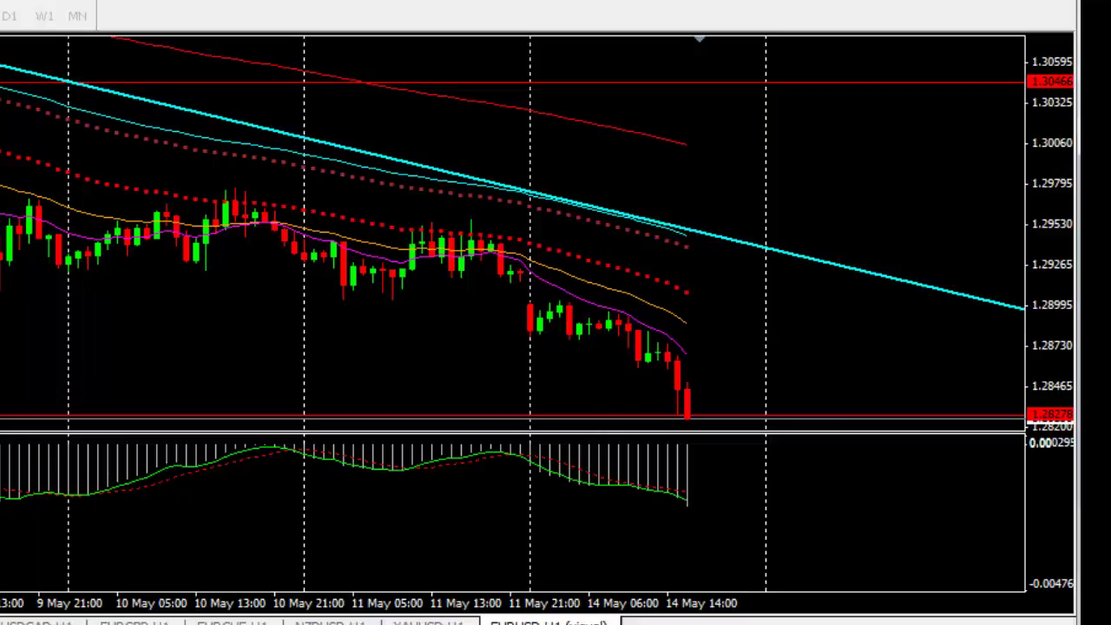
# - Clear the calculator, switch to the Excel log and enter 1.28278 as trade 16's closing price in I35
pyautogui.hotkey('alt', 'Tab')
pyautogui.moveTo(183, 49); pyautogui.dragTo(206, 62)
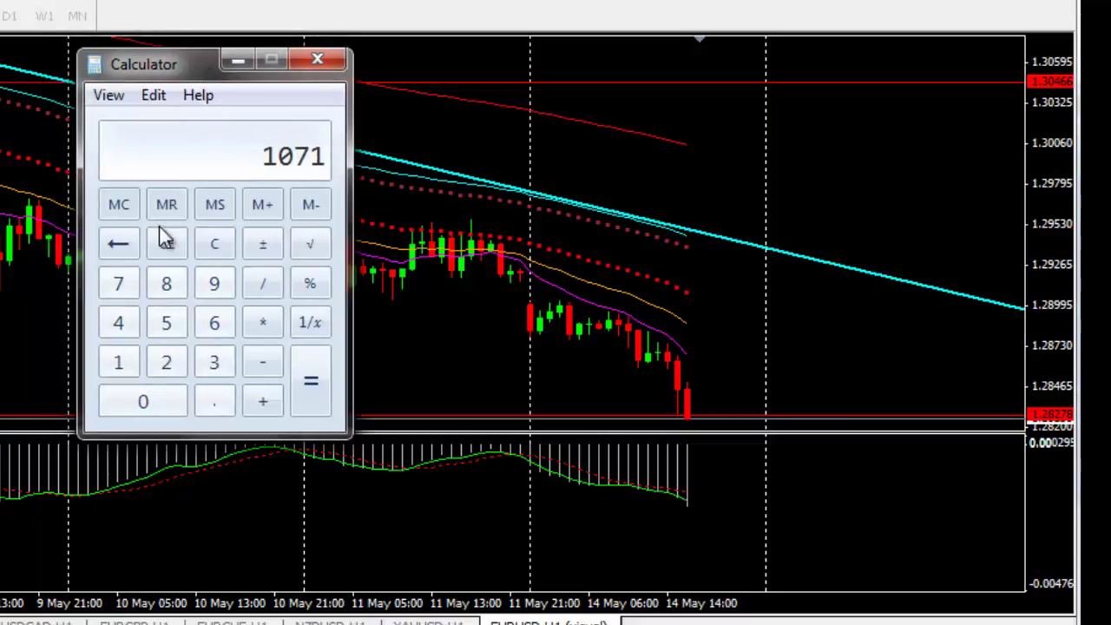
pyautogui.click(208, 250)
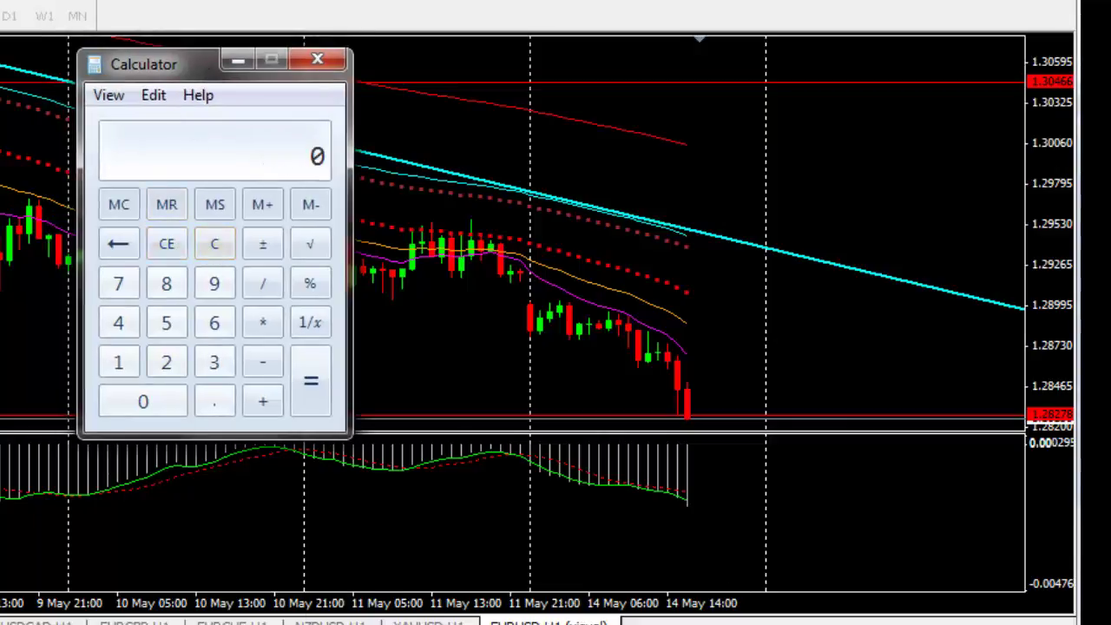
pyautogui.hotkey('alt', 'Tab')
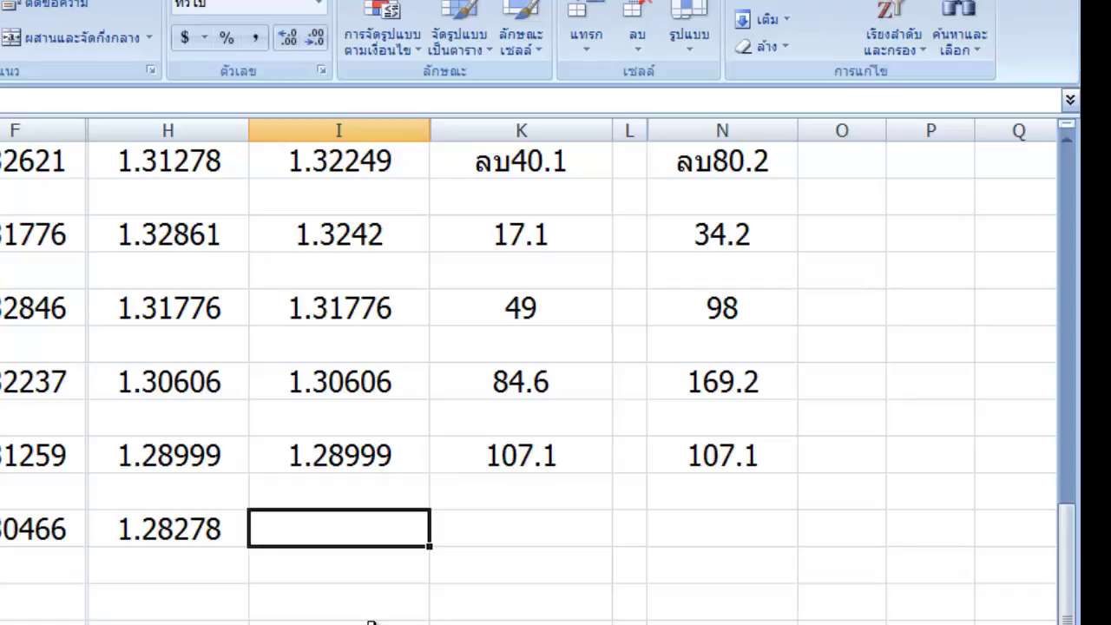
pyautogui.write('1.28')
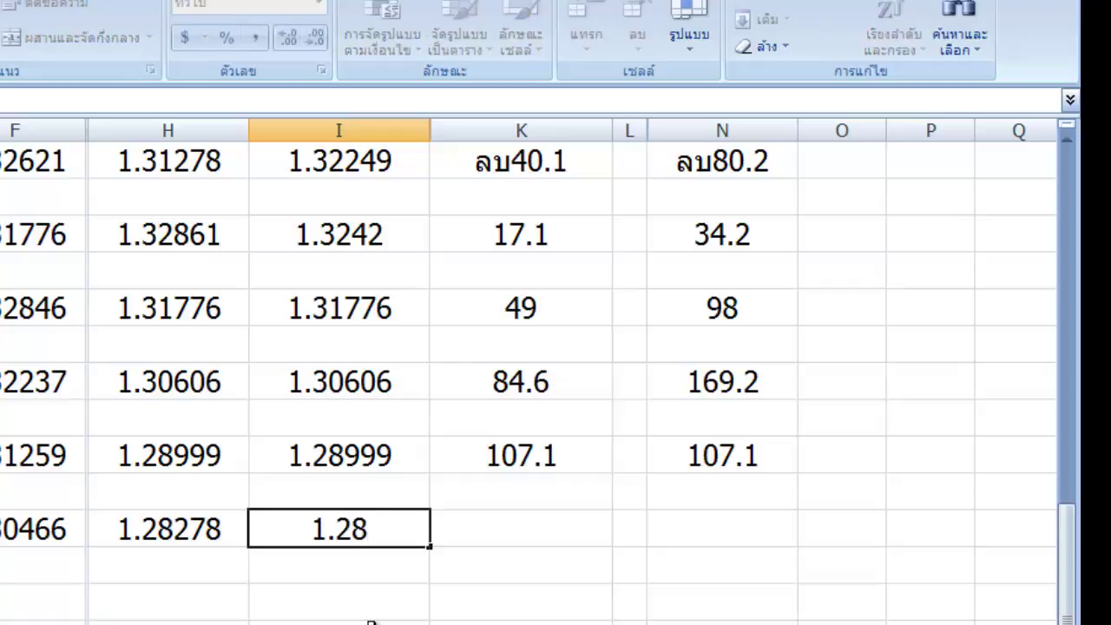
pyautogui.write('278')
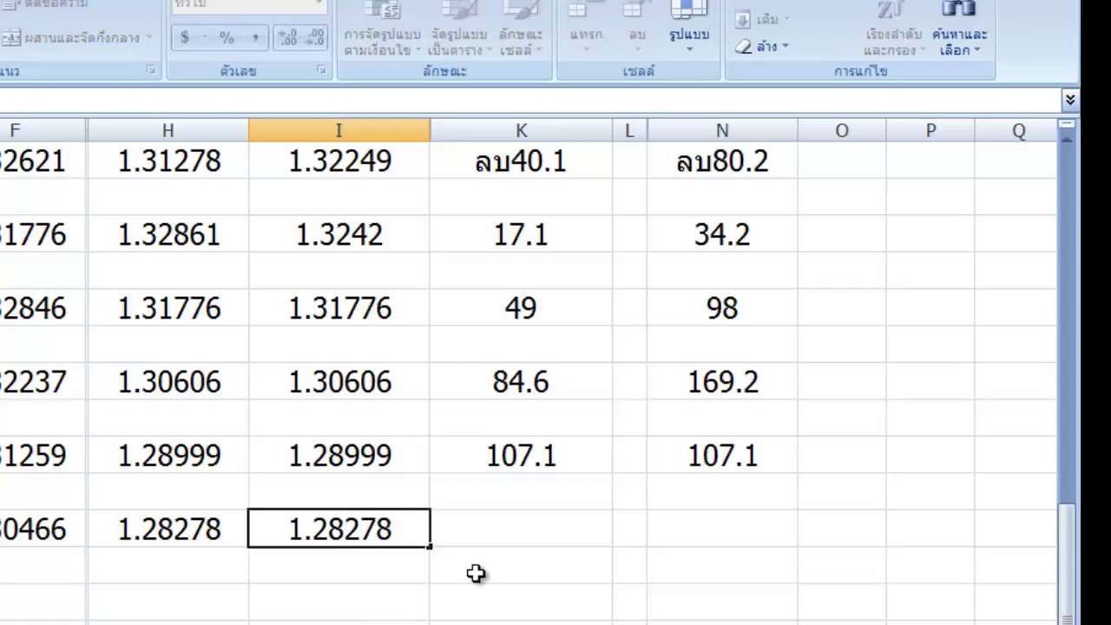
# - Subtract 28278 from 29437 with the calculator and enter 115.9 as trade 16's profit in pips in K35
pyautogui.click(525, 531)
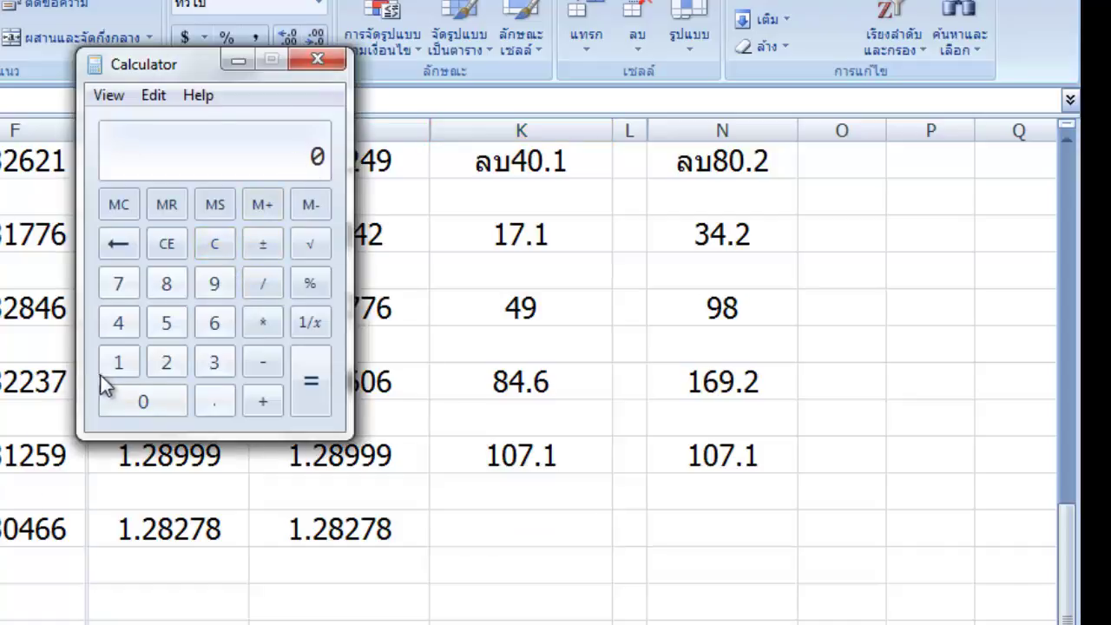
pyautogui.click(166, 362)
pyautogui.click(214, 283)
pyautogui.click(118, 322)
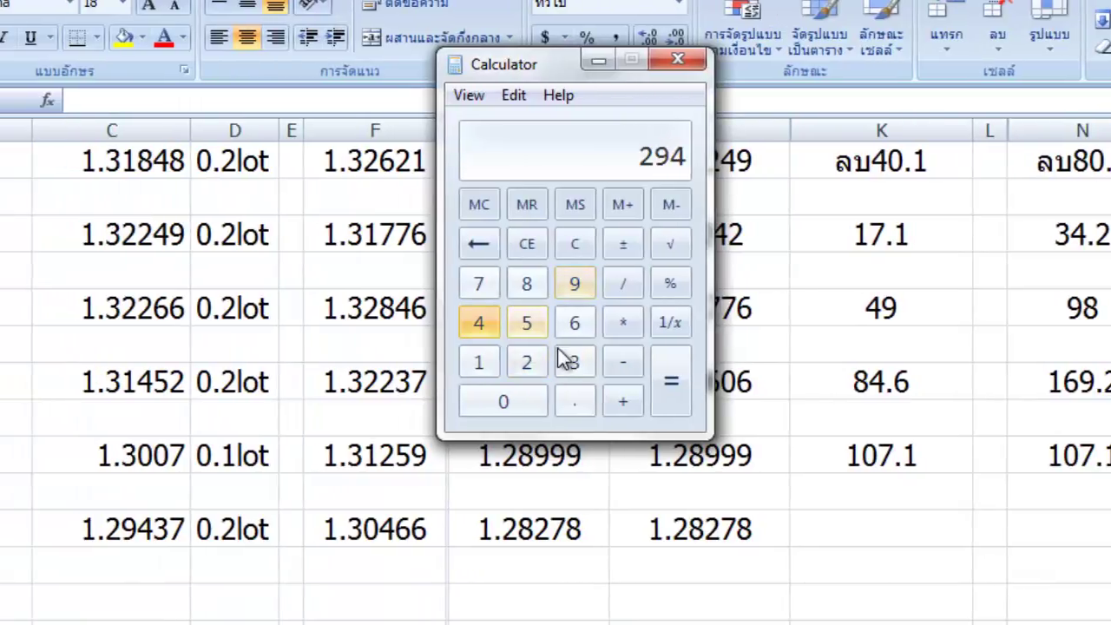
pyautogui.click(564, 360)
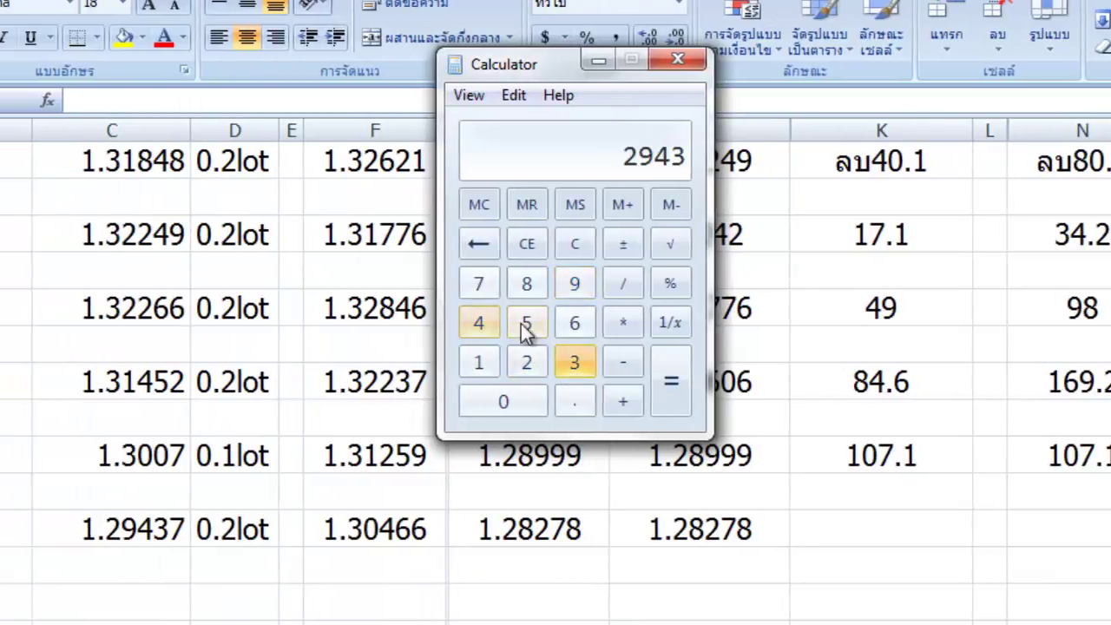
pyautogui.click(480, 284)
pyautogui.click(622, 363)
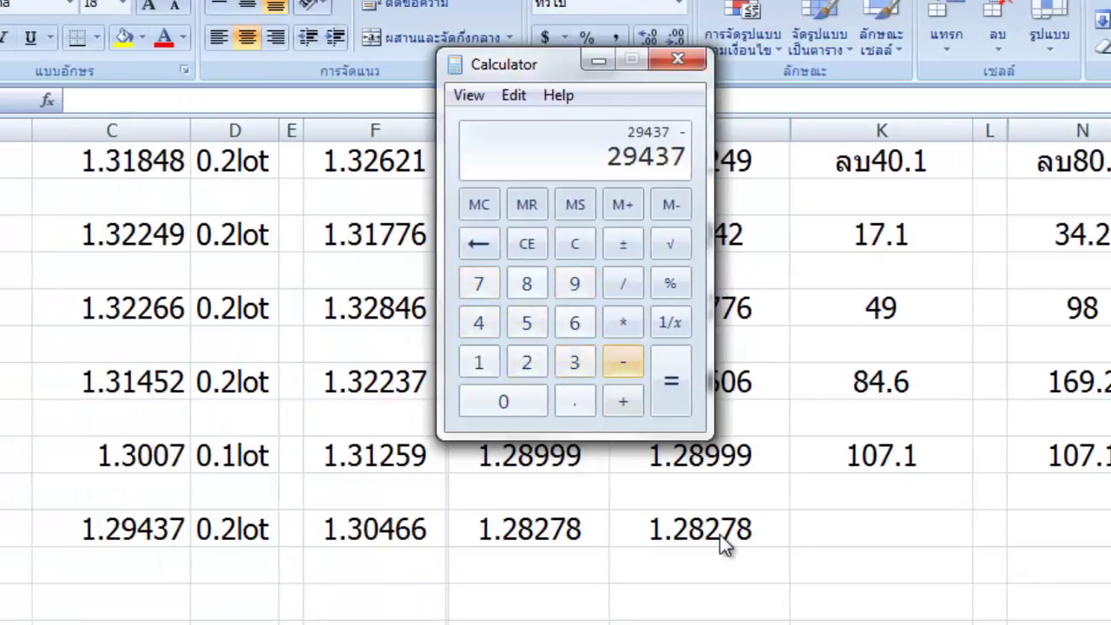
pyautogui.click(527, 360)
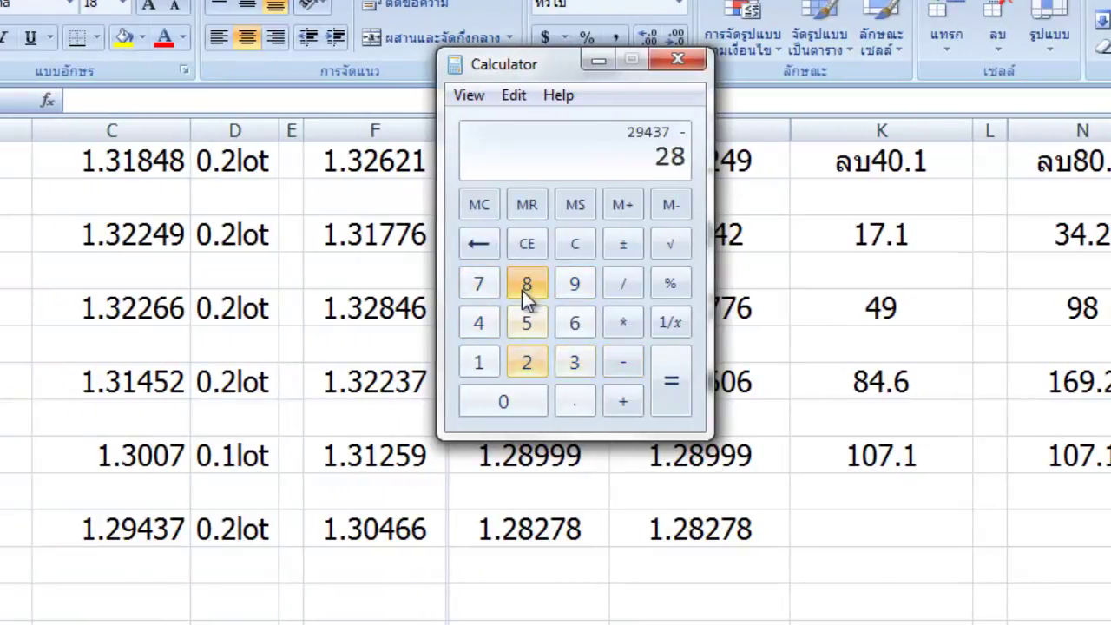
pyautogui.click(524, 362)
pyautogui.click(480, 284)
pyautogui.click(526, 285)
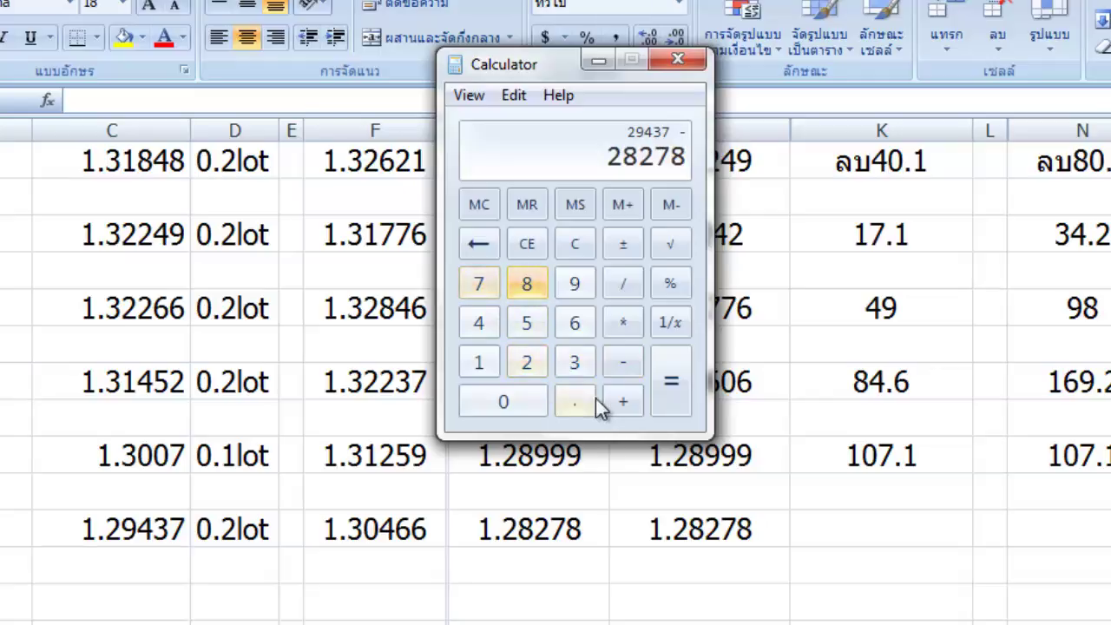
pyautogui.click(675, 380)
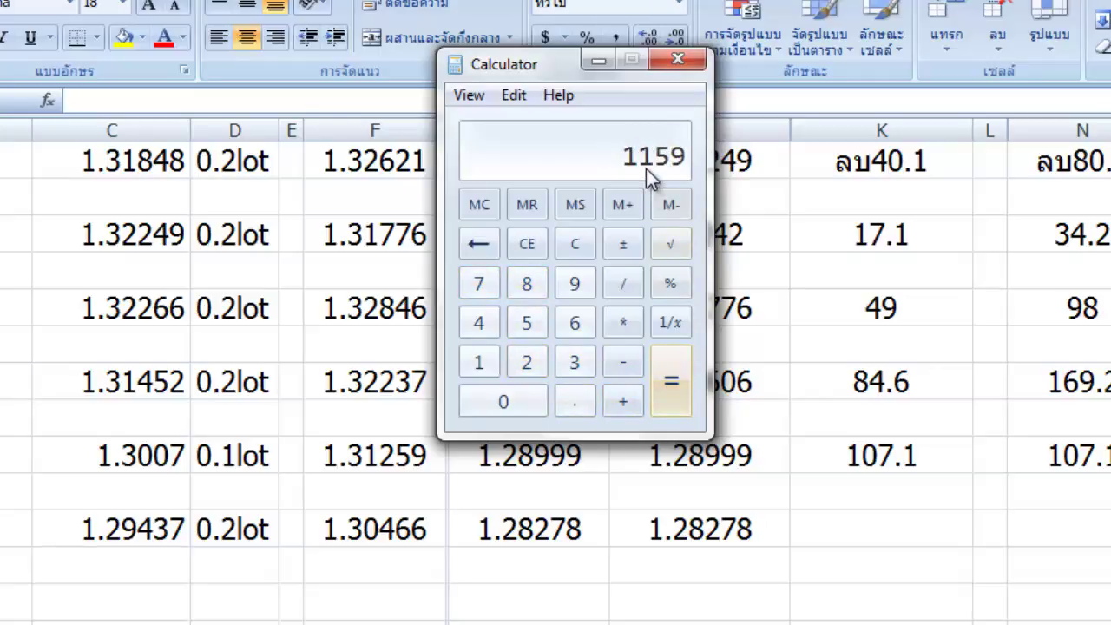
pyautogui.click(855, 520)
pyautogui.write('115.9')
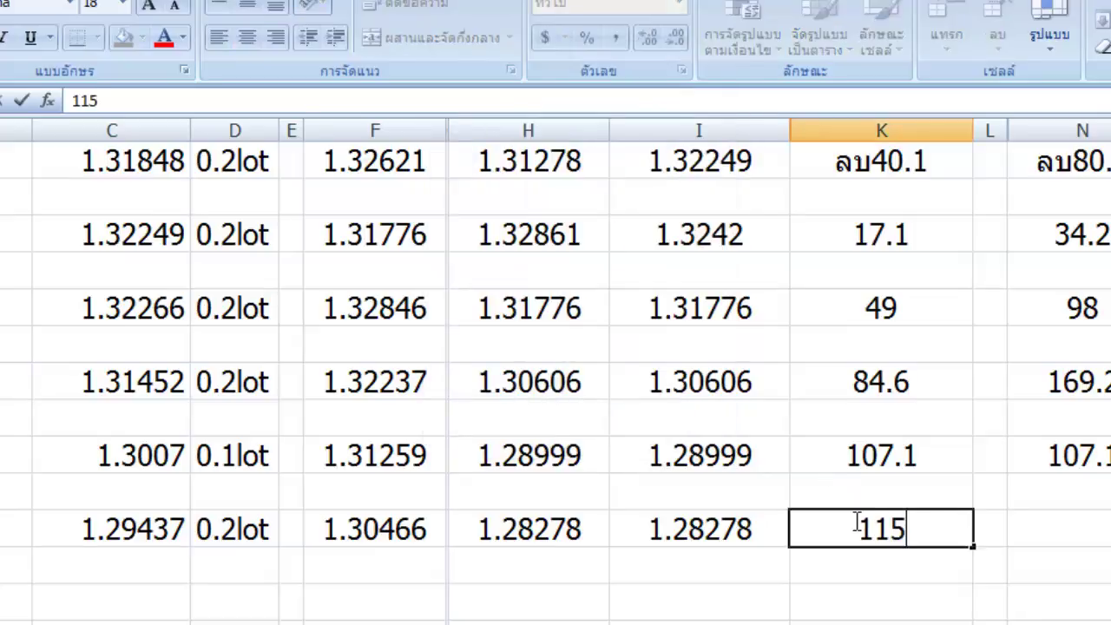
# - Multiply 115.9 by 2 with the calculator and enter 231.8 as trade 16's dollar amount in N35
pyautogui.click(1080, 528)
pyautogui.hotkey('alt', 'Tab')
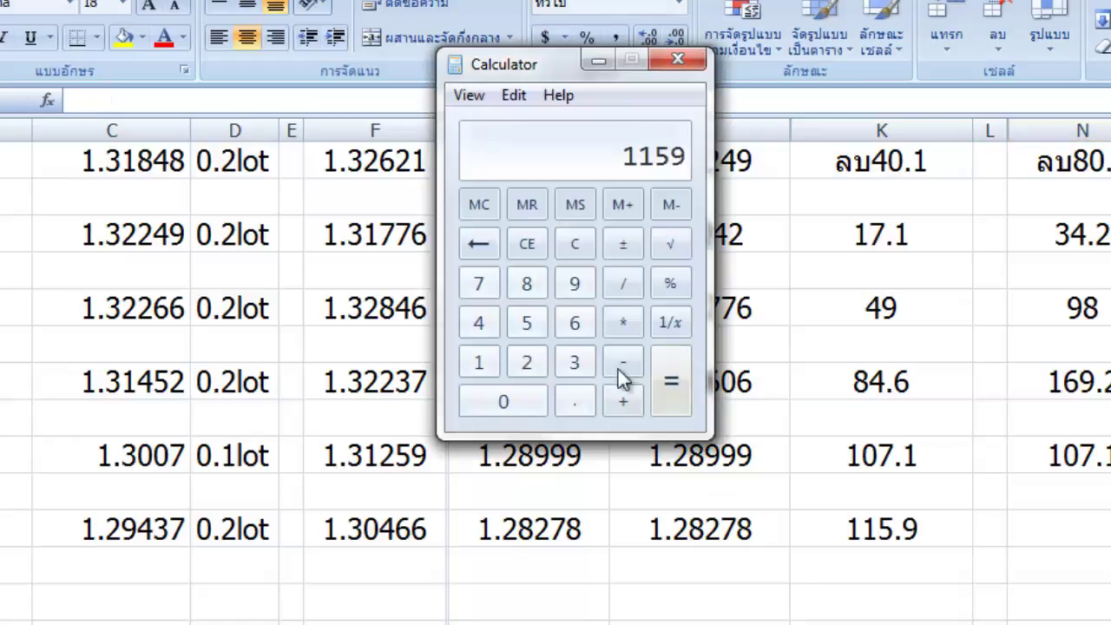
pyautogui.click(574, 246)
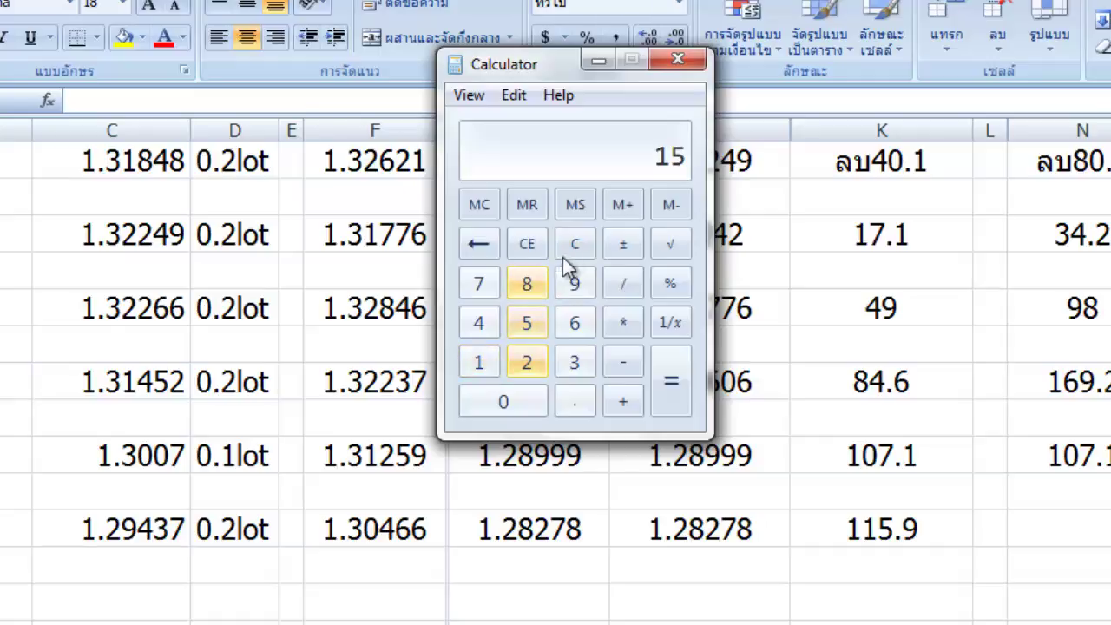
pyautogui.click(494, 354)
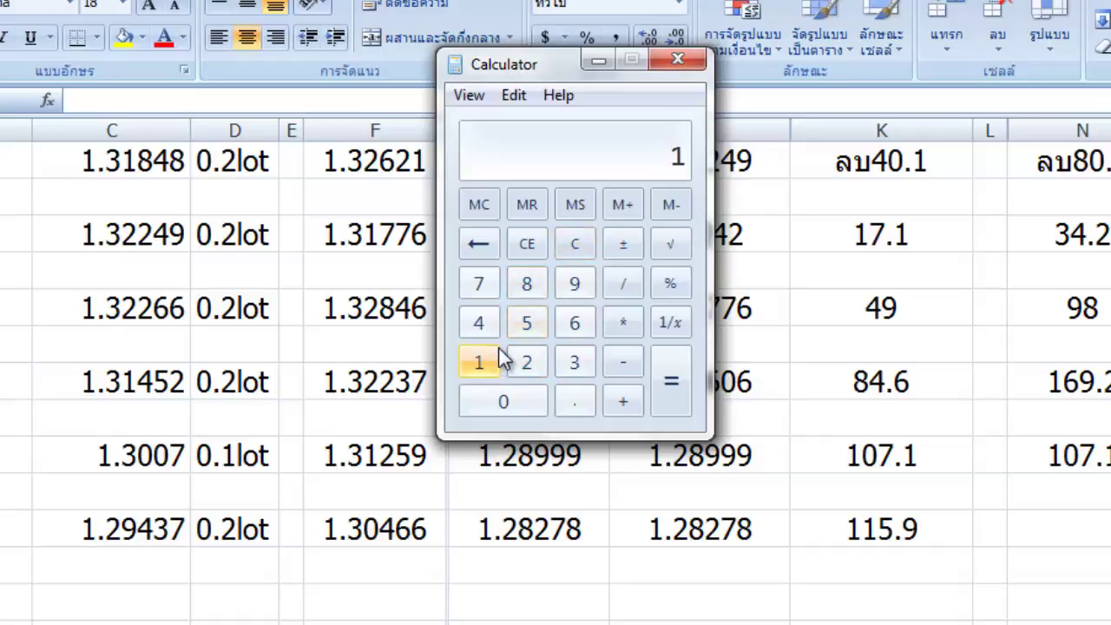
pyautogui.click(497, 351)
pyautogui.click(515, 327)
pyautogui.click(571, 414)
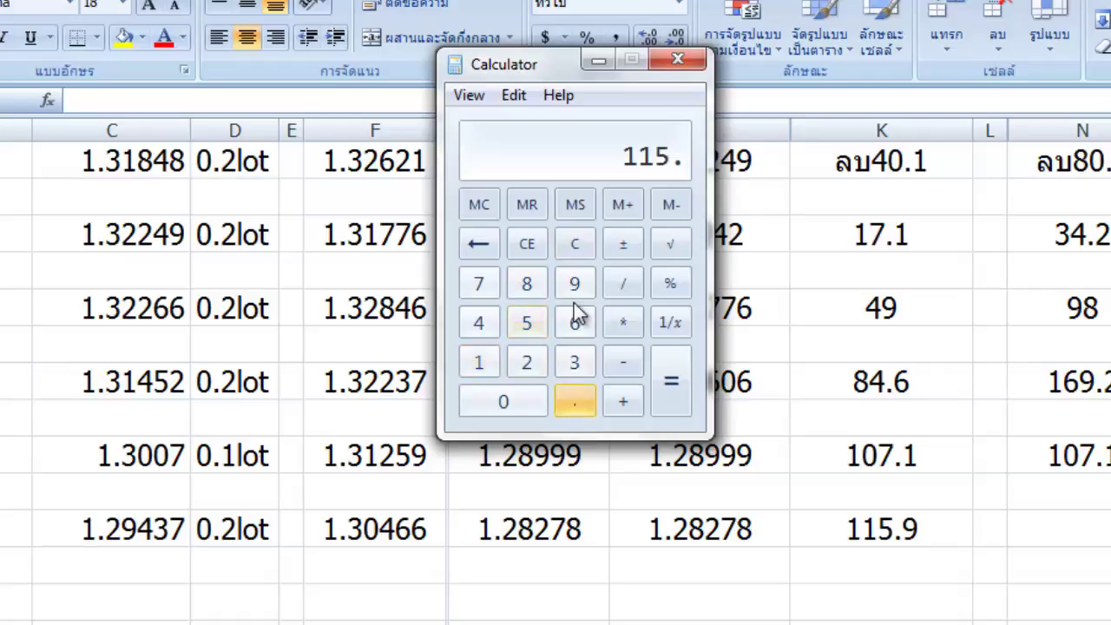
pyautogui.click(573, 286)
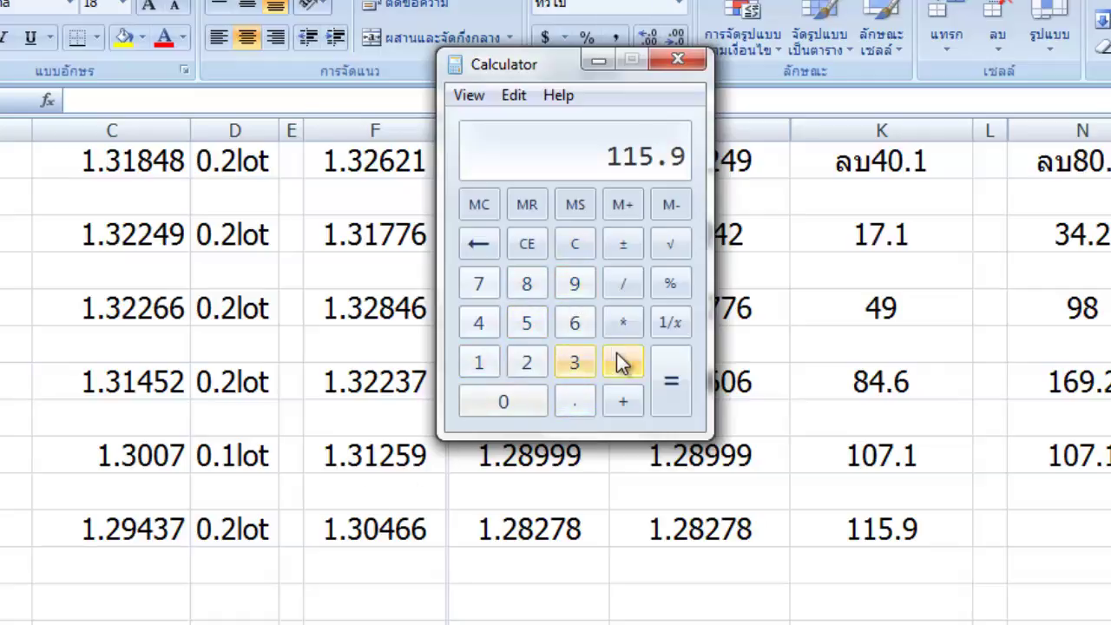
pyautogui.click(622, 323)
pyautogui.click(527, 358)
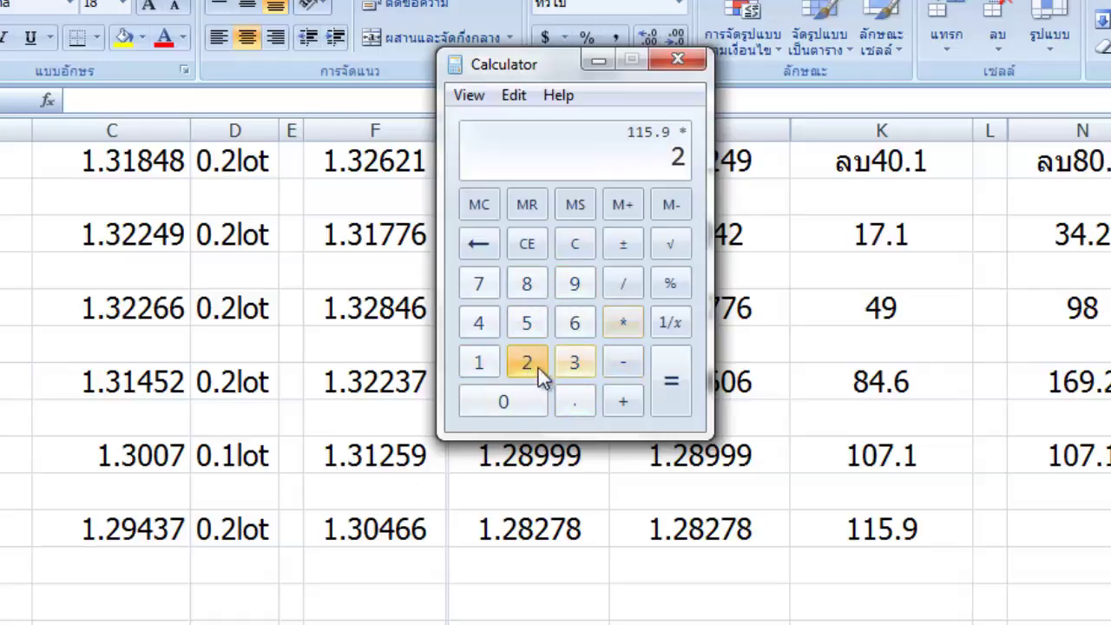
pyautogui.click(673, 399)
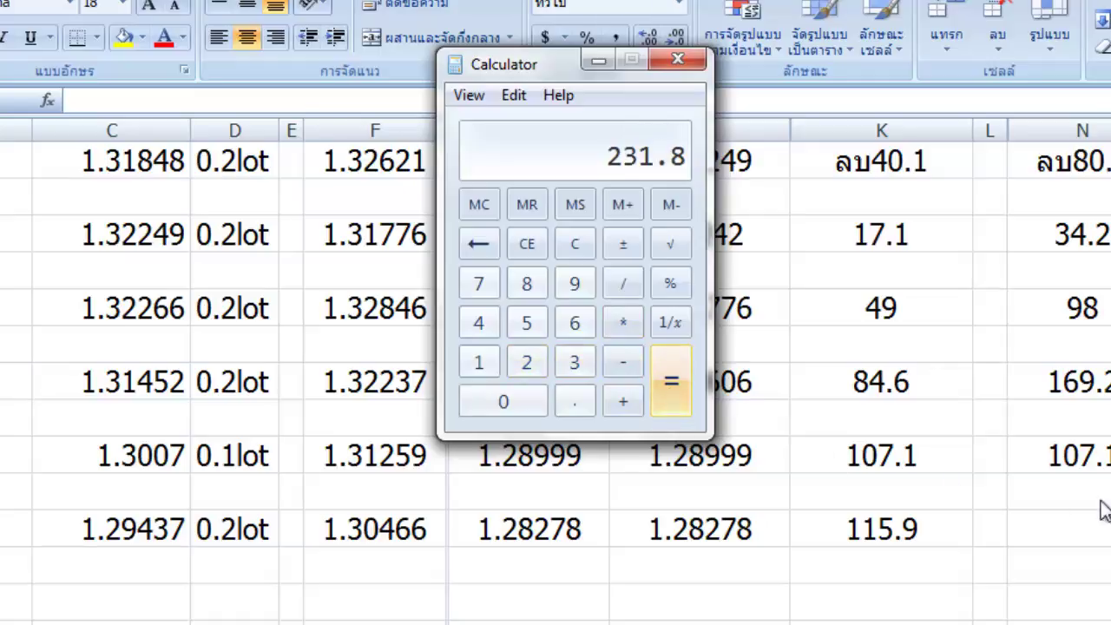
pyautogui.click(1080, 522)
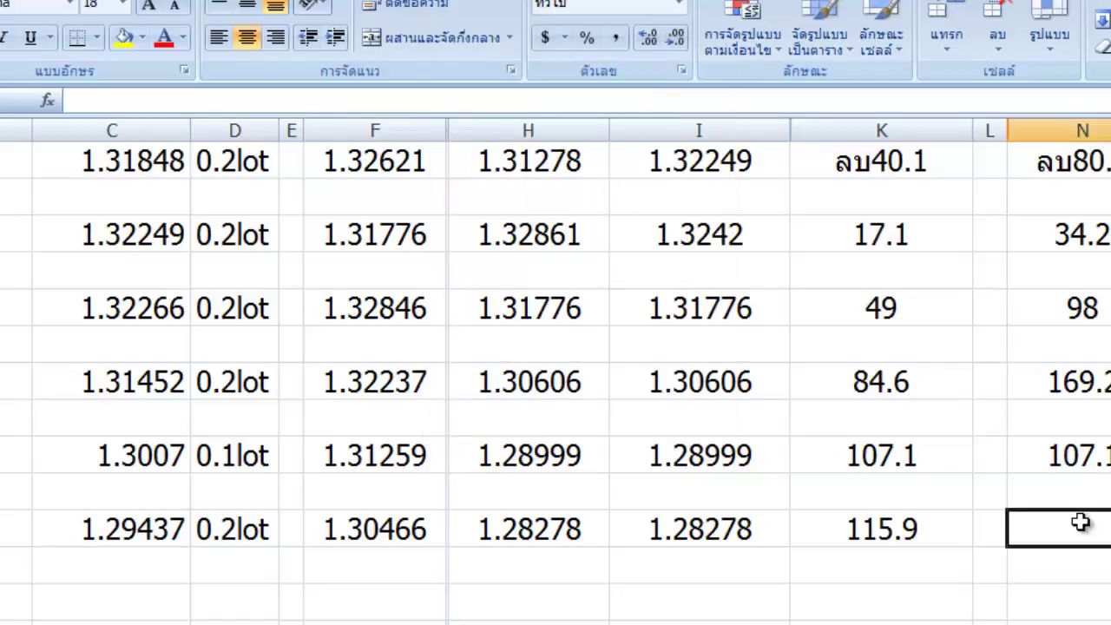
pyautogui.write('231.8')
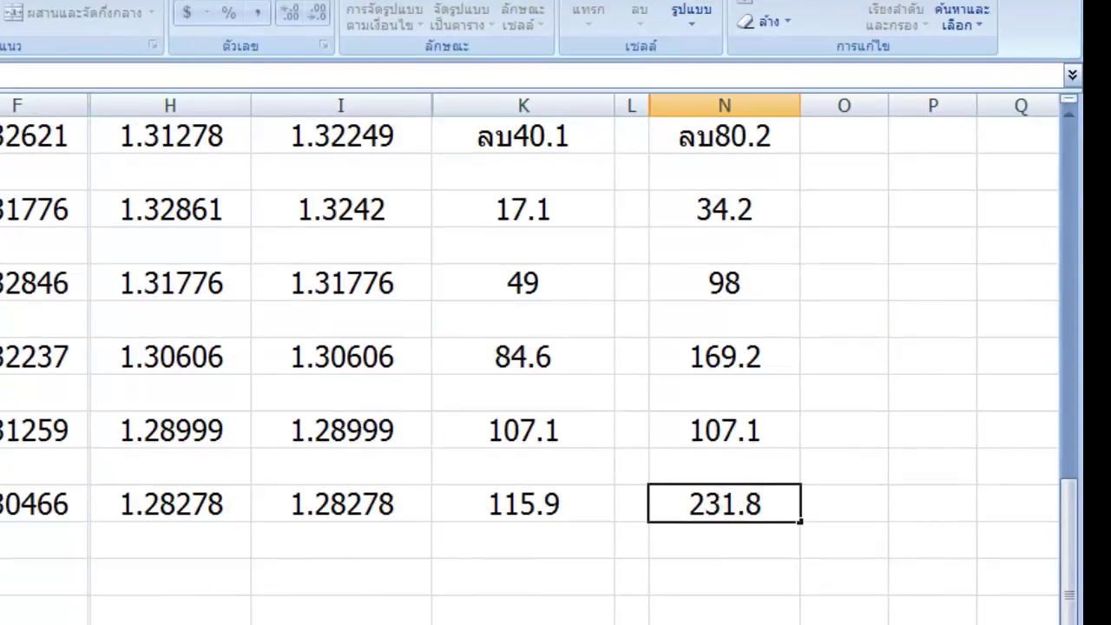
pyautogui.press('Return')
# - Review the pips and dollar results of all logged trades, from the first row down to trade 16
pyautogui.scroll(5, 865, 335)
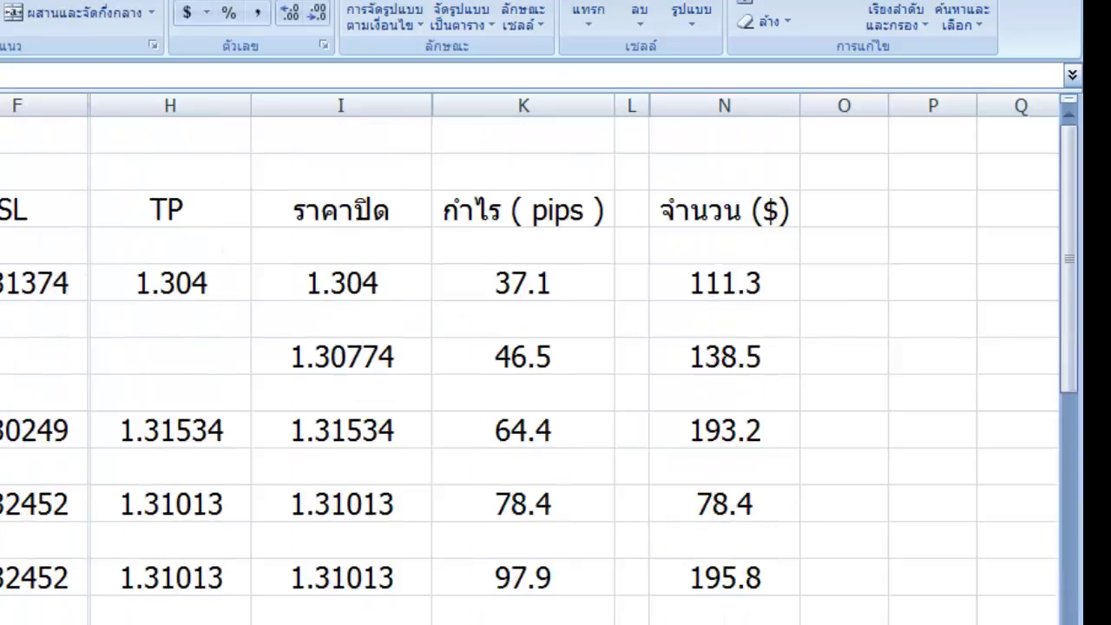
pyautogui.scroll(-4, 902, 436)
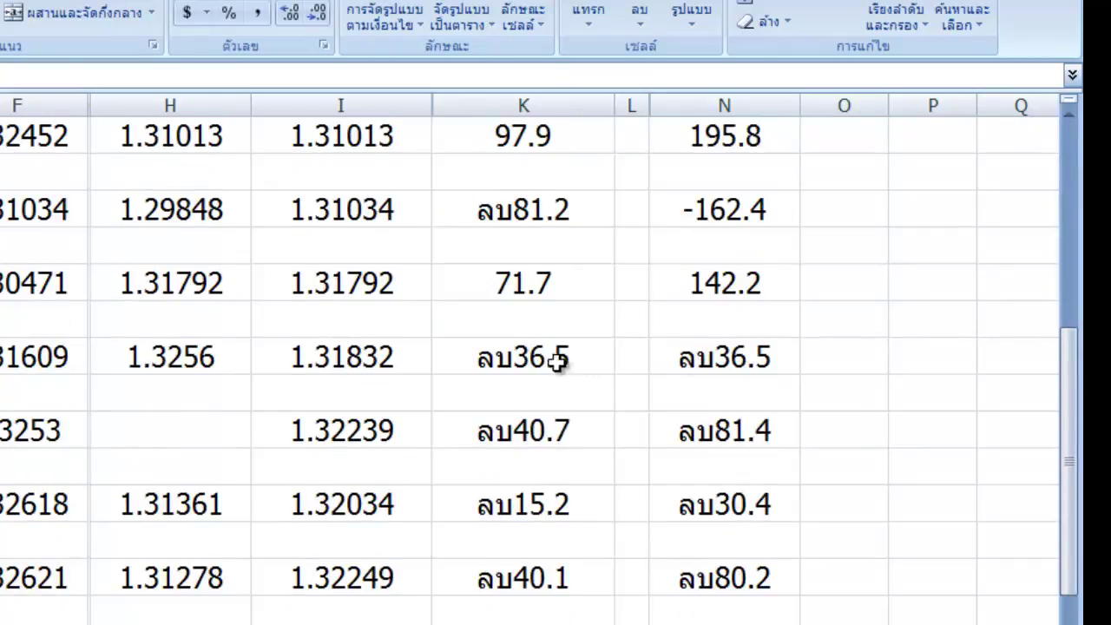
pyautogui.scroll(-4, 849, 408)
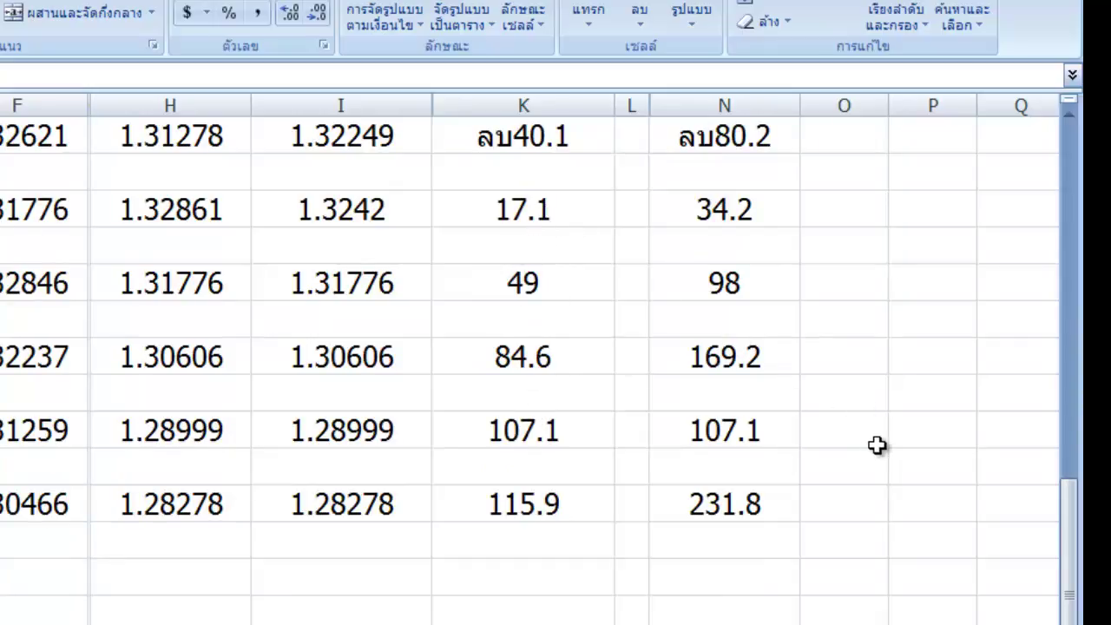
pyautogui.scroll(2, 890, 445)
pyautogui.scroll(-5, 894, 438)
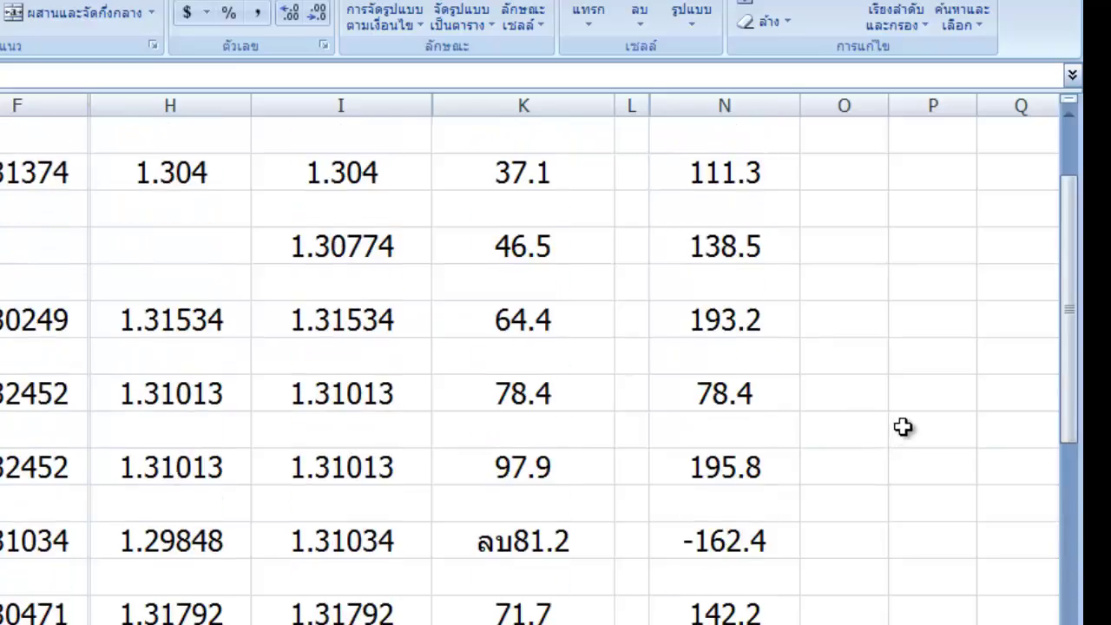
pyautogui.scroll(4, 905, 426)
pyautogui.scroll(-1, 903, 424)
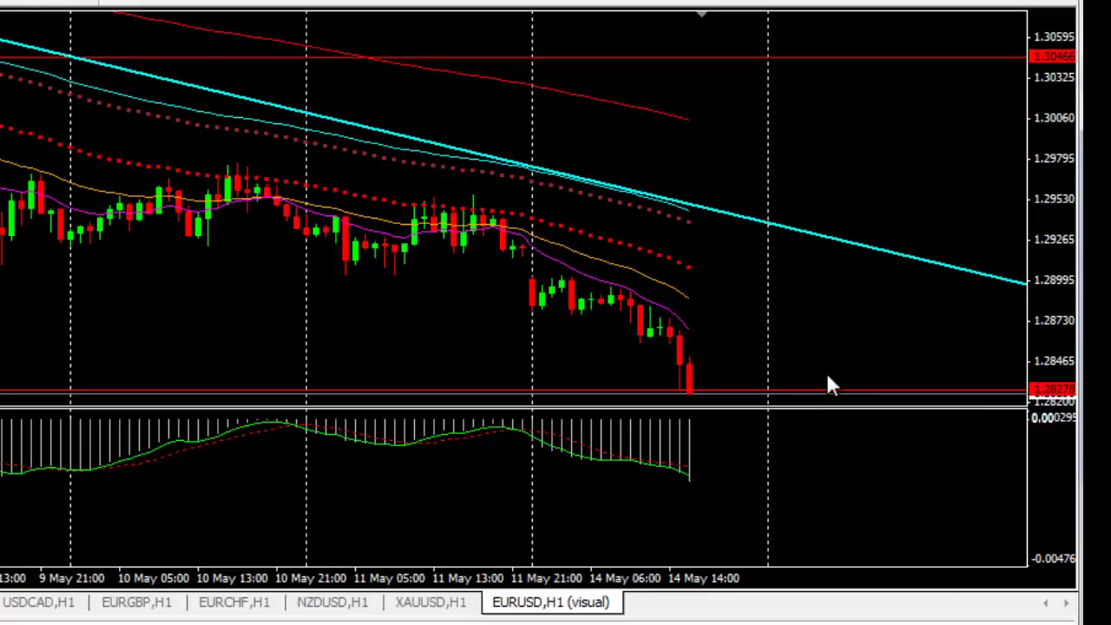
# - Switch to the MetaTrader chart and delete trade 16's horizontal lines at 1.28278 and 1.30466
pyautogui.rightClick(837, 393)
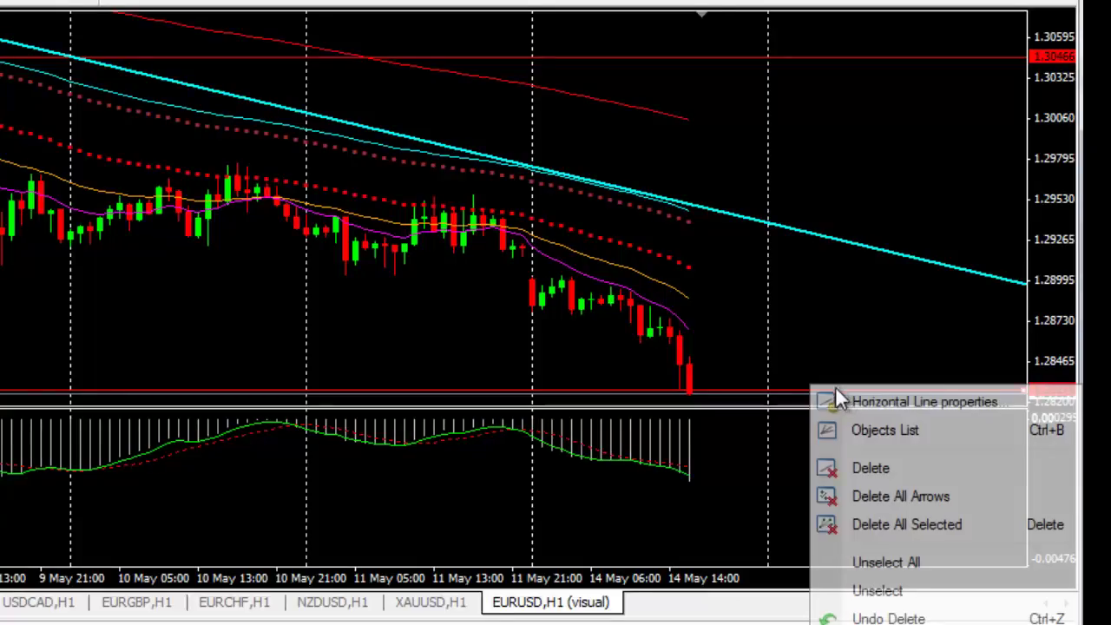
pyautogui.click(860, 468)
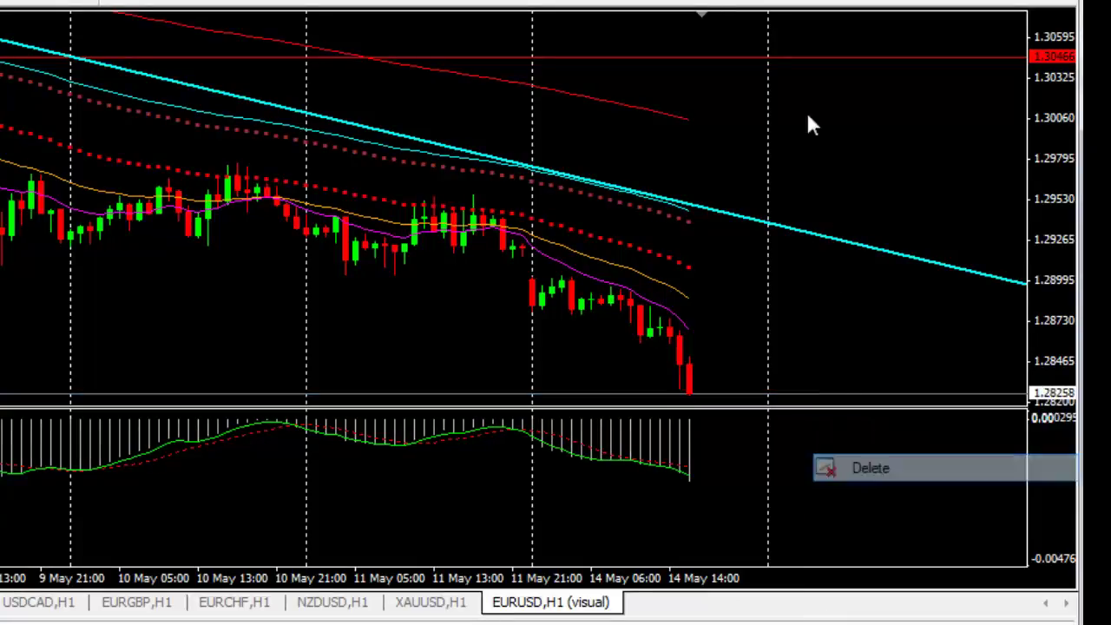
pyautogui.rightClick(802, 57)
pyautogui.click(846, 137)
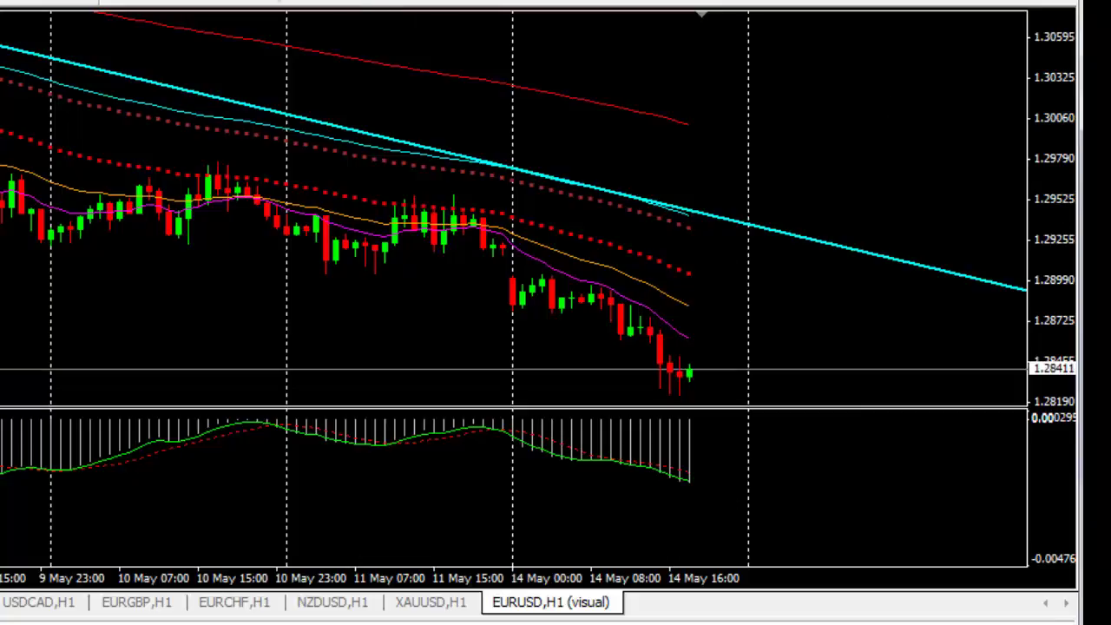
# - Try a horizontal level at about 1.31563 across the early May price action, then remove it and check the 4 May candles
pyautogui.press('-')
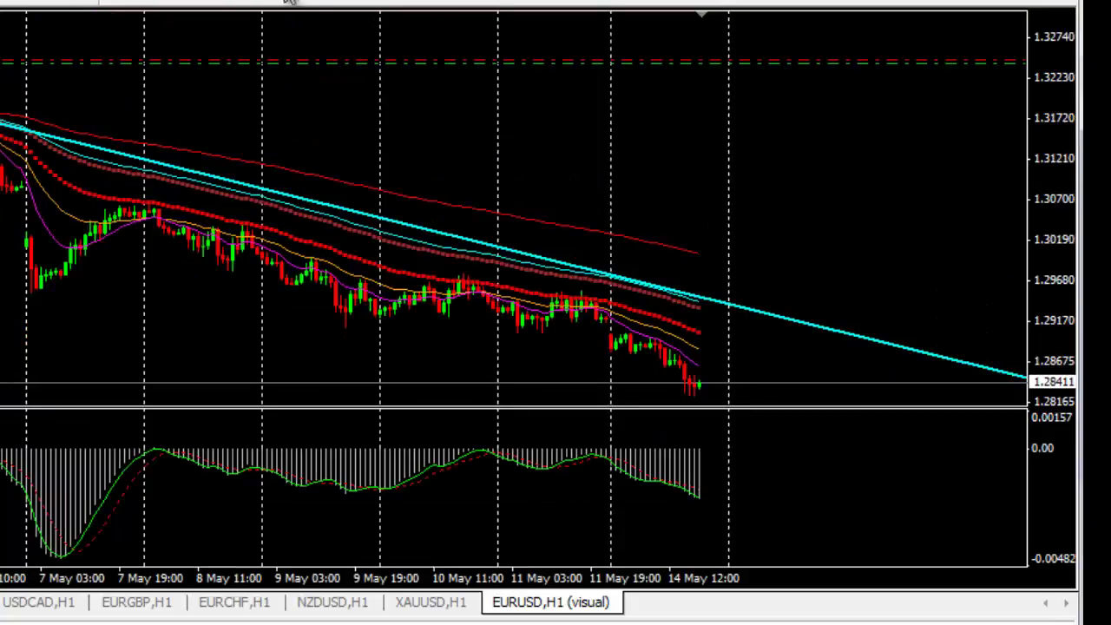
pyautogui.click(225, 119)
pyautogui.moveTo(226, 119); pyautogui.dragTo(225, 36)
pyautogui.moveTo(5, 165); pyautogui.dragTo(661, 382)
pyautogui.moveTo(217, 113)
pyautogui.mouseDown()
pyautogui.moveTo(217, 153)
pyautogui.moveTo(217, 130)
pyautogui.mouseUp()
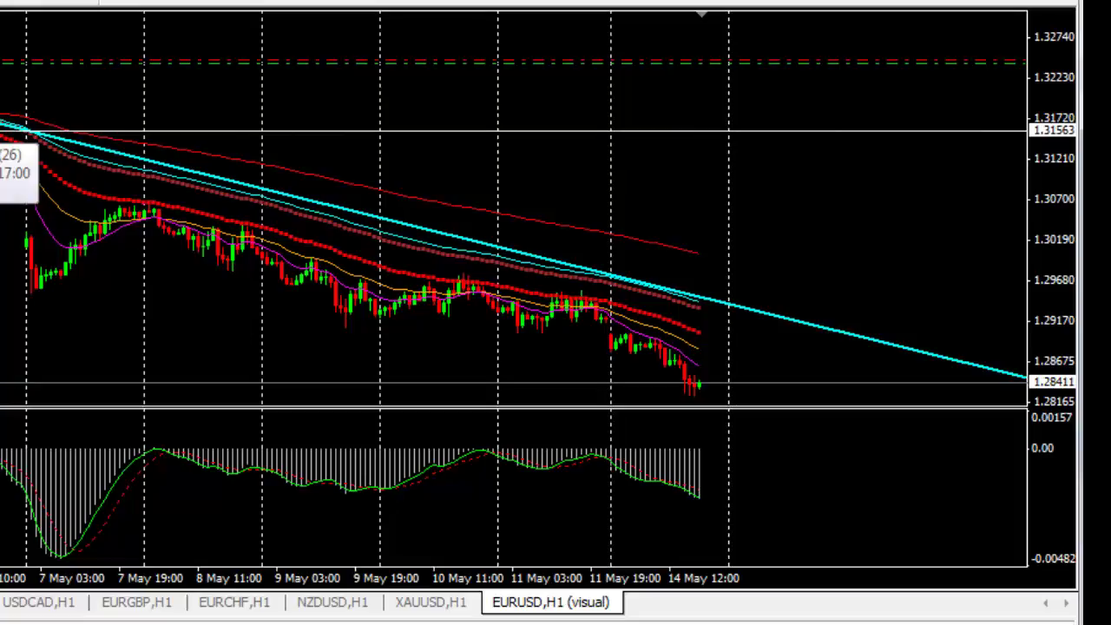
pyautogui.moveTo(26, 130)
pyautogui.mouseDown()
pyautogui.moveTo(26, 82)
pyautogui.moveTo(26, 121)
pyautogui.mouseUp()
pyautogui.press('Delete')
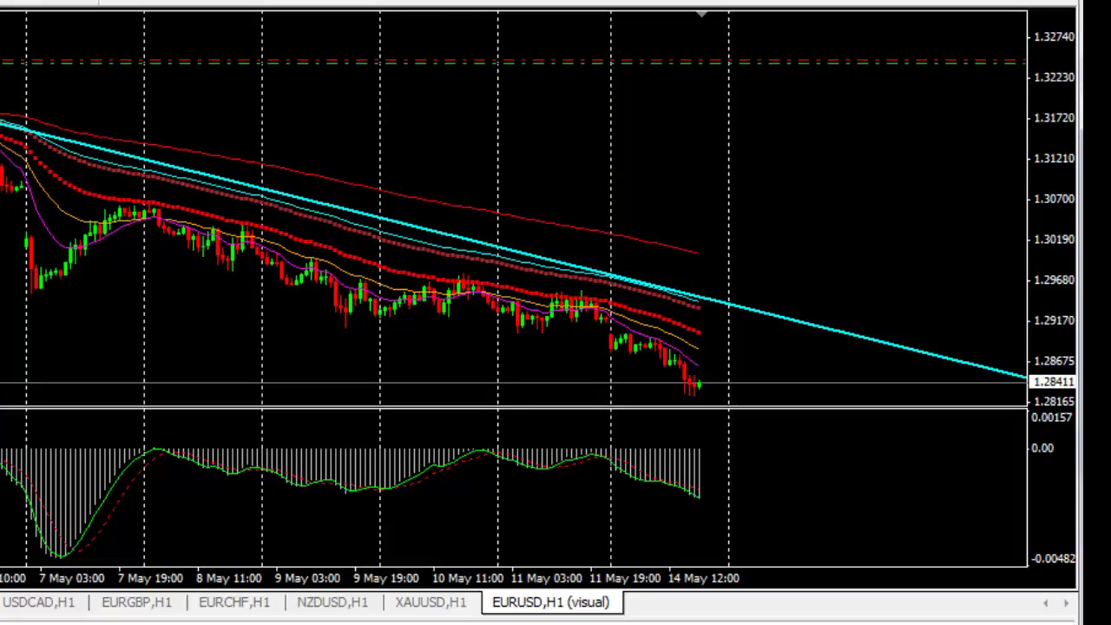
pyautogui.scroll(3, 569, 198)
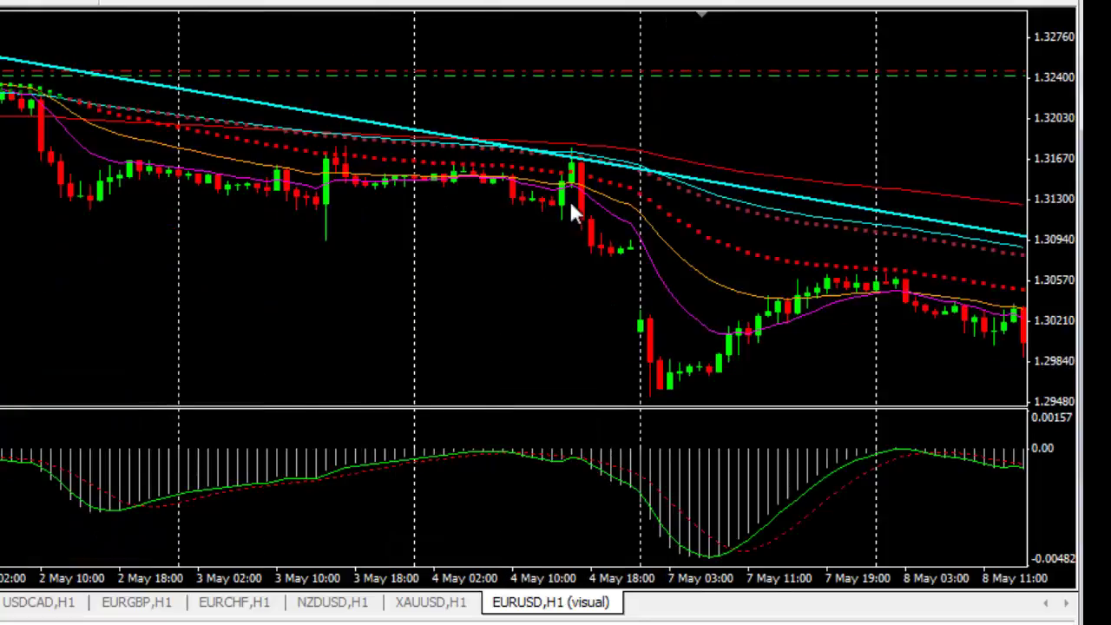
pyautogui.scroll(-3, 786, 284)
pyautogui.press('+')
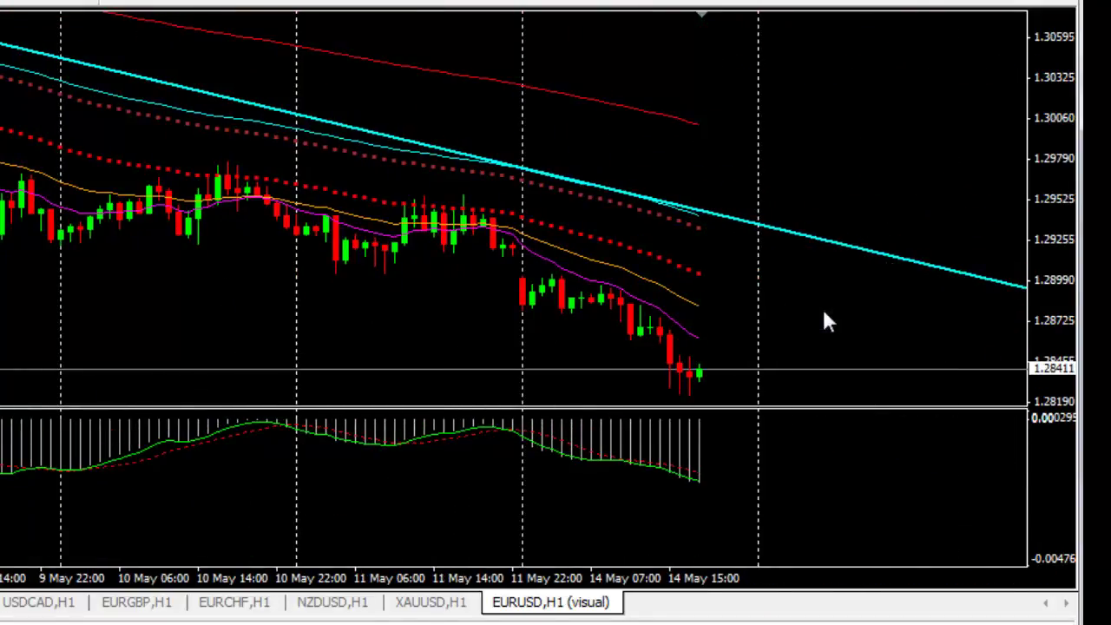
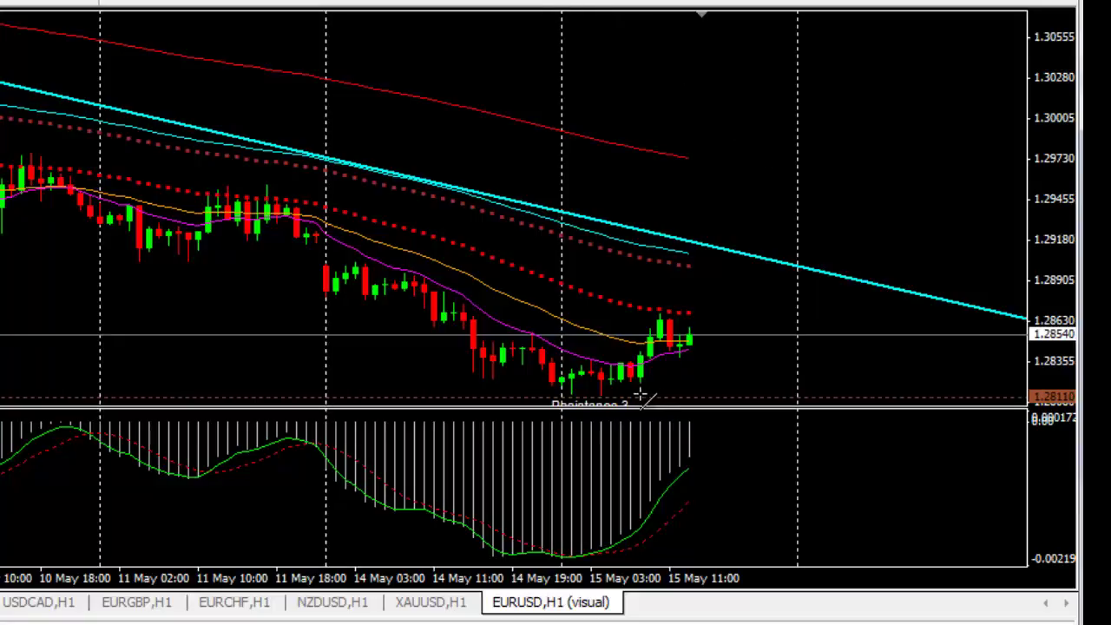
# - Try an ascending trendline from the 15 May lows, shift its start point slightly earlier, then delete it
pyautogui.moveTo(633, 388)
pyautogui.mouseDown()
pyautogui.moveTo(784, 327)
pyautogui.moveTo(833, 274)
pyautogui.mouseUp()
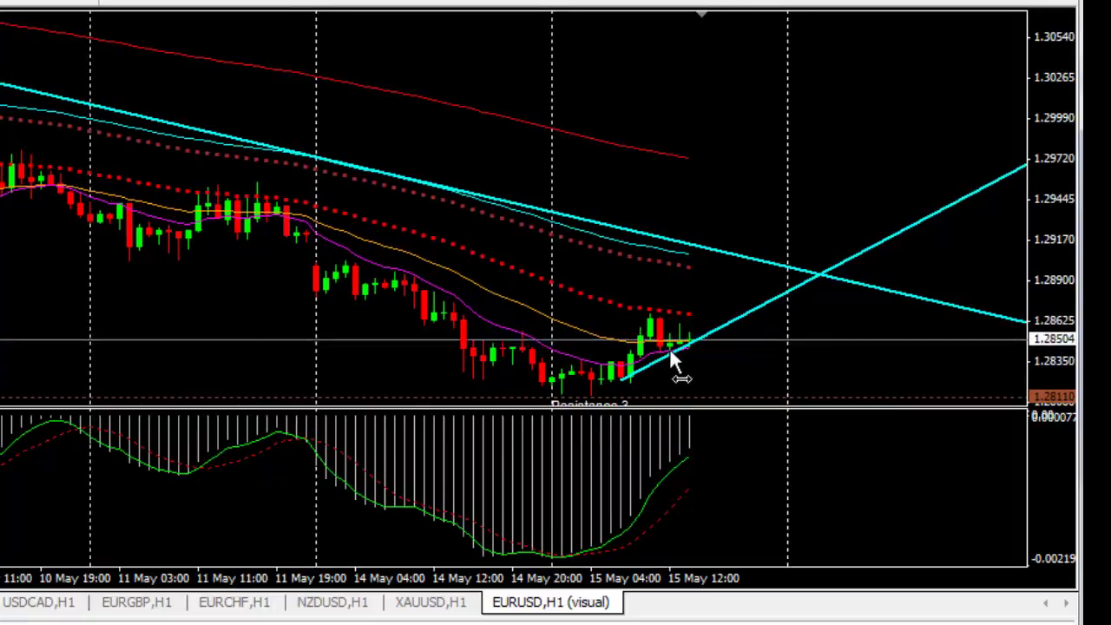
pyautogui.moveTo(620, 374); pyautogui.dragTo(610, 380)
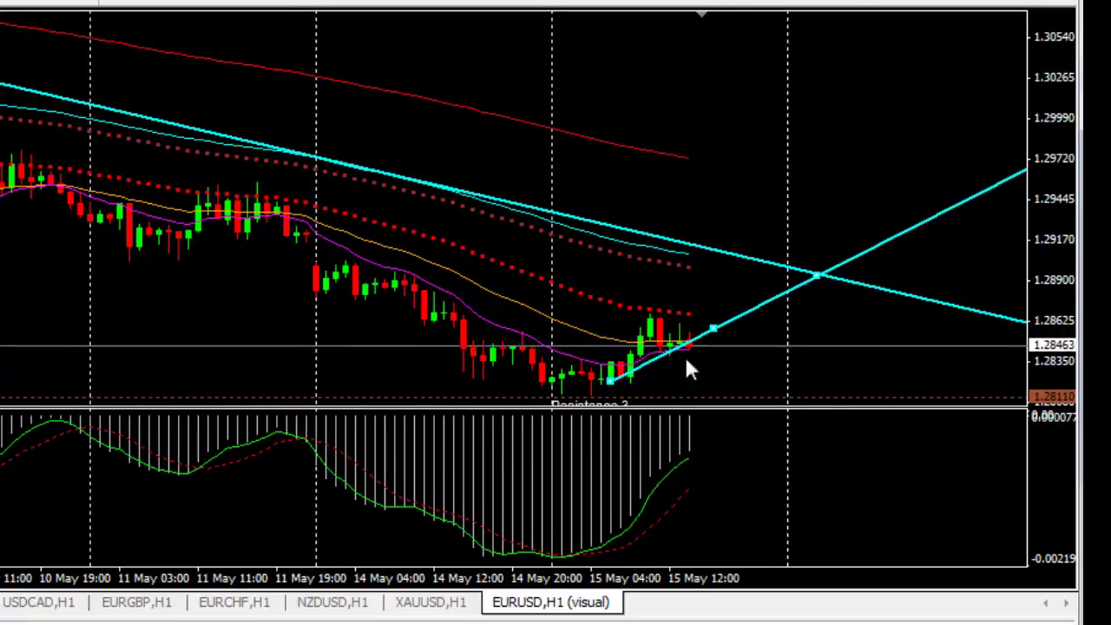
pyautogui.moveTo(734, 318); pyautogui.dragTo(695, 334)
pyautogui.rightClick(730, 319)
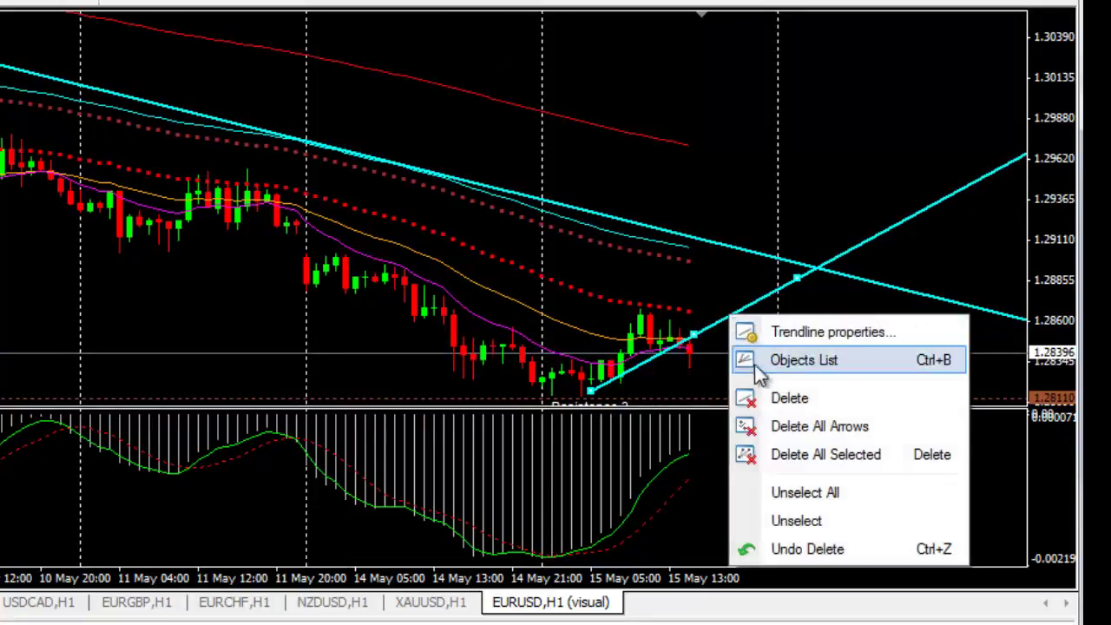
pyautogui.click(767, 395)
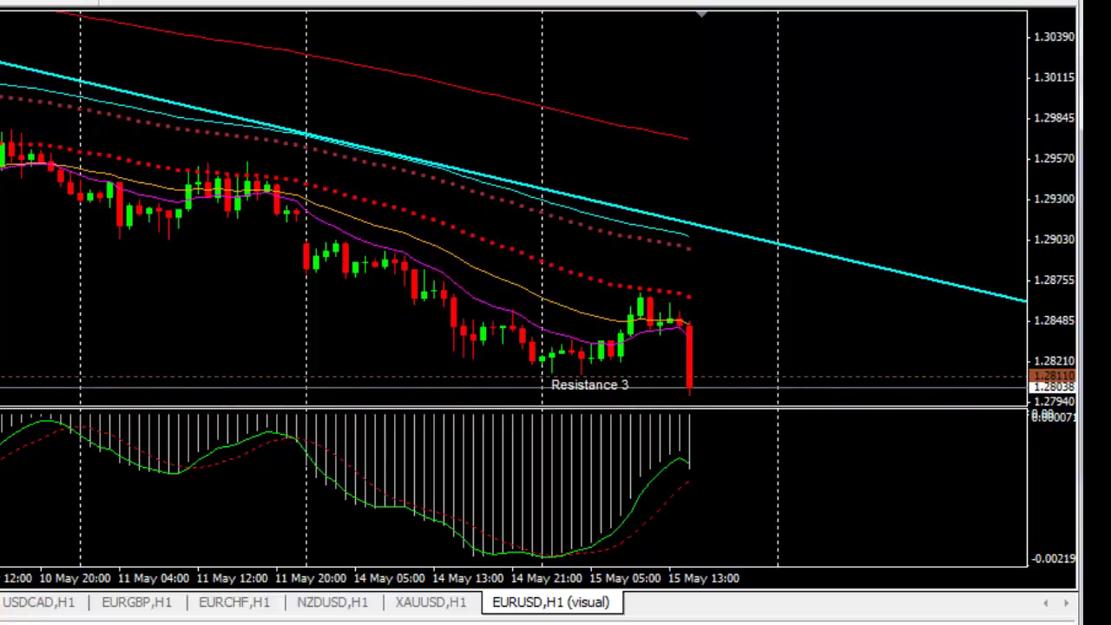
# - Inspect the price levels around the latest 15 May candles with the crosshair
pyautogui.middleClick(595, 379)
pyautogui.middleClick(701, 369)
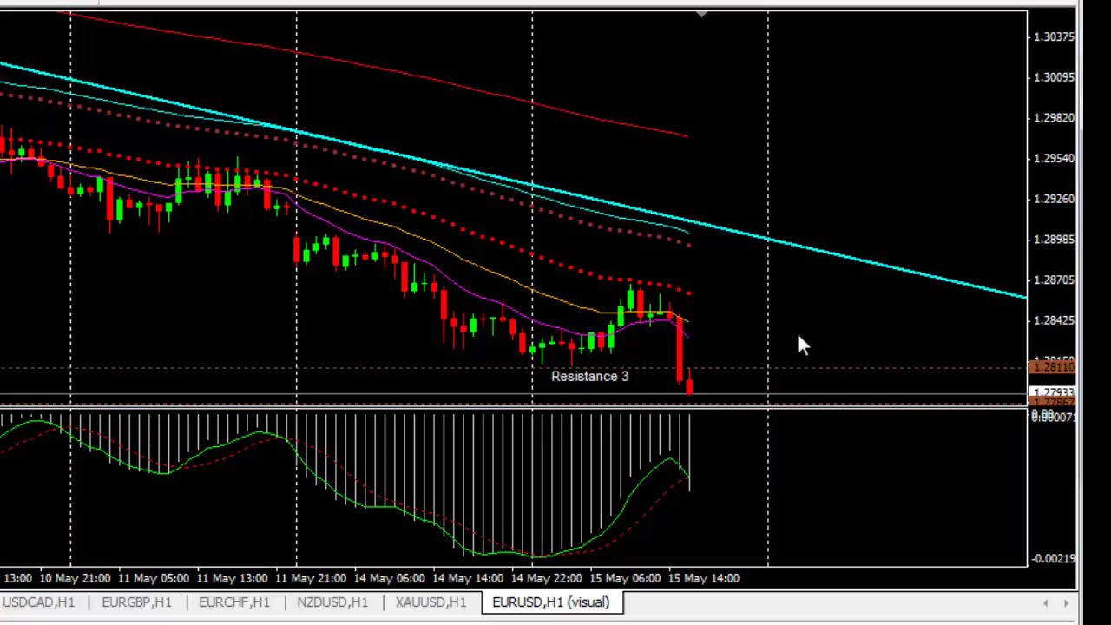
pyautogui.middleClick(644, 391)
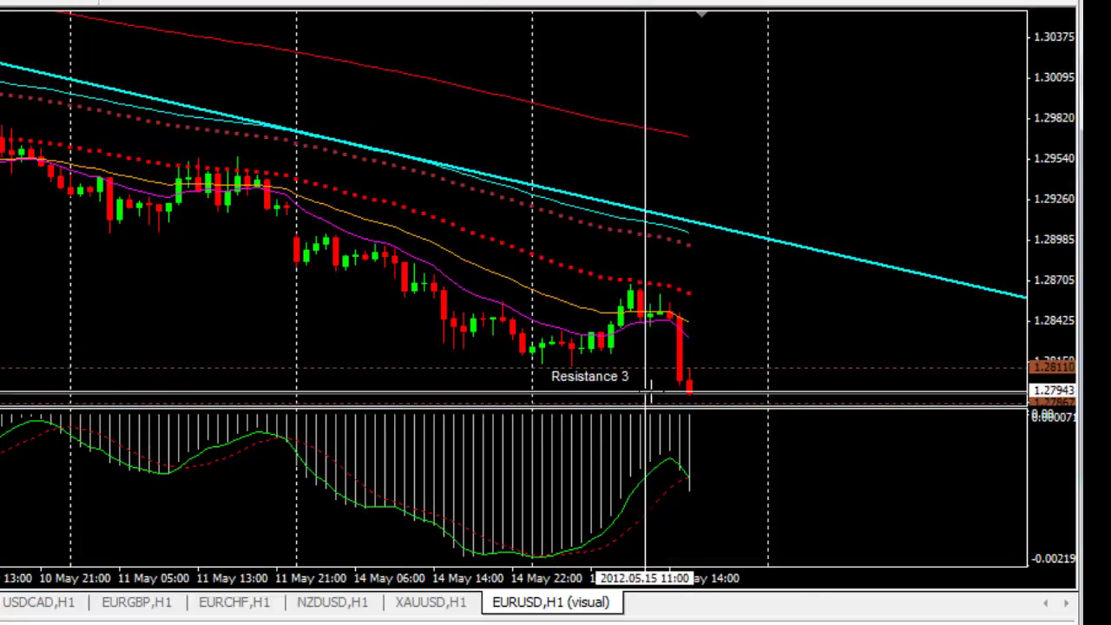
pyautogui.click(707, 374)
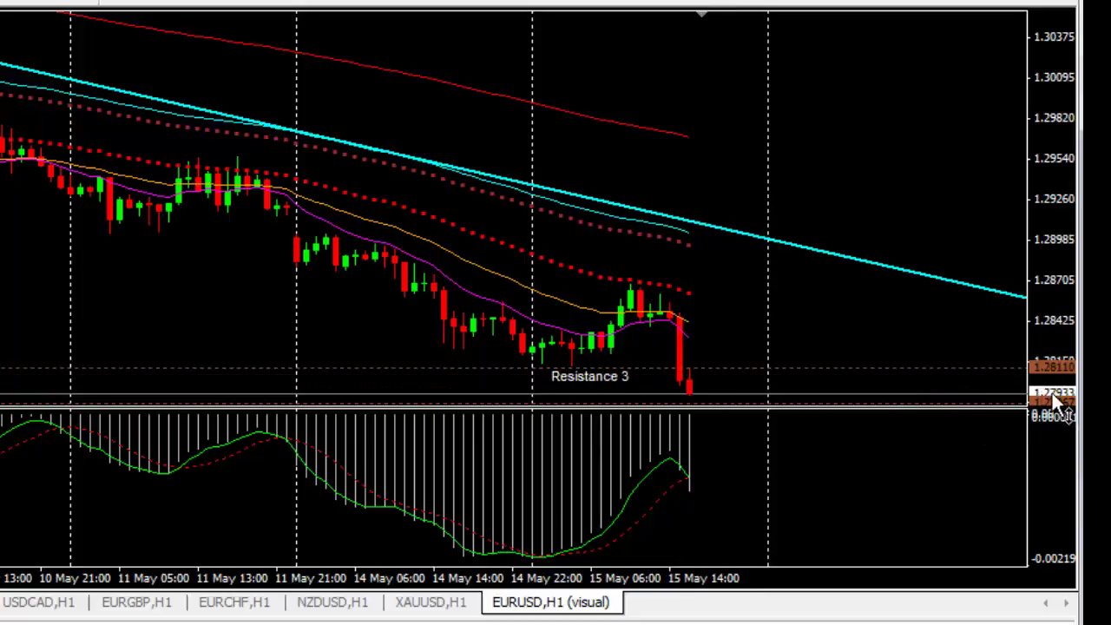
# - Switch to the Excel trade log and record trade 17 as a sell at 1.27933 with 0.2lot
pyautogui.hotkey('alt', 'Tab')
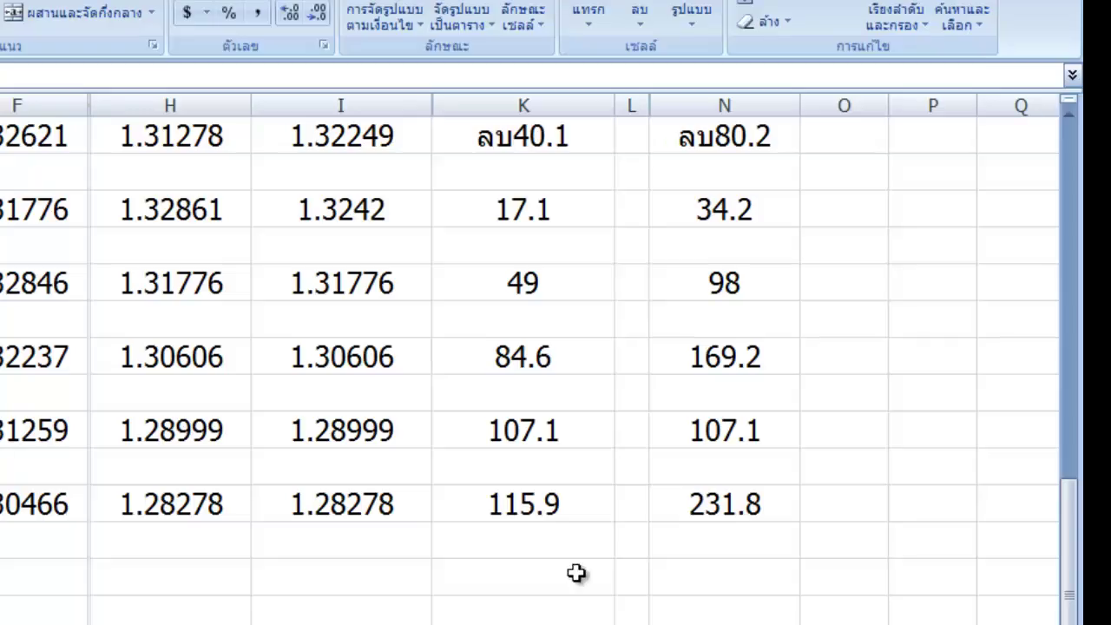
pyautogui.doubleClick(579, 584)
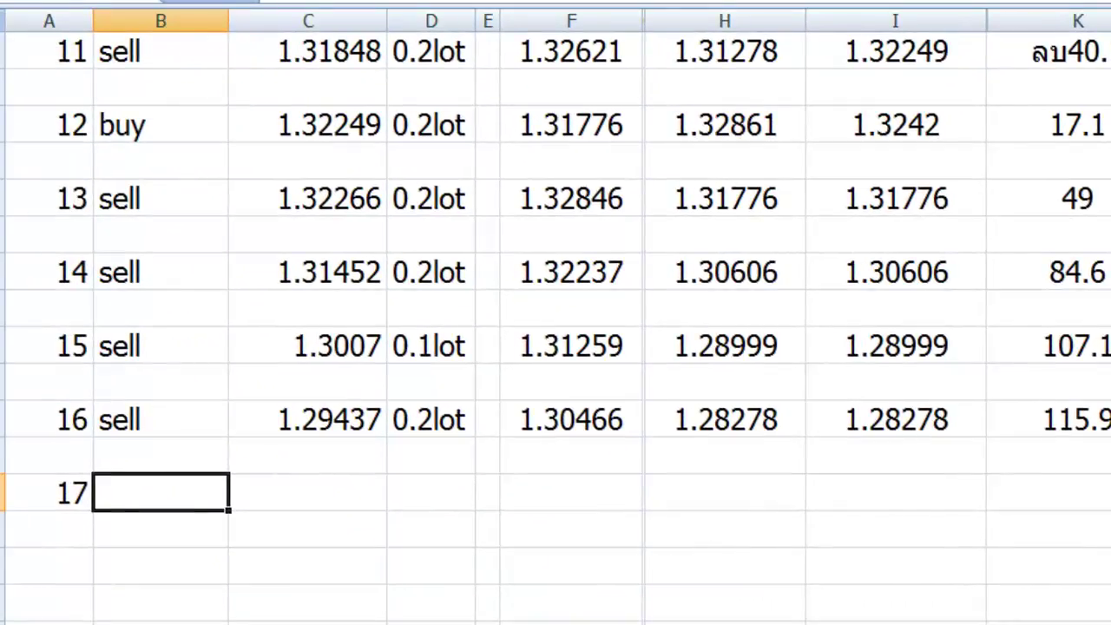
pyautogui.write('sell')
pyautogui.press('Tab')
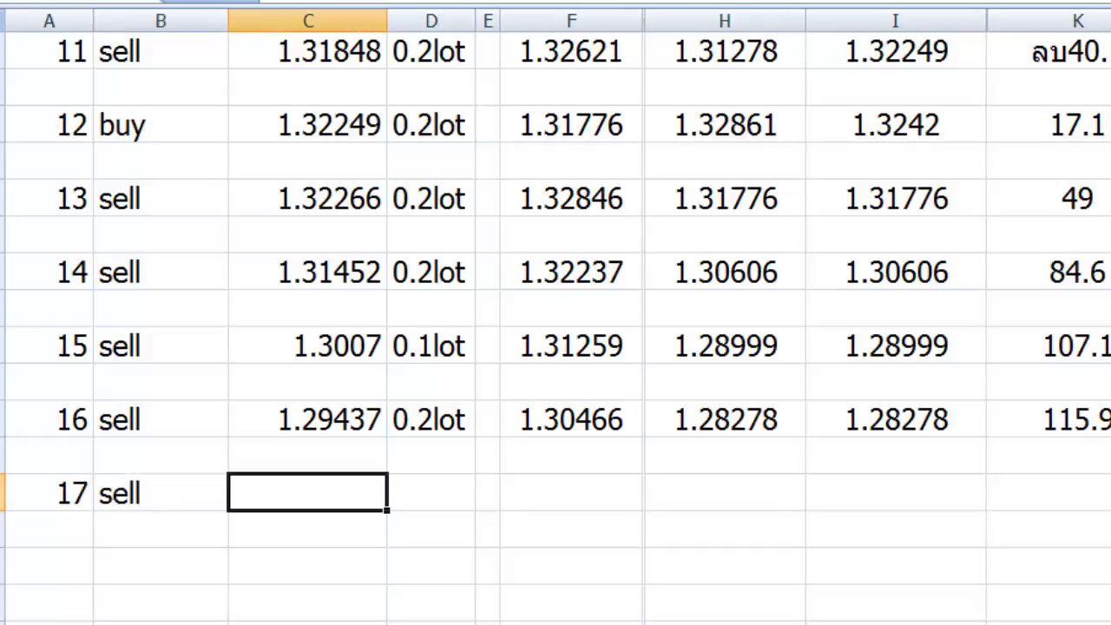
pyautogui.write('1.2')
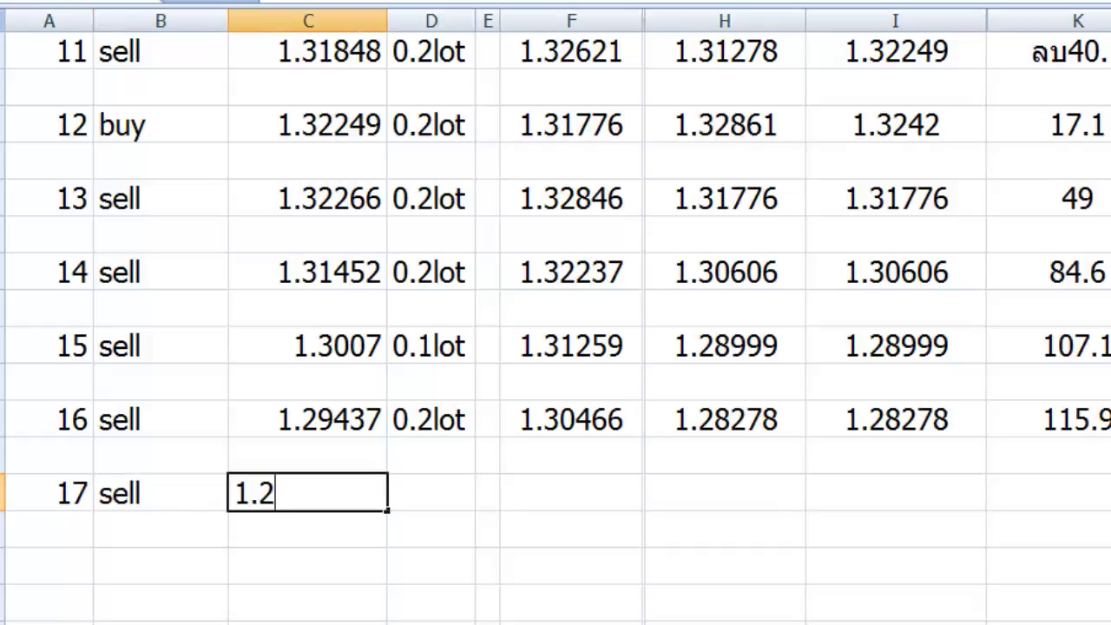
pyautogui.write('7933')
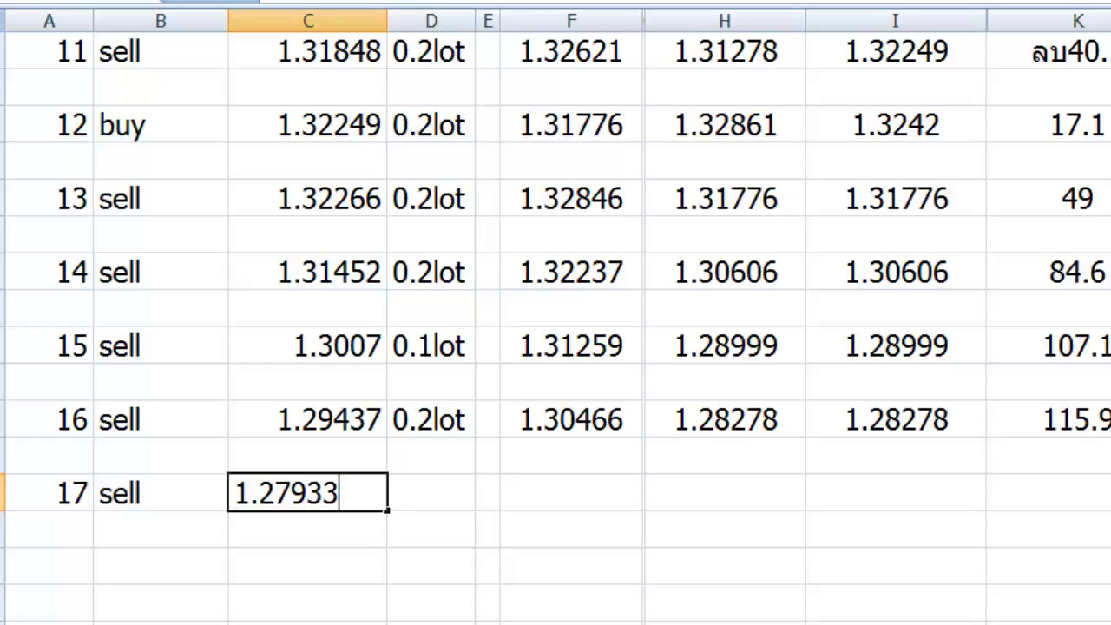
pyautogui.press('Tab')
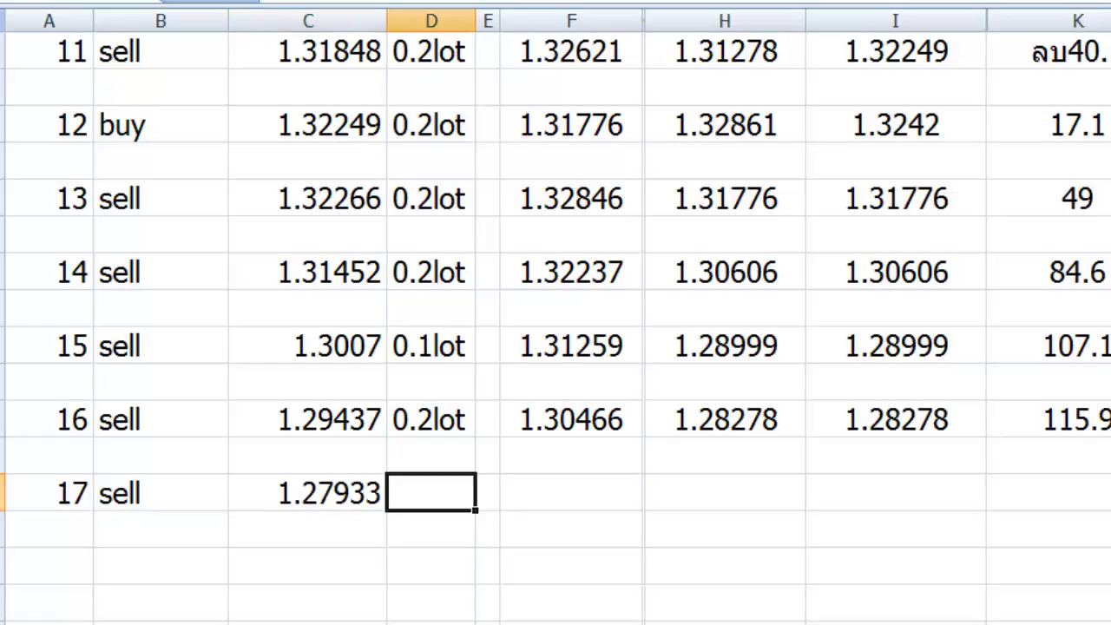
pyautogui.write('0.2lot')
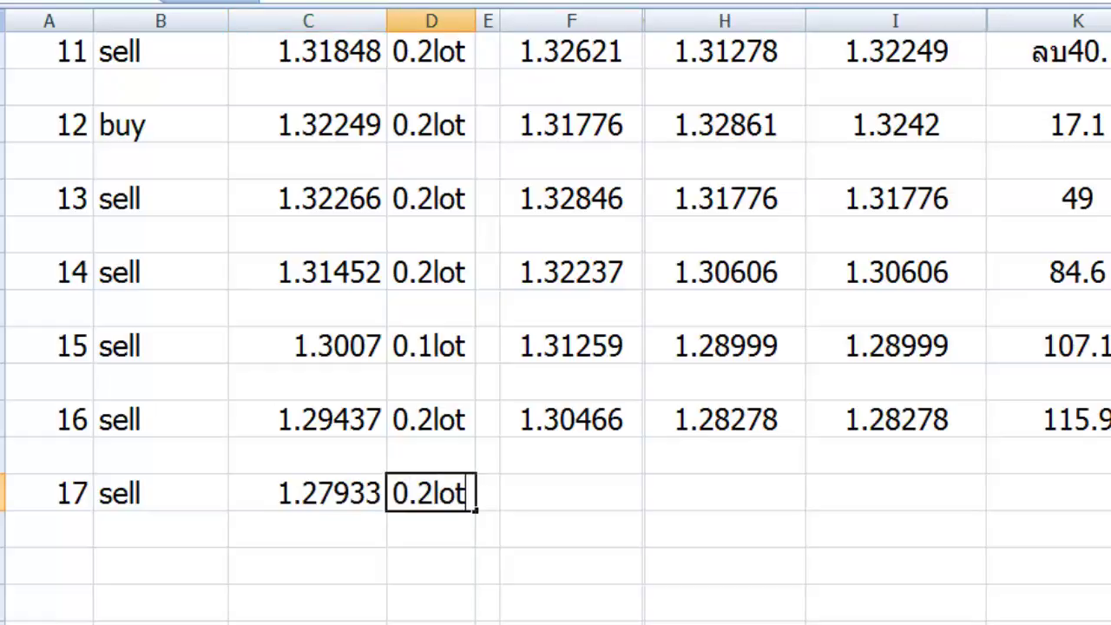
pyautogui.press('Tab')
pyautogui.press('Tab')
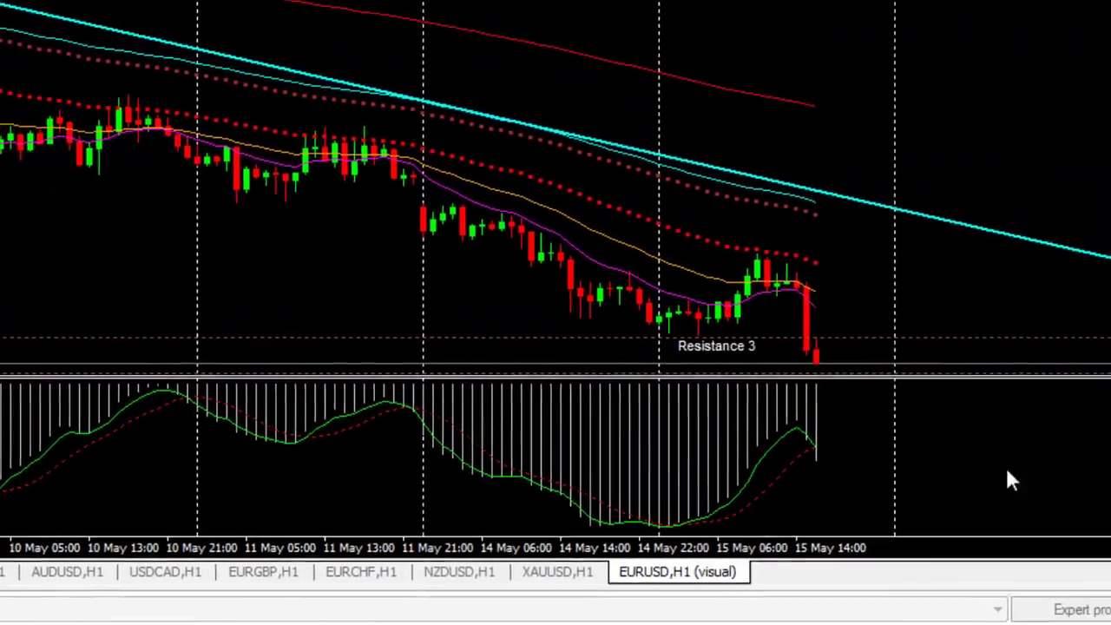
# - Place a horizontal stop-loss line at 1.28599 on the MetaTrader chart and log 1.28599 in column F for trade 17
pyautogui.click(721, 284)
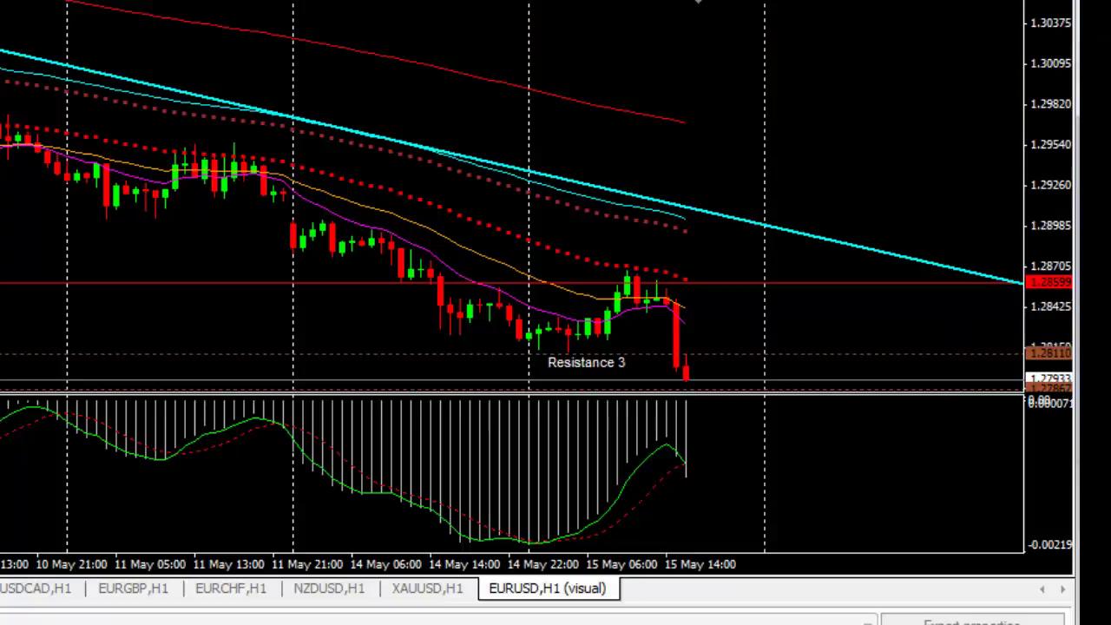
pyautogui.hotkey('alt', 'Tab')
pyautogui.write('1.28')
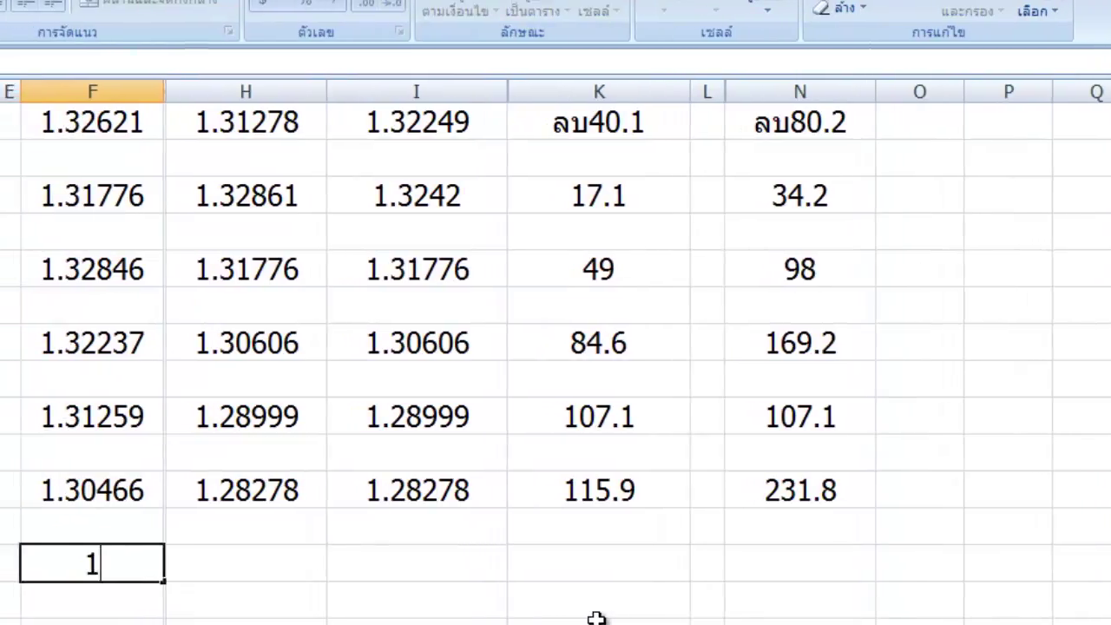
pyautogui.write('599')
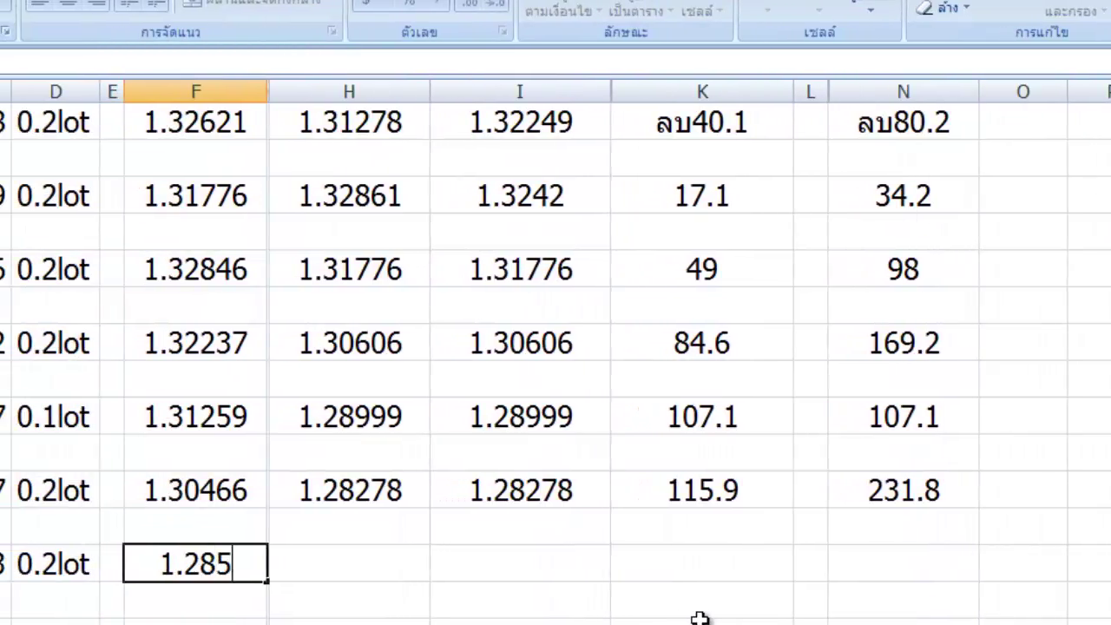
pyautogui.click(356, 573)
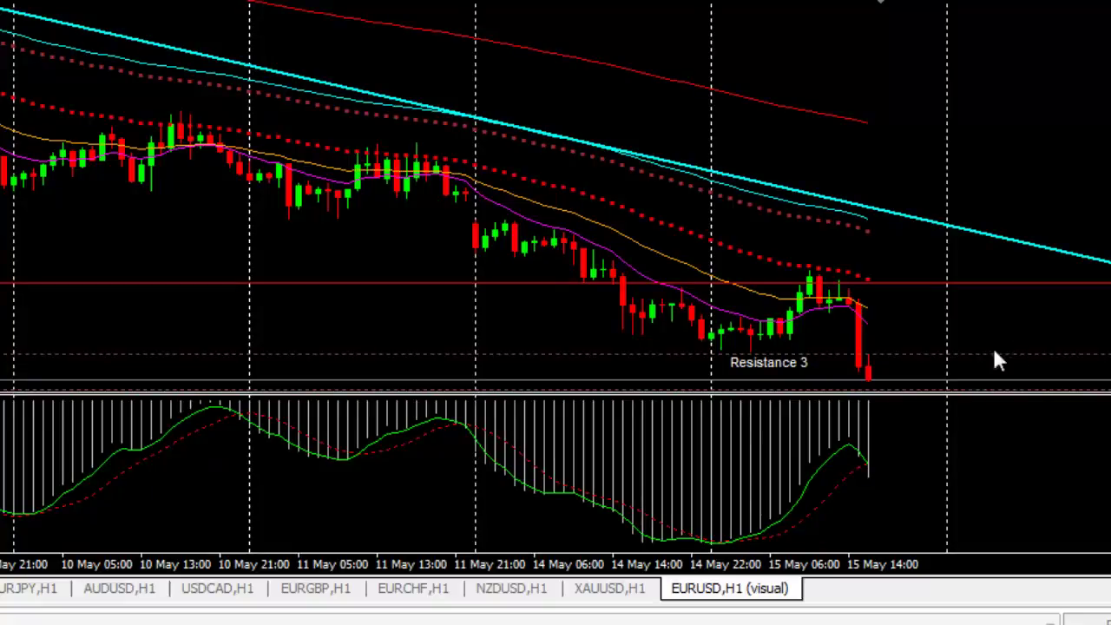
# - Examine the wider downtrend on the MetaTrader chart and the pivot and resistance levels below the current price
pyautogui.press('-')
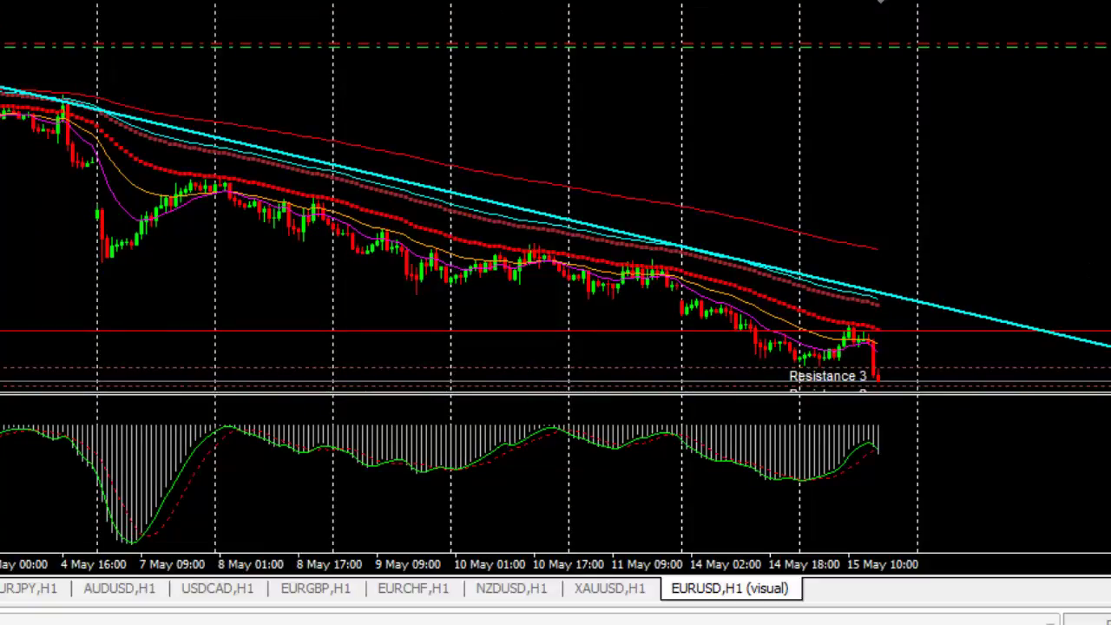
pyautogui.press('+')
pyautogui.press('+')
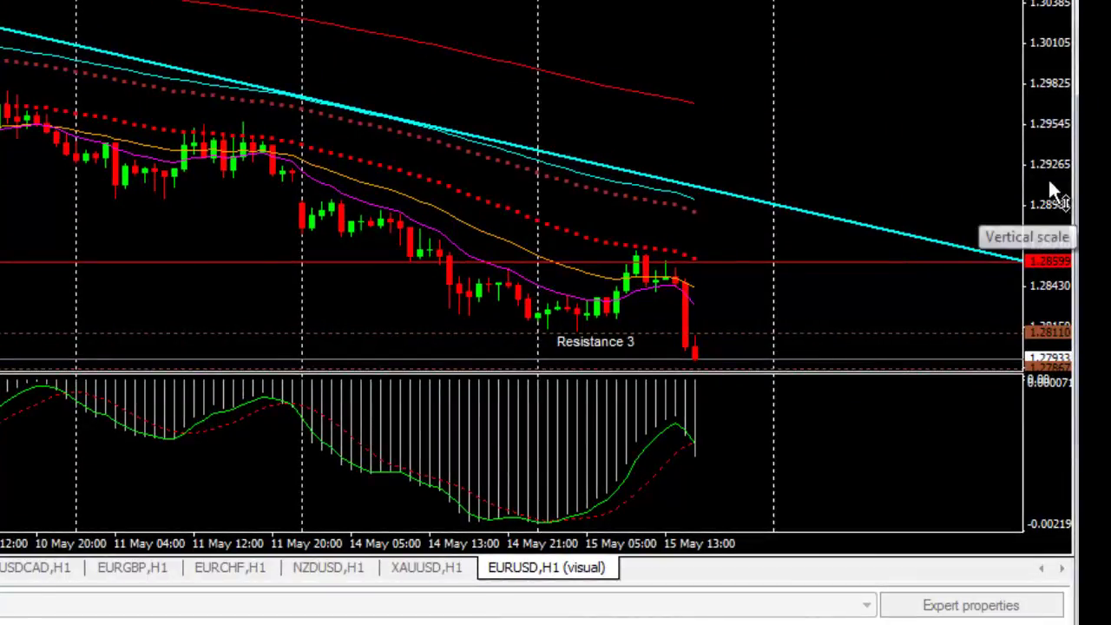
pyautogui.moveTo(1049, 173); pyautogui.dragTo(1054, 243)
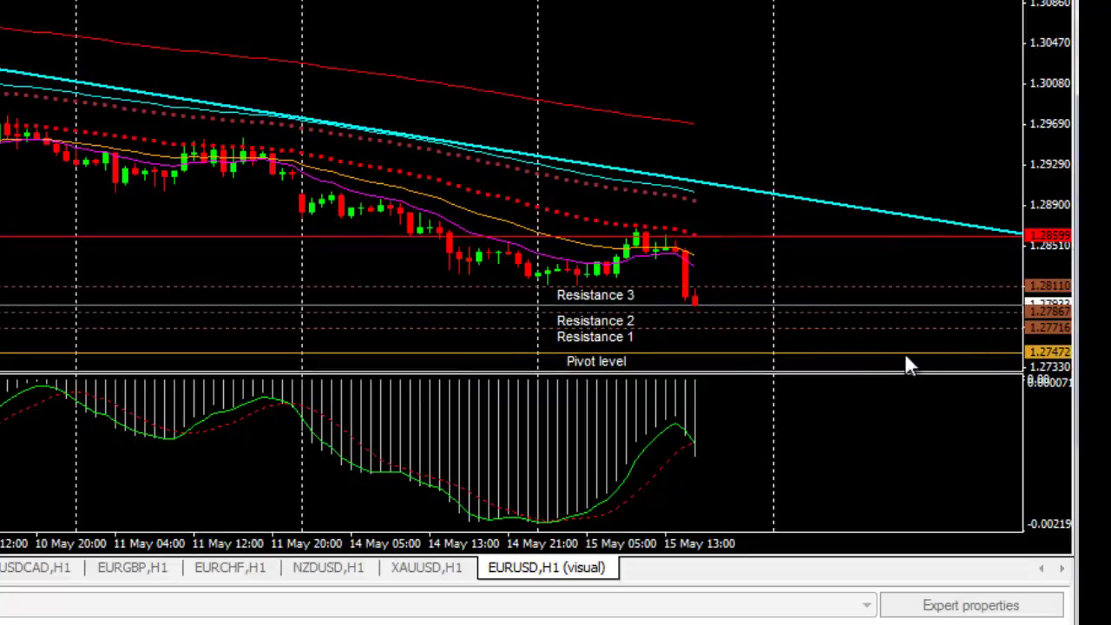
pyautogui.moveTo(878, 358)
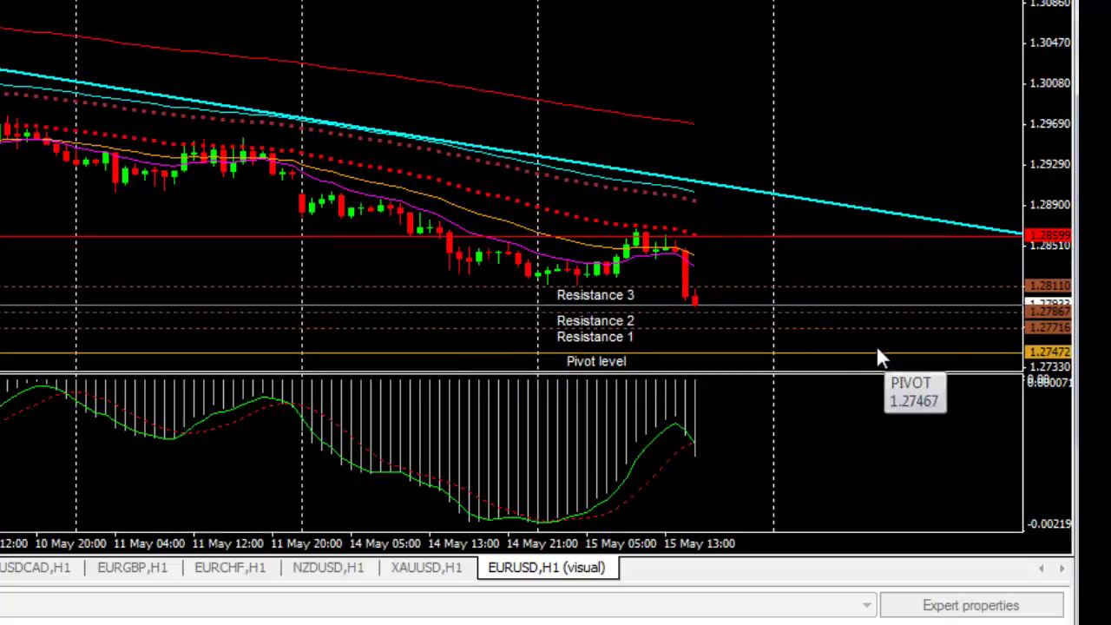
pyautogui.rightClick(648, 69)
pyautogui.click(697, 146)
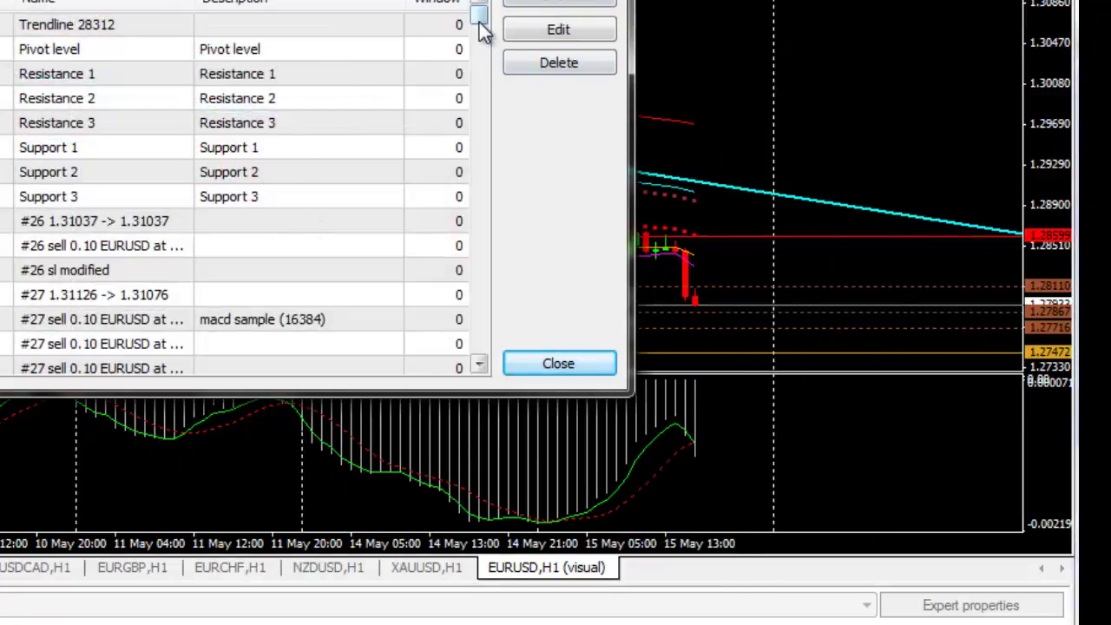
pyautogui.moveTo(479, 22); pyautogui.dragTo(508, 2)
pyautogui.press('Escape')
# - Place a horizontal take-profit line at 1.27561, just above the pivot level
pyautogui.moveTo(885, 325)
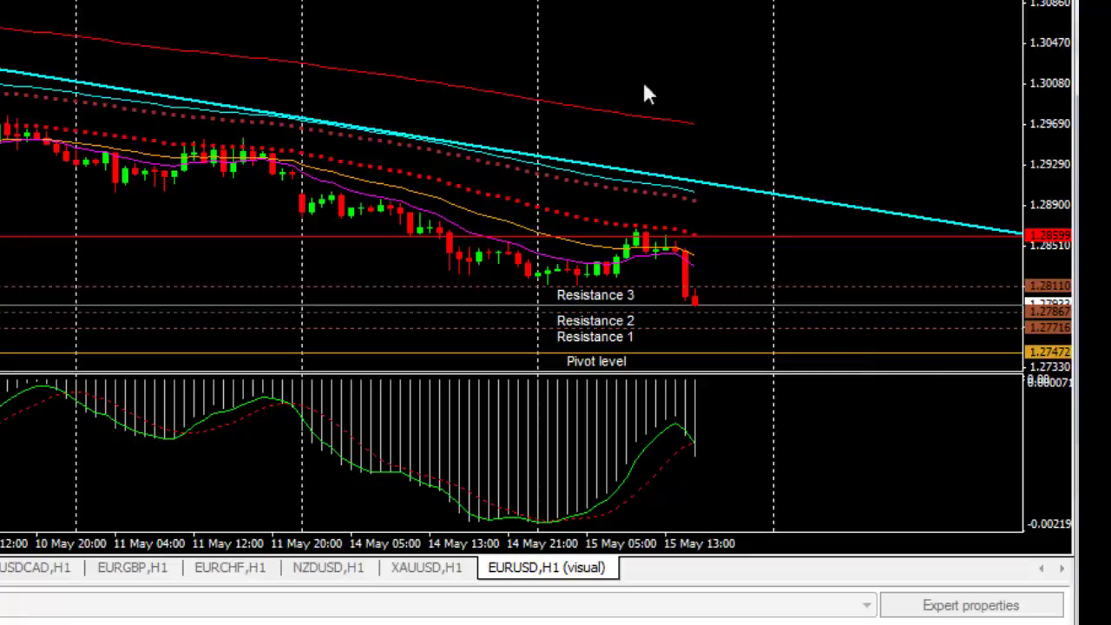
pyautogui.click(711, 345)
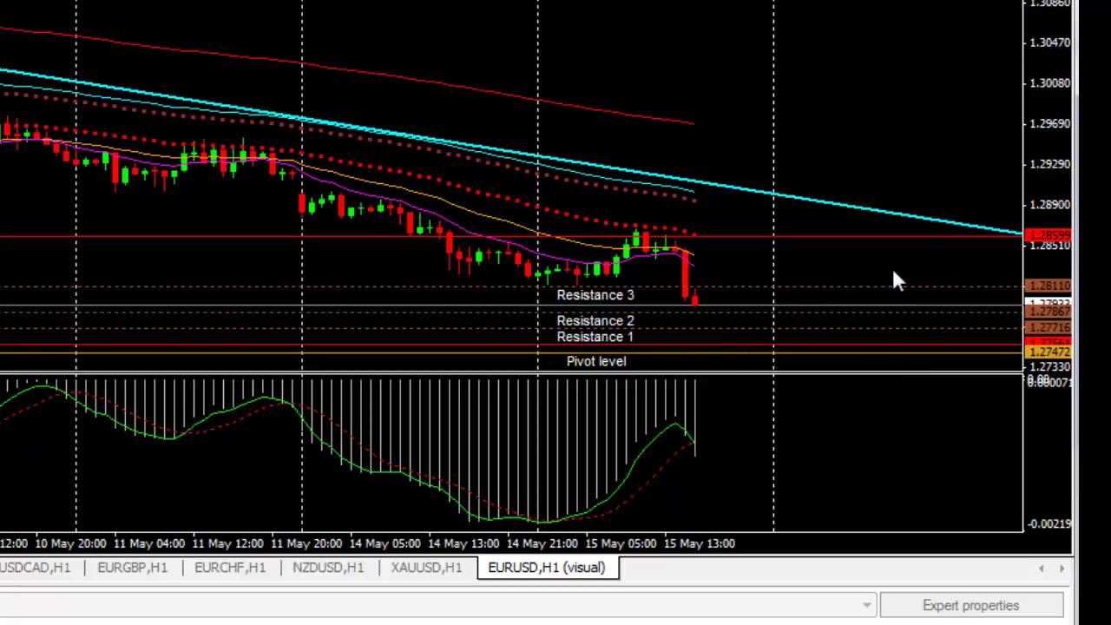
pyautogui.moveTo(1038, 123); pyautogui.dragTo(1041, 95)
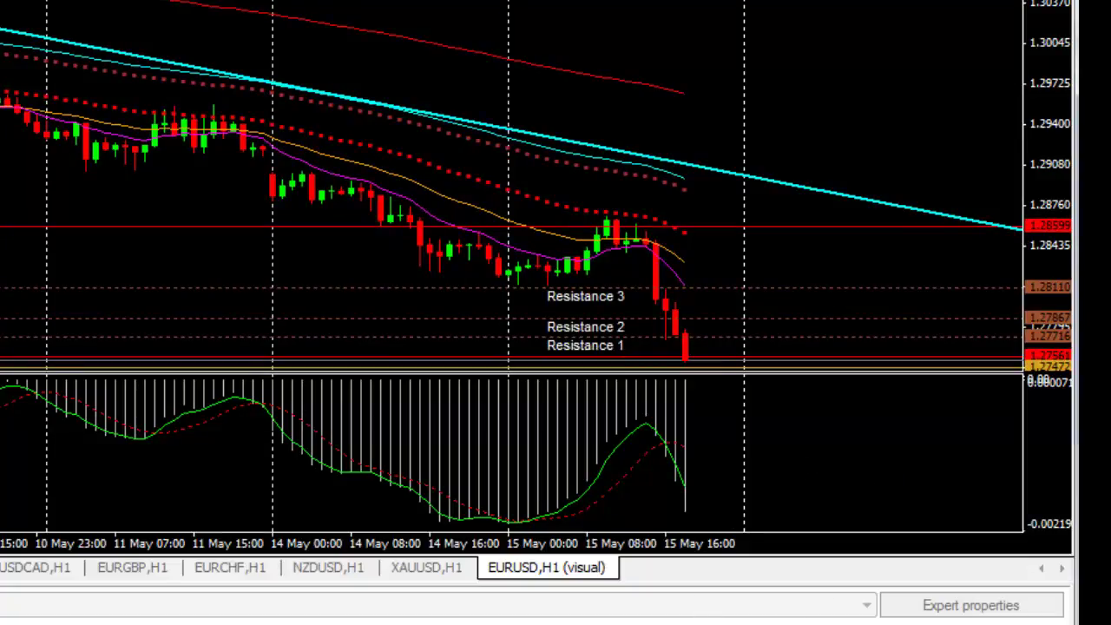
# - Record 1.27561 as both the take-profit and the closing price of trade 17 in the Excel log
pyautogui.hotkey('alt', 'Tab')
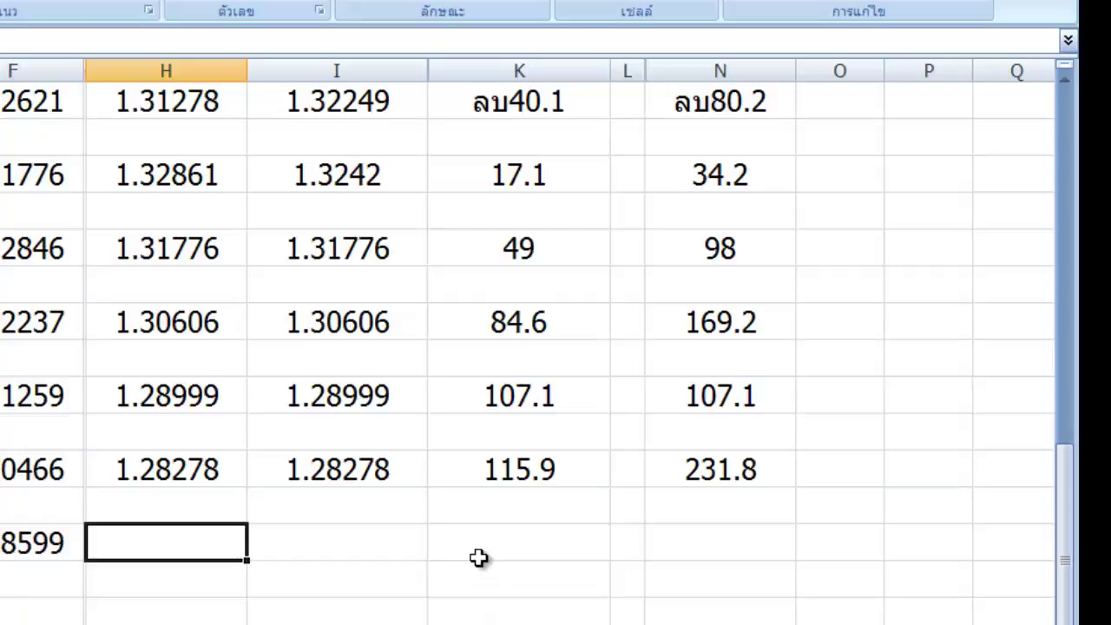
pyautogui.hotkey('alt', 'Tab')
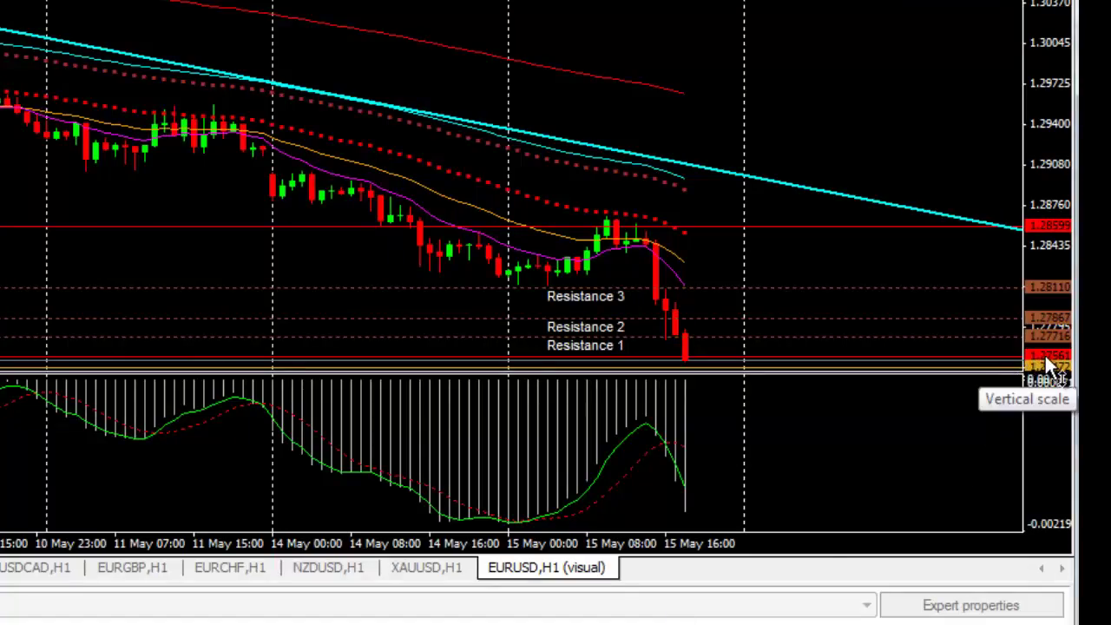
pyautogui.hotkey('alt', 'Tab')
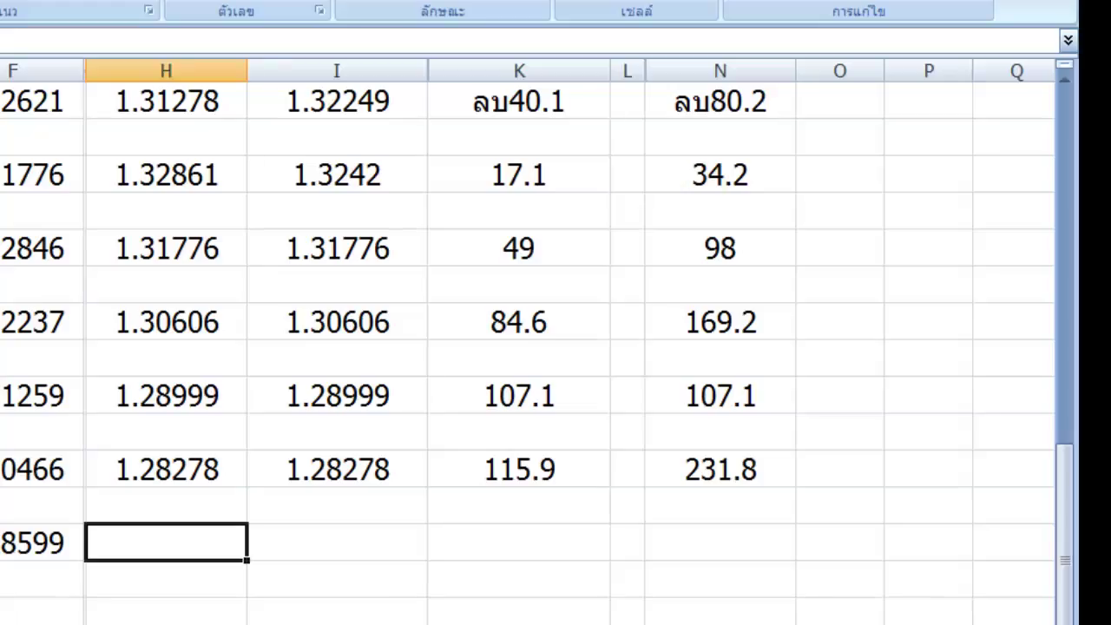
pyautogui.write('1.27')
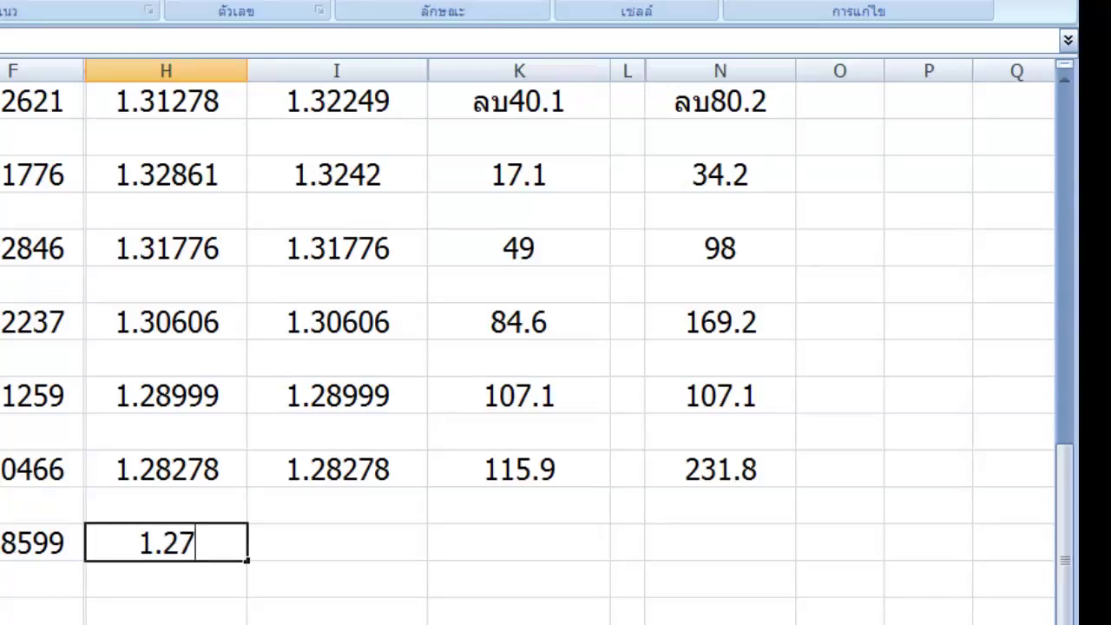
pyautogui.write('561')
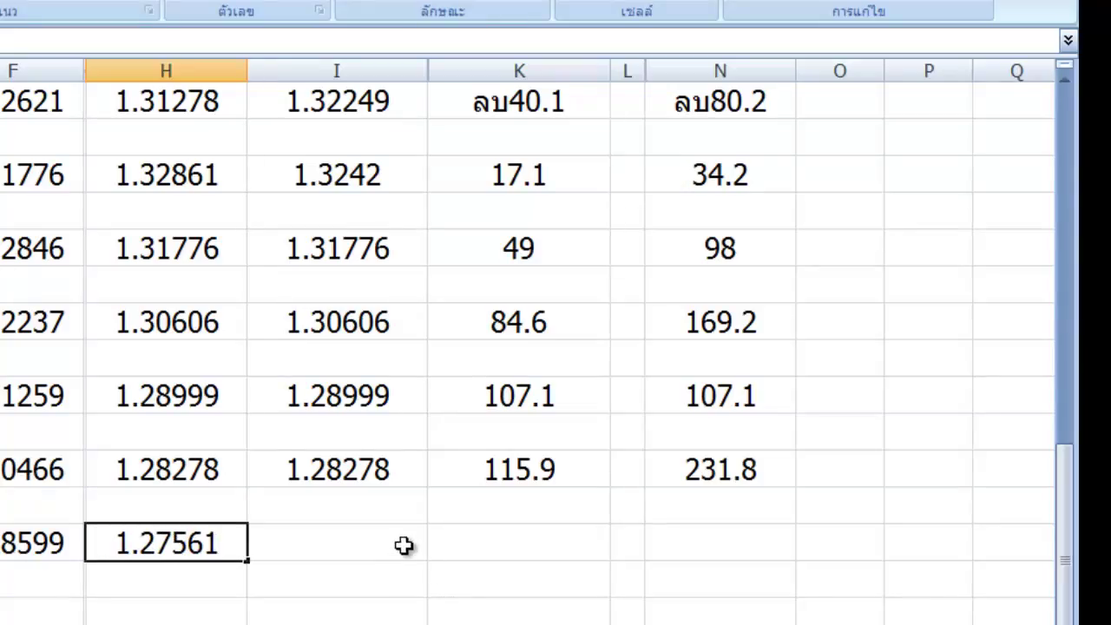
pyautogui.click(373, 542)
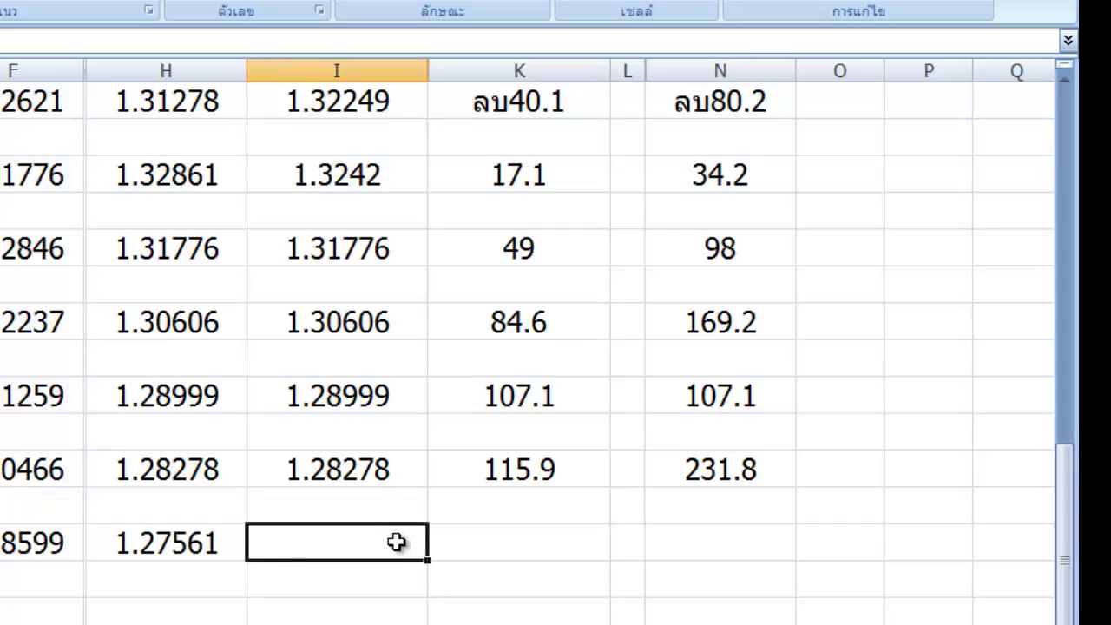
pyautogui.write('1.2')
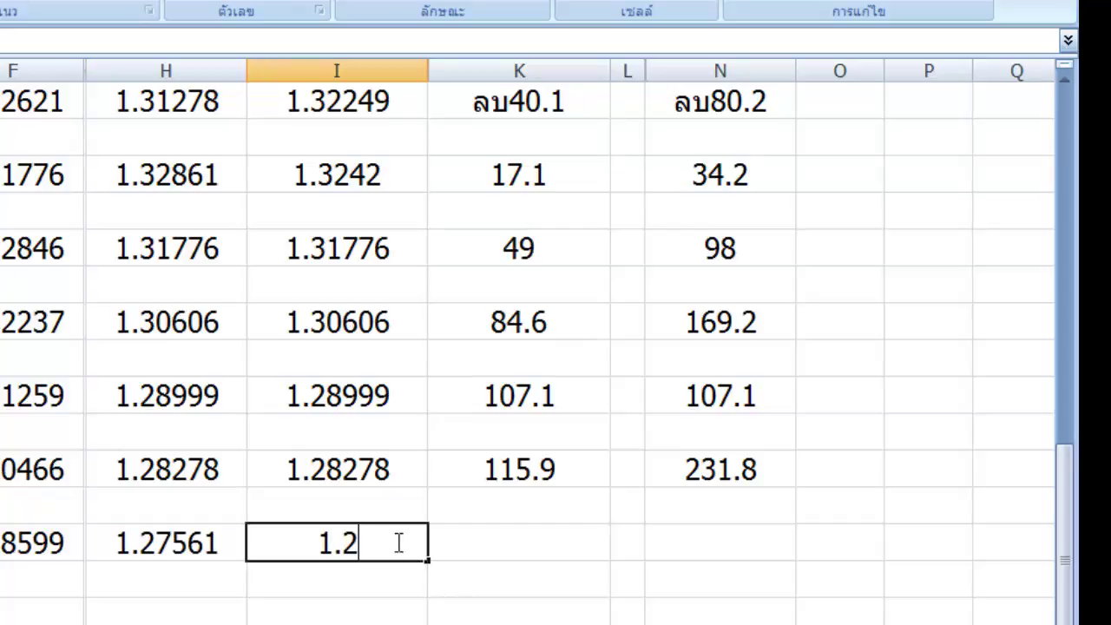
pyautogui.write('7561')
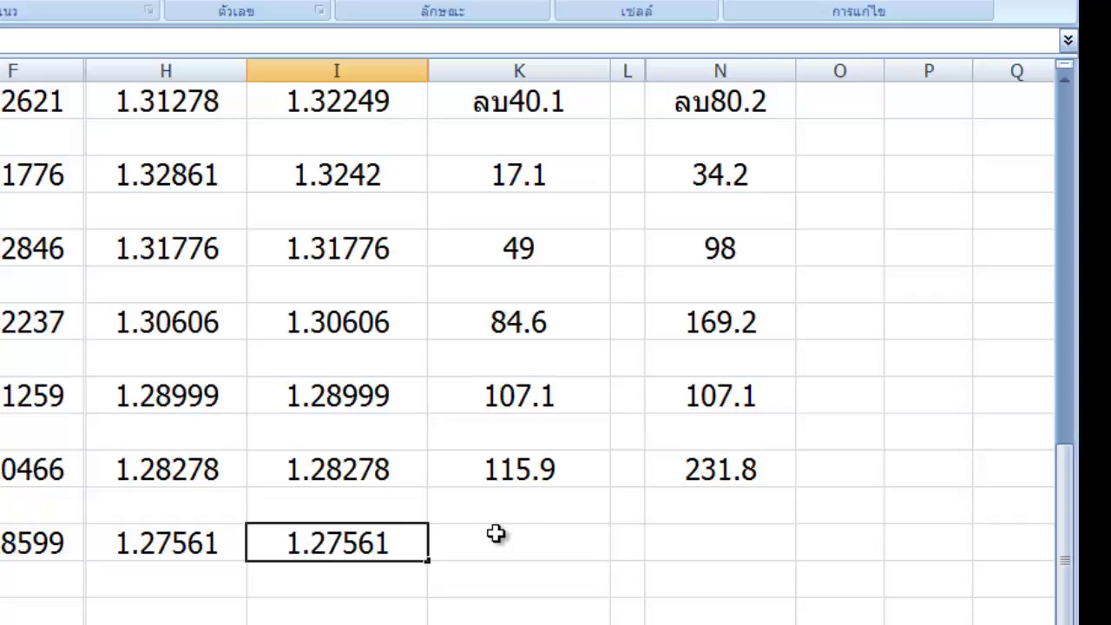
# - Switch to Calculator and clear the previous result for trade 17's pip calculation
pyautogui.click(521, 538)
pyautogui.hotkey('alt', 'Tab')
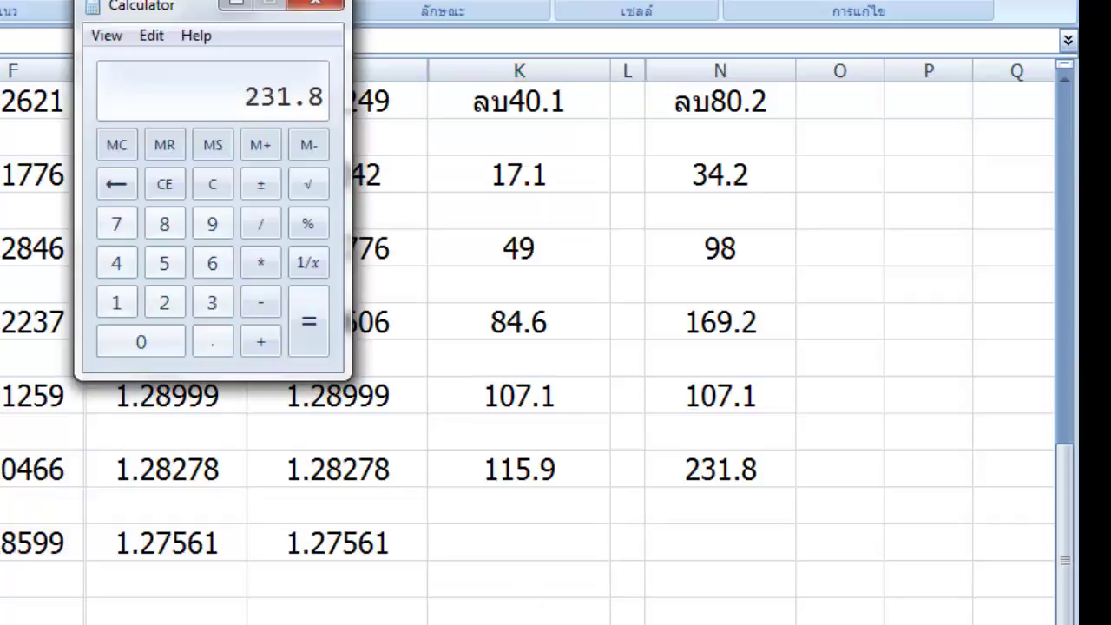
pyautogui.click(216, 186)
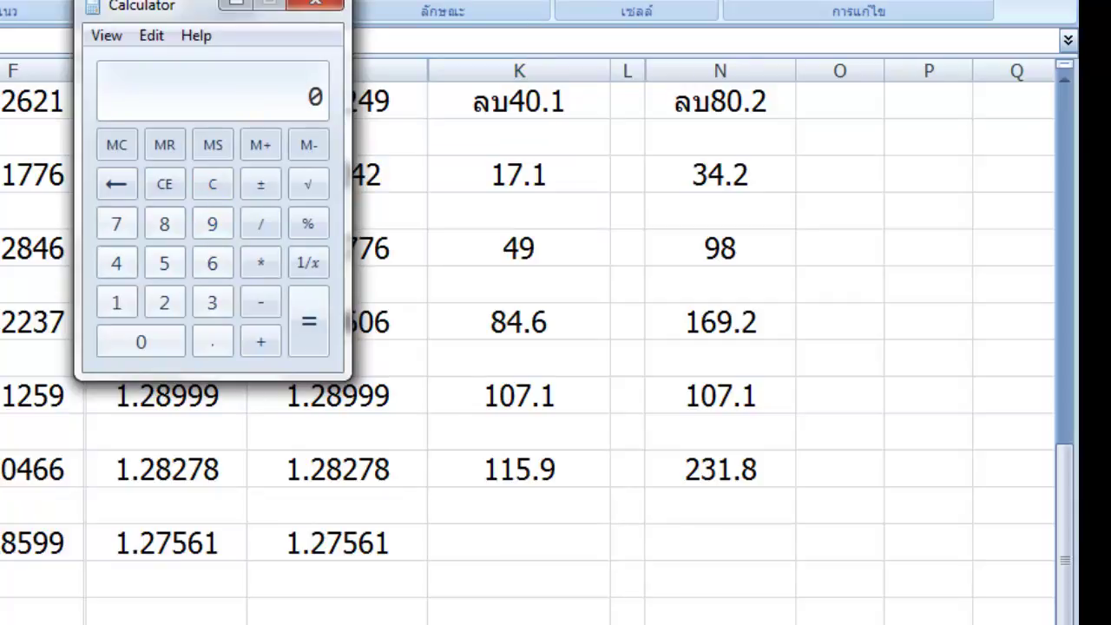
pyautogui.click(169, 301)
pyautogui.click(117, 227)
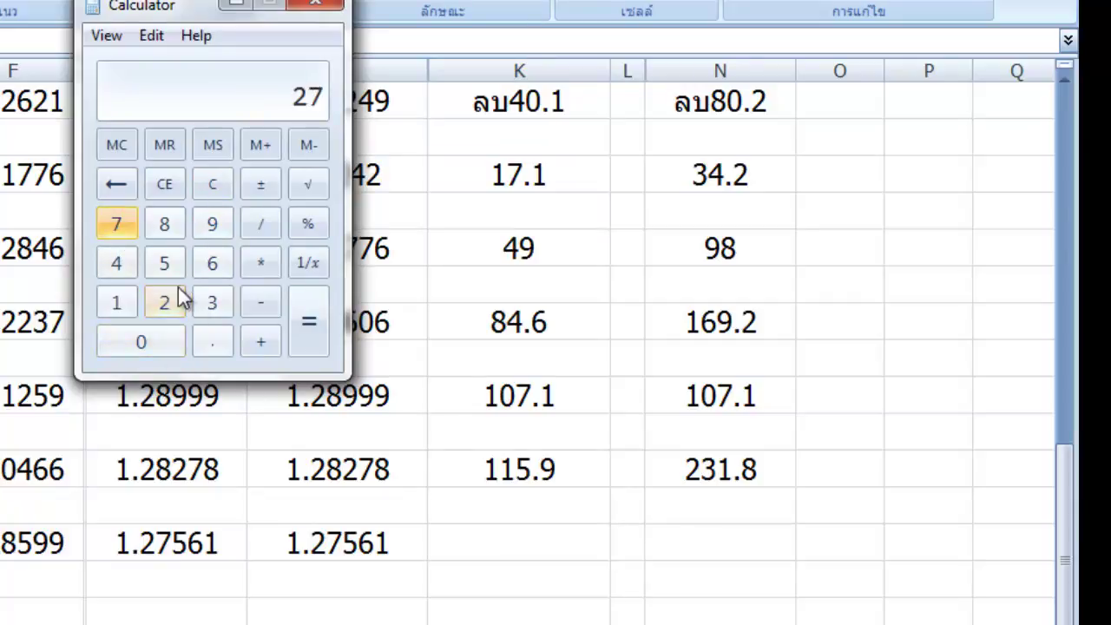
pyautogui.click(212, 236)
pyautogui.click(211, 229)
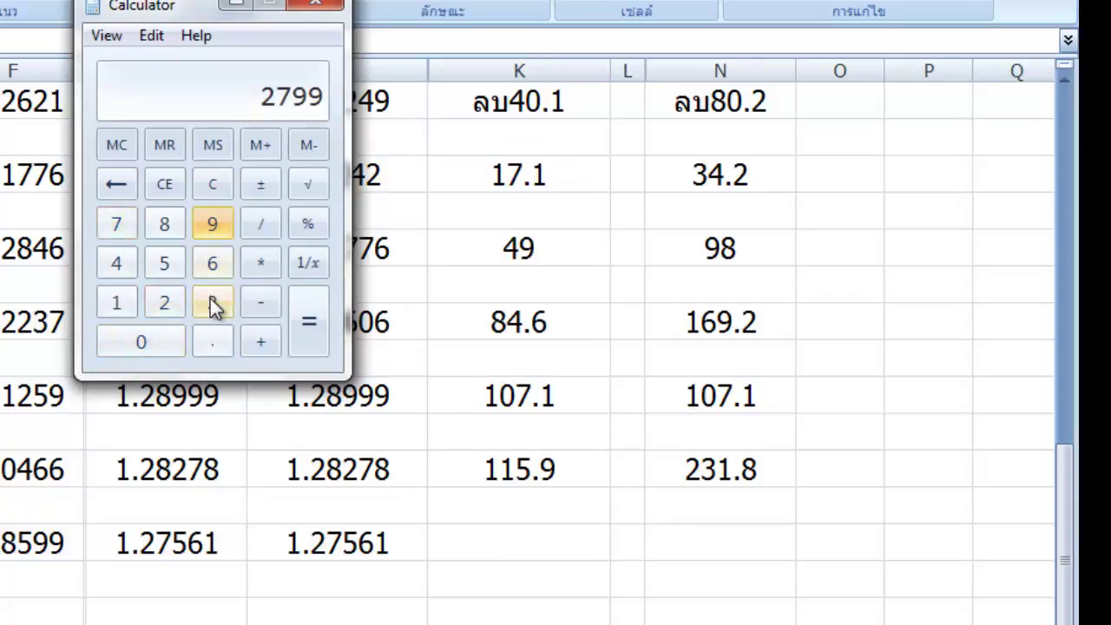
pyautogui.click(211, 305)
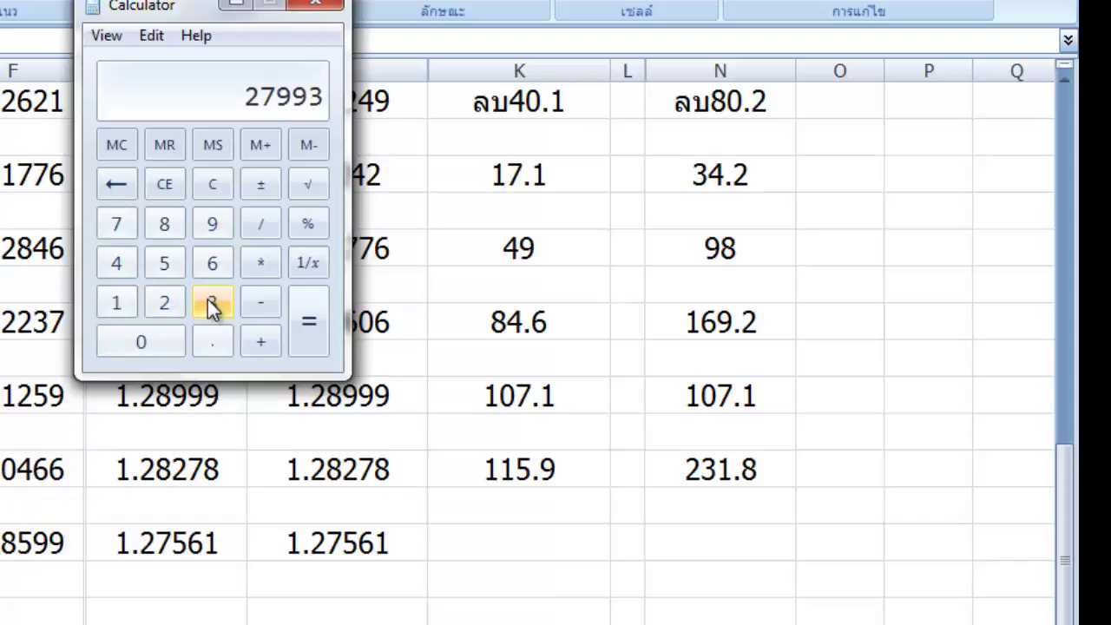
pyautogui.click(202, 188)
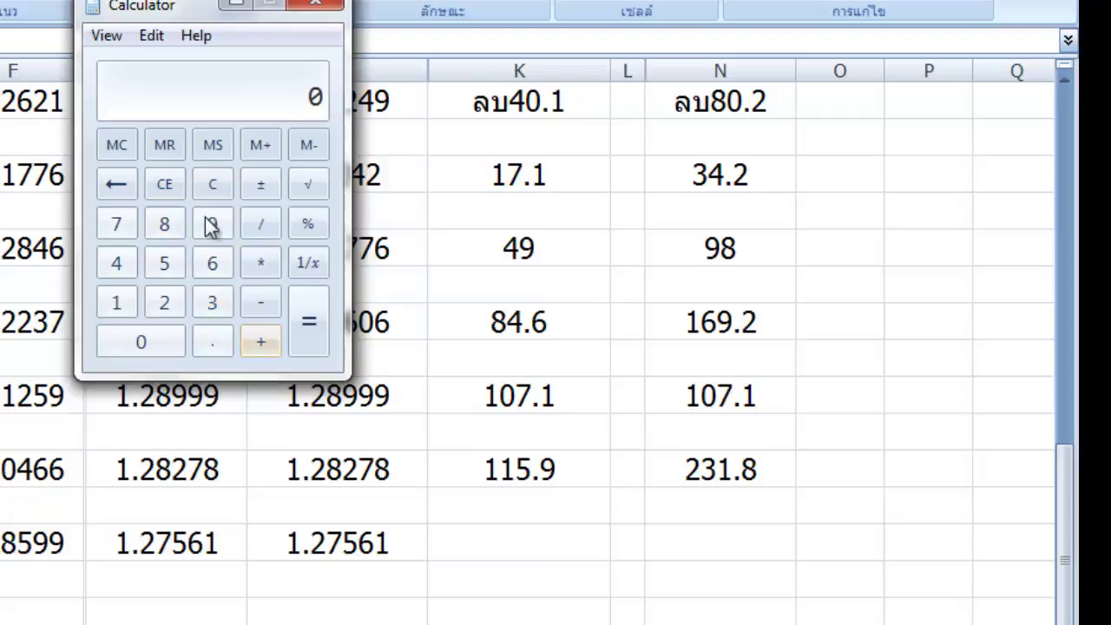
# - Calculate trade 17's price difference in Calculator by subtracting 27561 from 27933
pyautogui.click(152, 300)
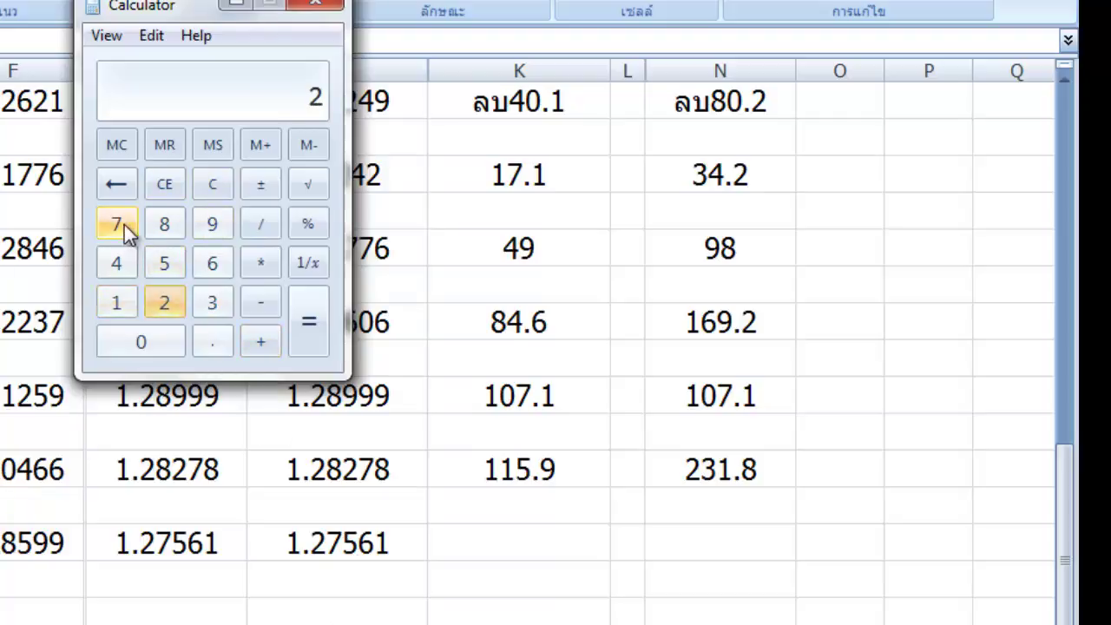
pyautogui.click(123, 225)
pyautogui.click(197, 227)
pyautogui.click(204, 305)
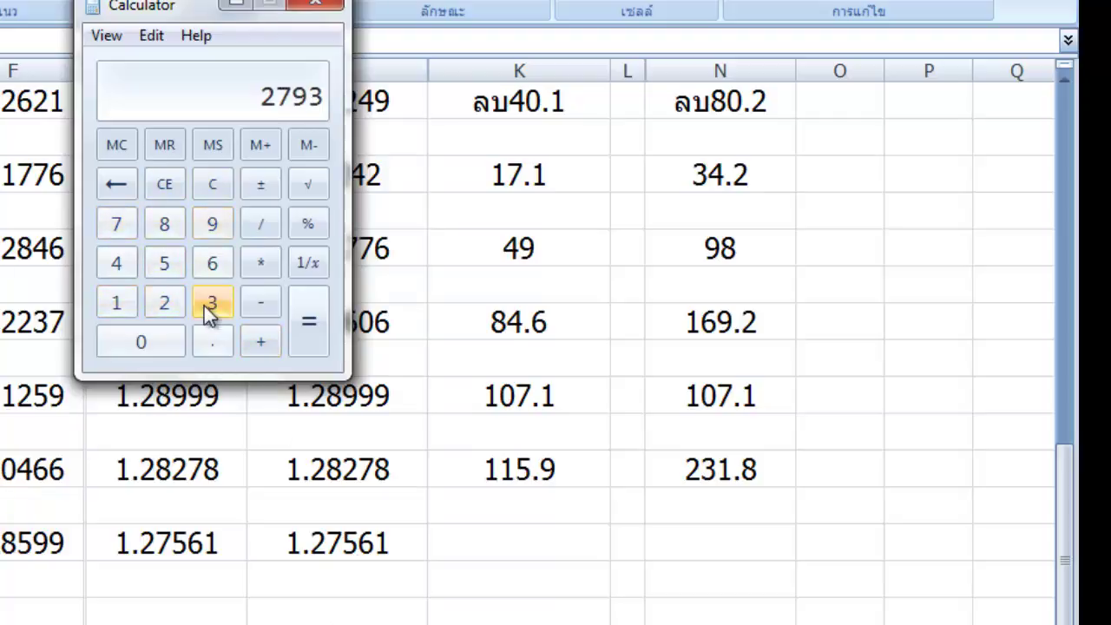
pyautogui.click(204, 305)
pyautogui.click(263, 303)
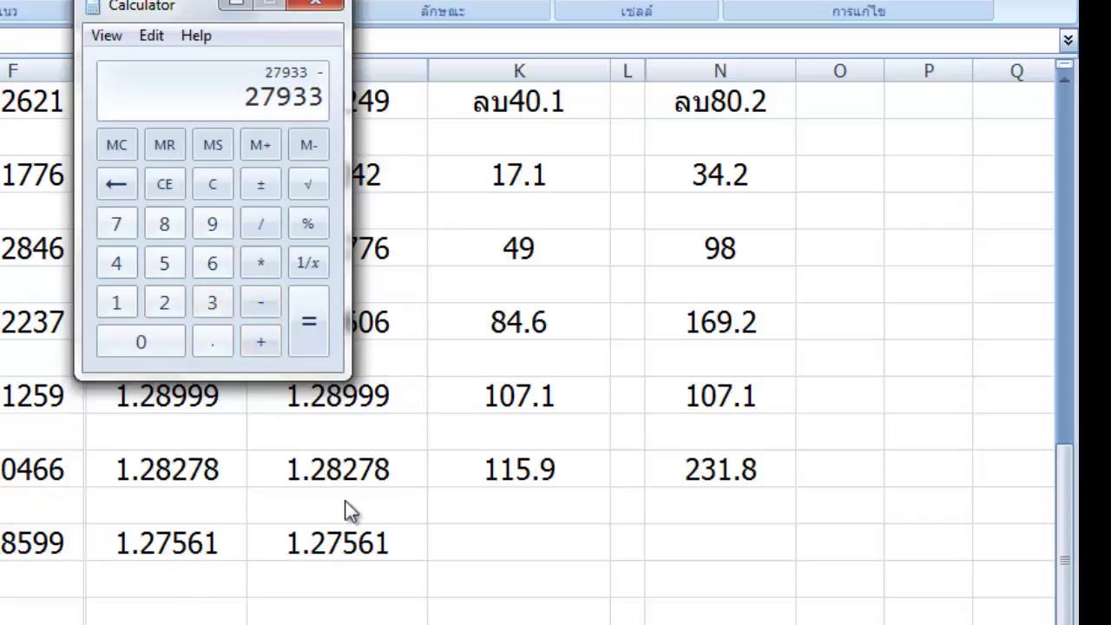
pyautogui.click(165, 302)
pyautogui.click(118, 224)
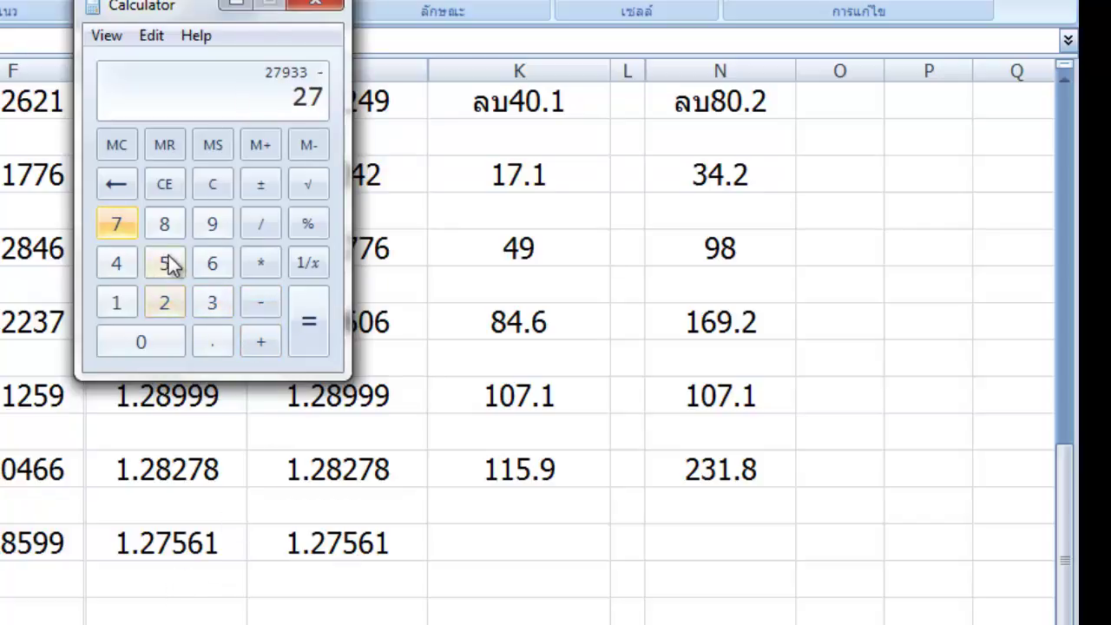
pyautogui.click(164, 263)
pyautogui.click(212, 263)
pyautogui.click(129, 304)
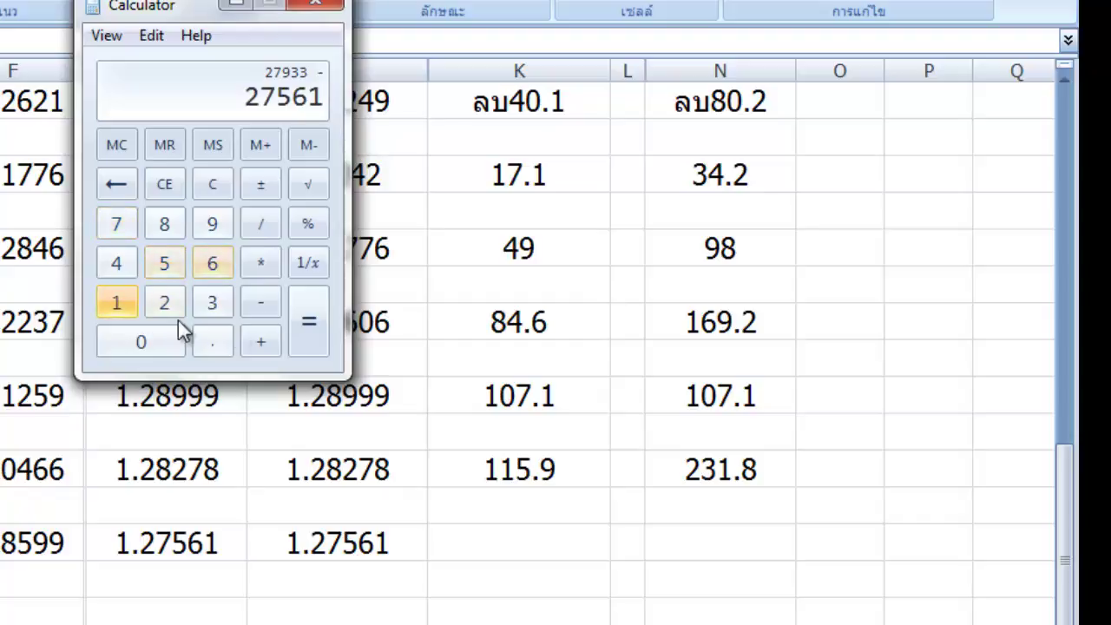
pyautogui.click(305, 327)
# - Return to the Excel log and record 37.2 in column K for trade 17
pyautogui.click(513, 536)
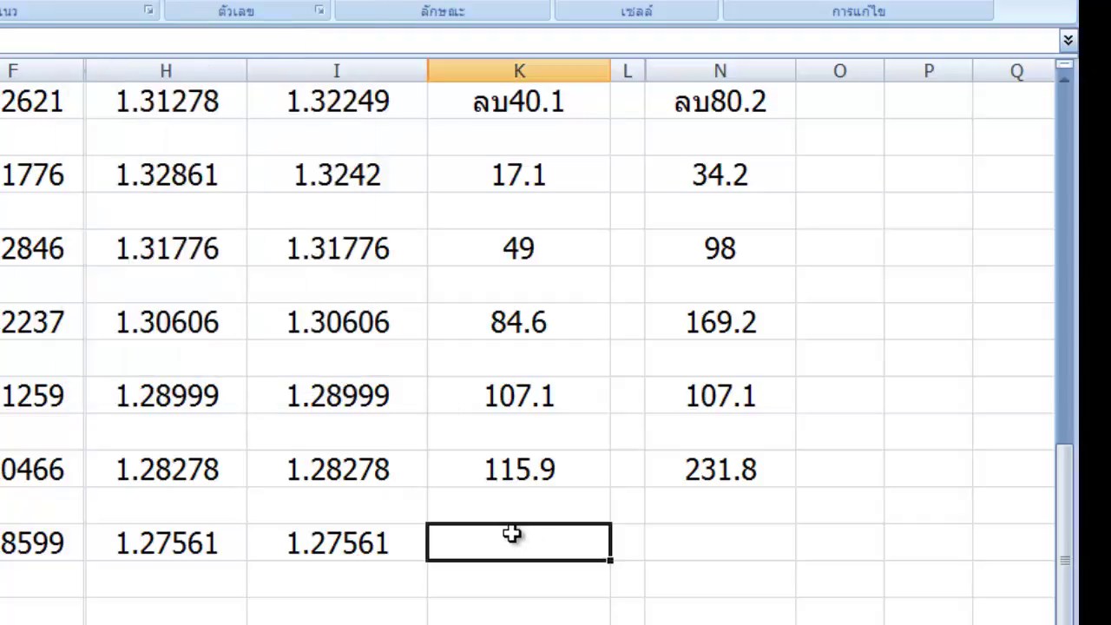
pyautogui.write('37')
pyautogui.write('.2')
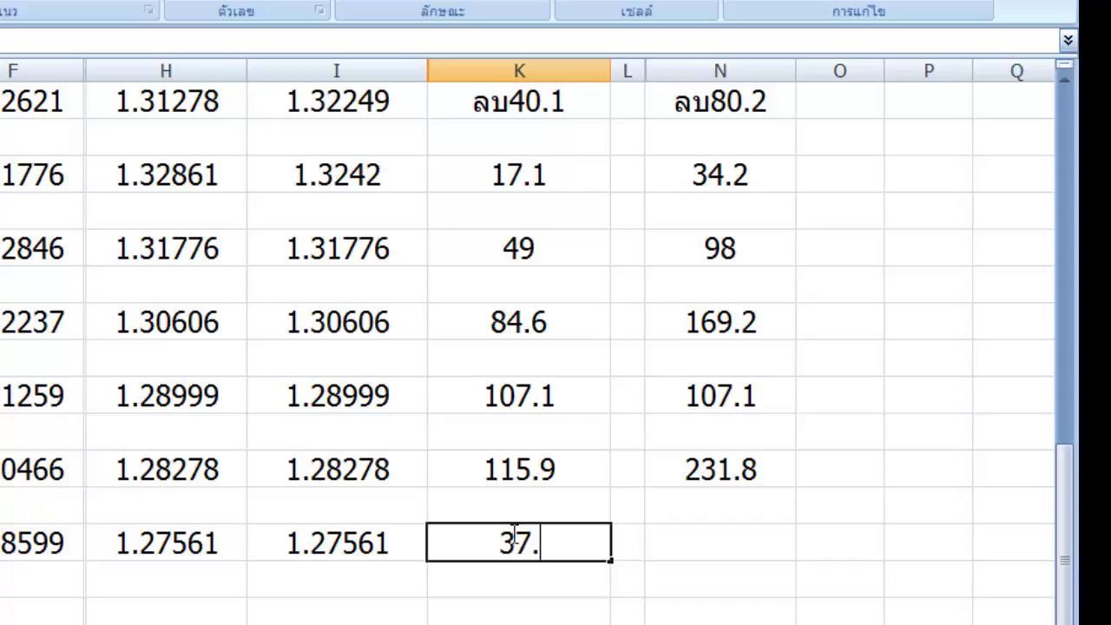
pyautogui.click(725, 548)
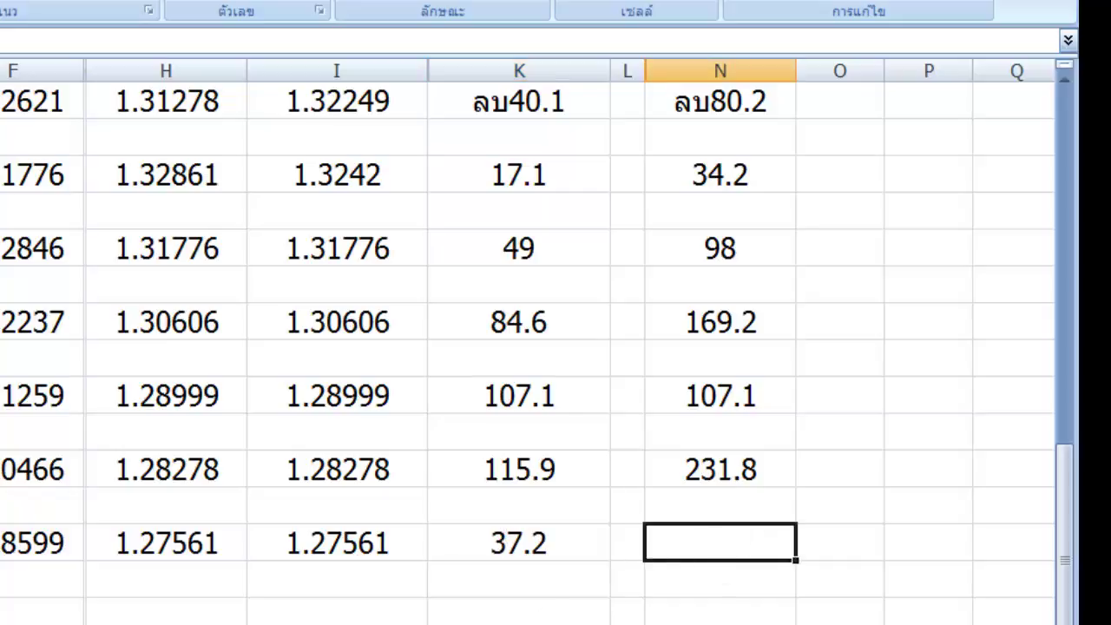
# - Switch to Calculator, clear the last result and multiply 37.2 by 2
pyautogui.hotkey('alt', 'Tab')
pyautogui.click(216, 186)
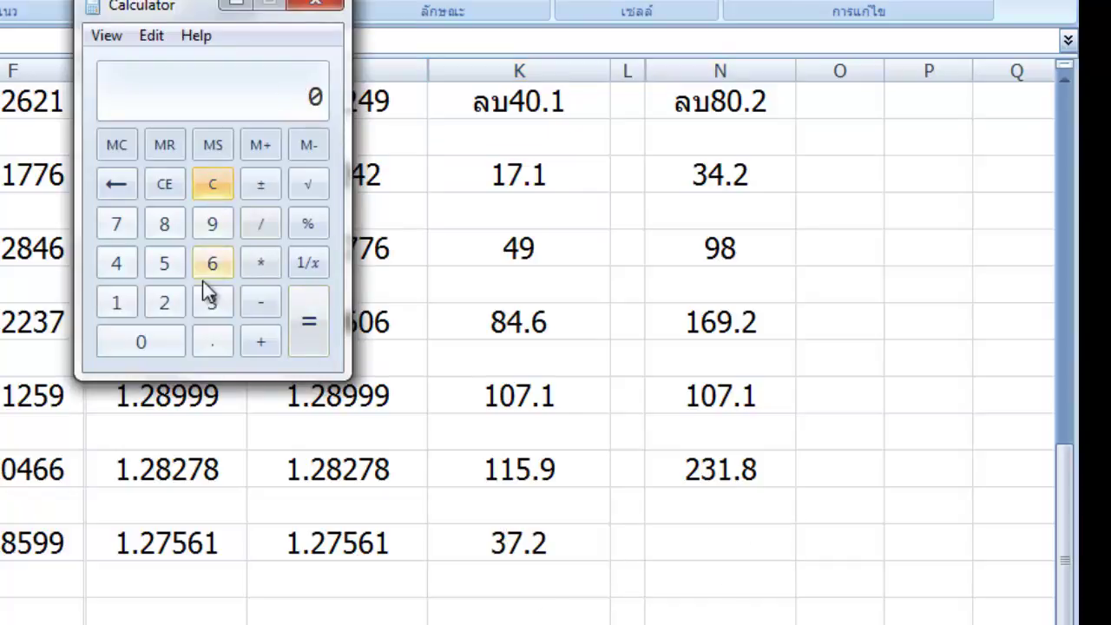
pyautogui.click(210, 300)
pyautogui.click(123, 227)
pyautogui.click(211, 345)
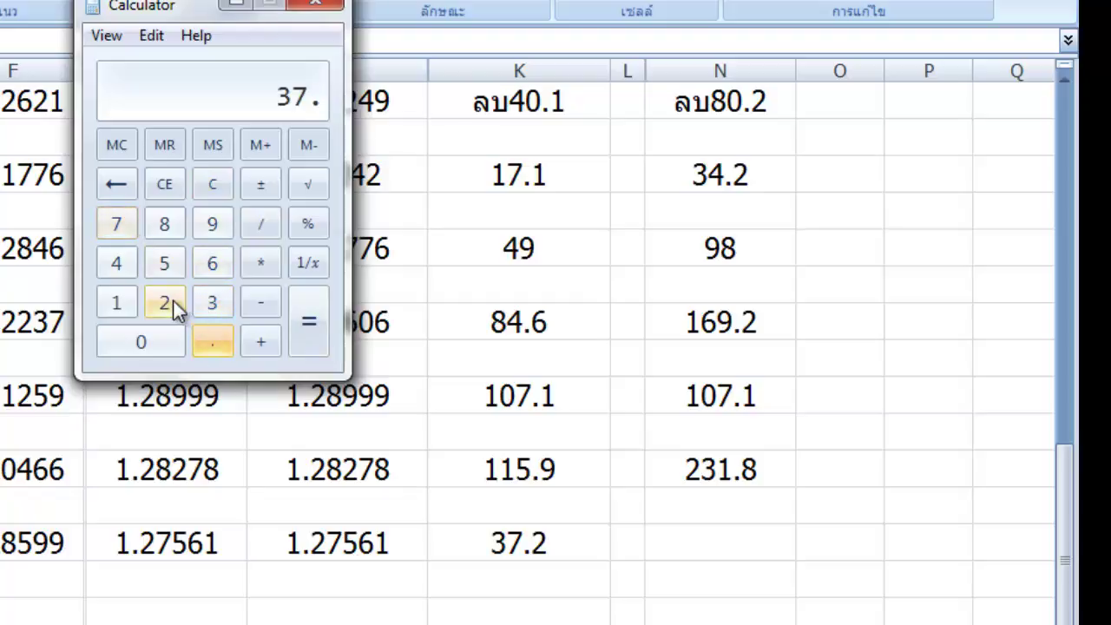
pyautogui.click(173, 301)
pyautogui.click(245, 276)
pyautogui.click(171, 297)
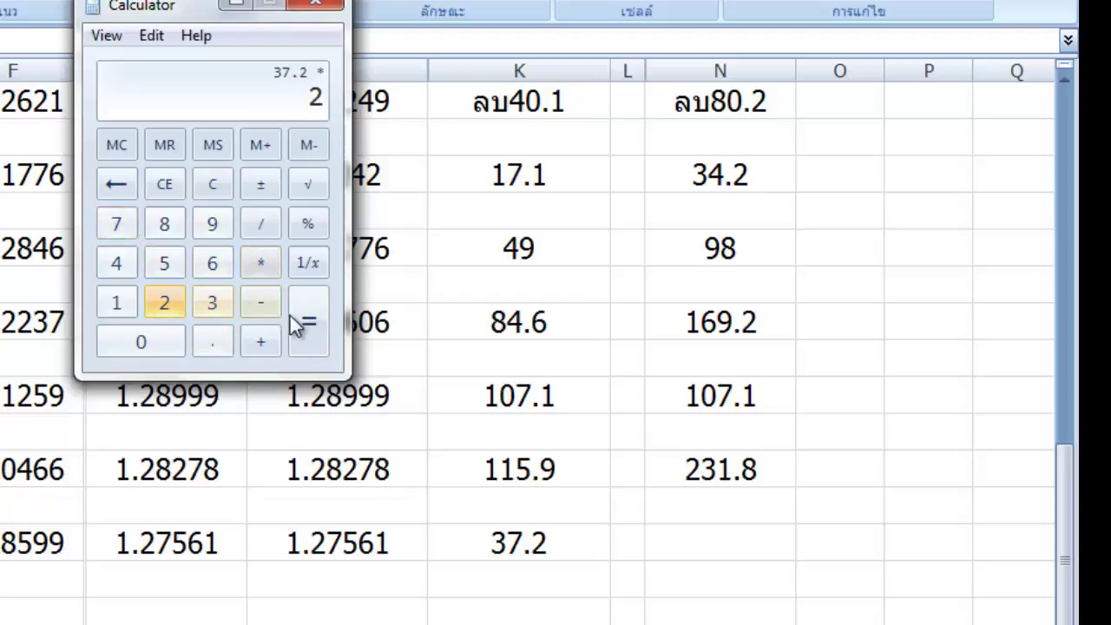
pyautogui.click(307, 322)
# - Return to the Excel log and enter 74.4 in column N for trade 17
pyautogui.click(703, 540)
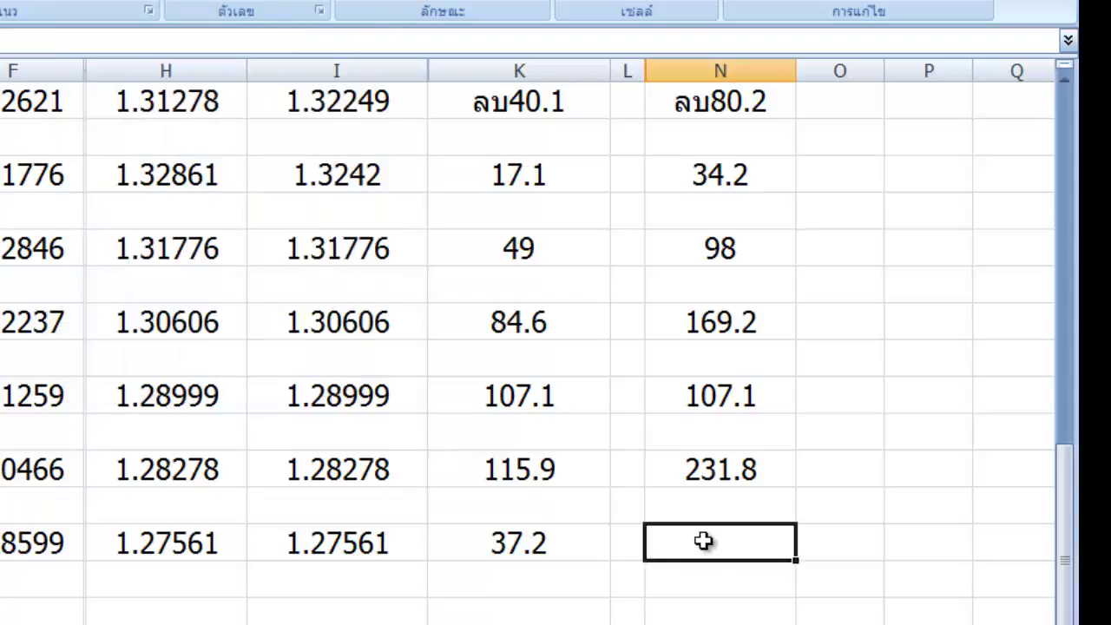
pyautogui.write('74.4')
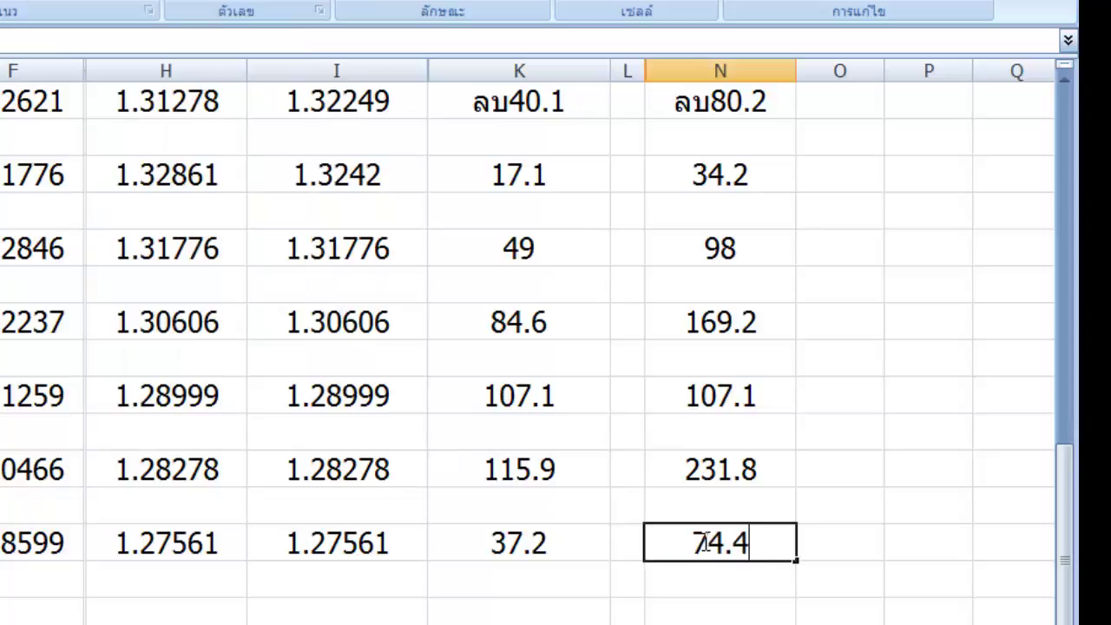
pyautogui.press('Return')
pyautogui.click(833, 546)
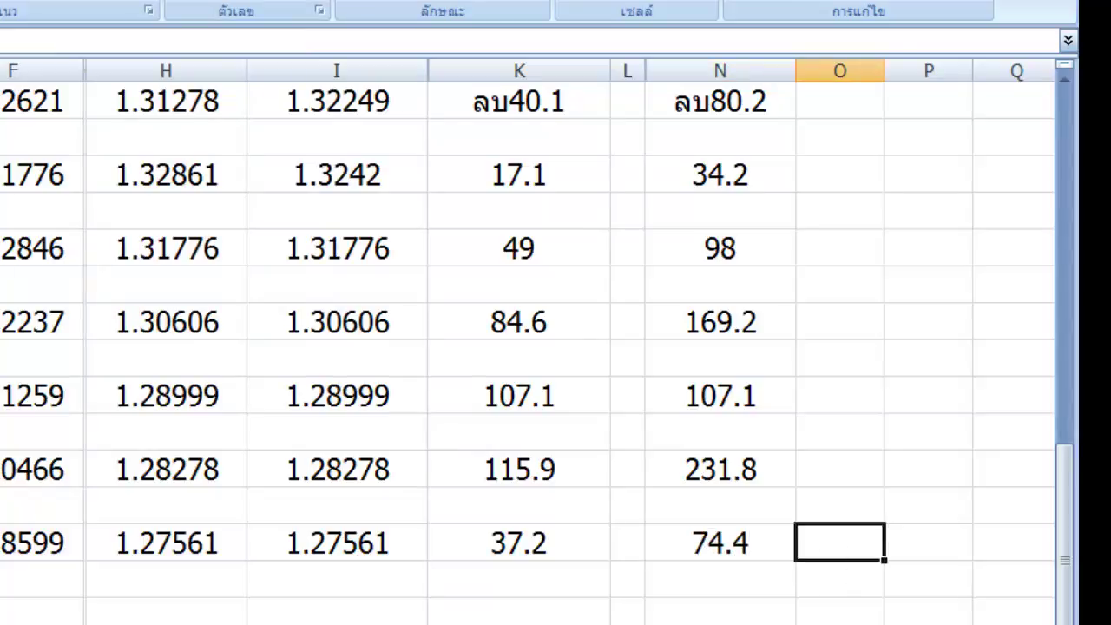
# - Clear the Calculator display and put its window away to reveal the trade log
pyautogui.hotkey('alt', 'Tab')
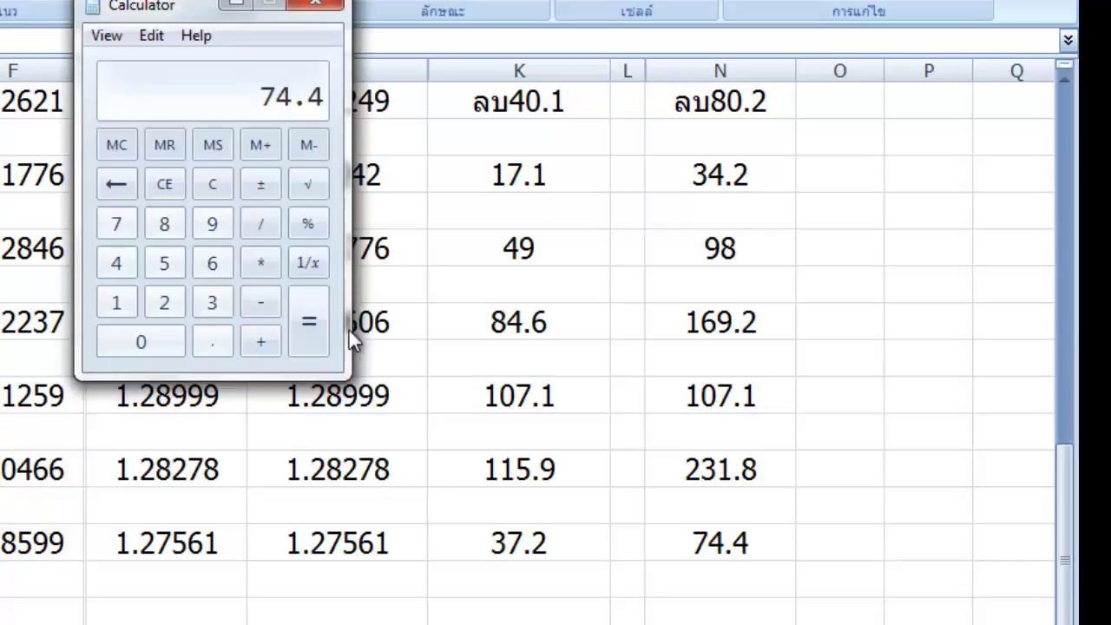
pyautogui.click(215, 192)
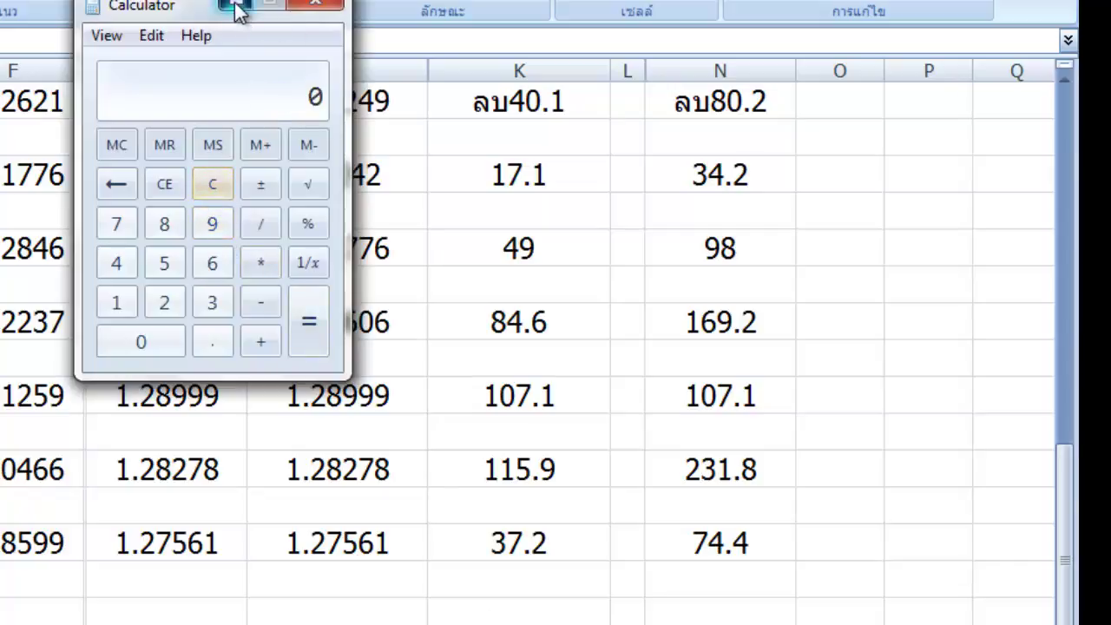
pyautogui.click(295, 5)
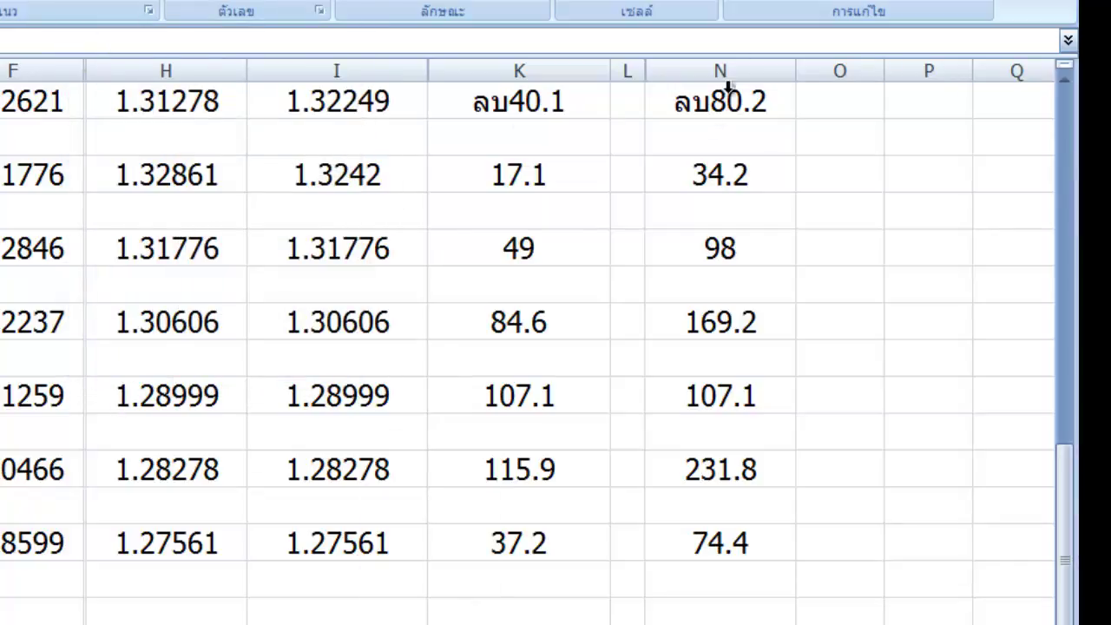
# - Switch to MetaTrader and delete trade 17's take-profit line at 1.27561 and stop-loss line at 1.28599
pyautogui.hotkey('alt', 'Tab')
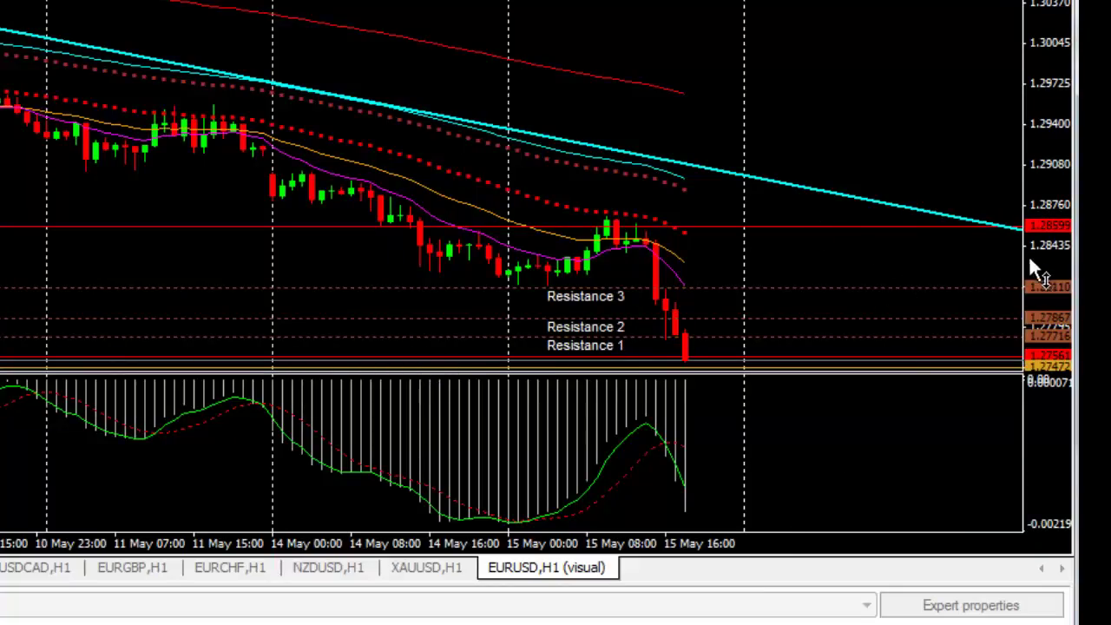
pyautogui.moveTo(1038, 270); pyautogui.dragTo(955, 310)
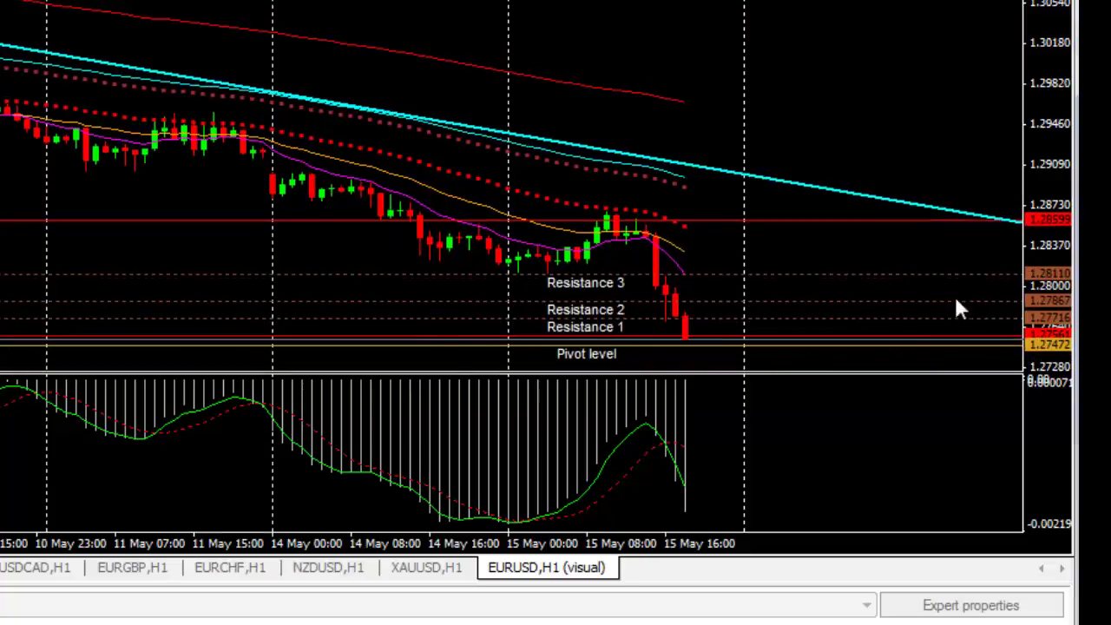
pyautogui.rightClick(841, 337)
pyautogui.click(850, 414)
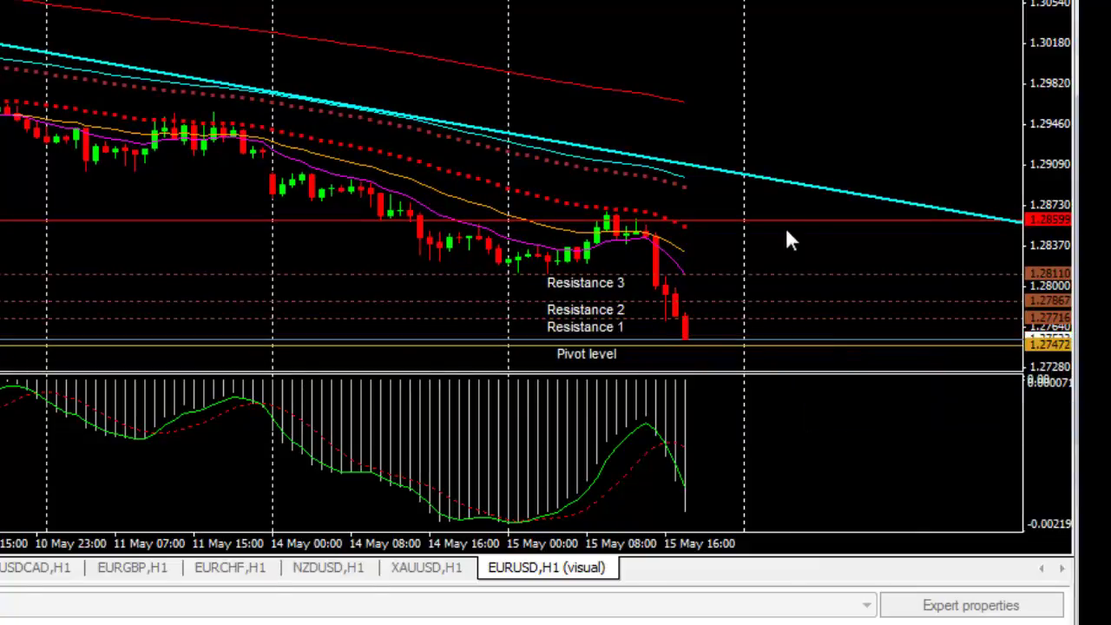
pyautogui.rightClick(784, 221)
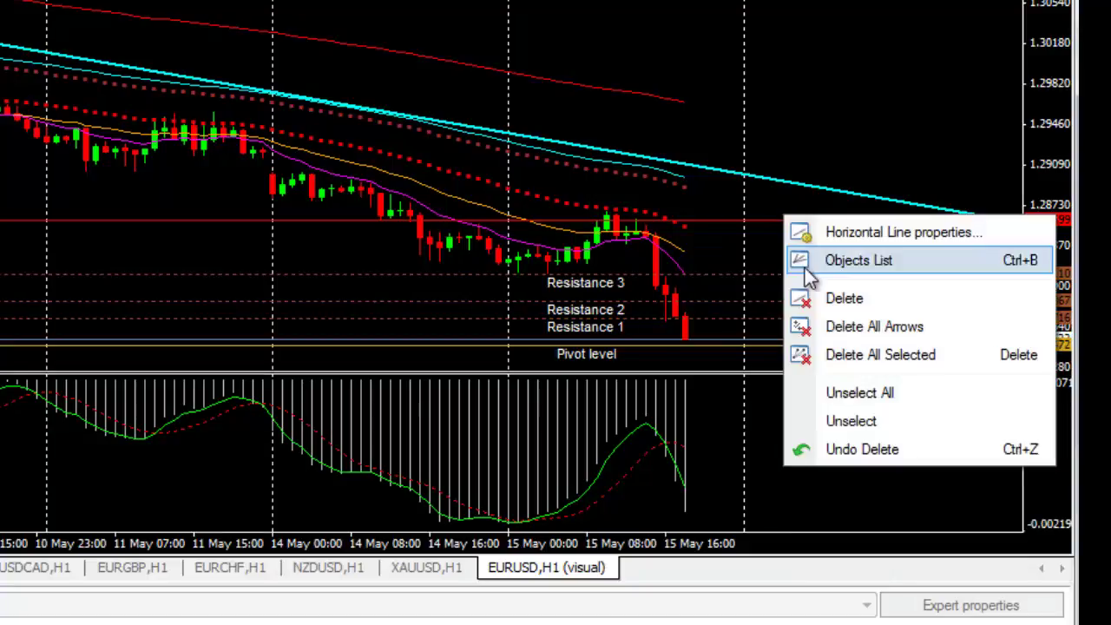
pyautogui.click(816, 297)
pyautogui.moveTo(1036, 152); pyautogui.dragTo(1045, 111)
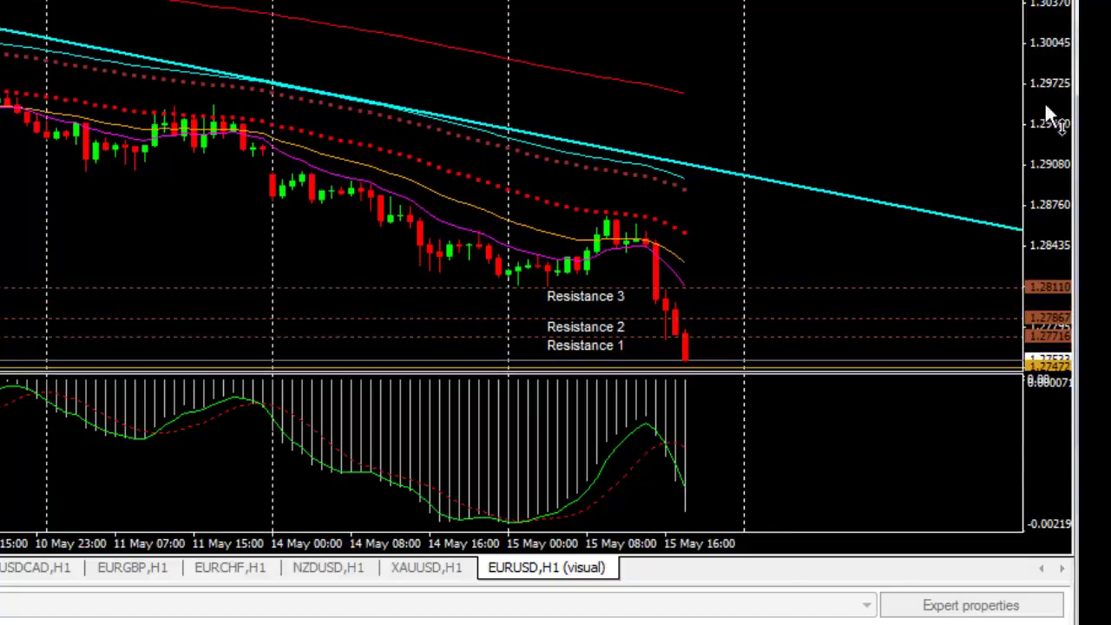